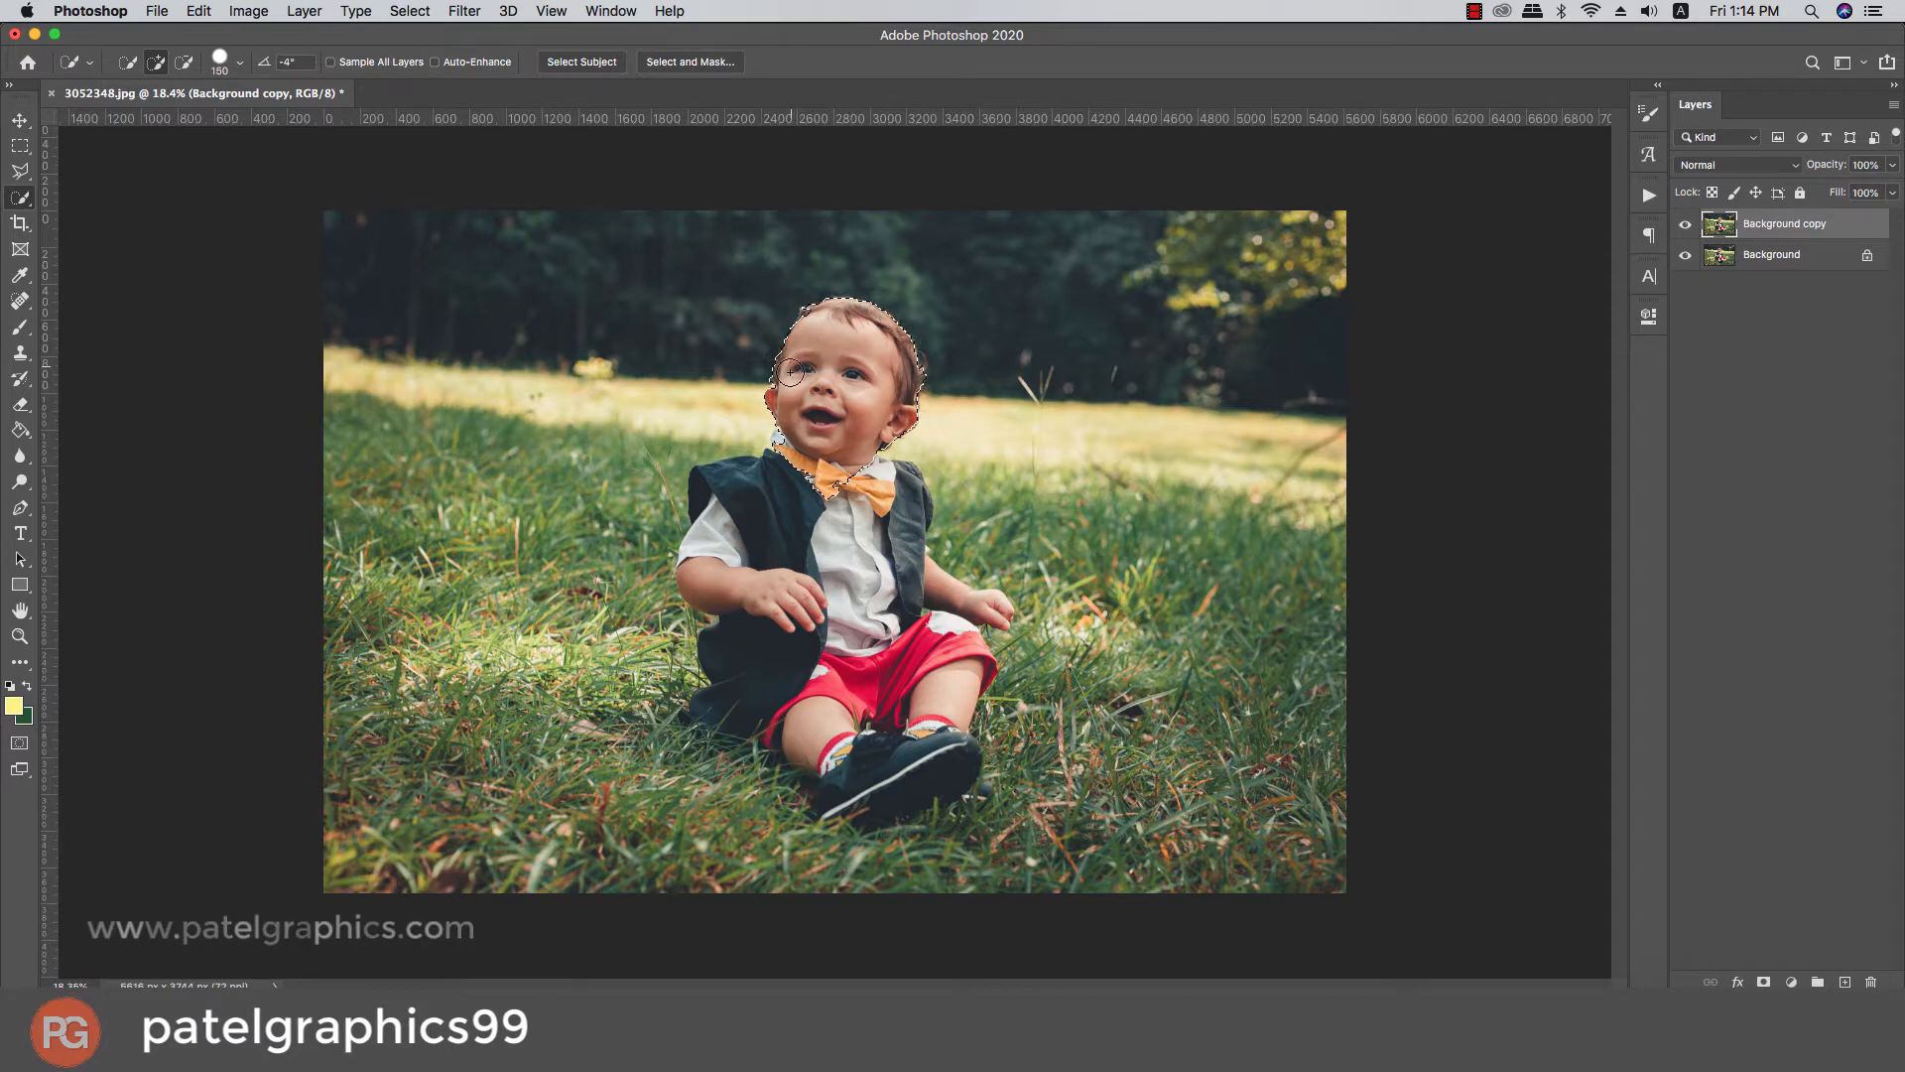
Extend the quick selection over the boy's whole body, and trim the spill beside his sleeve with an 80 px brush
mouse_move(896, 481)
mouse_down()
mouse_move(899, 530)
mouse_move(779, 514)
mouse_move(744, 529)
mouse_move(728, 574)
mouse_move(753, 670)
mouse_move(850, 753)
mouse_move(932, 631)
mouse_up()
key(bracketleft)
key(bracketleft)
key(bracketleft)
key(bracketleft)
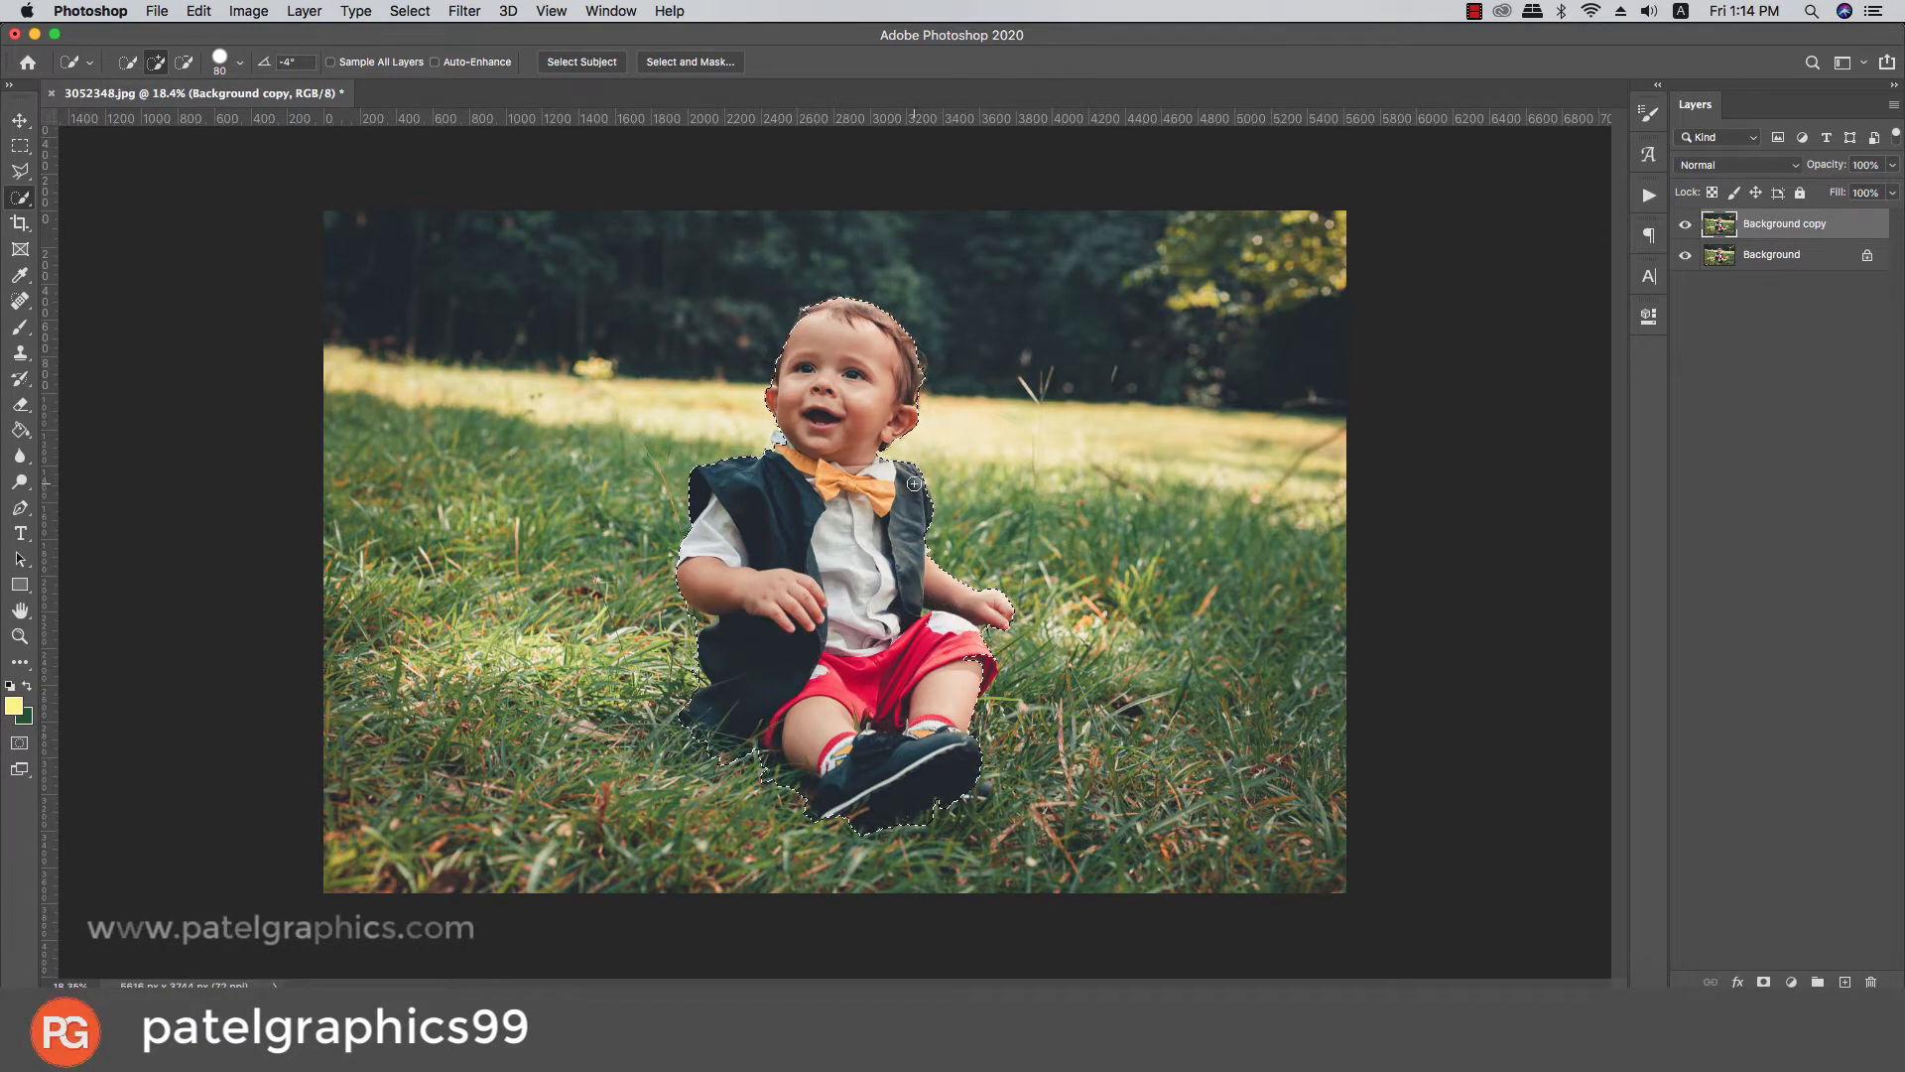
alt+click(689, 620)
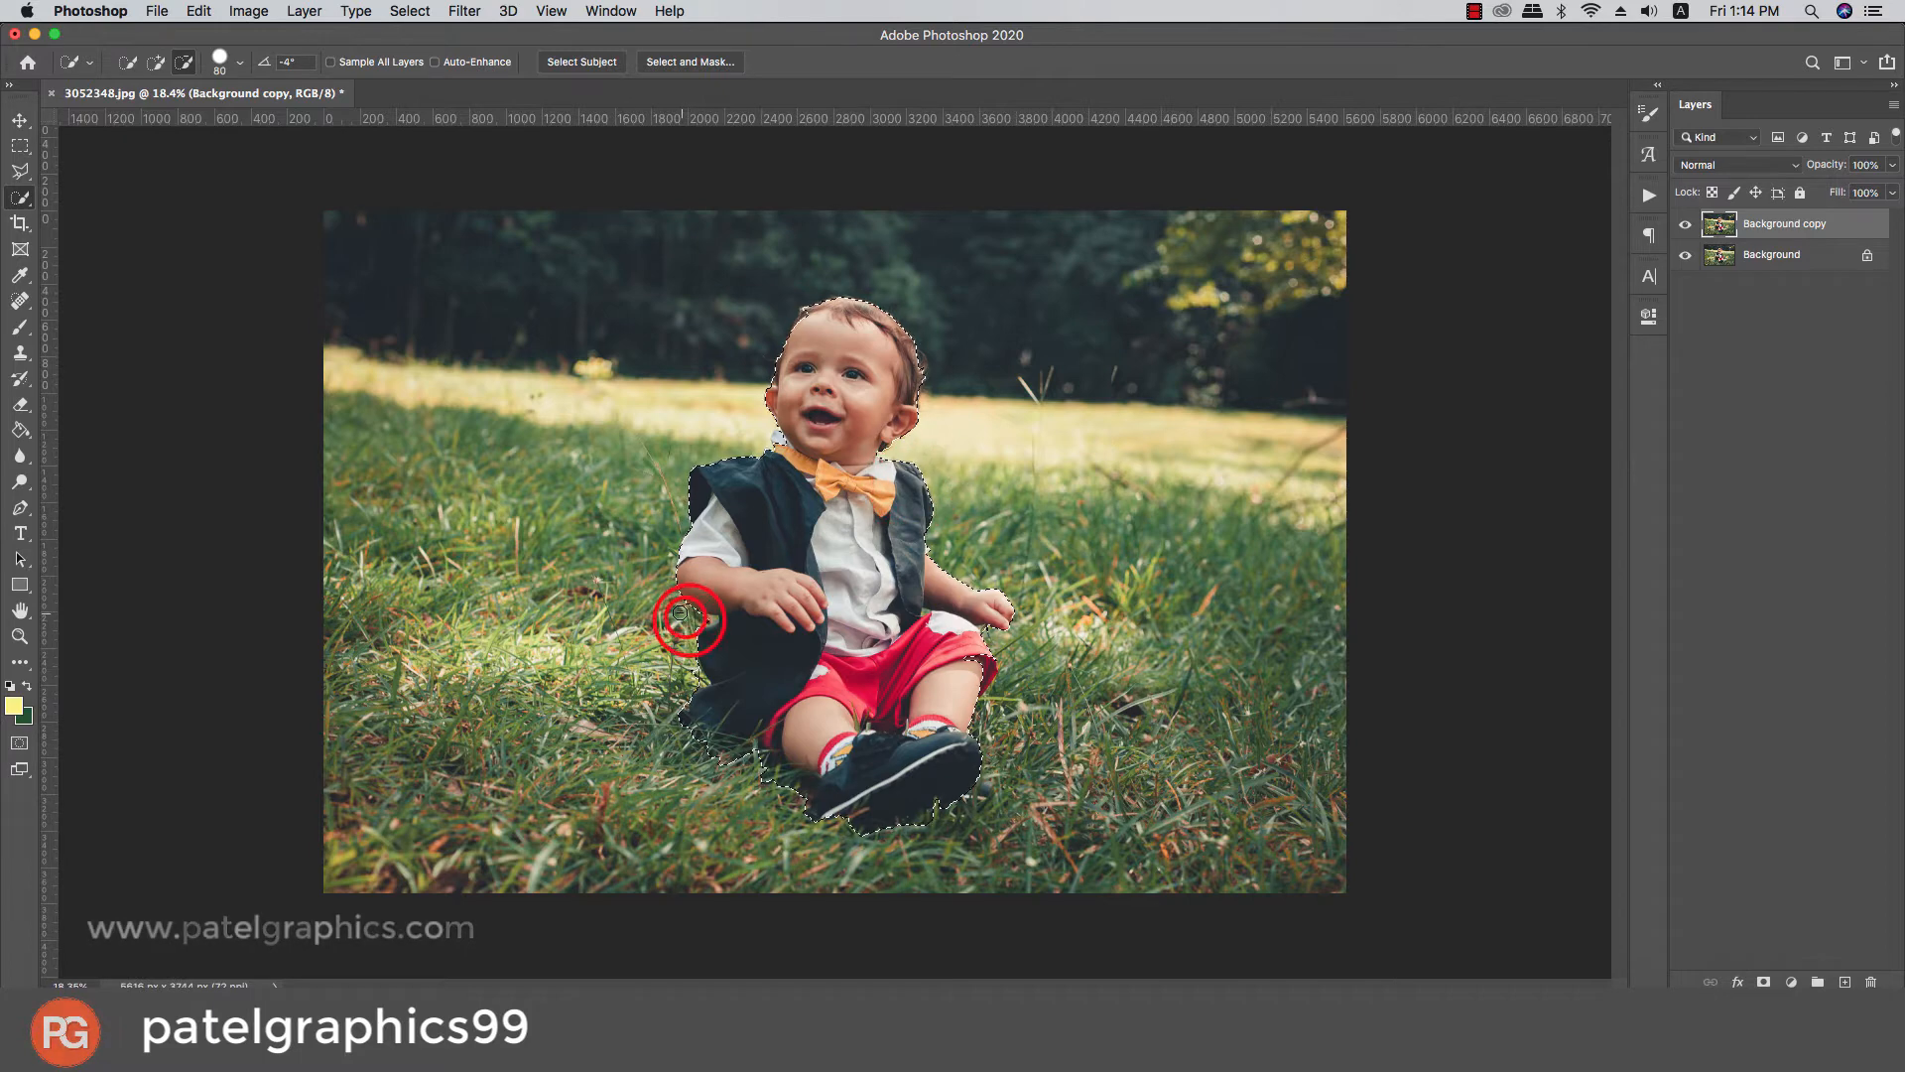
alt+click(786, 437)
key(super+z)
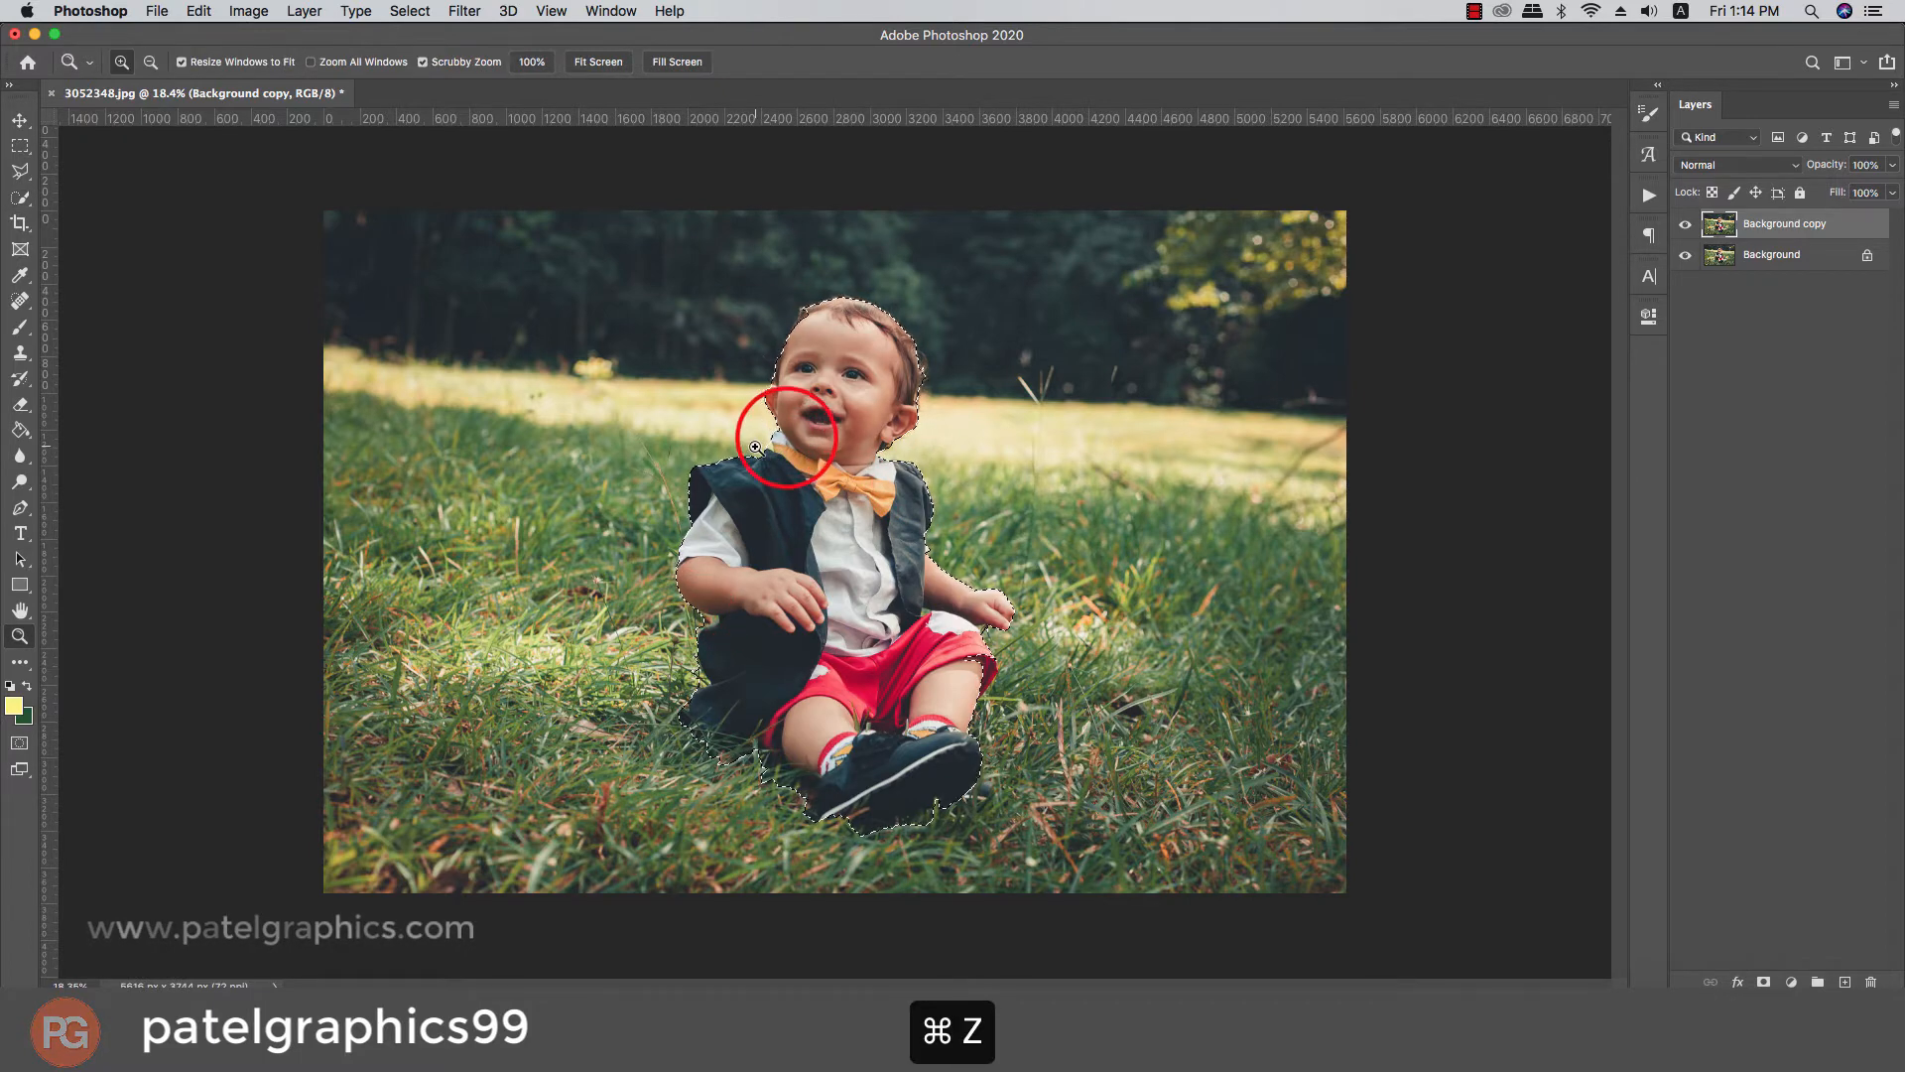
Refine the quick selection along the boy's hair and the edge of his red shorts
key(v)
scroll(802, 302, up, 3)
key(w)
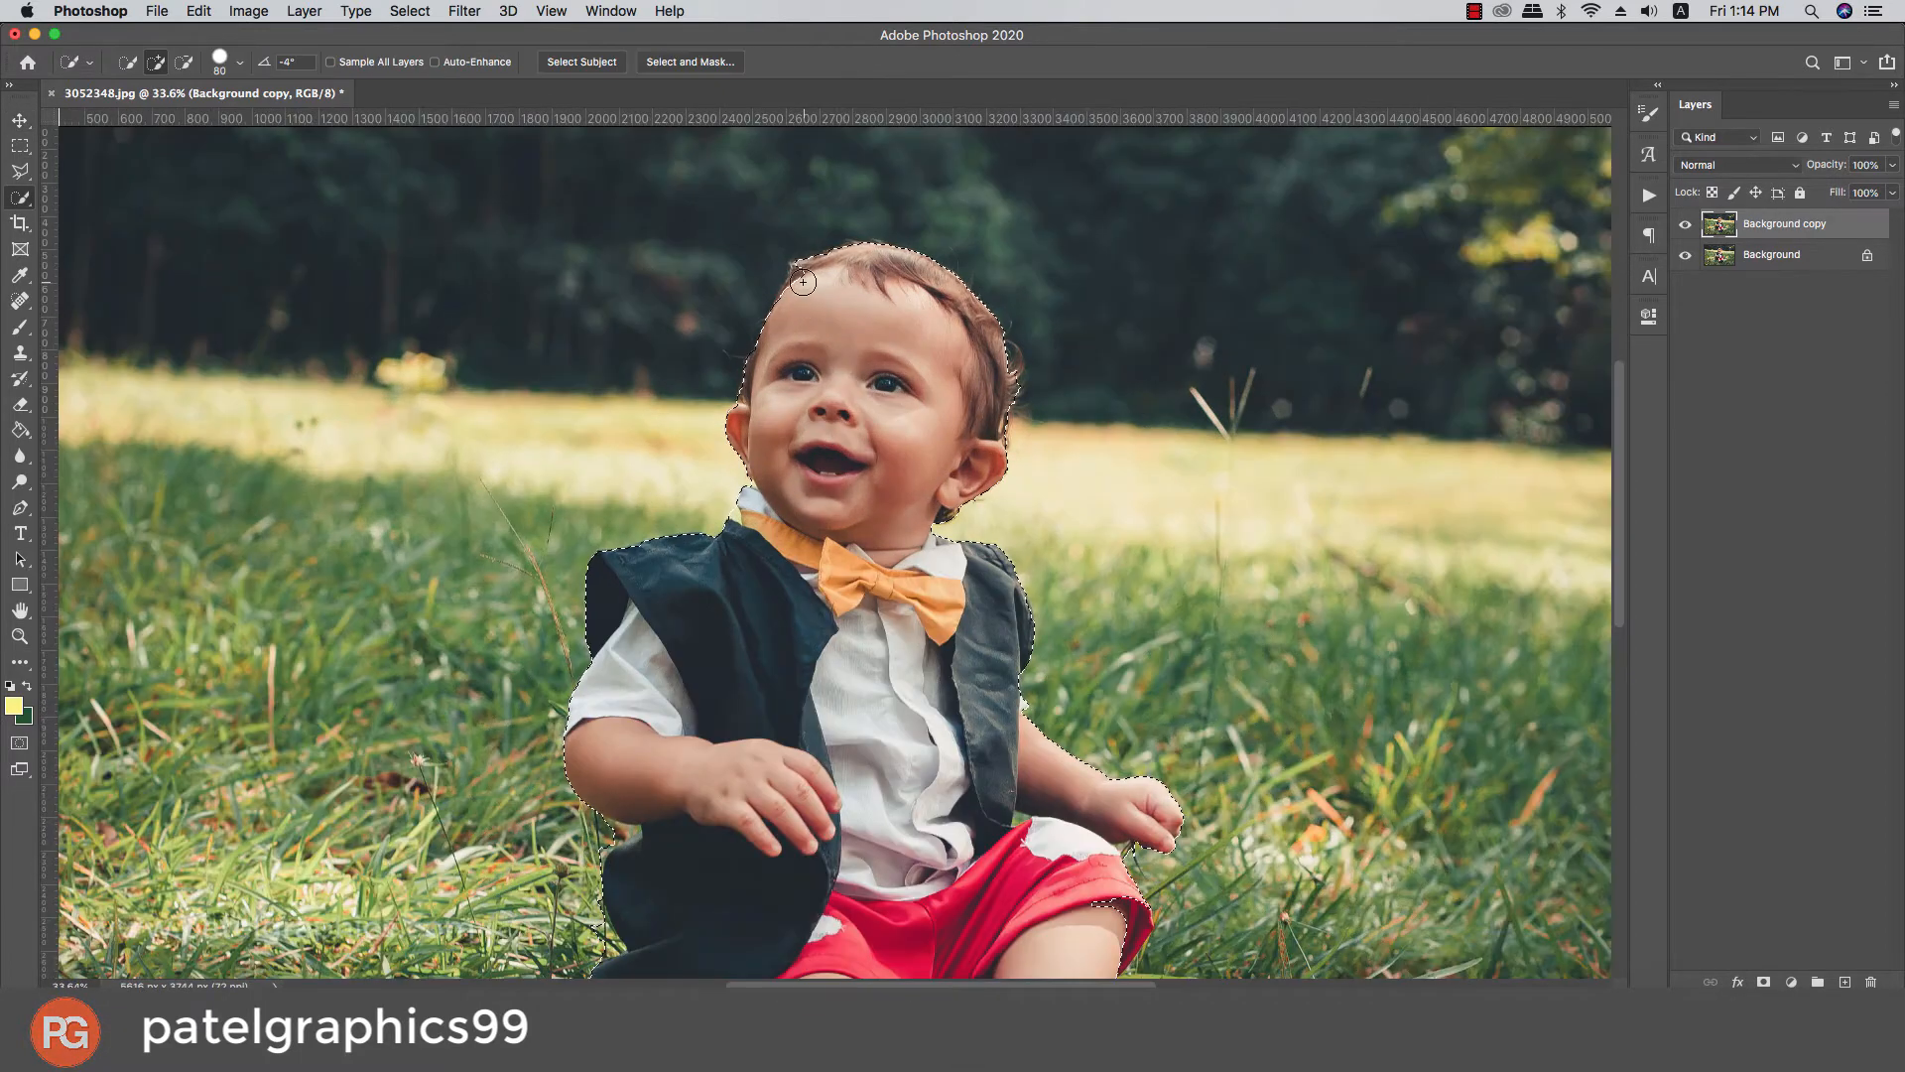
click(800, 272)
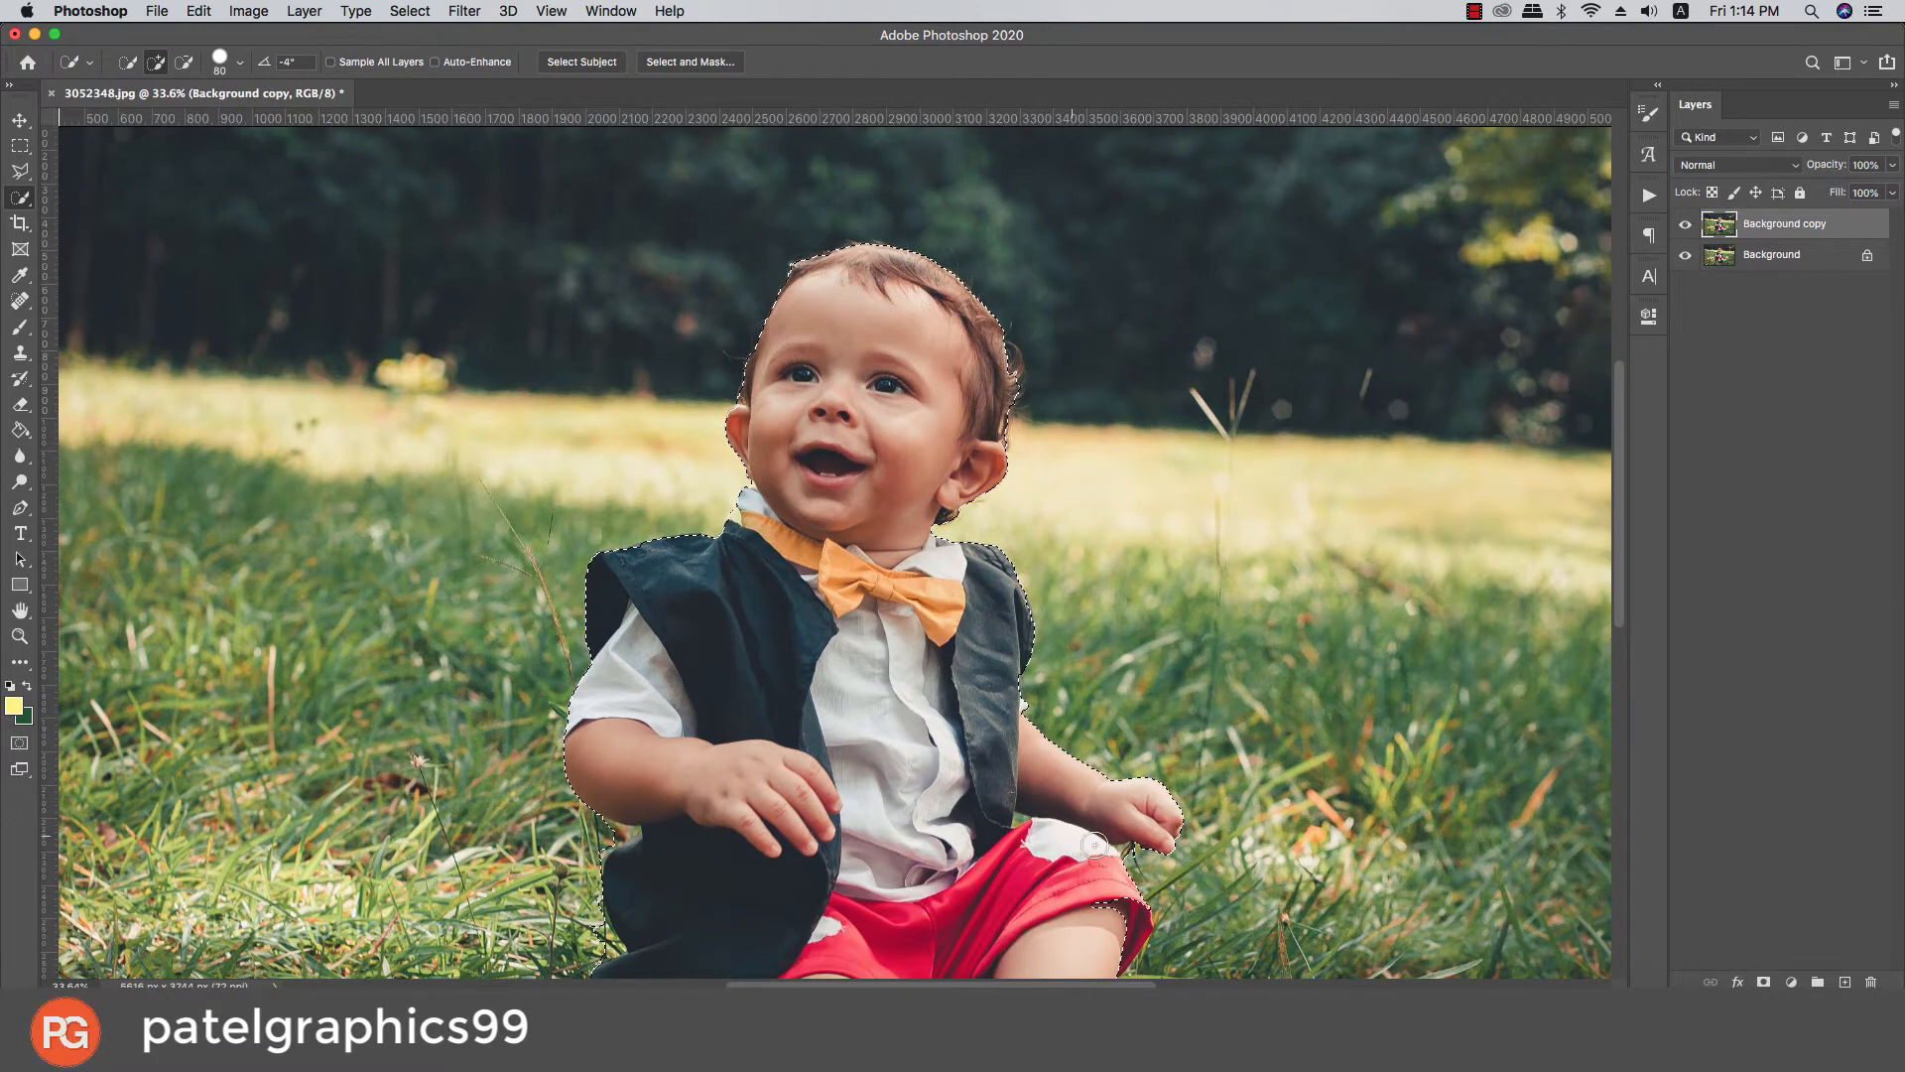
click(1127, 907)
scroll(1124, 901, down, 5)
scroll(1047, 726, up, 5)
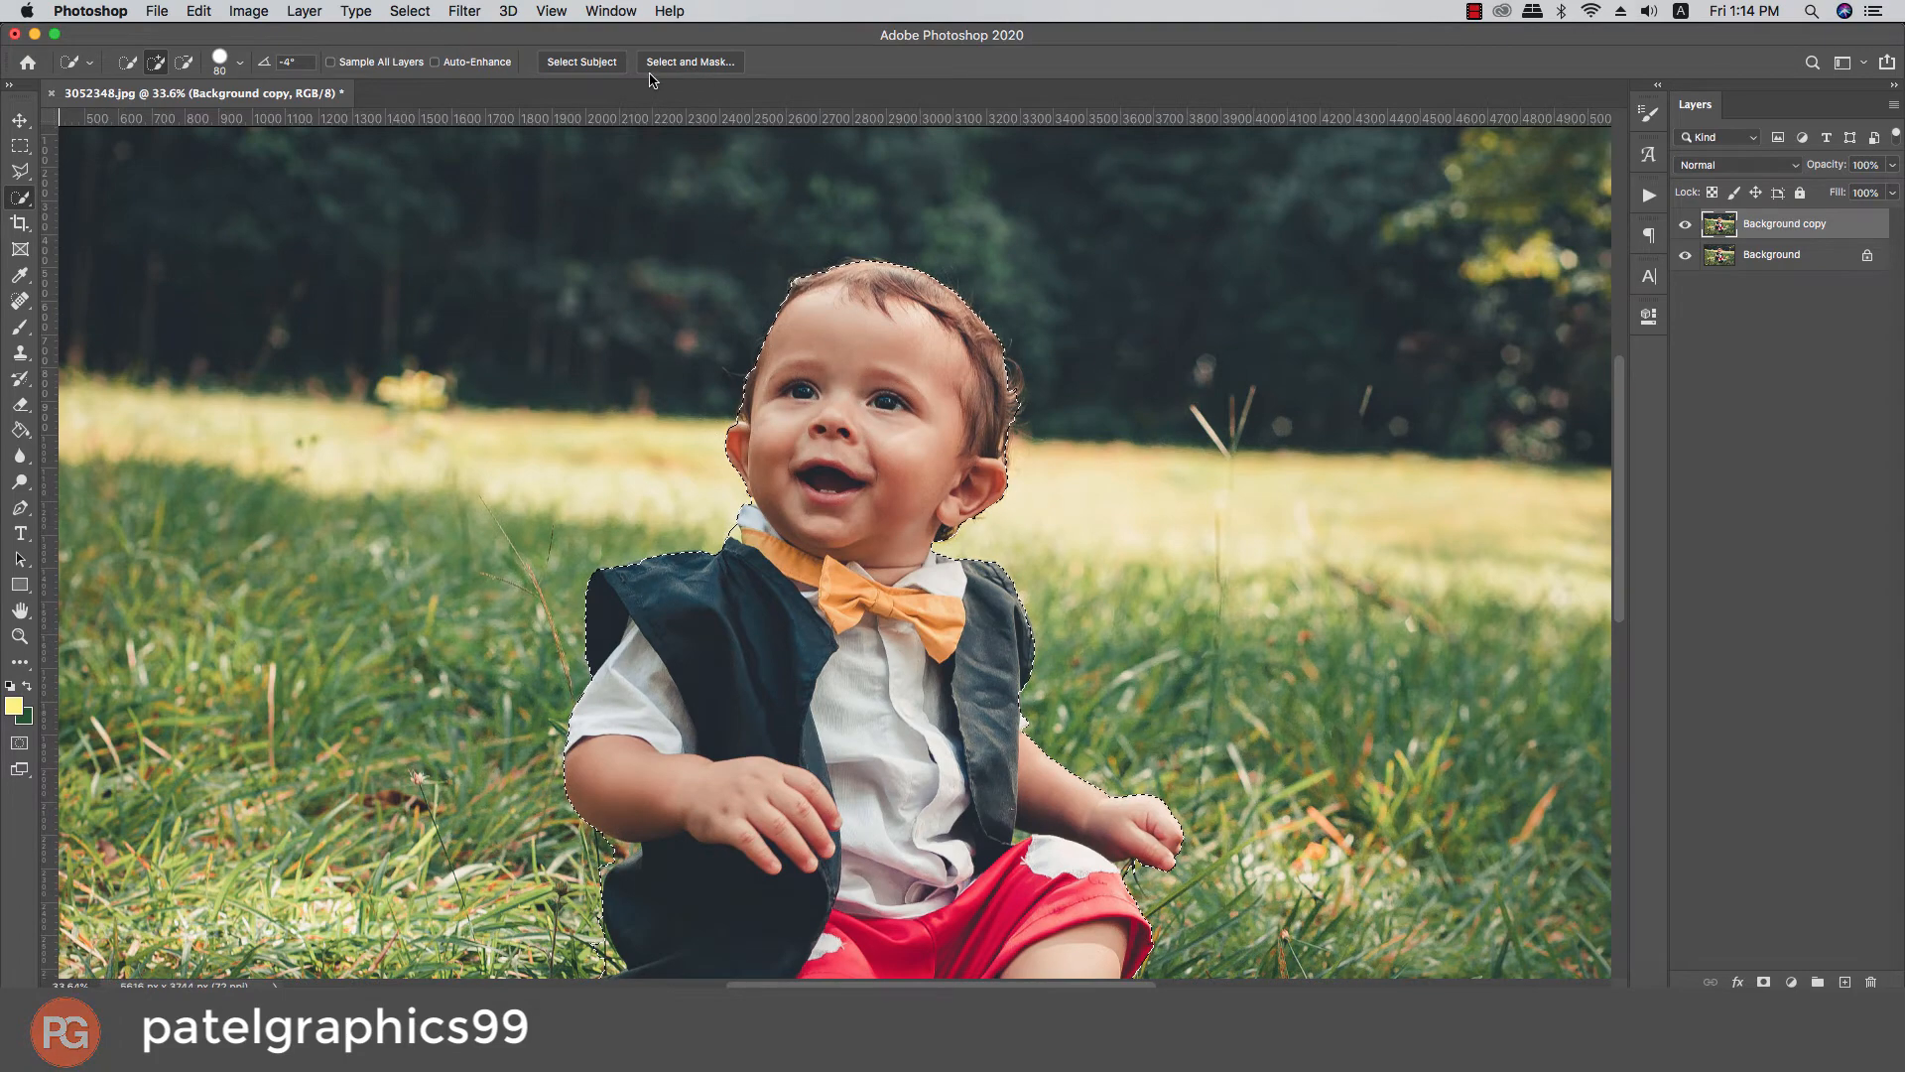
Refine the selection edges around the boy's hair and ears in Select and Mask, and output the result as a new masked layer
click(701, 66)
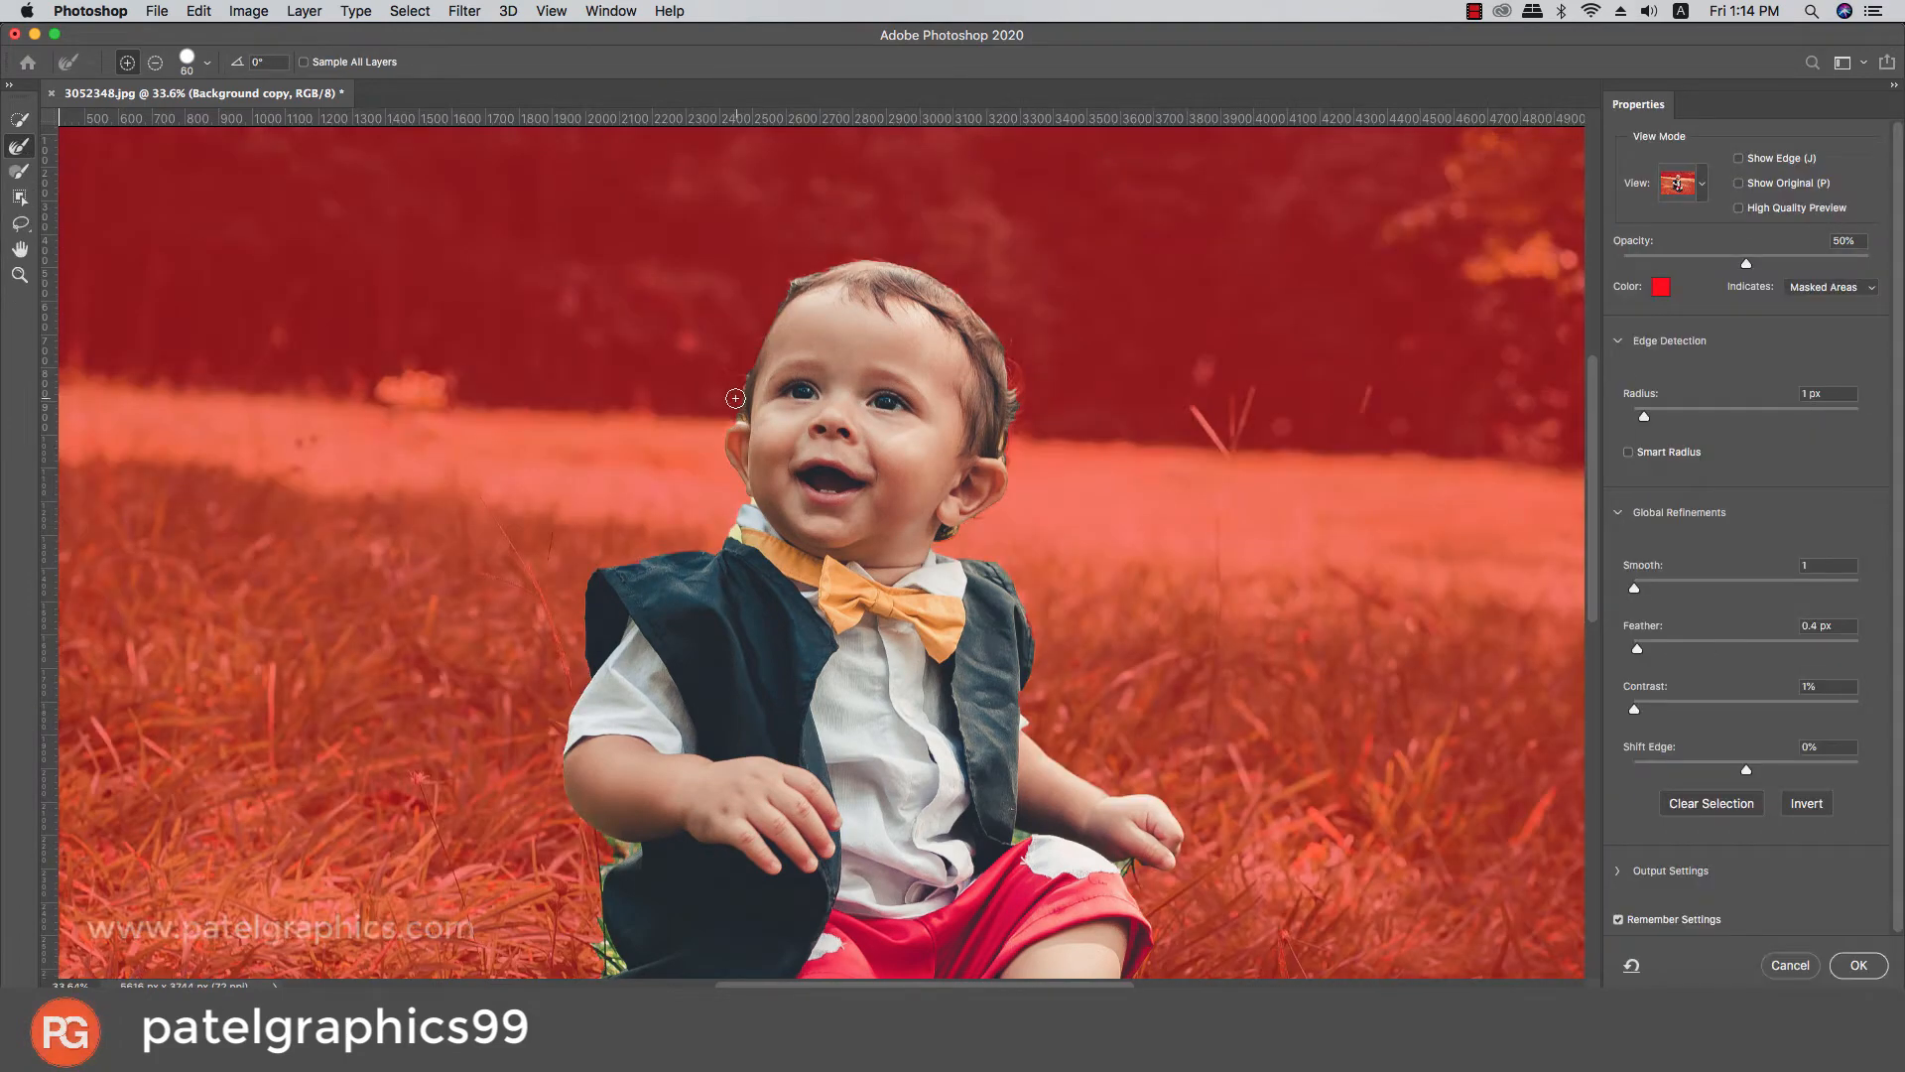
mouse_move(740, 414)
mouse_down()
mouse_move(723, 404)
mouse_move(736, 429)
mouse_up()
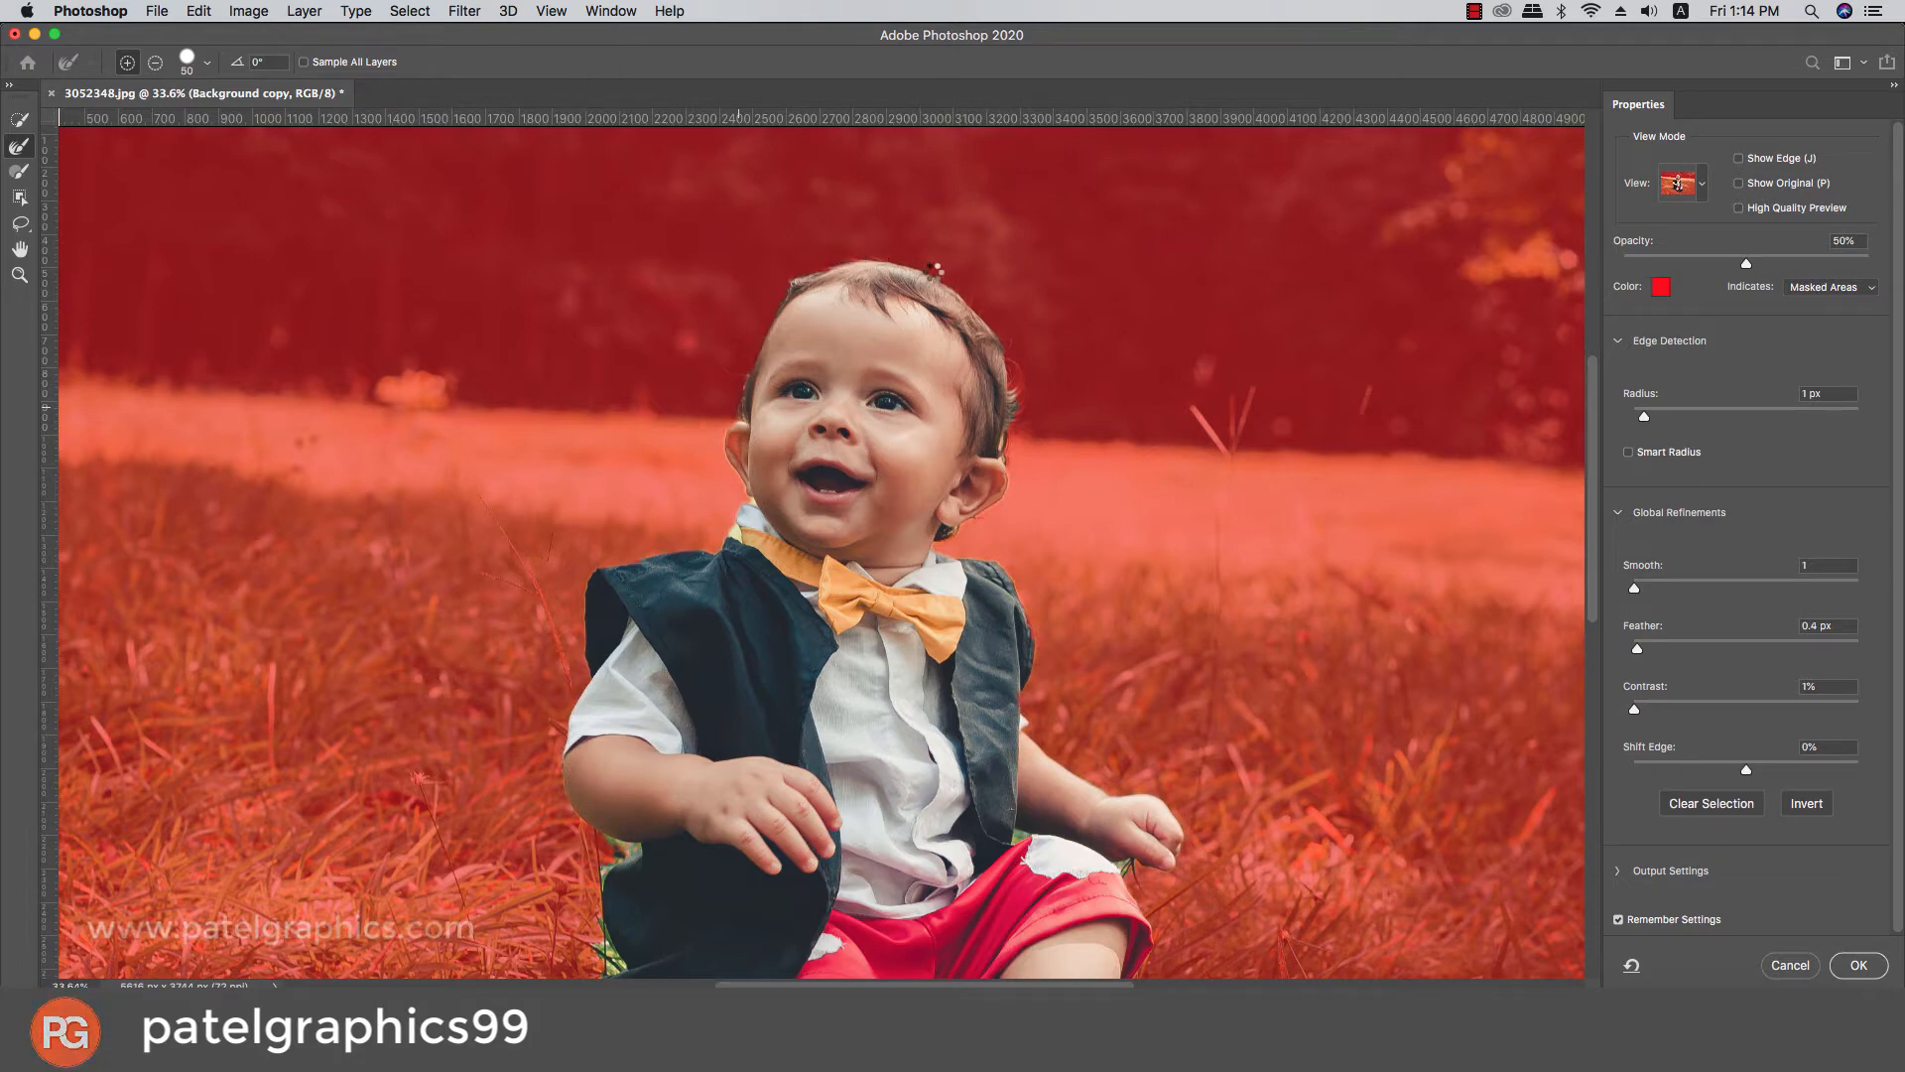
drag(958, 290, 1008, 435)
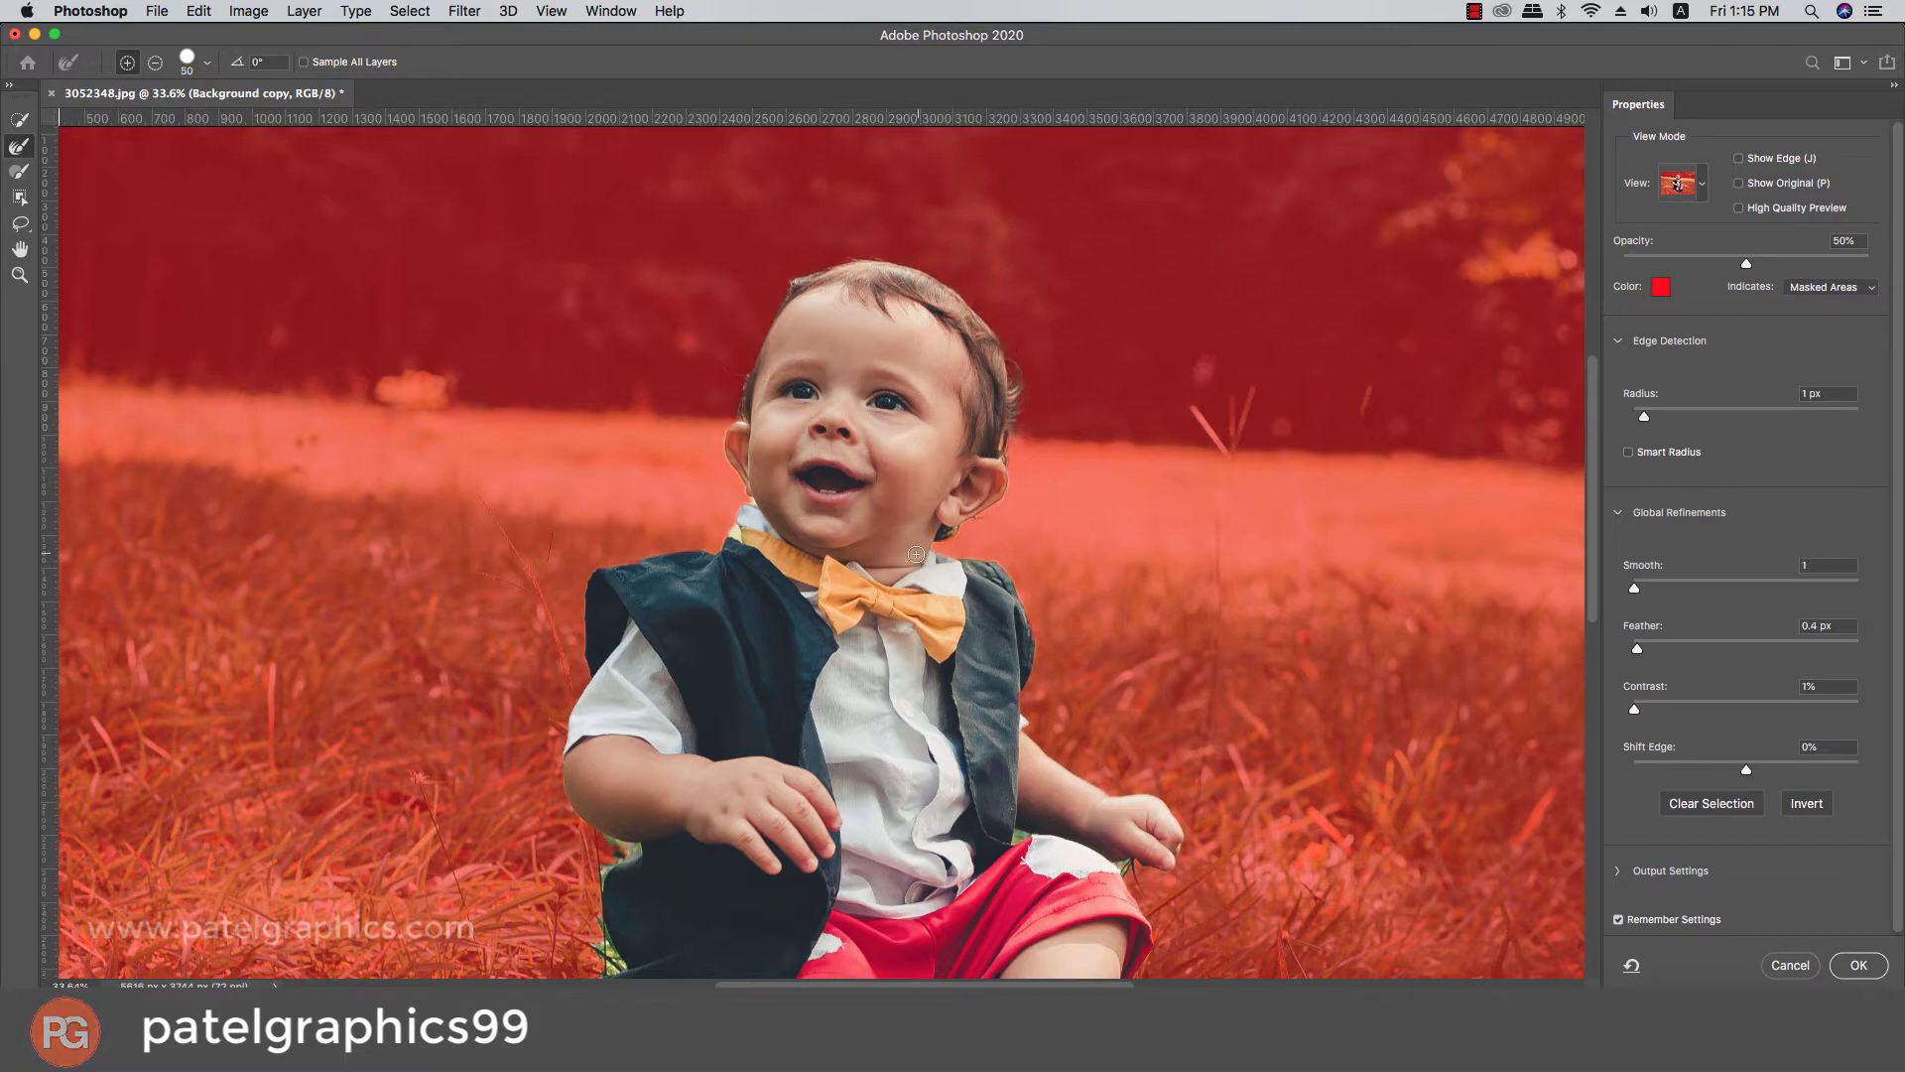
drag(958, 529, 987, 522)
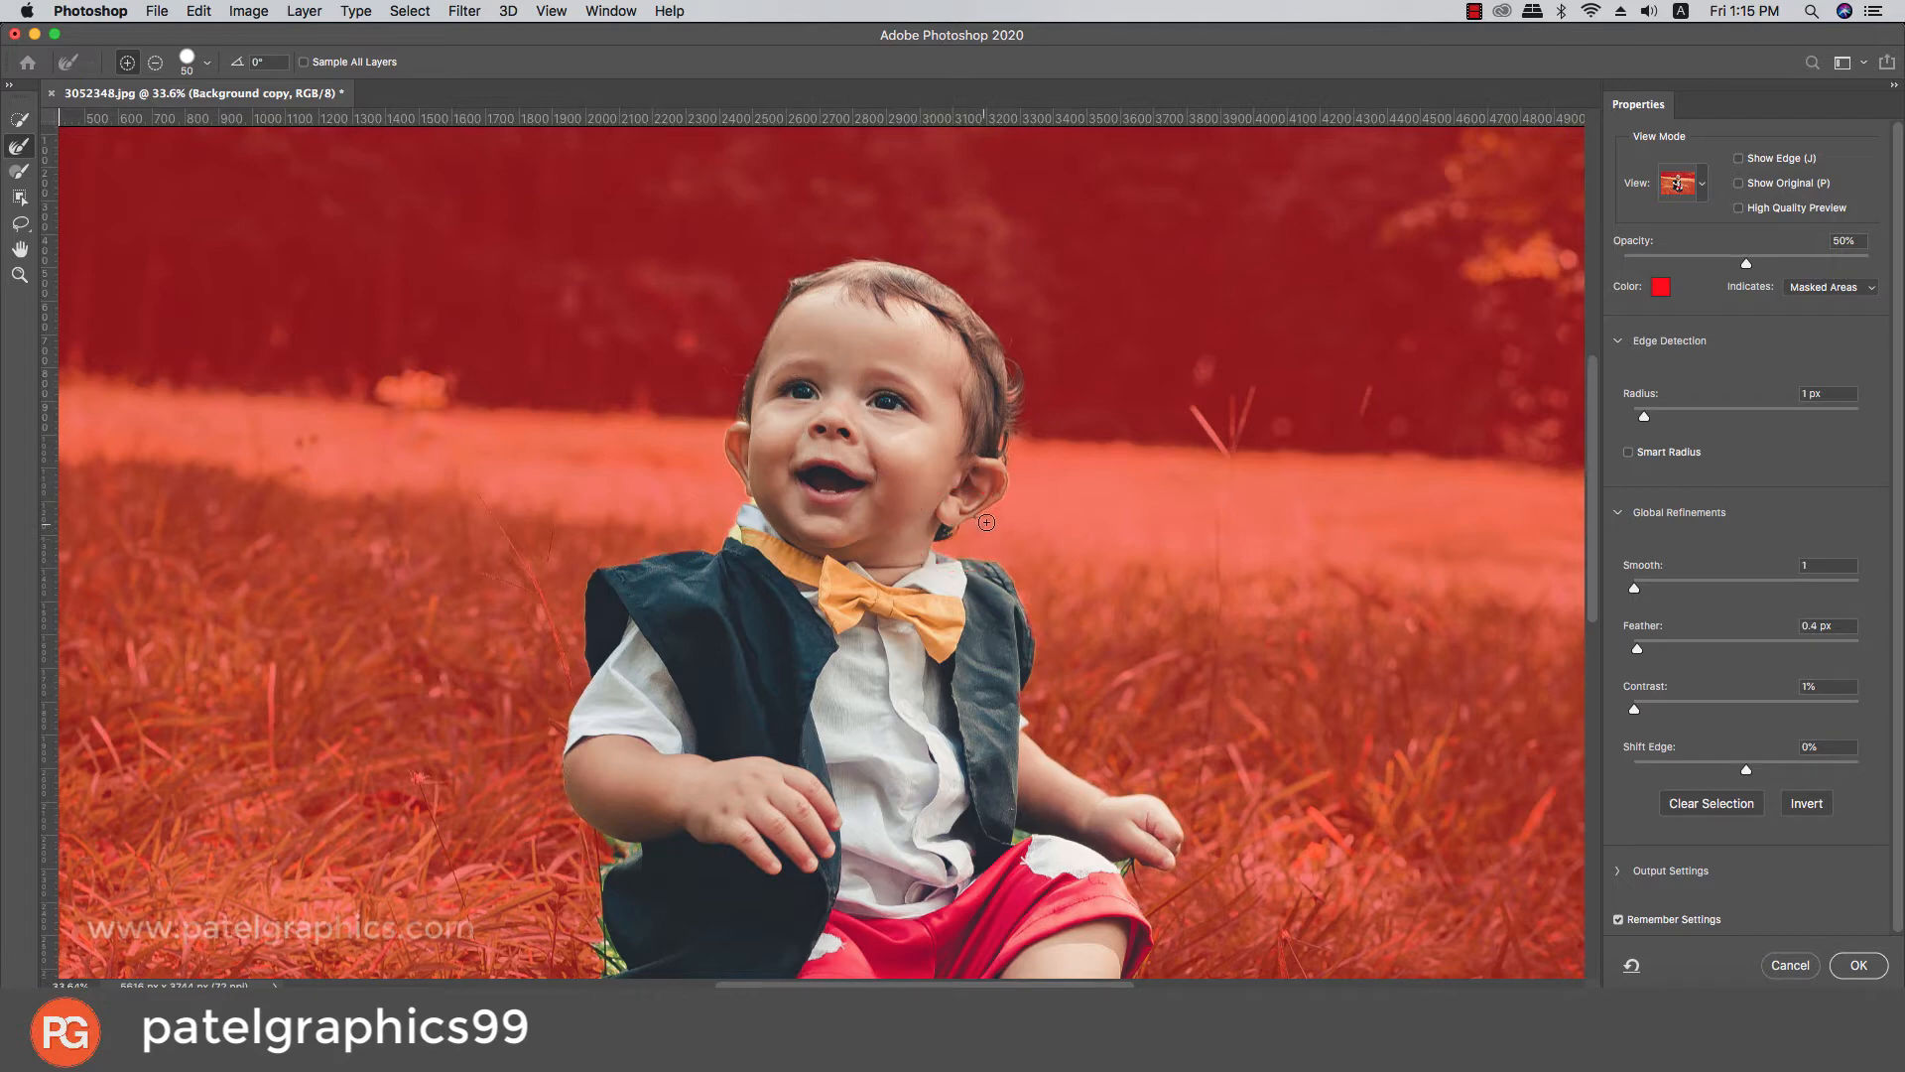
mouse_move(741, 374)
mouse_down()
mouse_move(723, 382)
mouse_move(739, 402)
mouse_up()
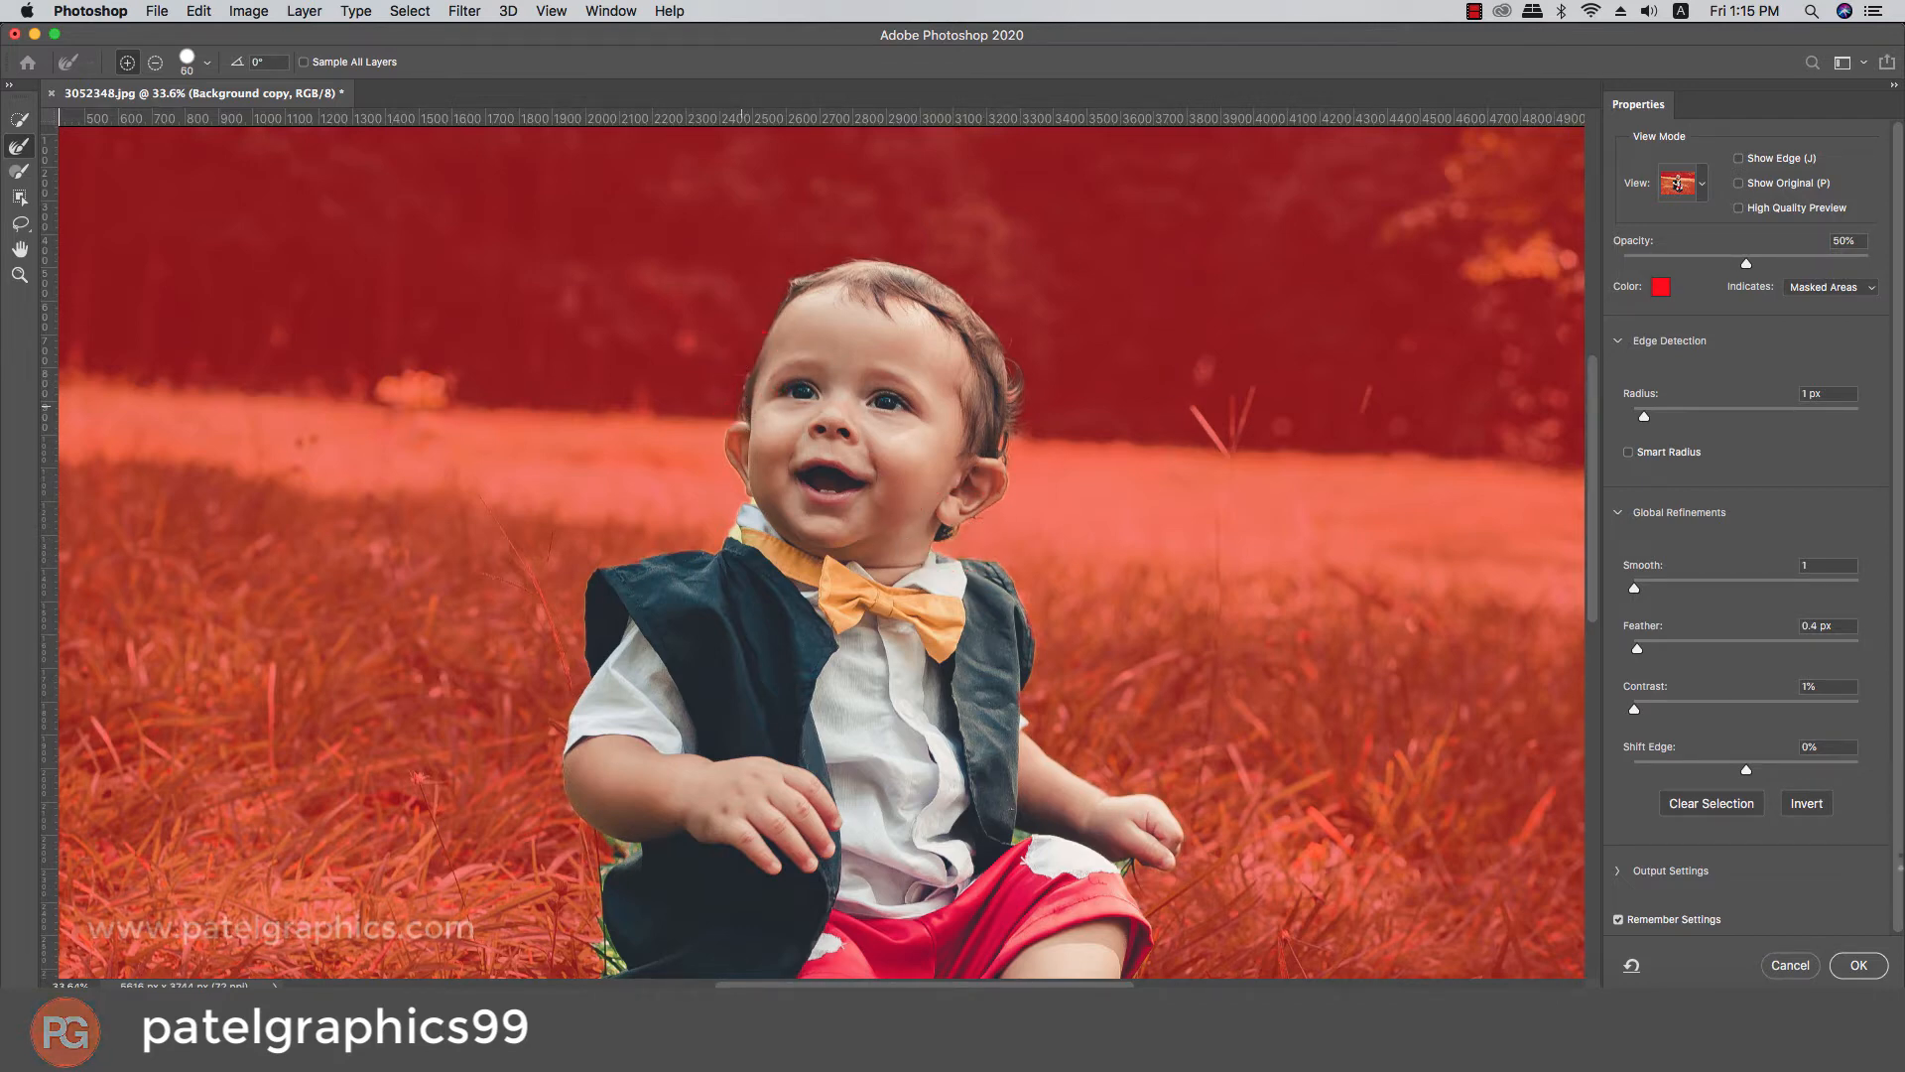
click(1858, 965)
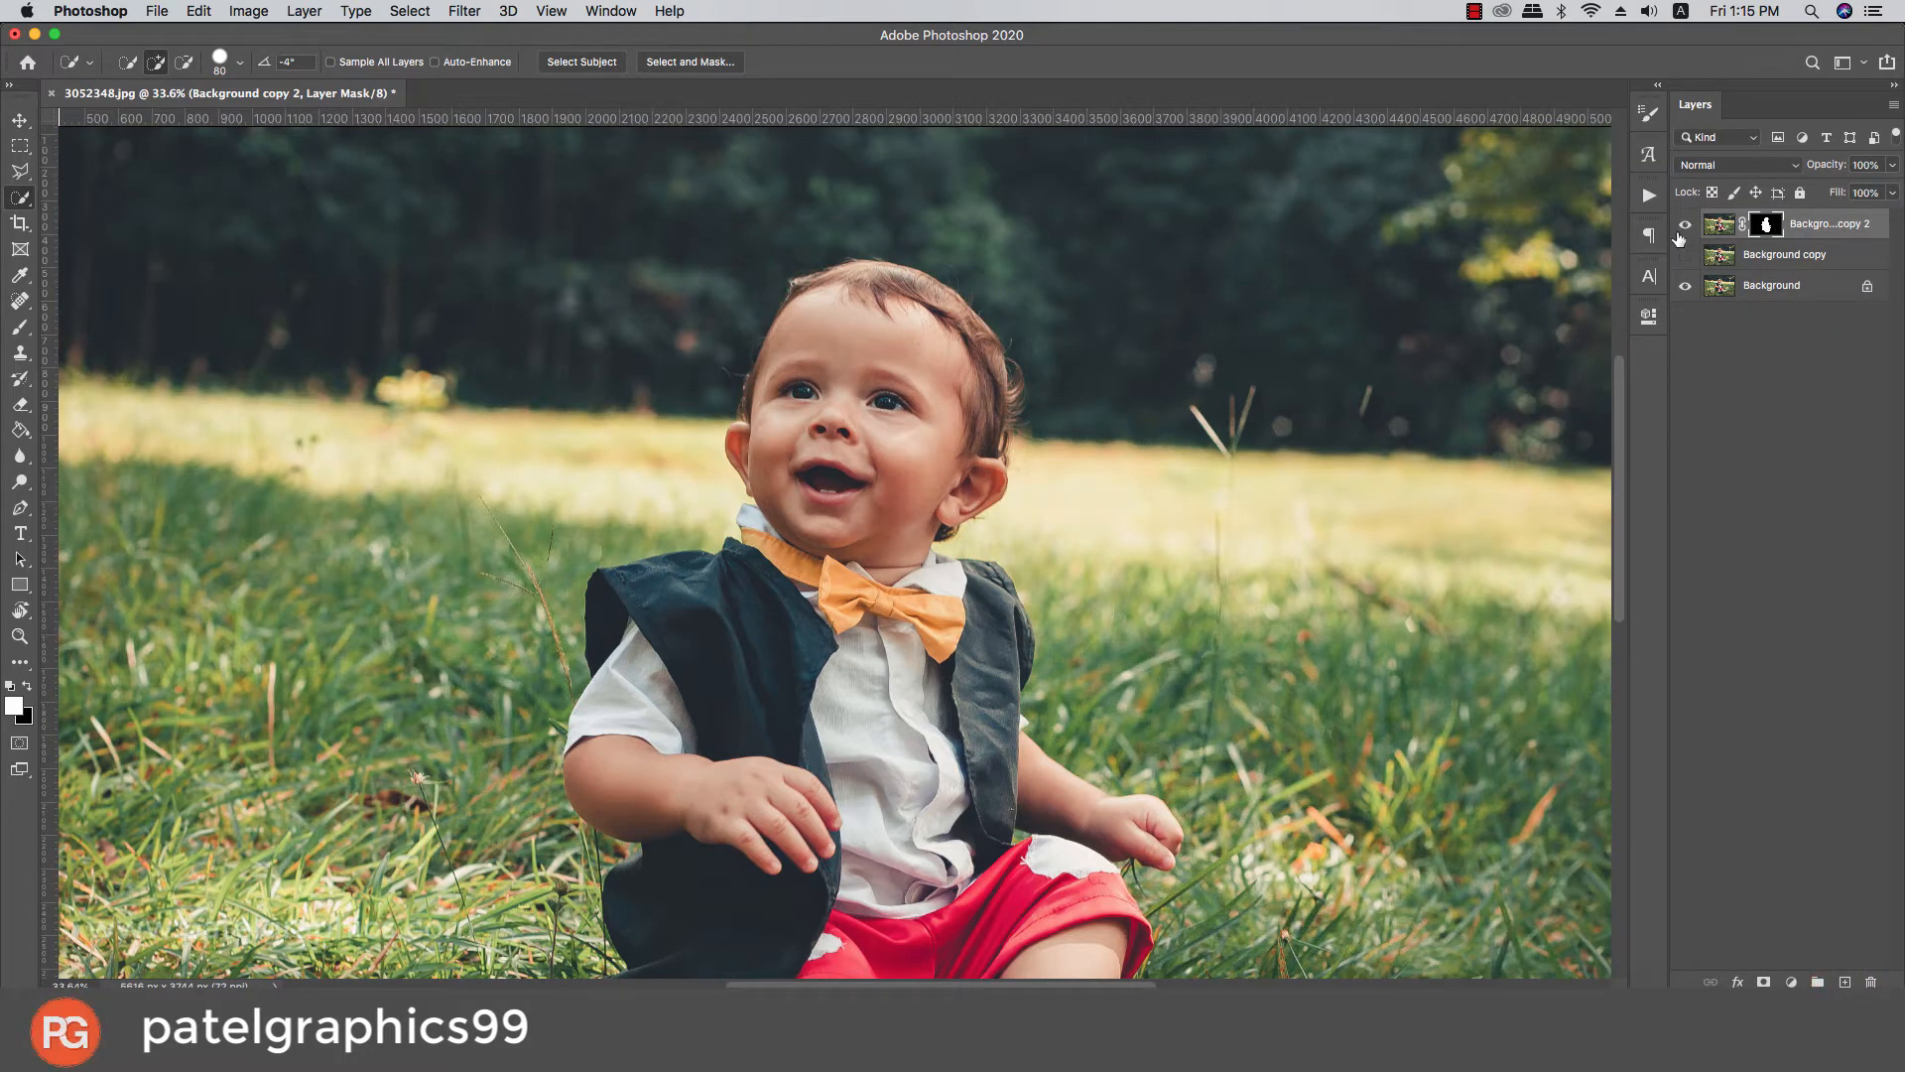
Hide the Background layer so the boy's cutout can be checked against transparency
click(1690, 286)
scroll(1257, 414, down, 3)
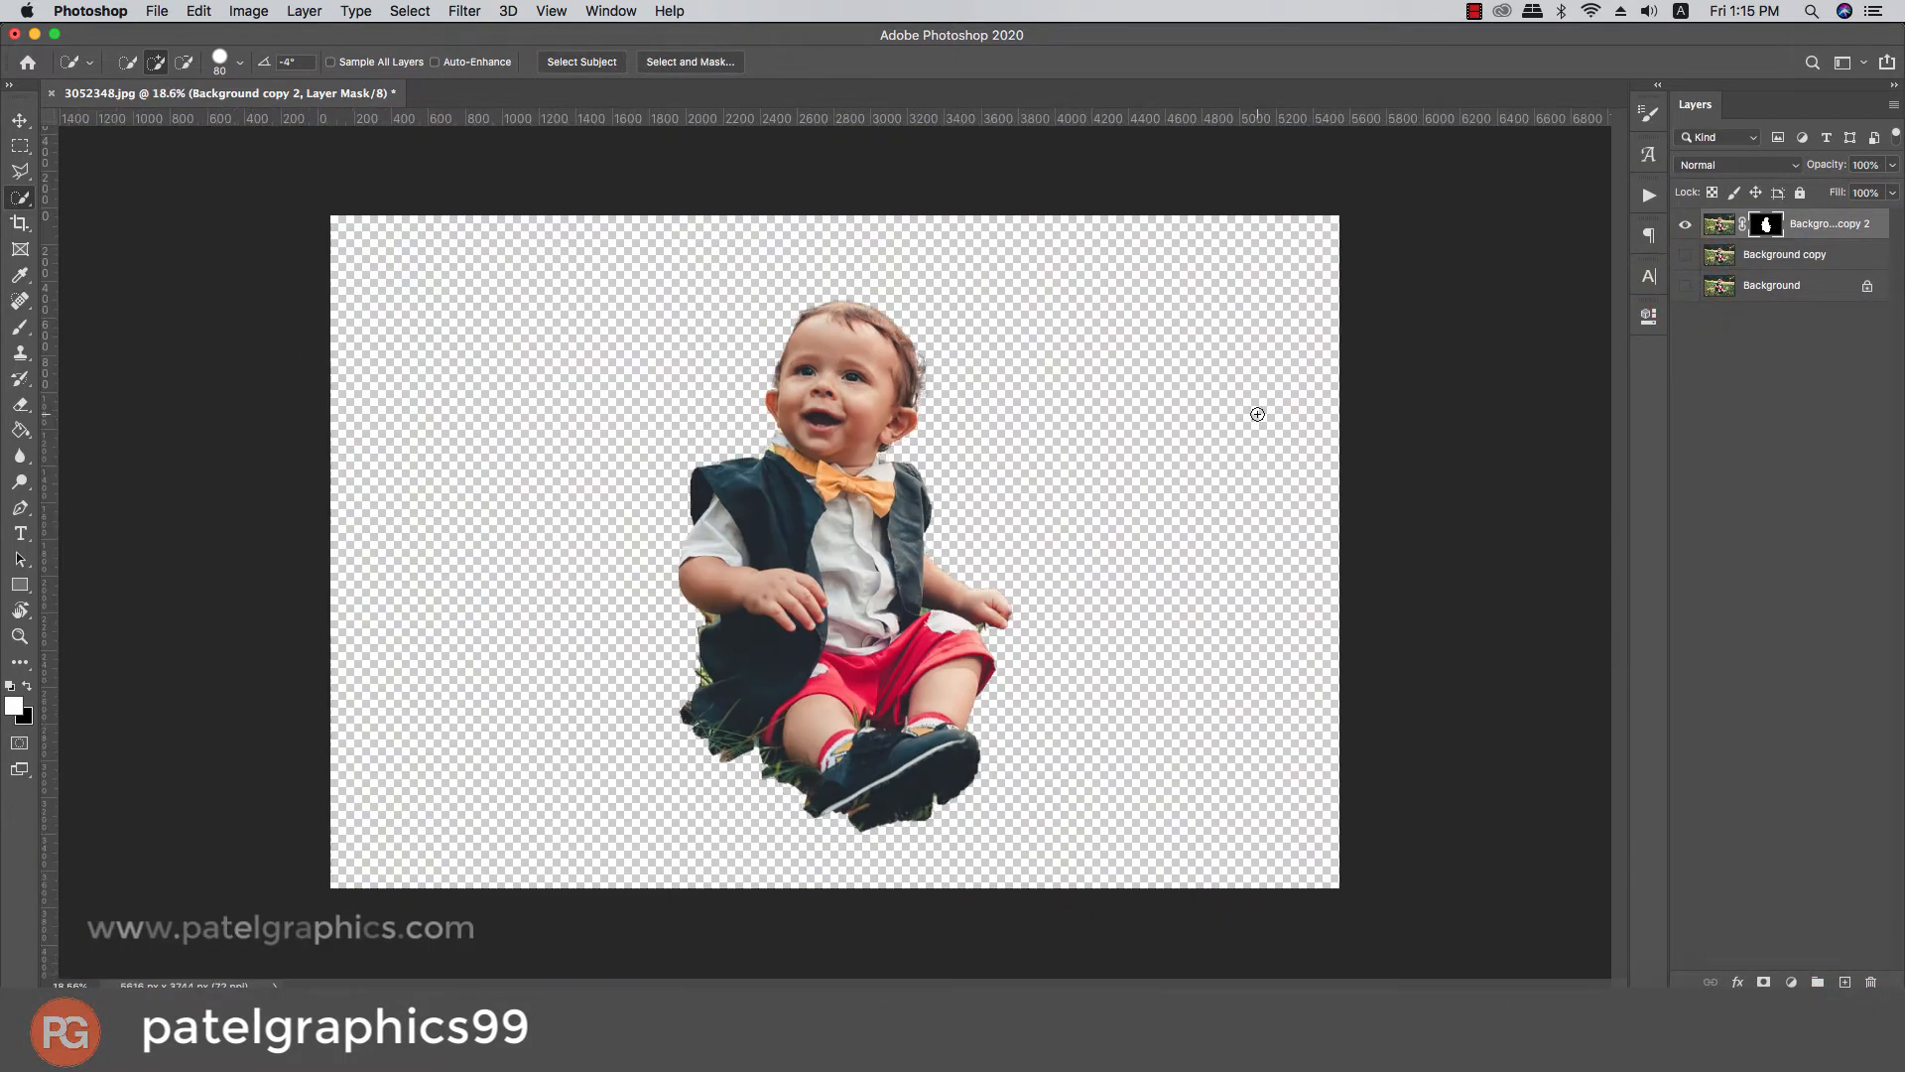
scroll(1257, 414, up, 1)
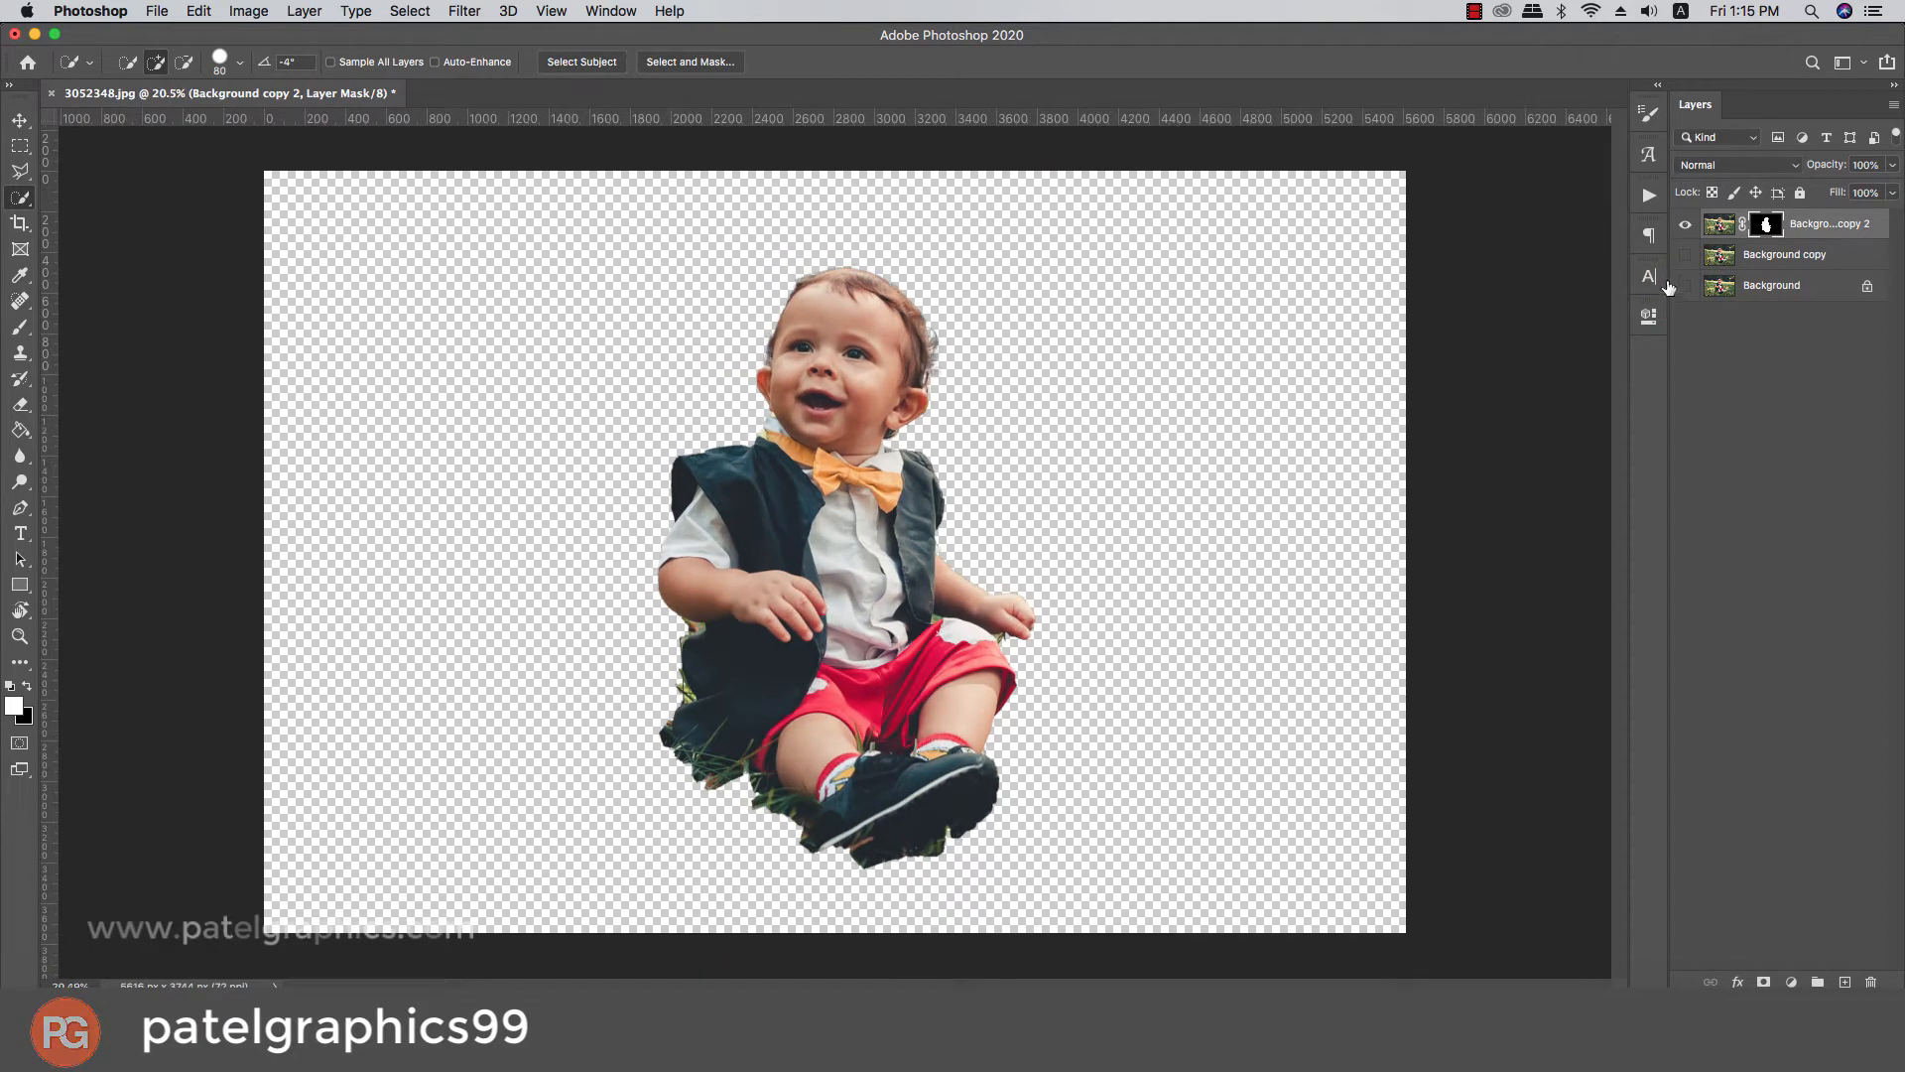
Hide the masked boy layer, load its mask as a selection, and make the Background copy layer visible and active
click(1686, 229)
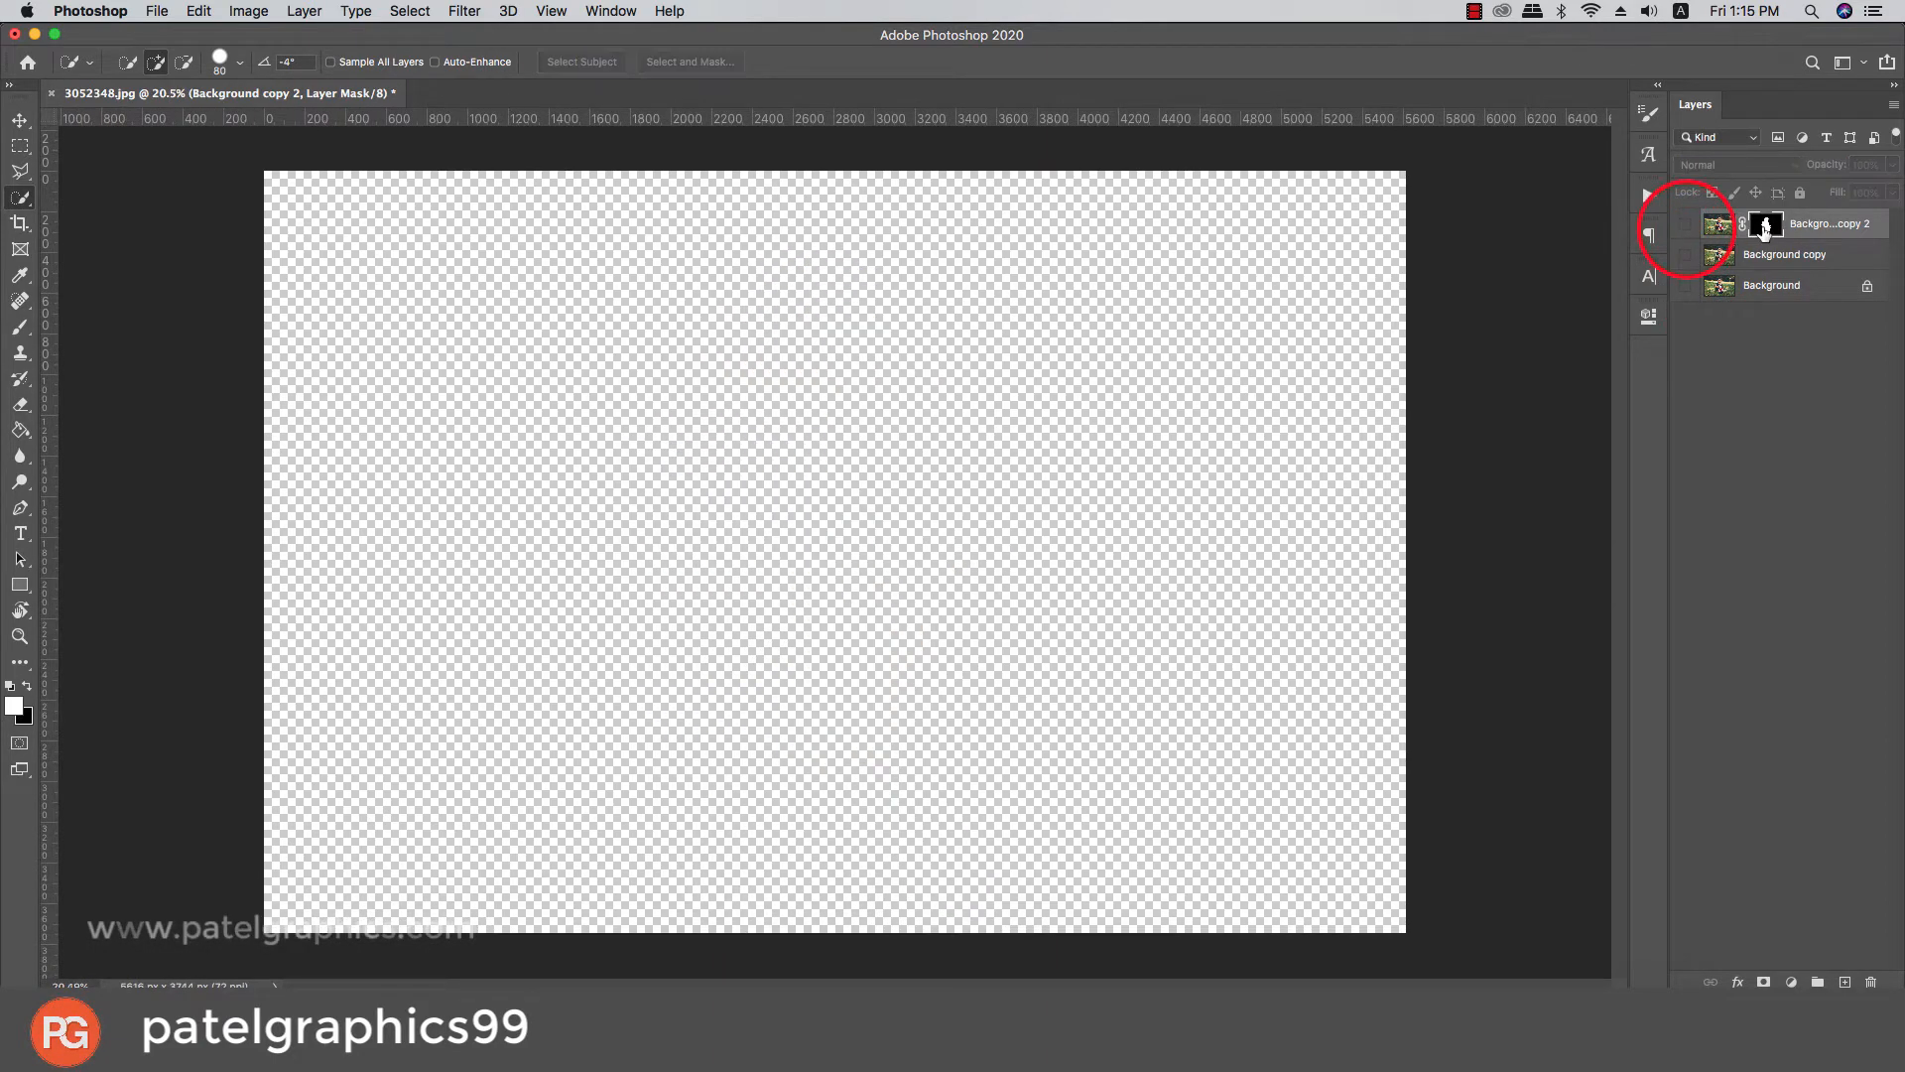
super+click(1770, 232)
click(1685, 256)
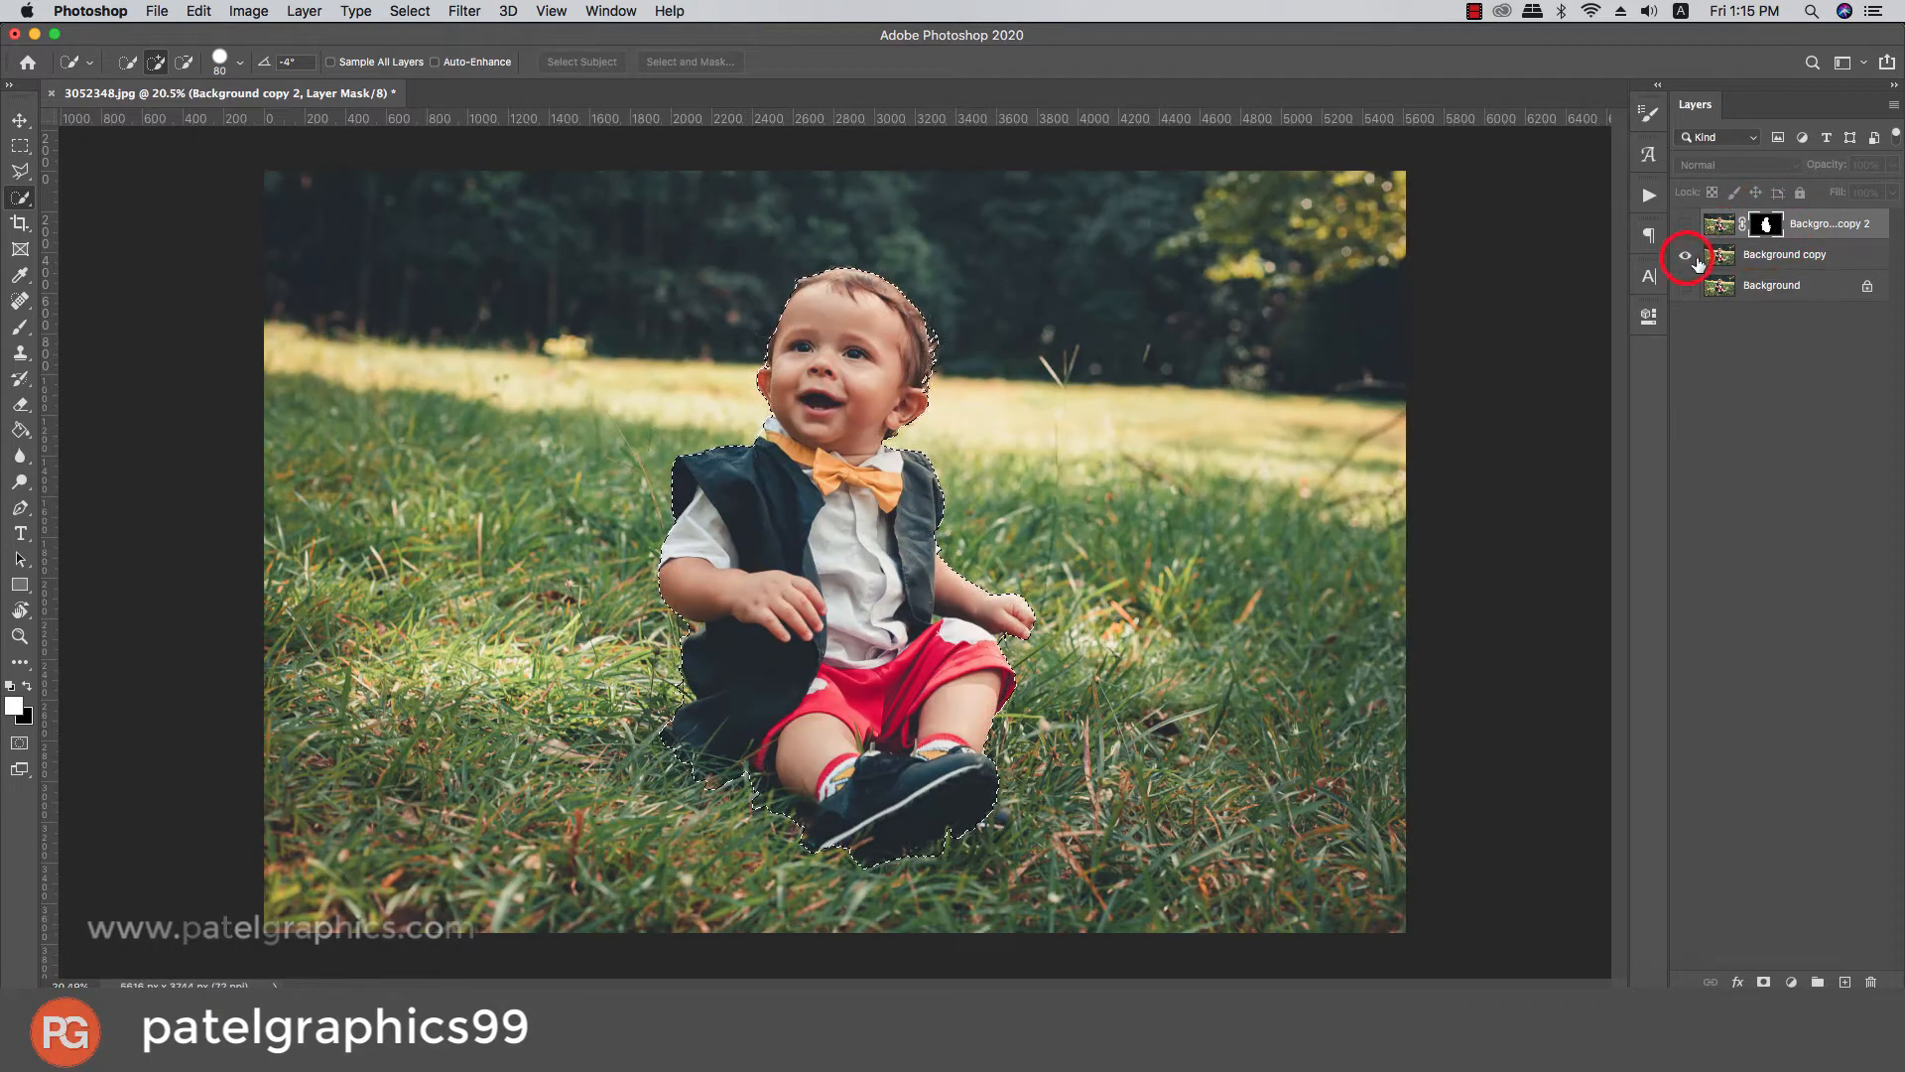
click(1744, 258)
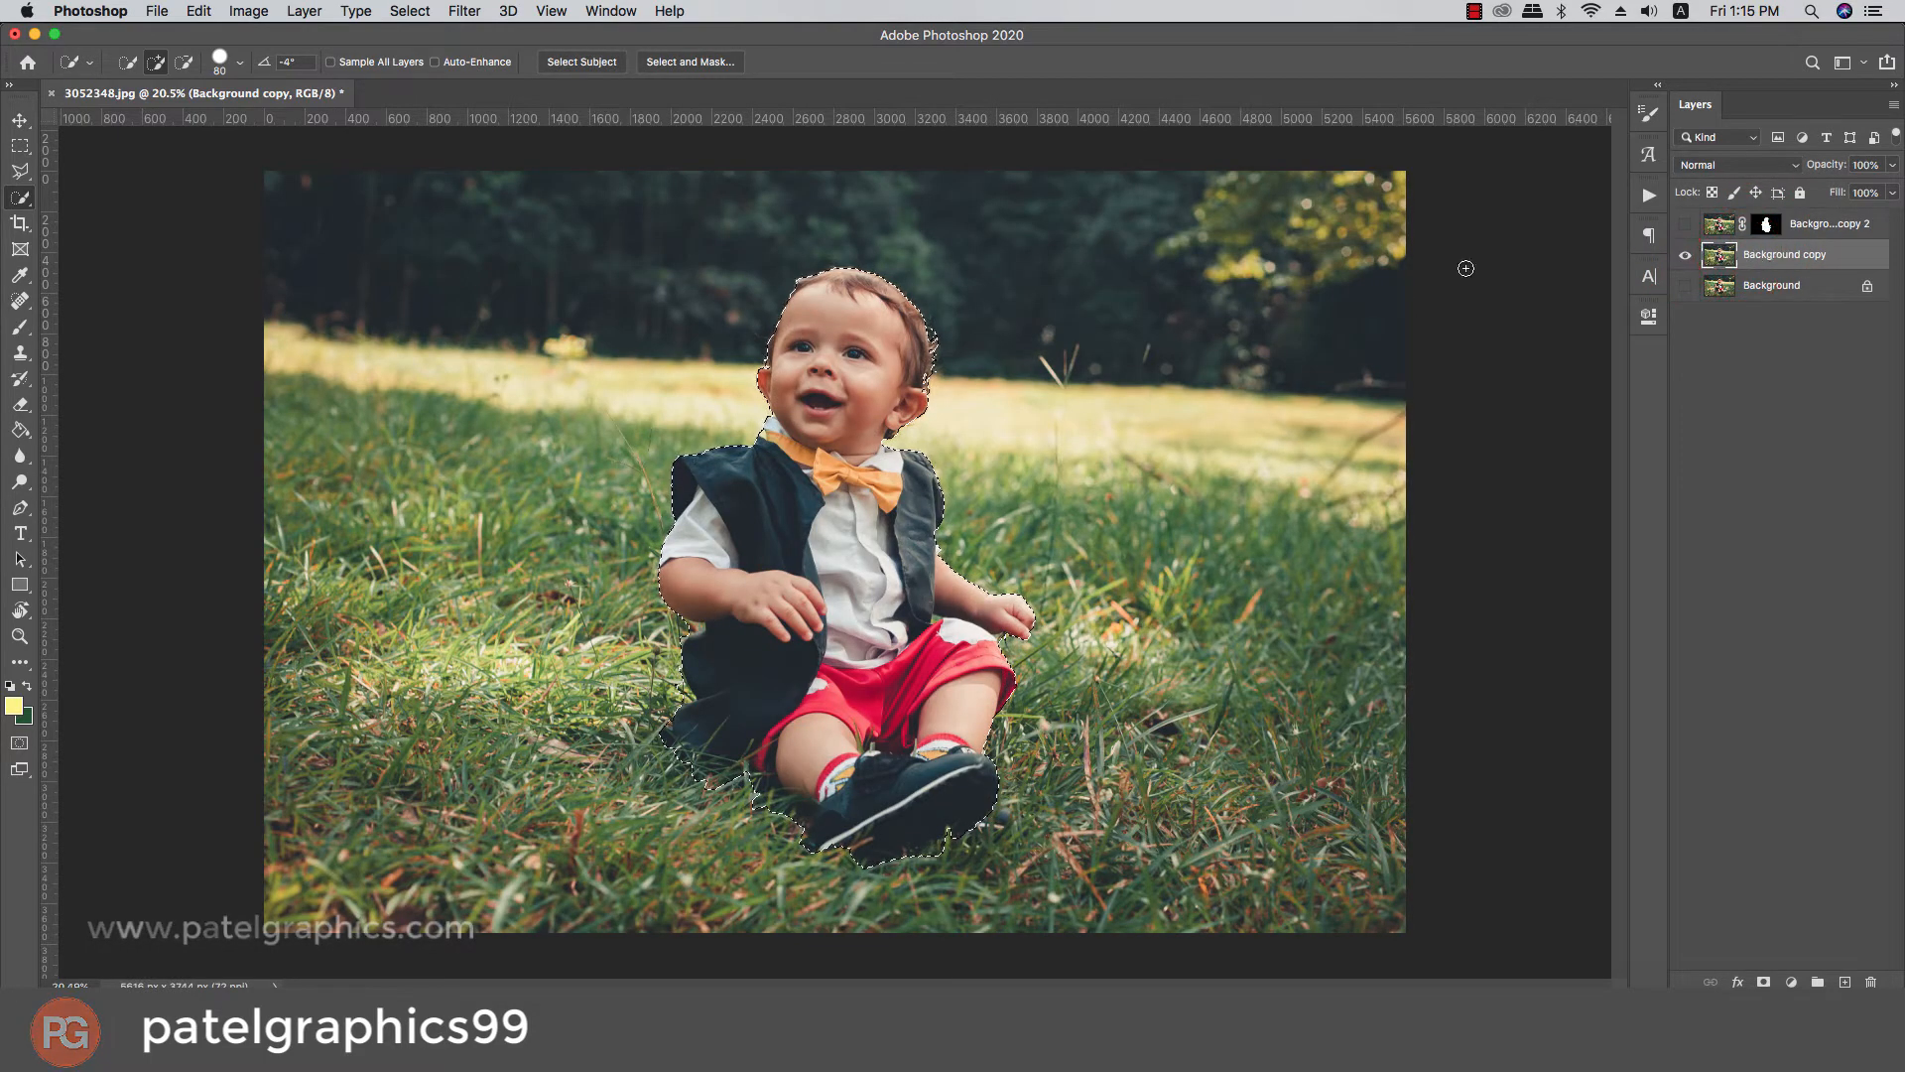
Expand the selection around the boy's outline in Quick Mask mode by painting black with a 250 px Soft Round brush
click(18, 744)
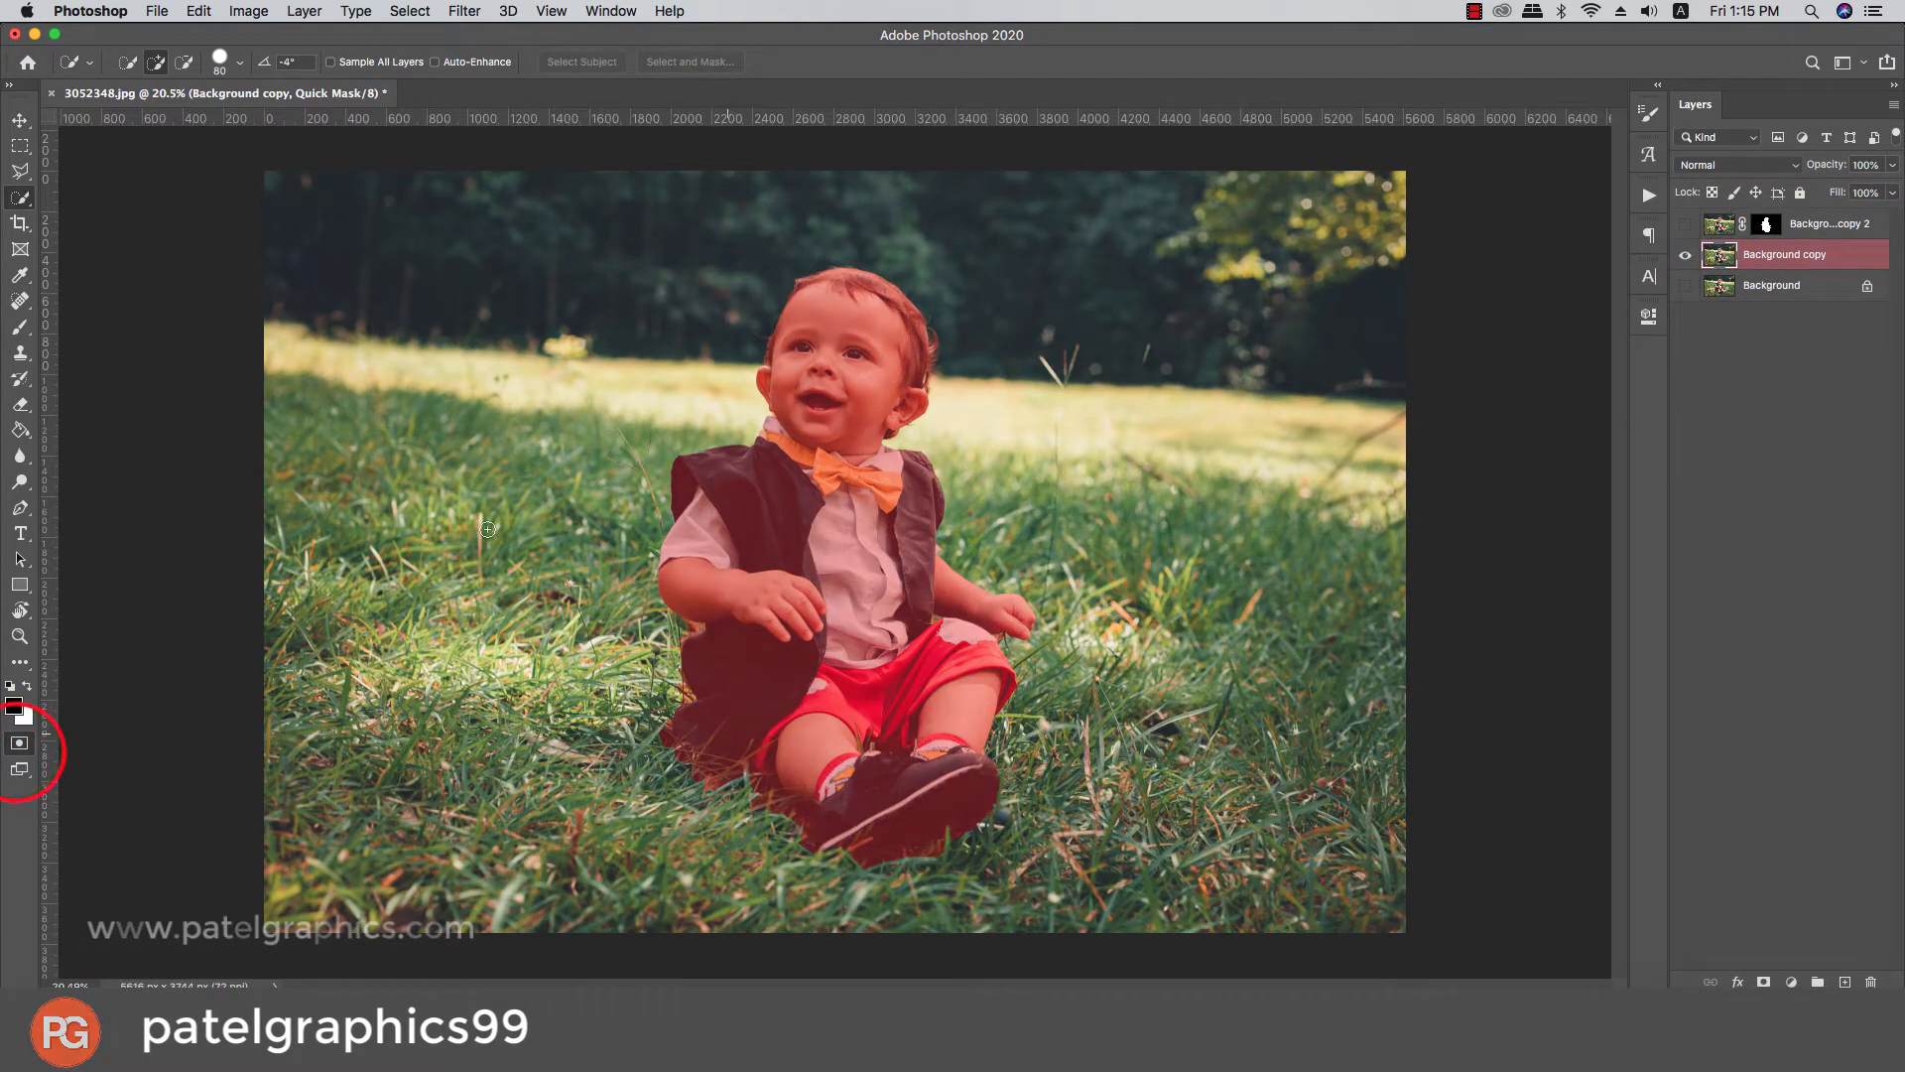
click(18, 335)
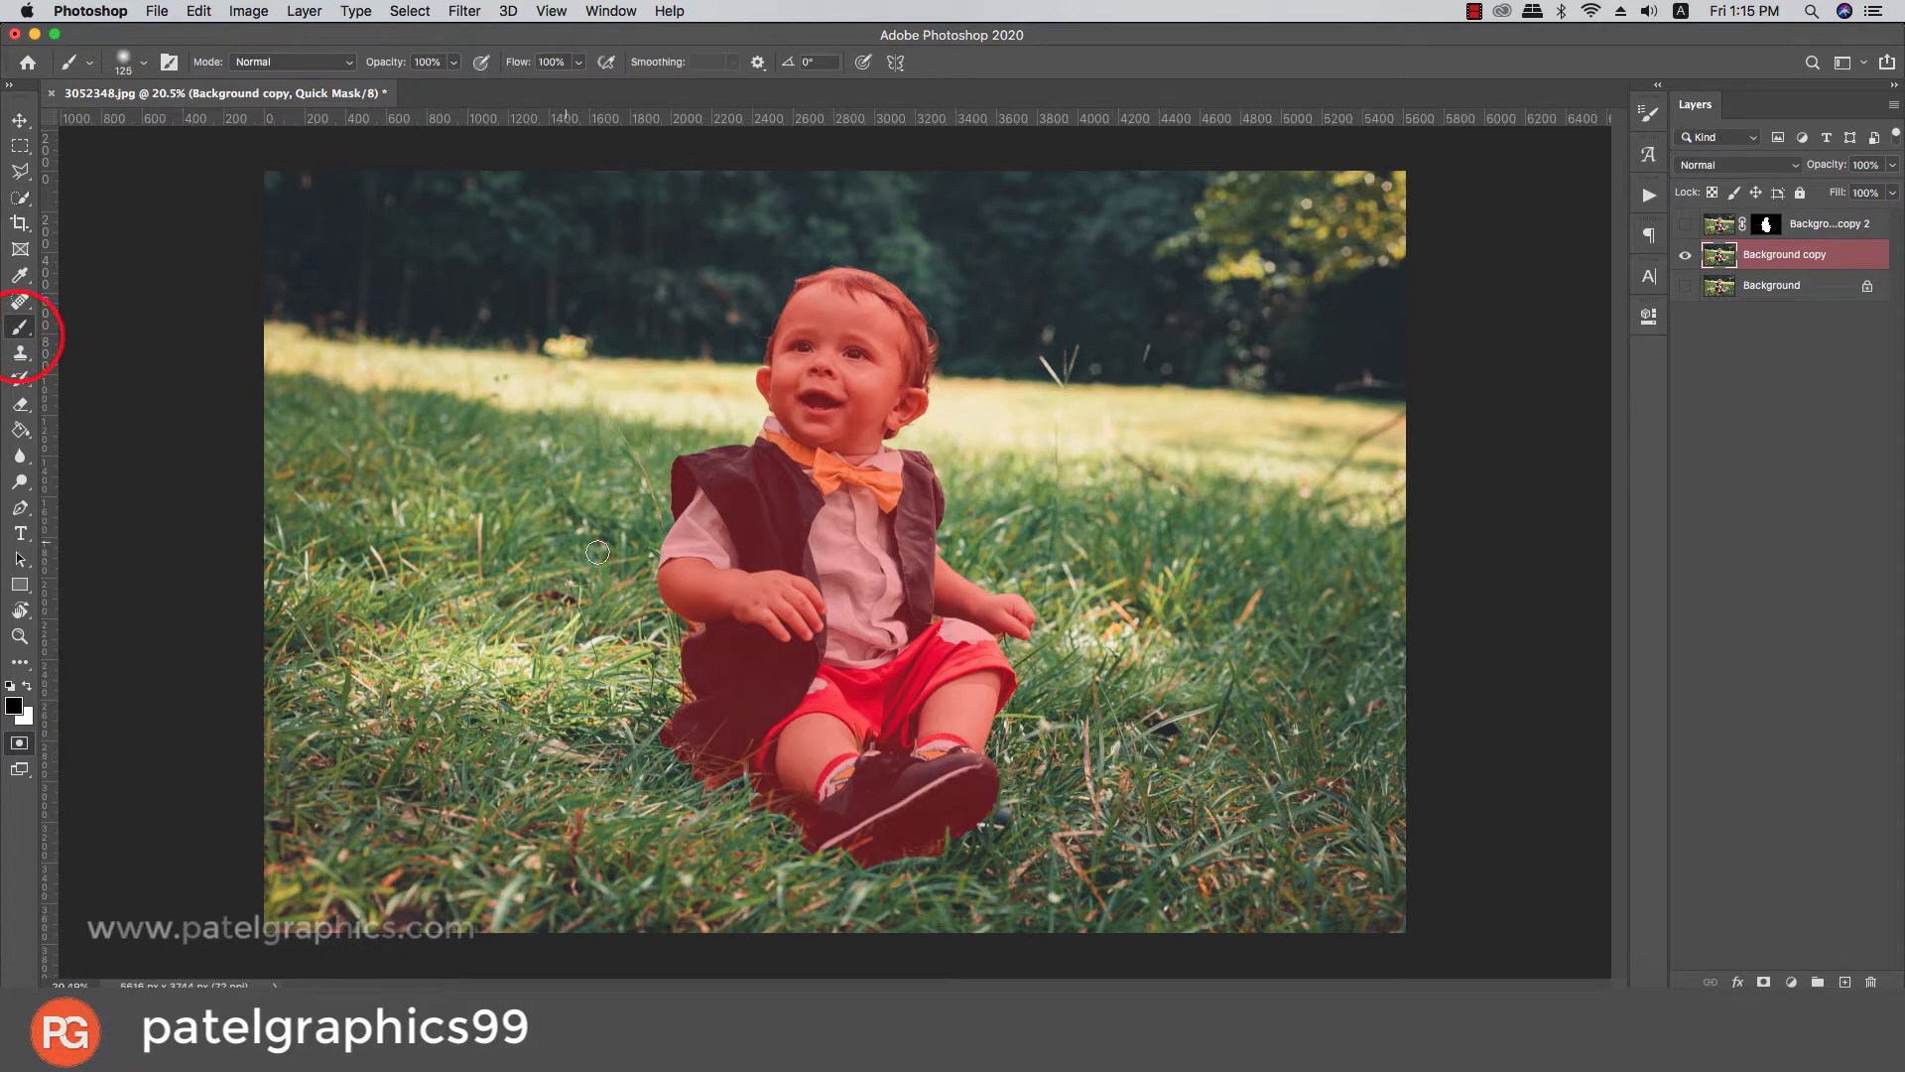
right_click(708, 589)
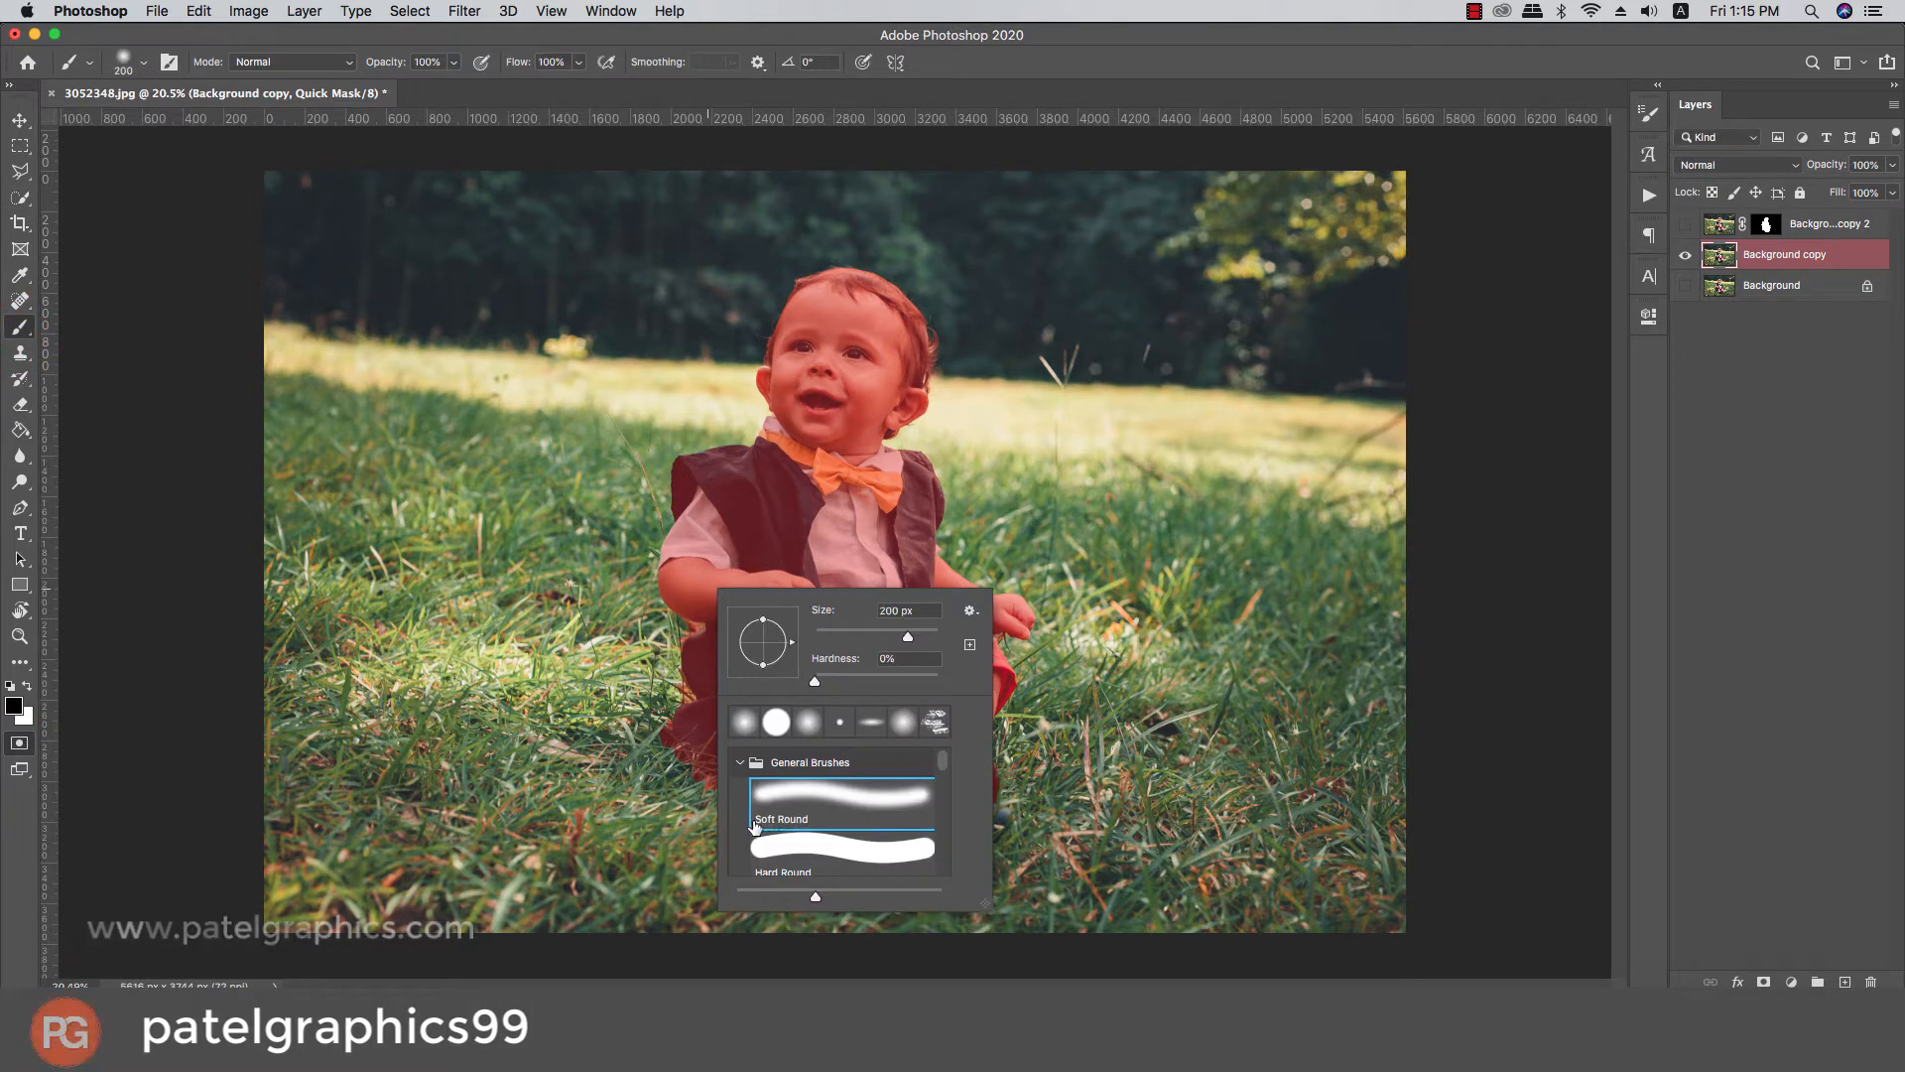
key(])
mouse_move(662, 728)
mouse_down()
mouse_move(866, 848)
mouse_move(951, 835)
mouse_move(966, 798)
mouse_up()
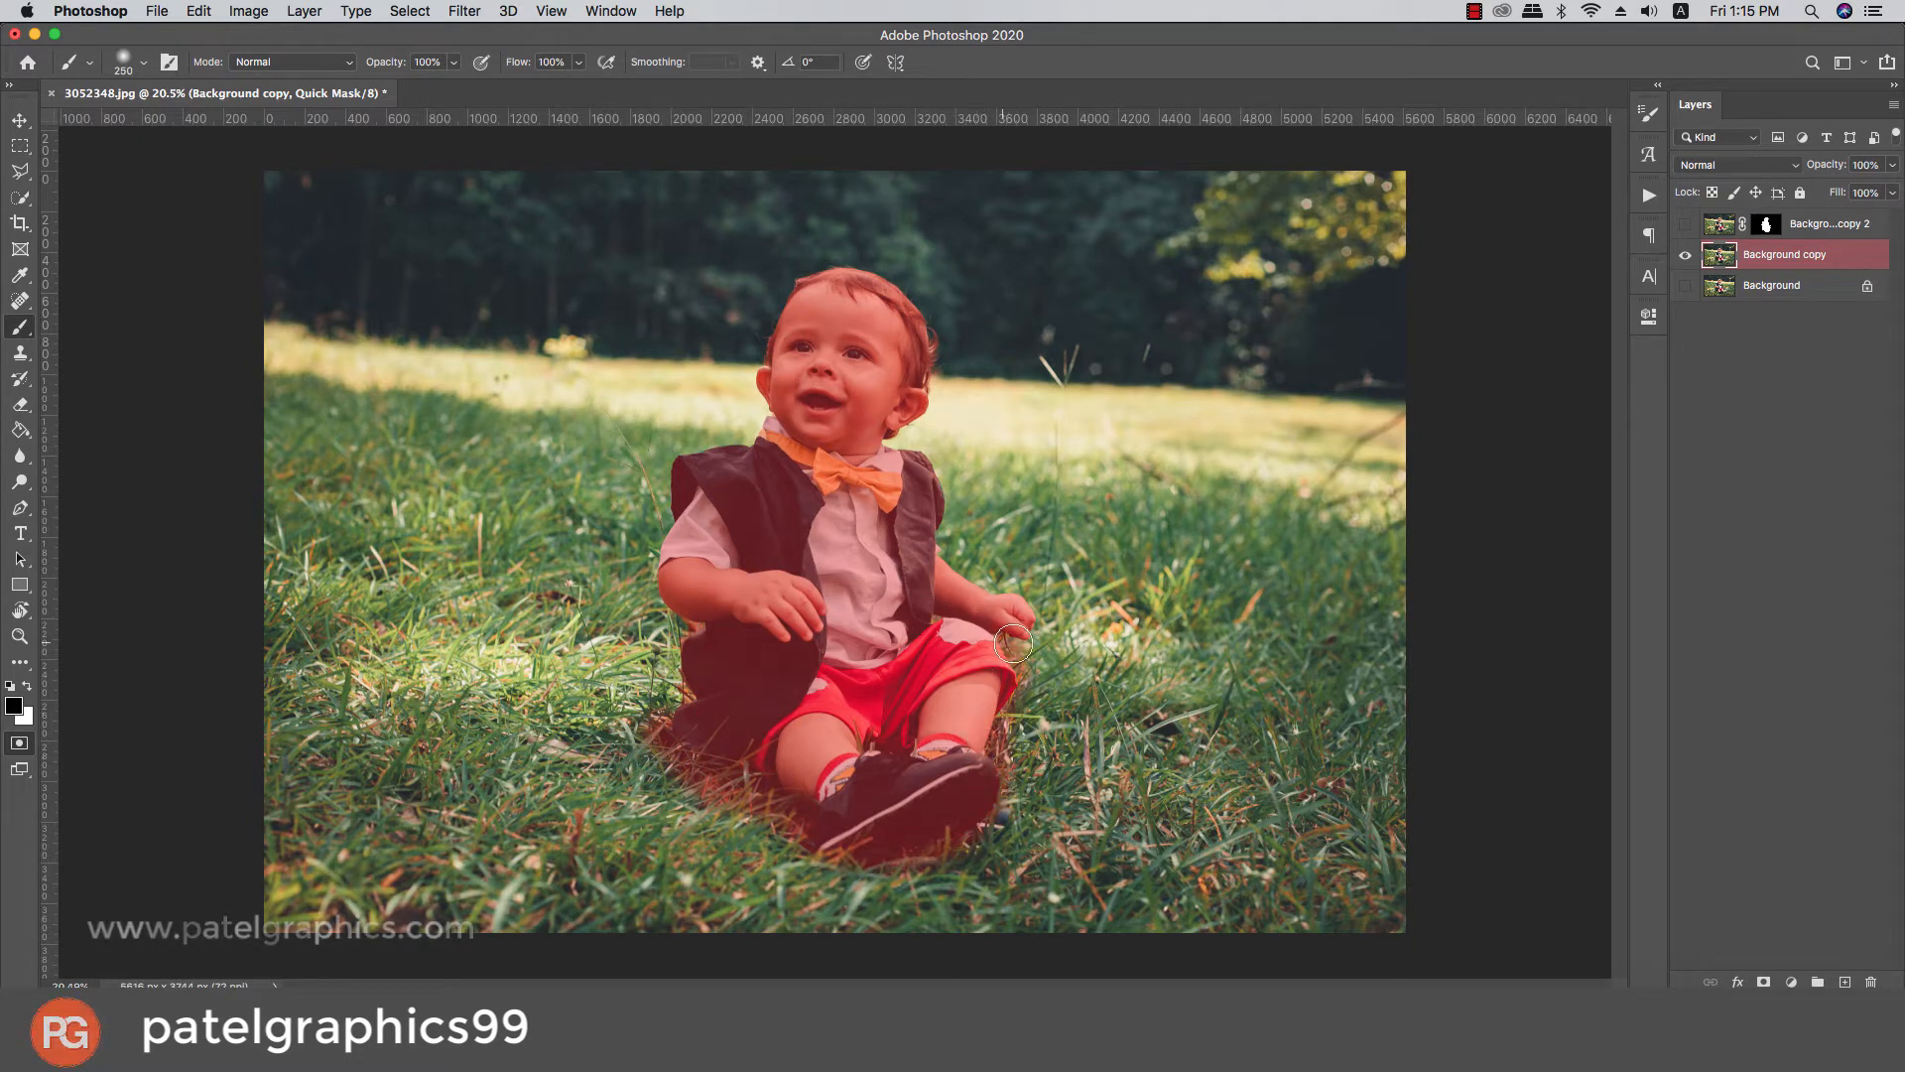
mouse_move(1013, 643)
mouse_down()
mouse_move(941, 569)
mouse_move(932, 468)
mouse_move(890, 438)
mouse_move(931, 387)
mouse_move(935, 315)
mouse_up()
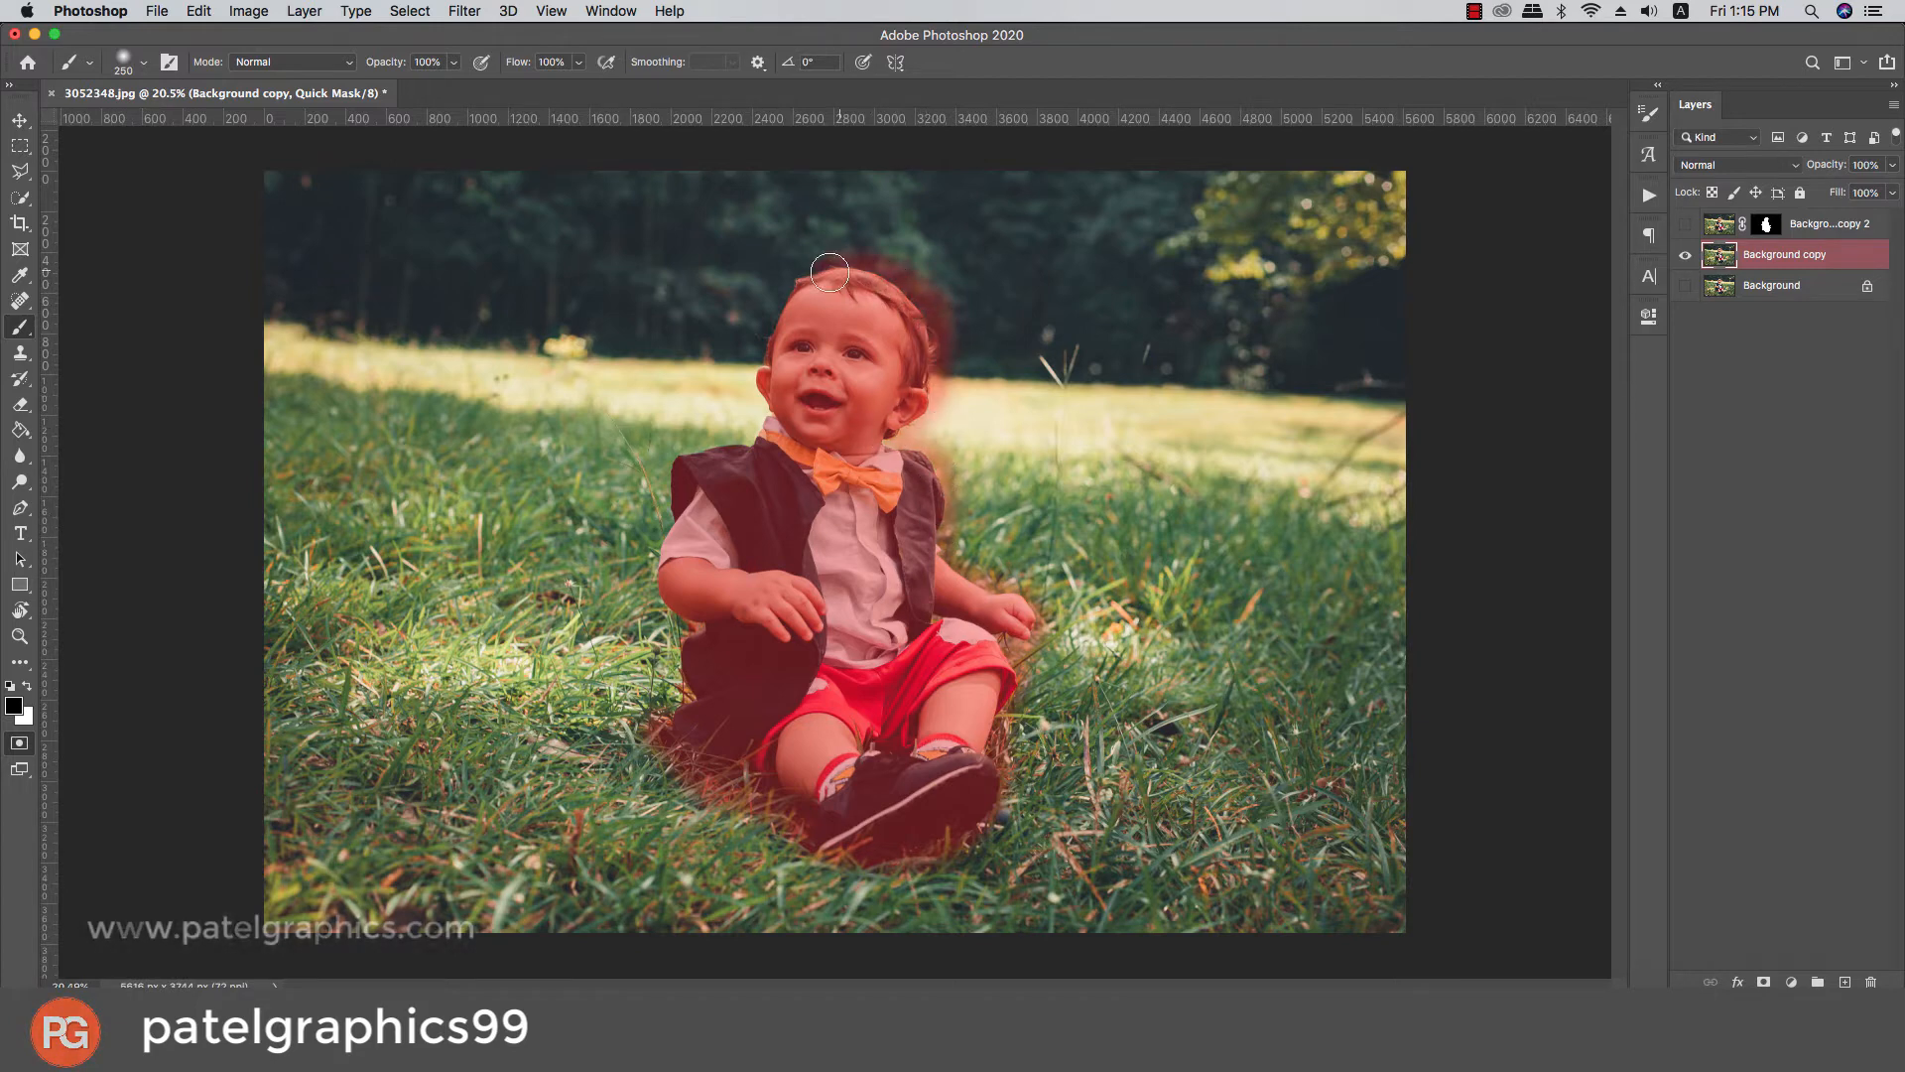
mouse_move(778, 304)
mouse_down()
mouse_move(755, 432)
mouse_move(675, 462)
mouse_move(661, 586)
mouse_move(691, 662)
mouse_move(669, 747)
mouse_up()
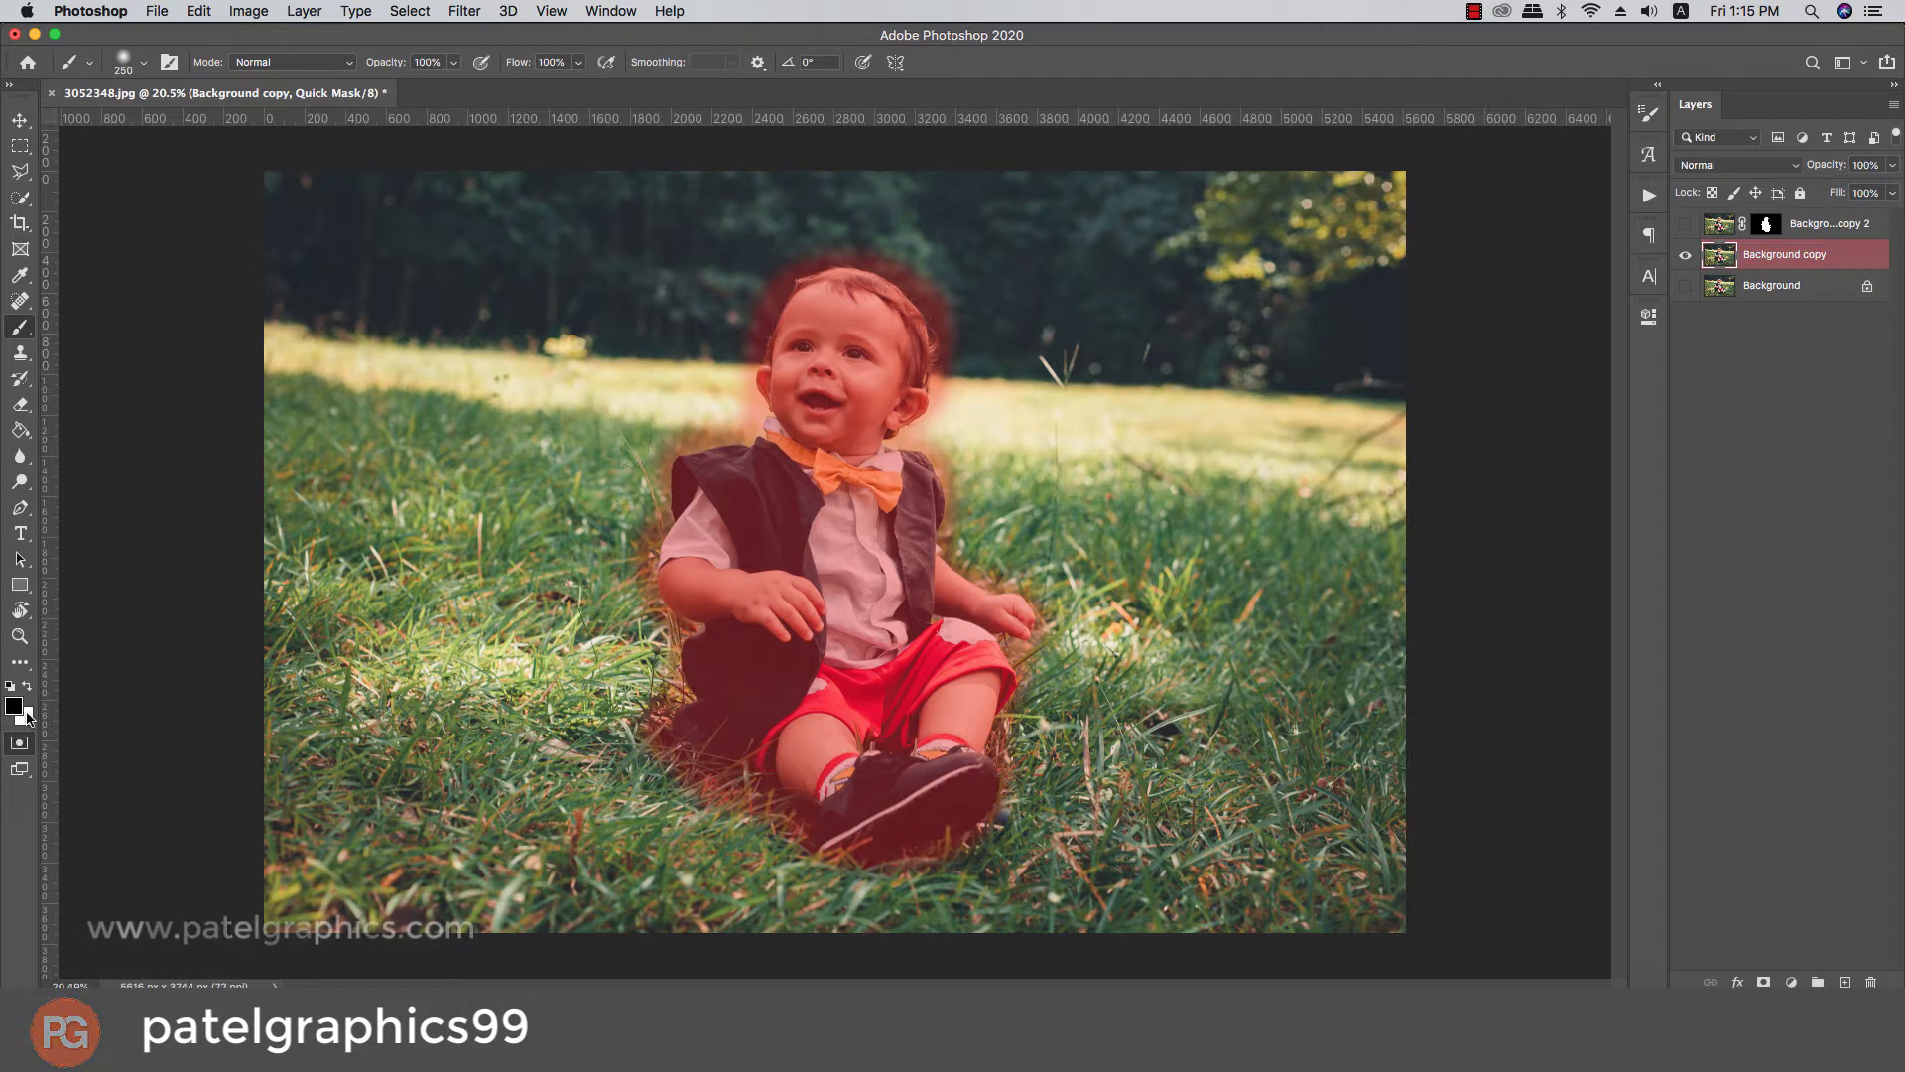
click(18, 742)
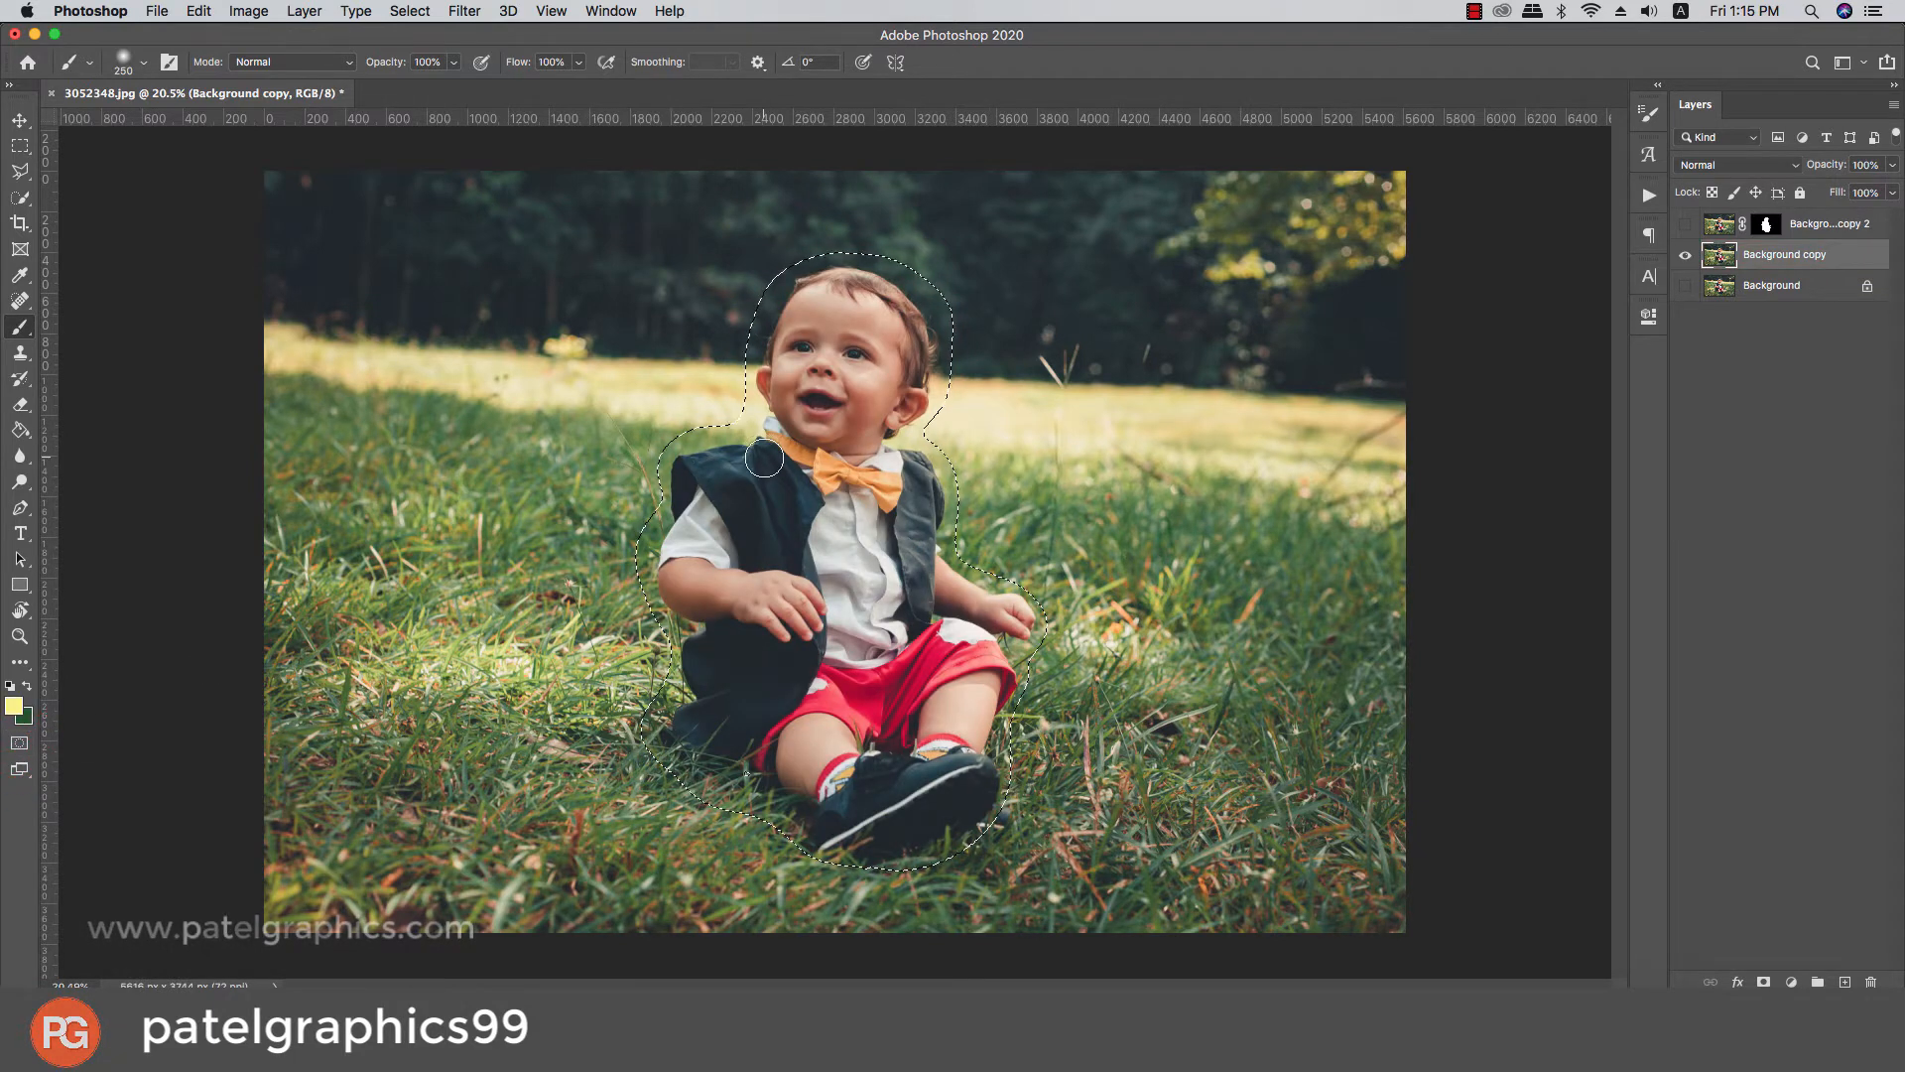
Remove the boy from the Background copy layer with a Content-Aware fill at 100% opacity, and clear the selection
key(w)
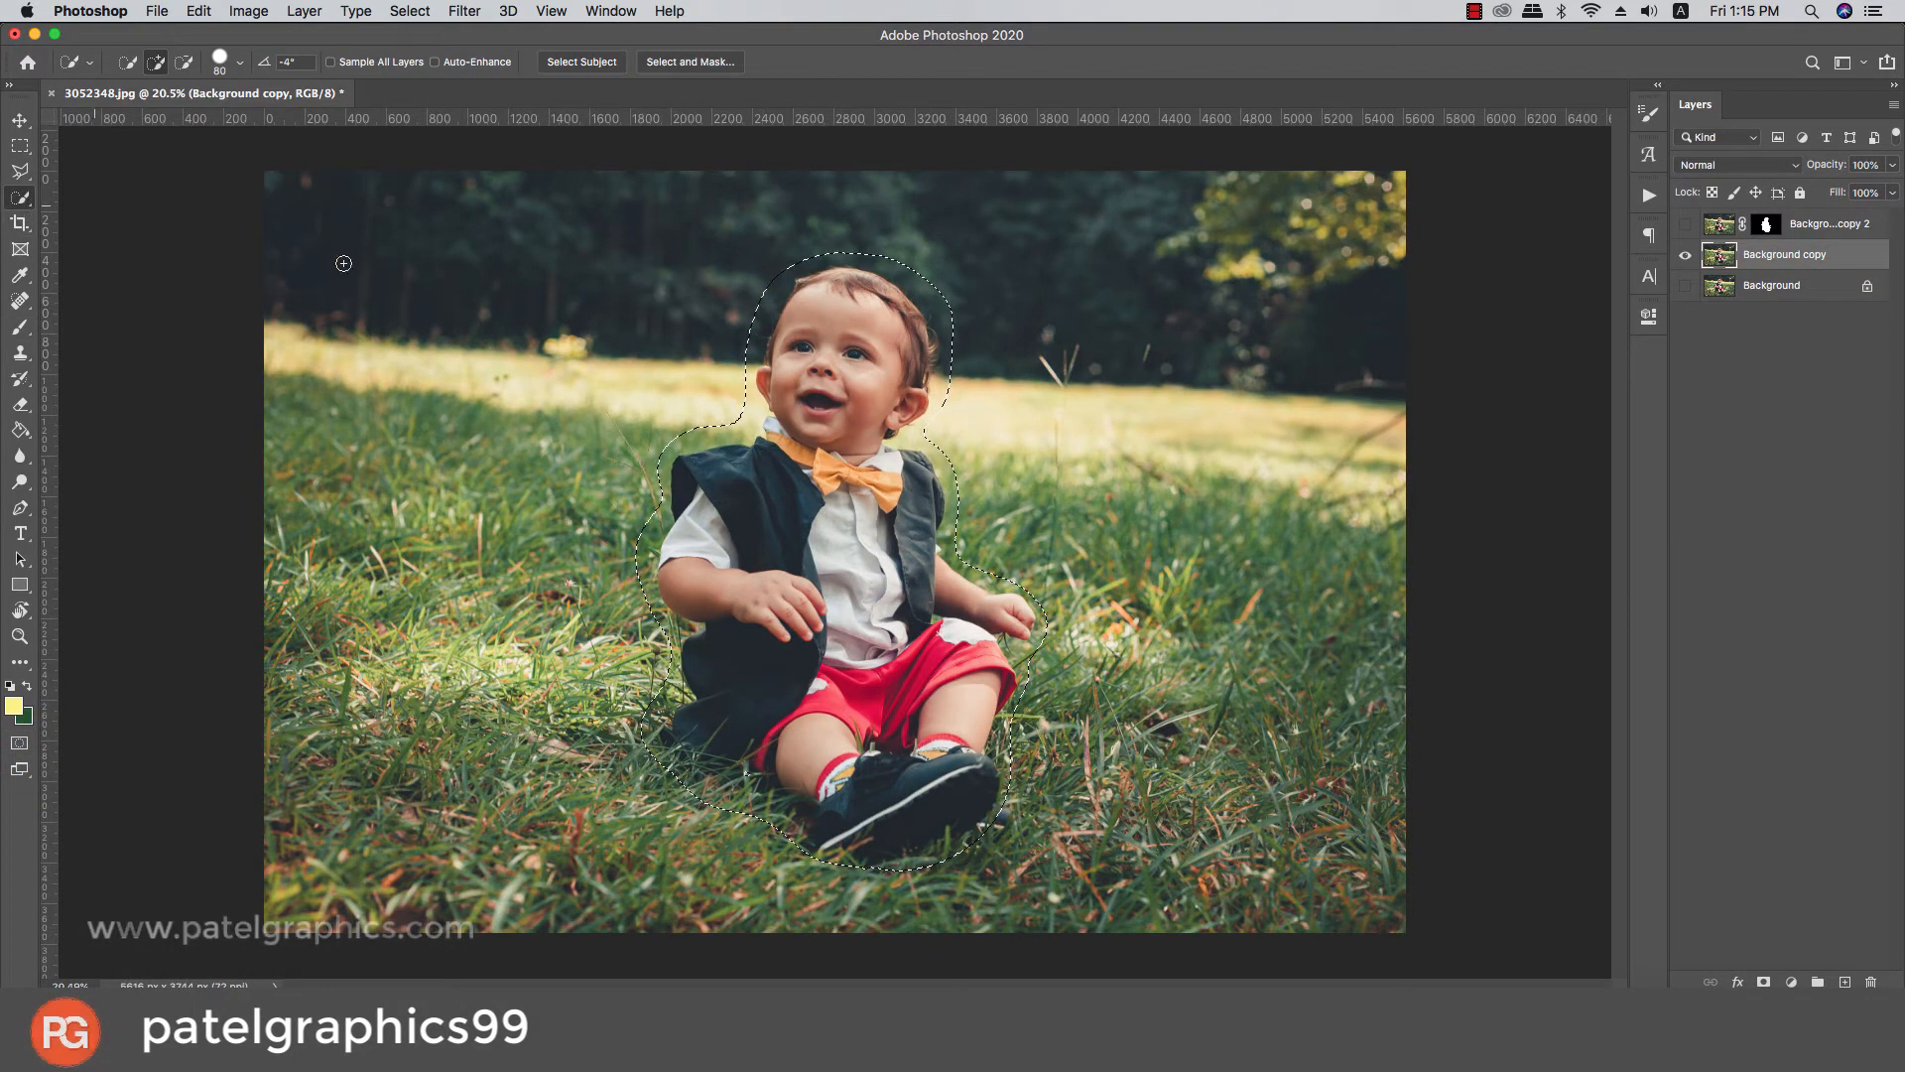
right_click(738, 469)
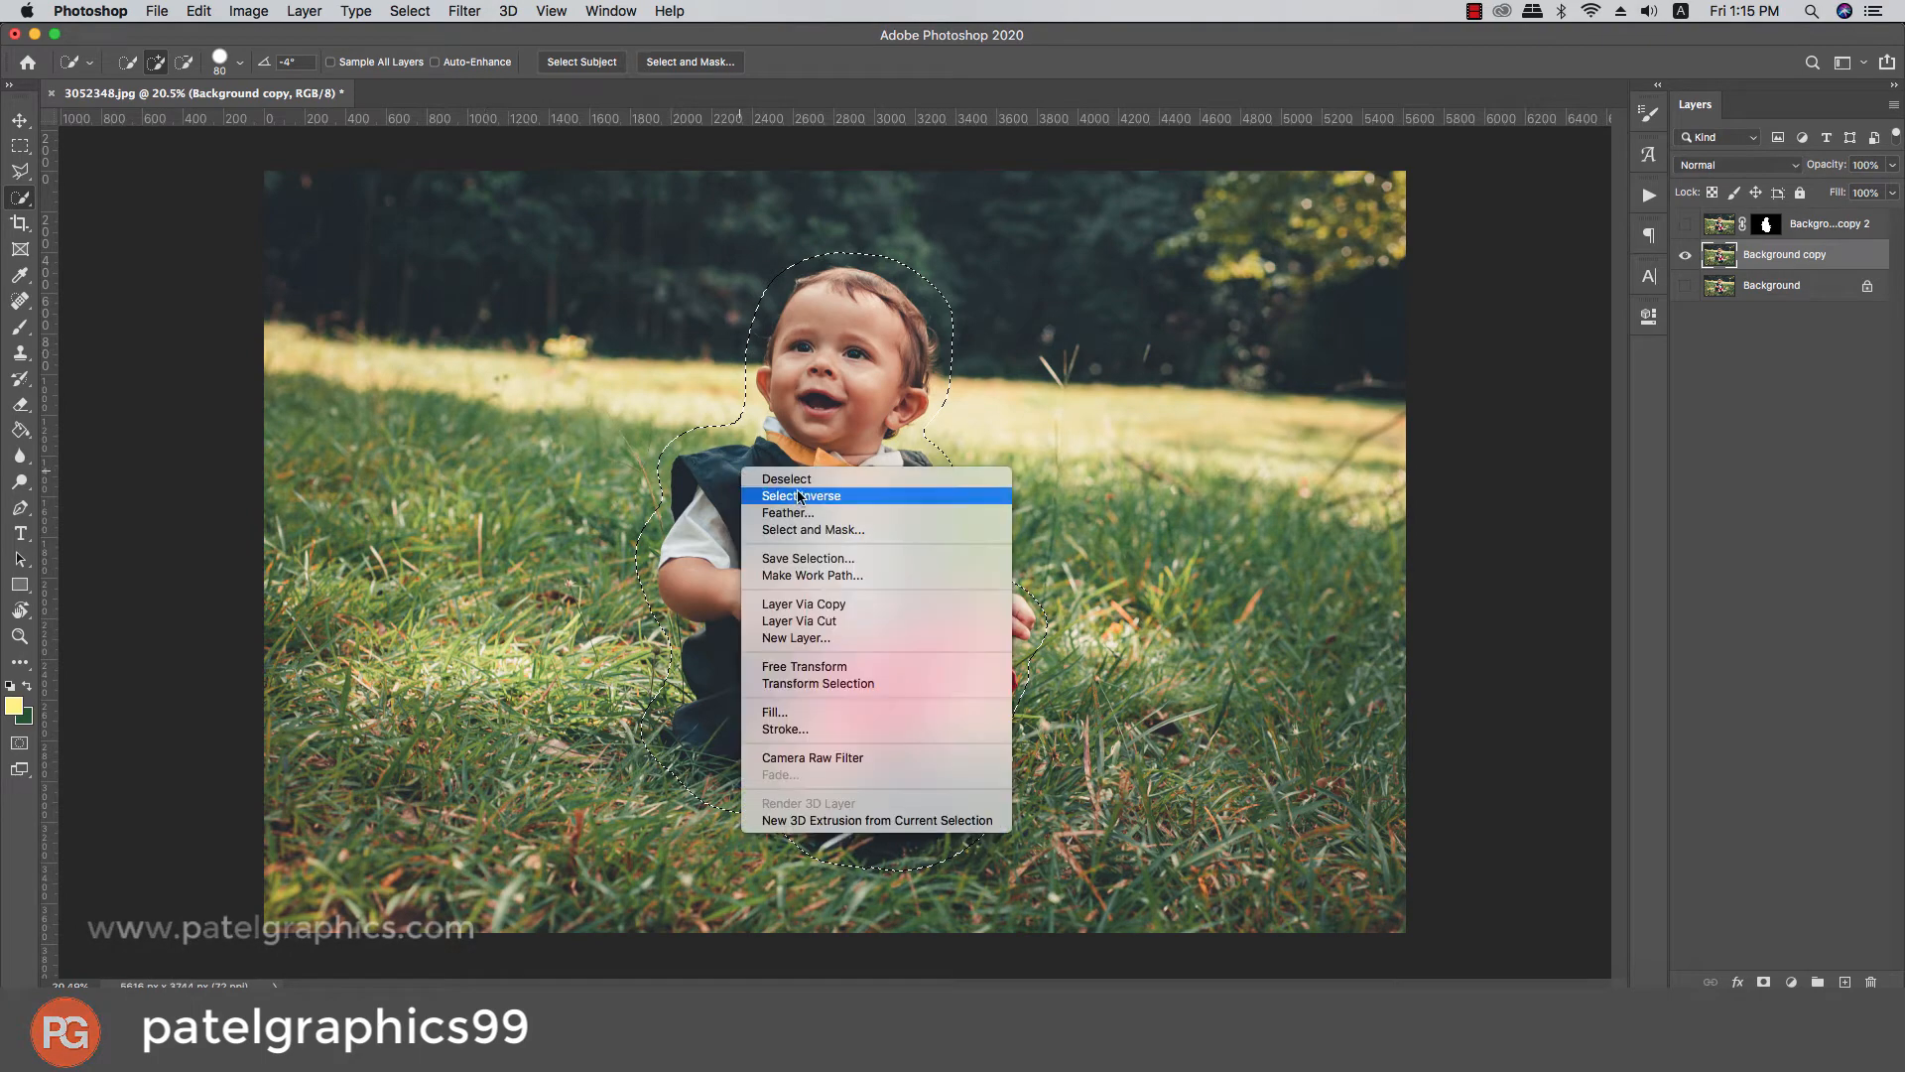
click(778, 716)
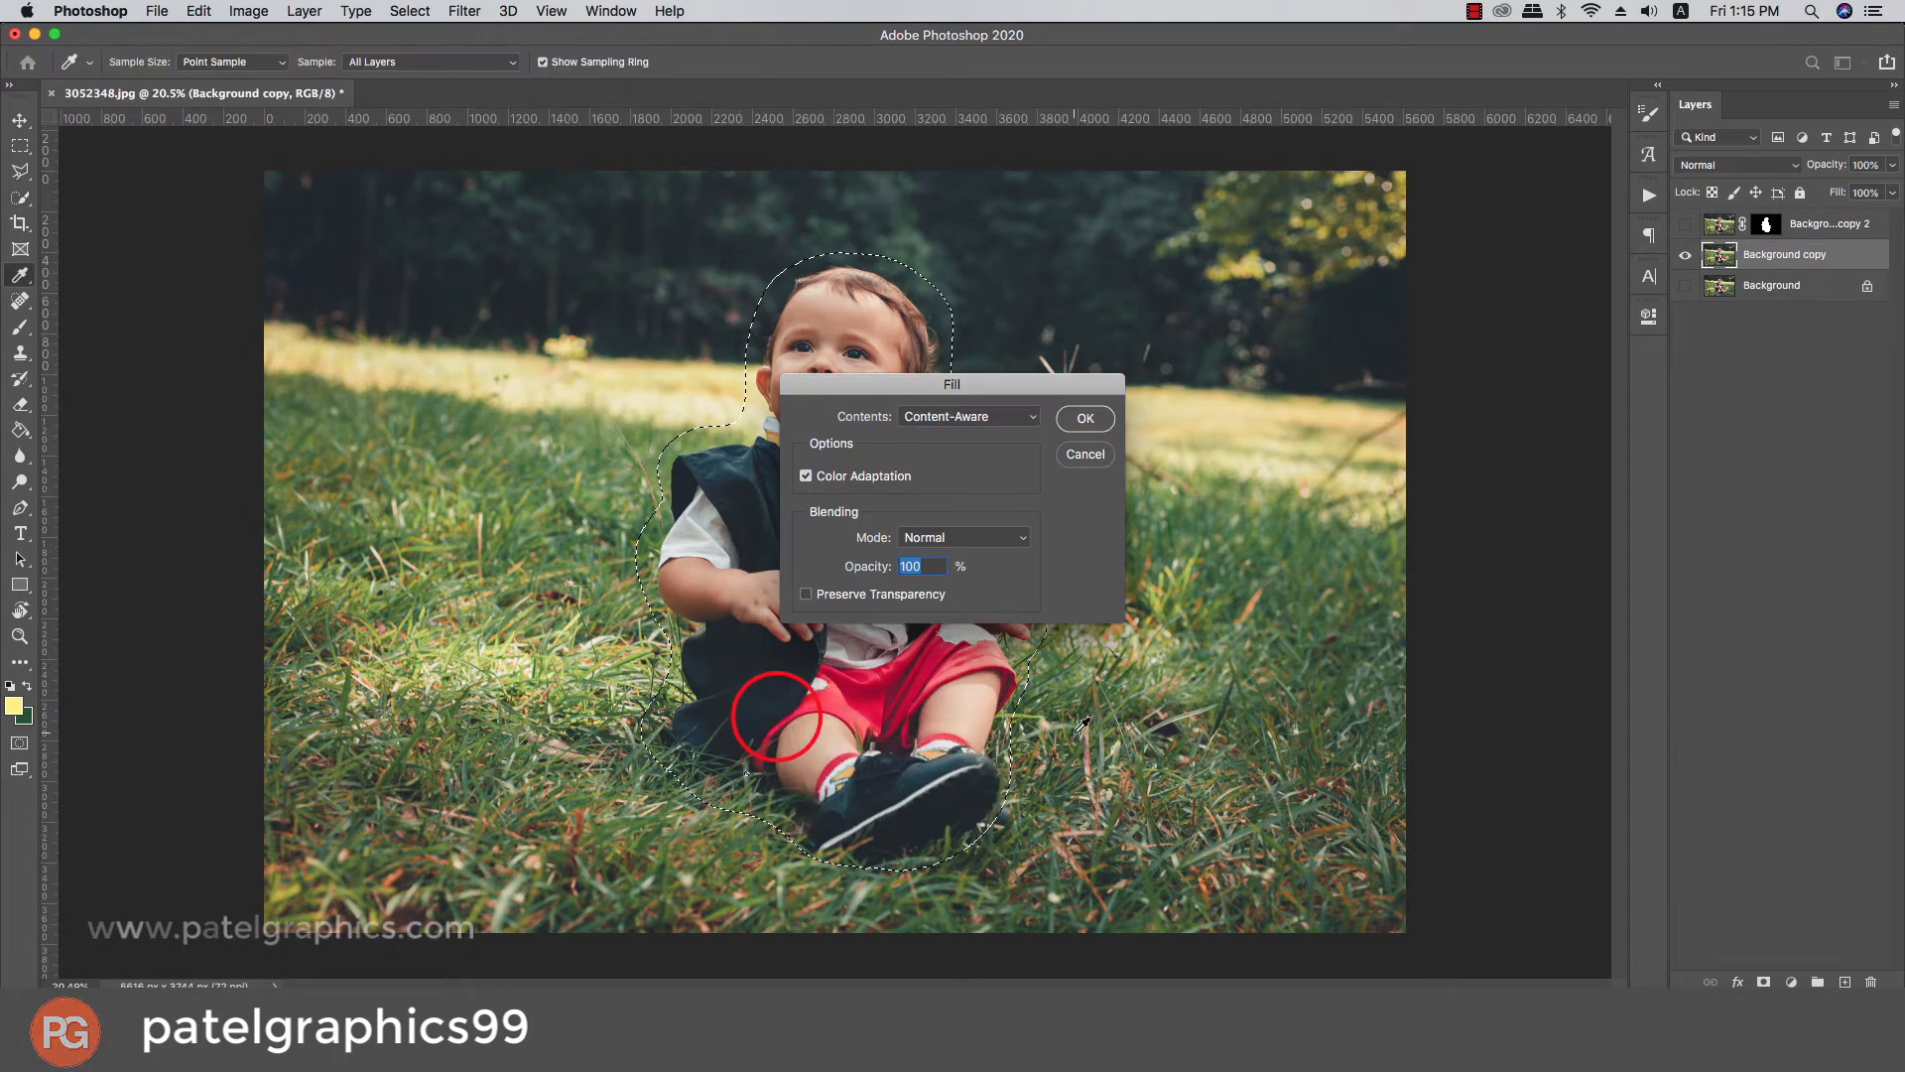
click(1076, 412)
key(super+d)
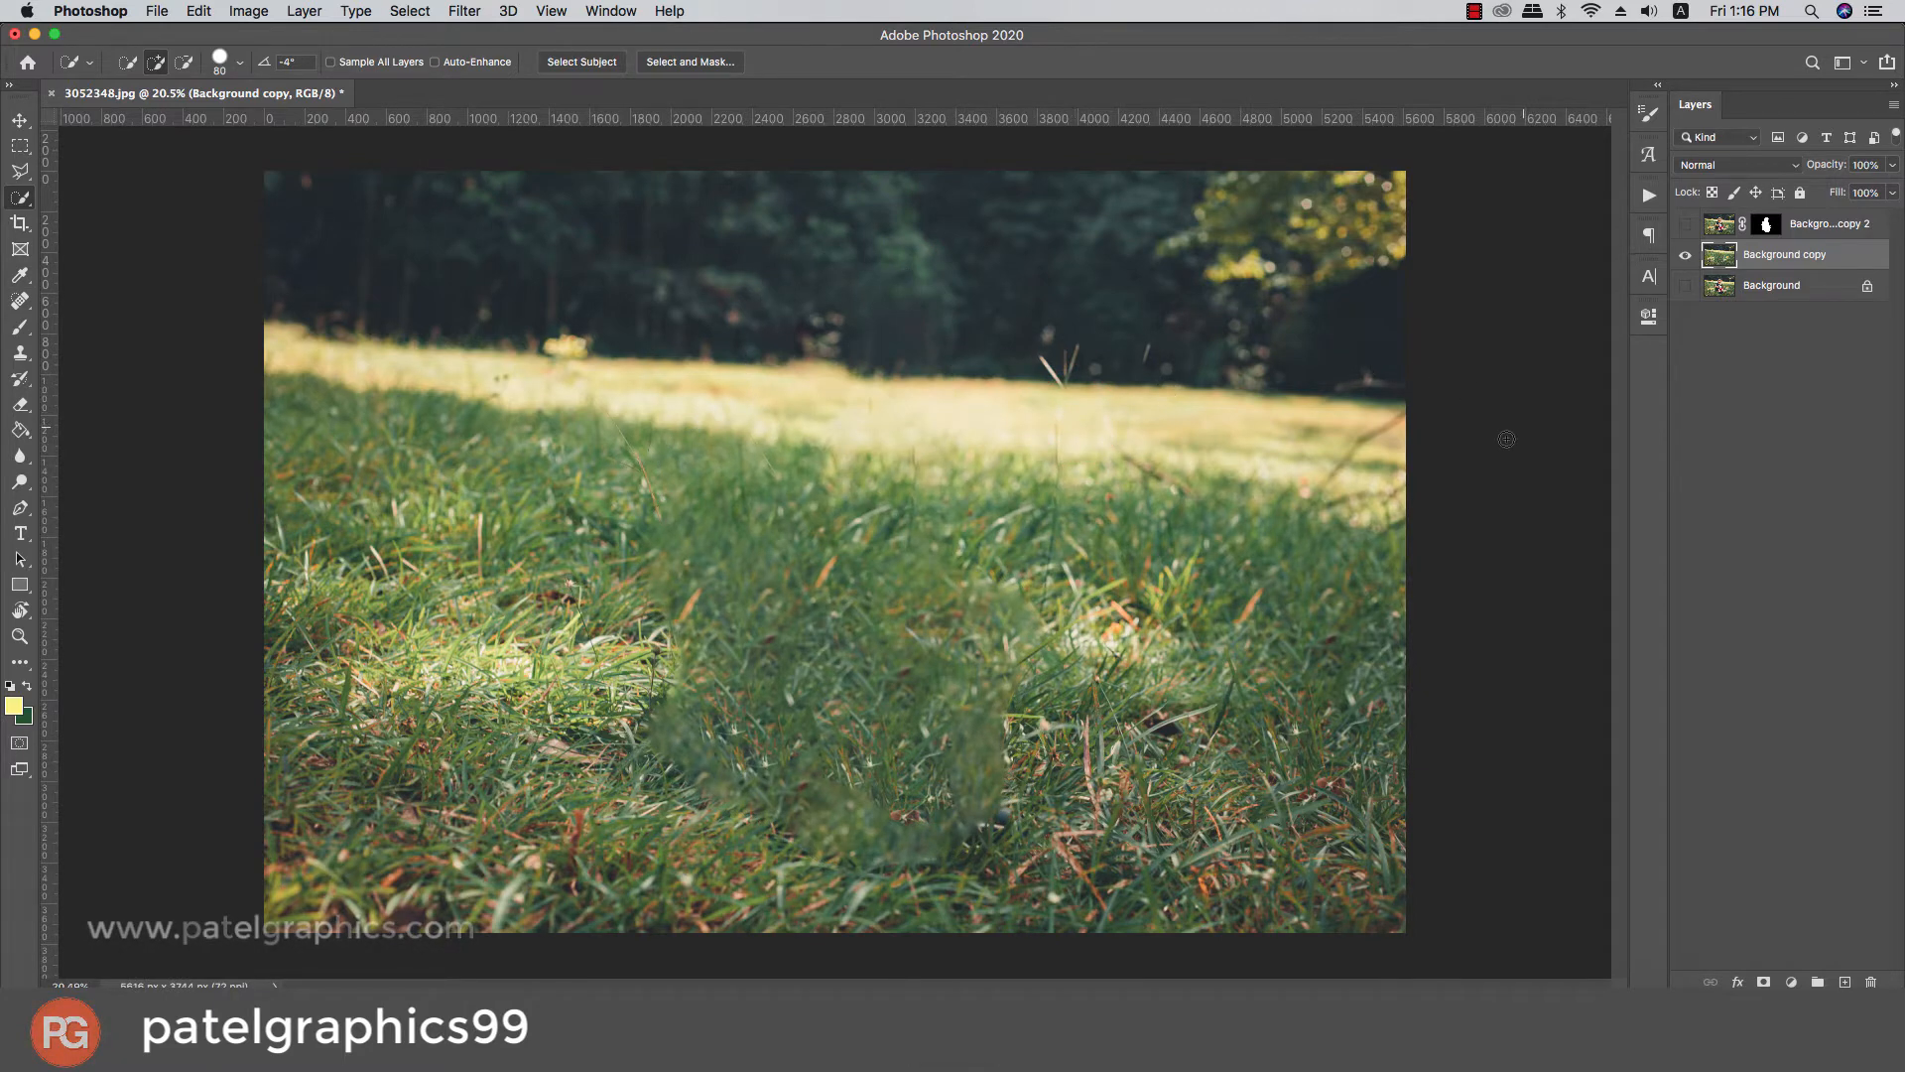
Clone grass over the dark remnants along the filled area's lower edge using a 300 px Clone Stamp
key(s)
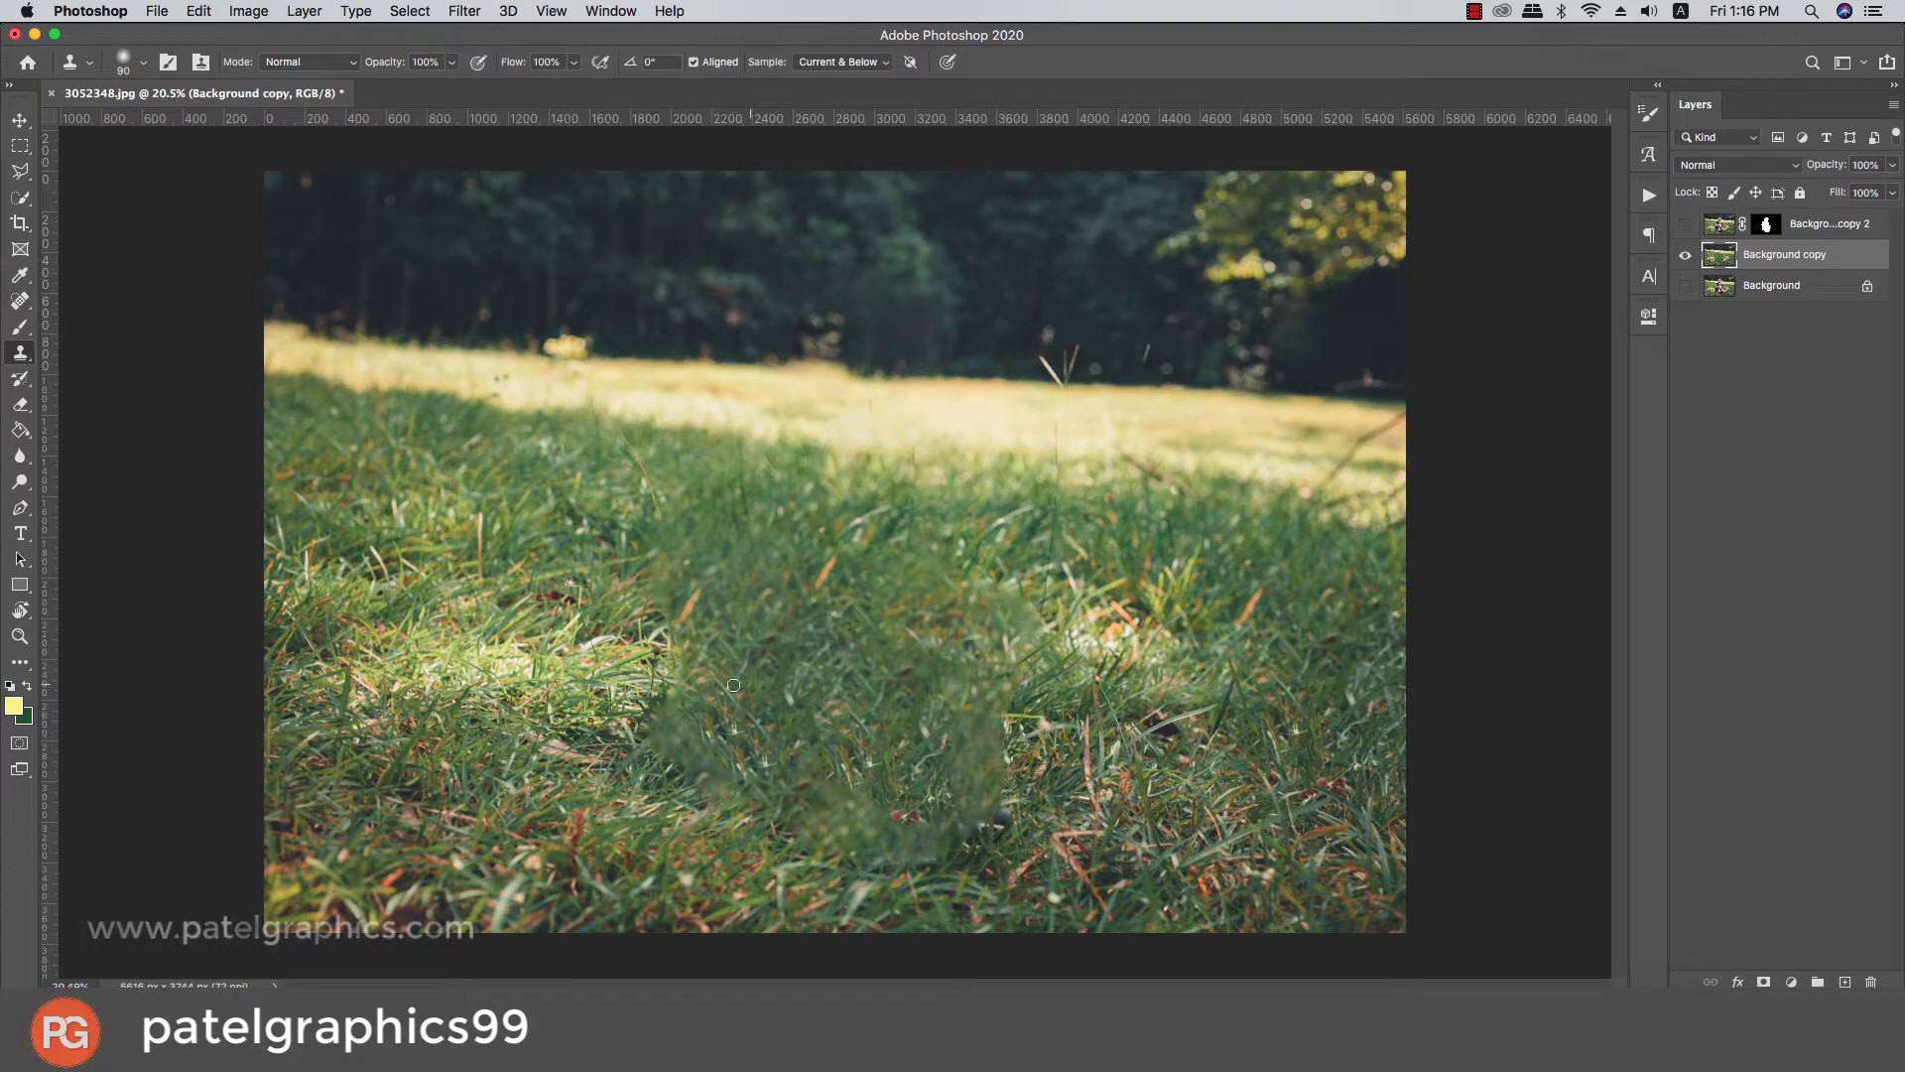
key(bracketright)
key(bracketright)
key(bracketright)
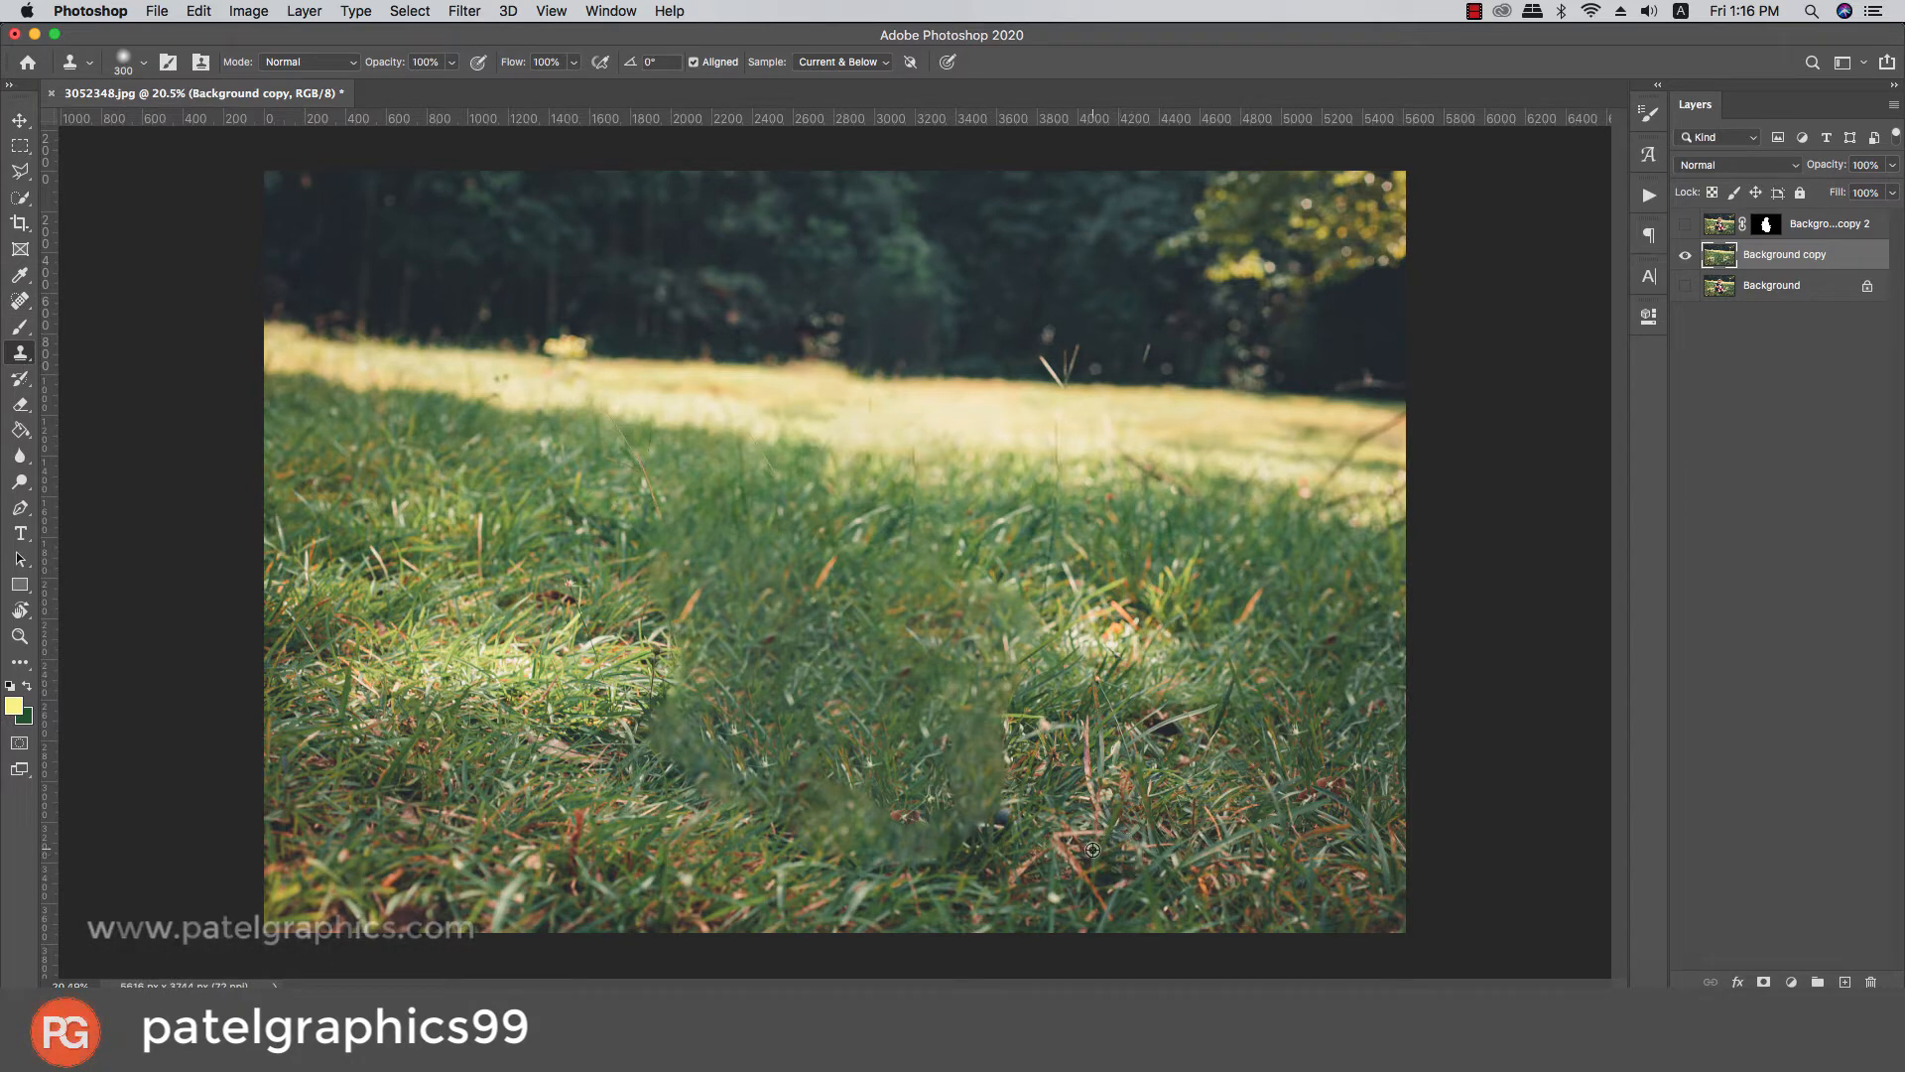
alt+click(1104, 865)
click(1005, 830)
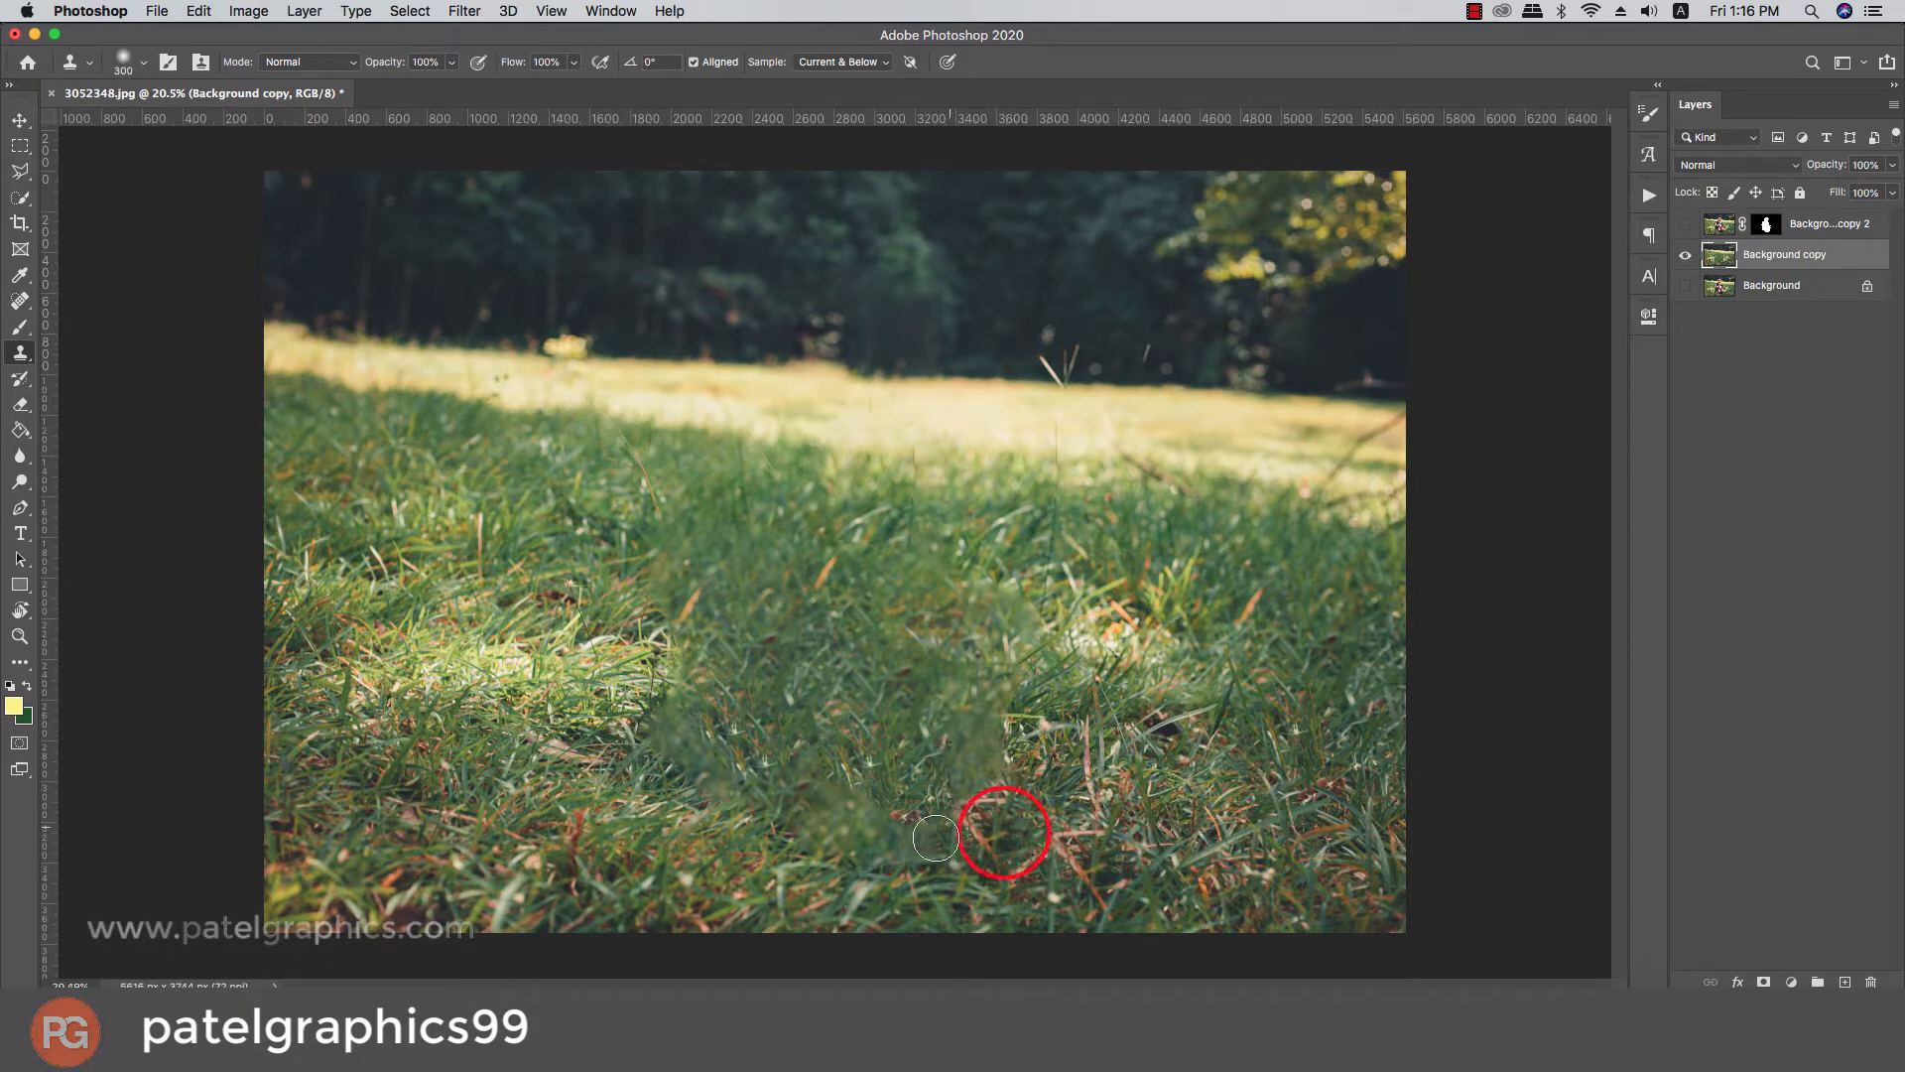
click(908, 850)
Clone surrounding grass over both sides of the filled area, and show the masked boy layer again
click(442, 775)
click(608, 732)
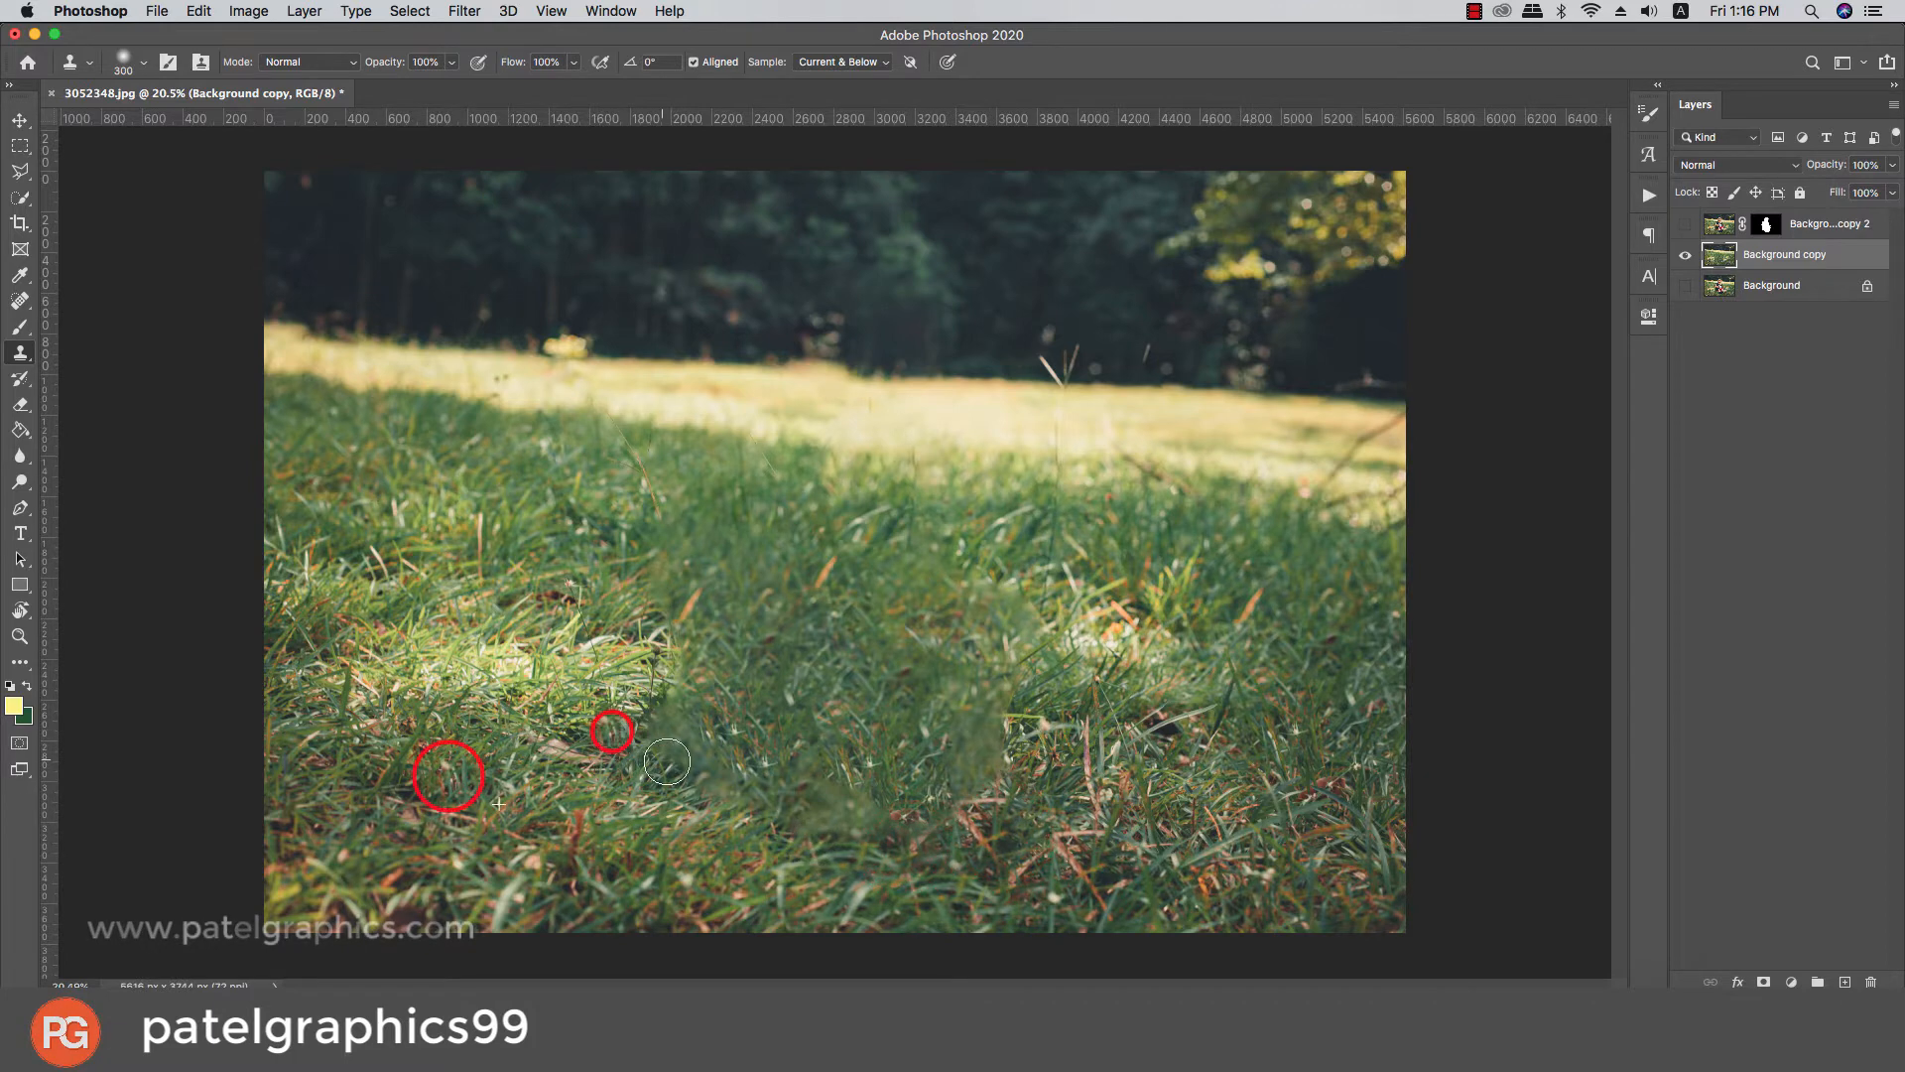
click(1102, 749)
click(1019, 728)
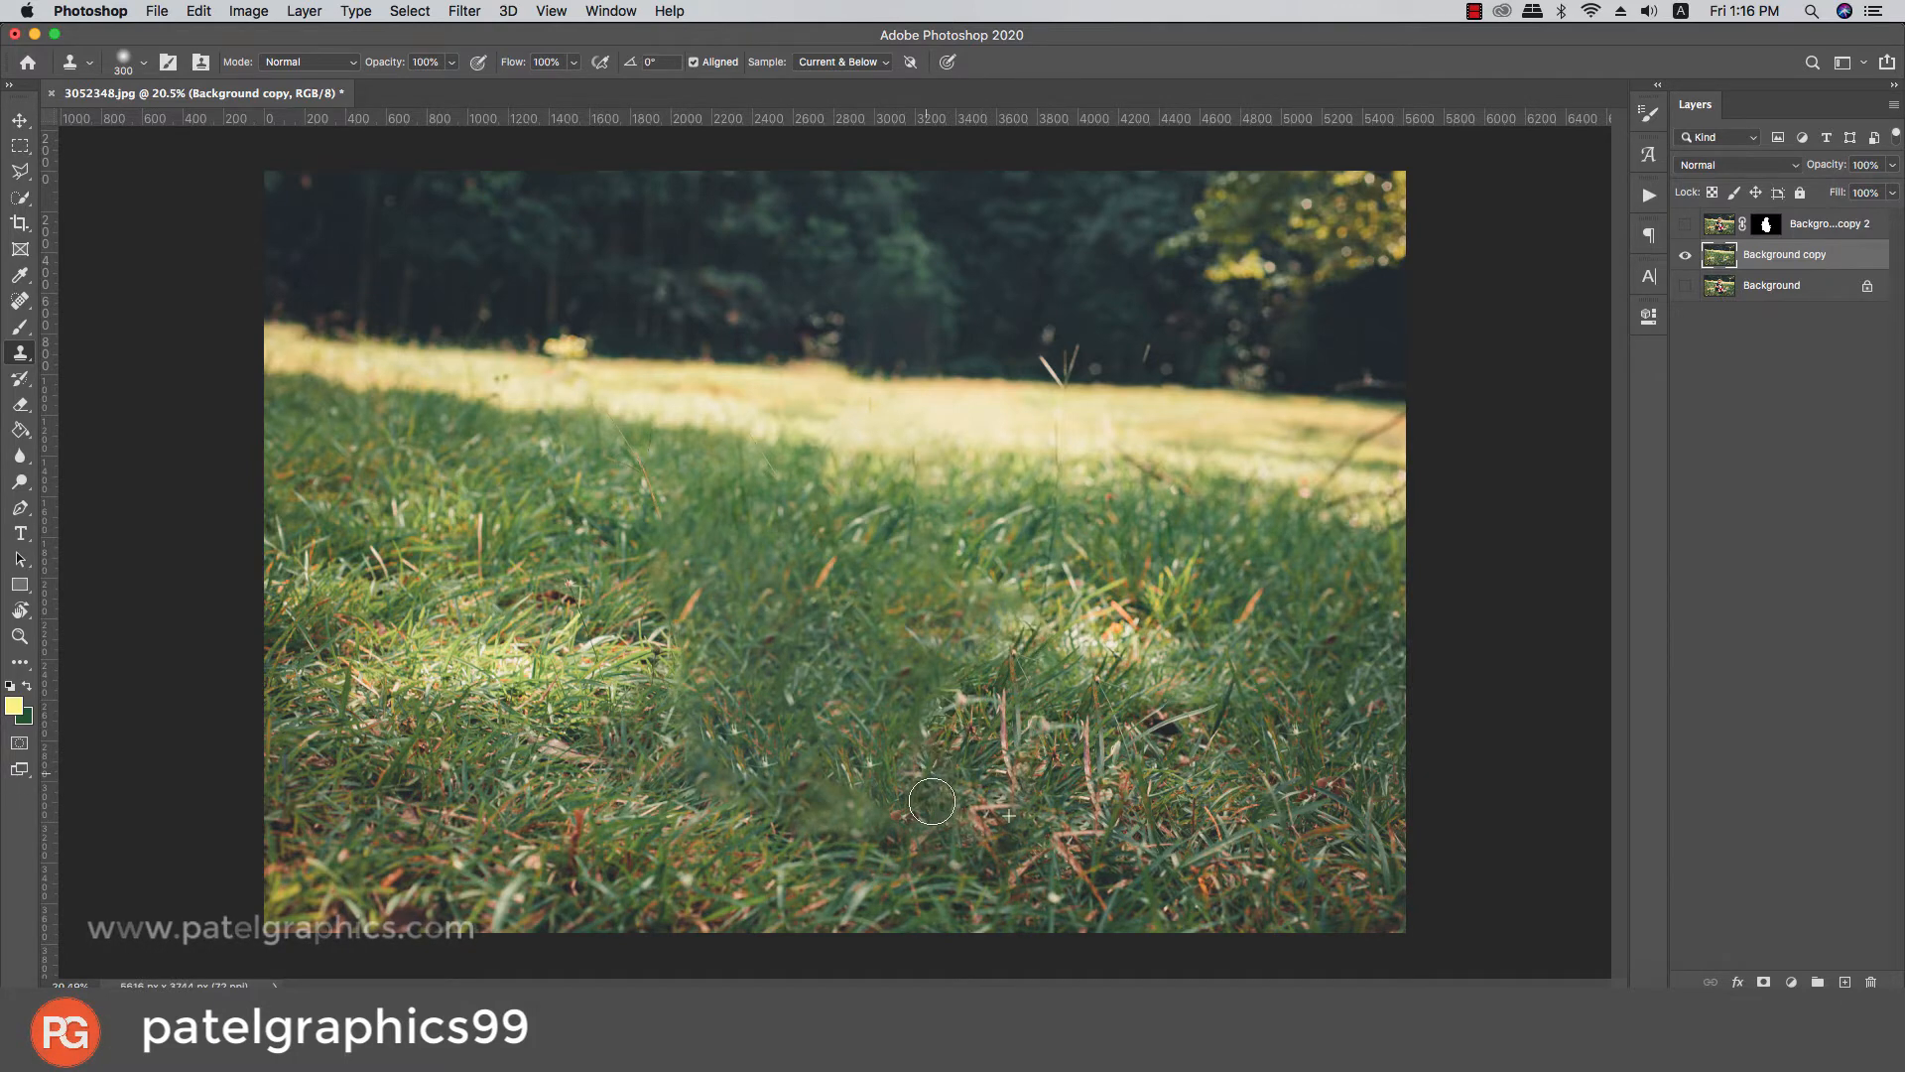
click(1010, 667)
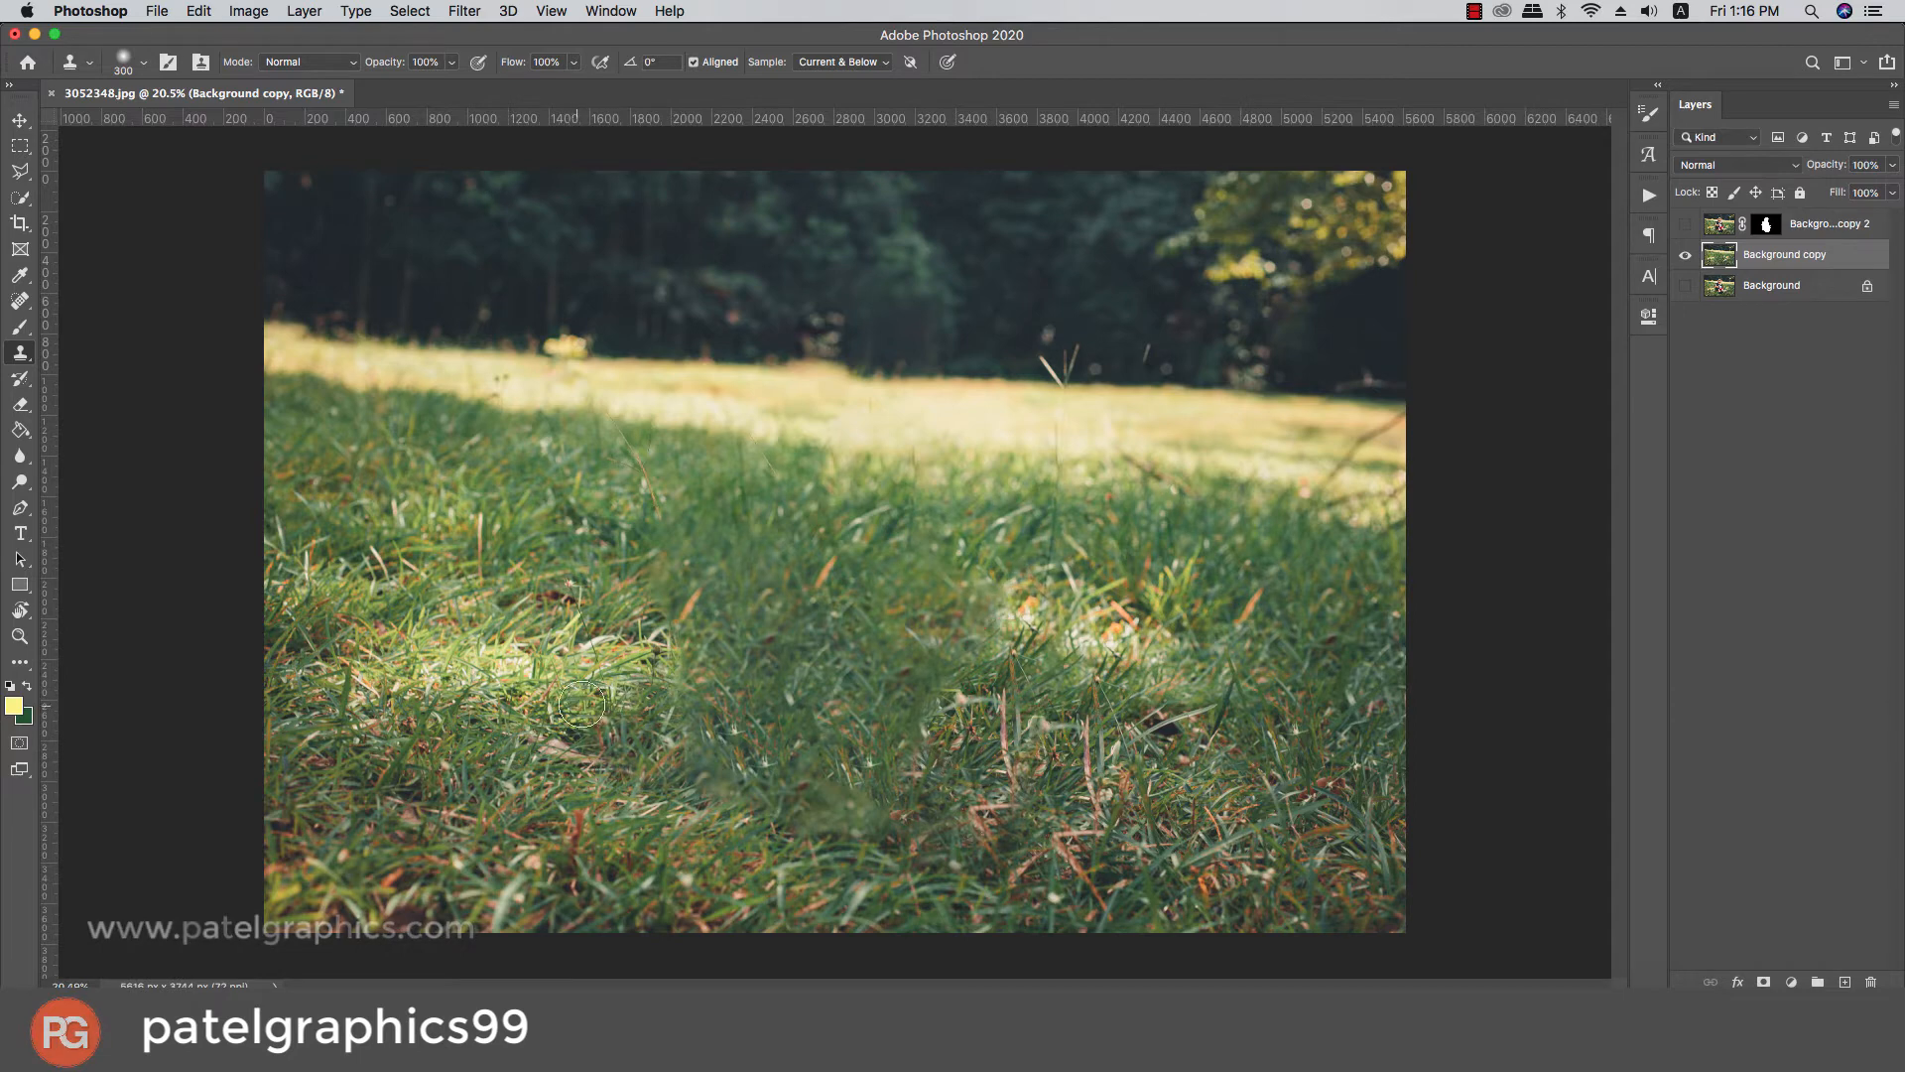
click(1684, 227)
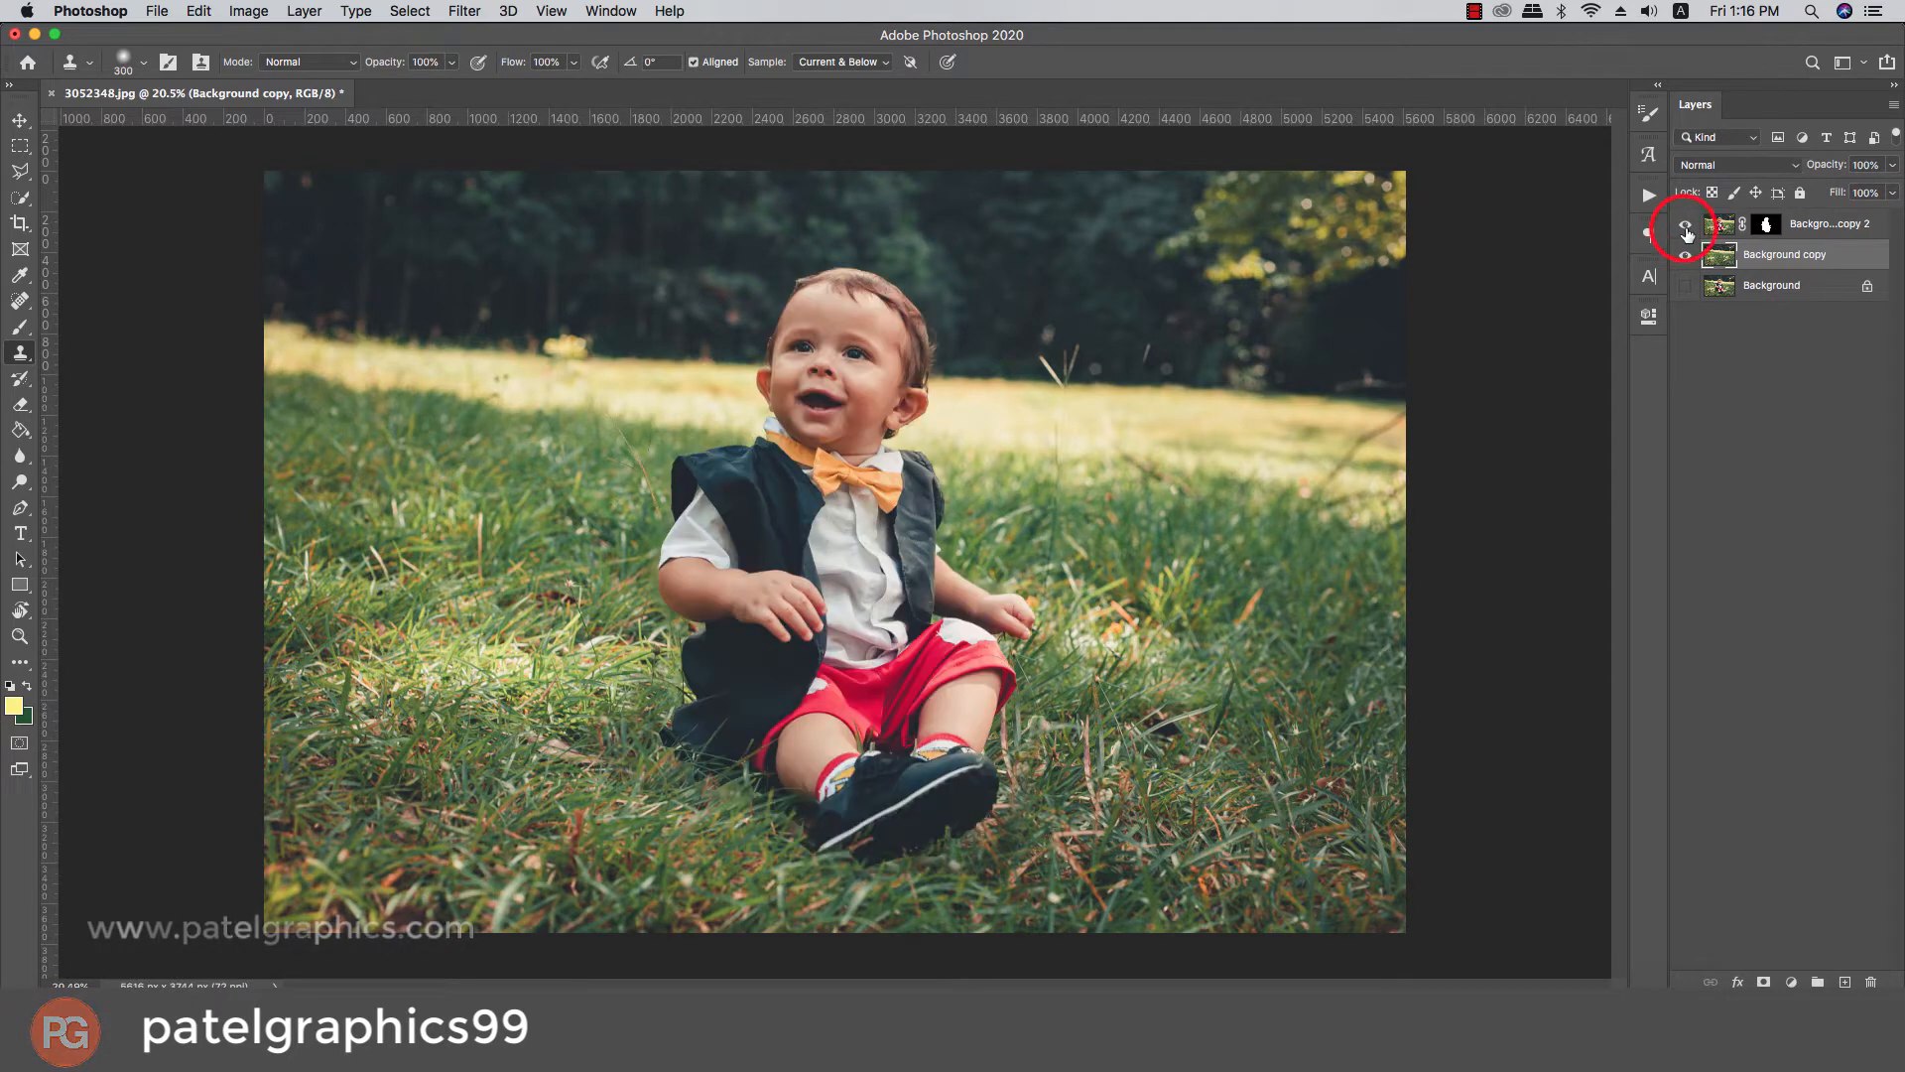
Start a Tilt-Shift blur on the Background copy layer, centring it on the boy's shoe and raising the upper fade line to his collar
click(1774, 263)
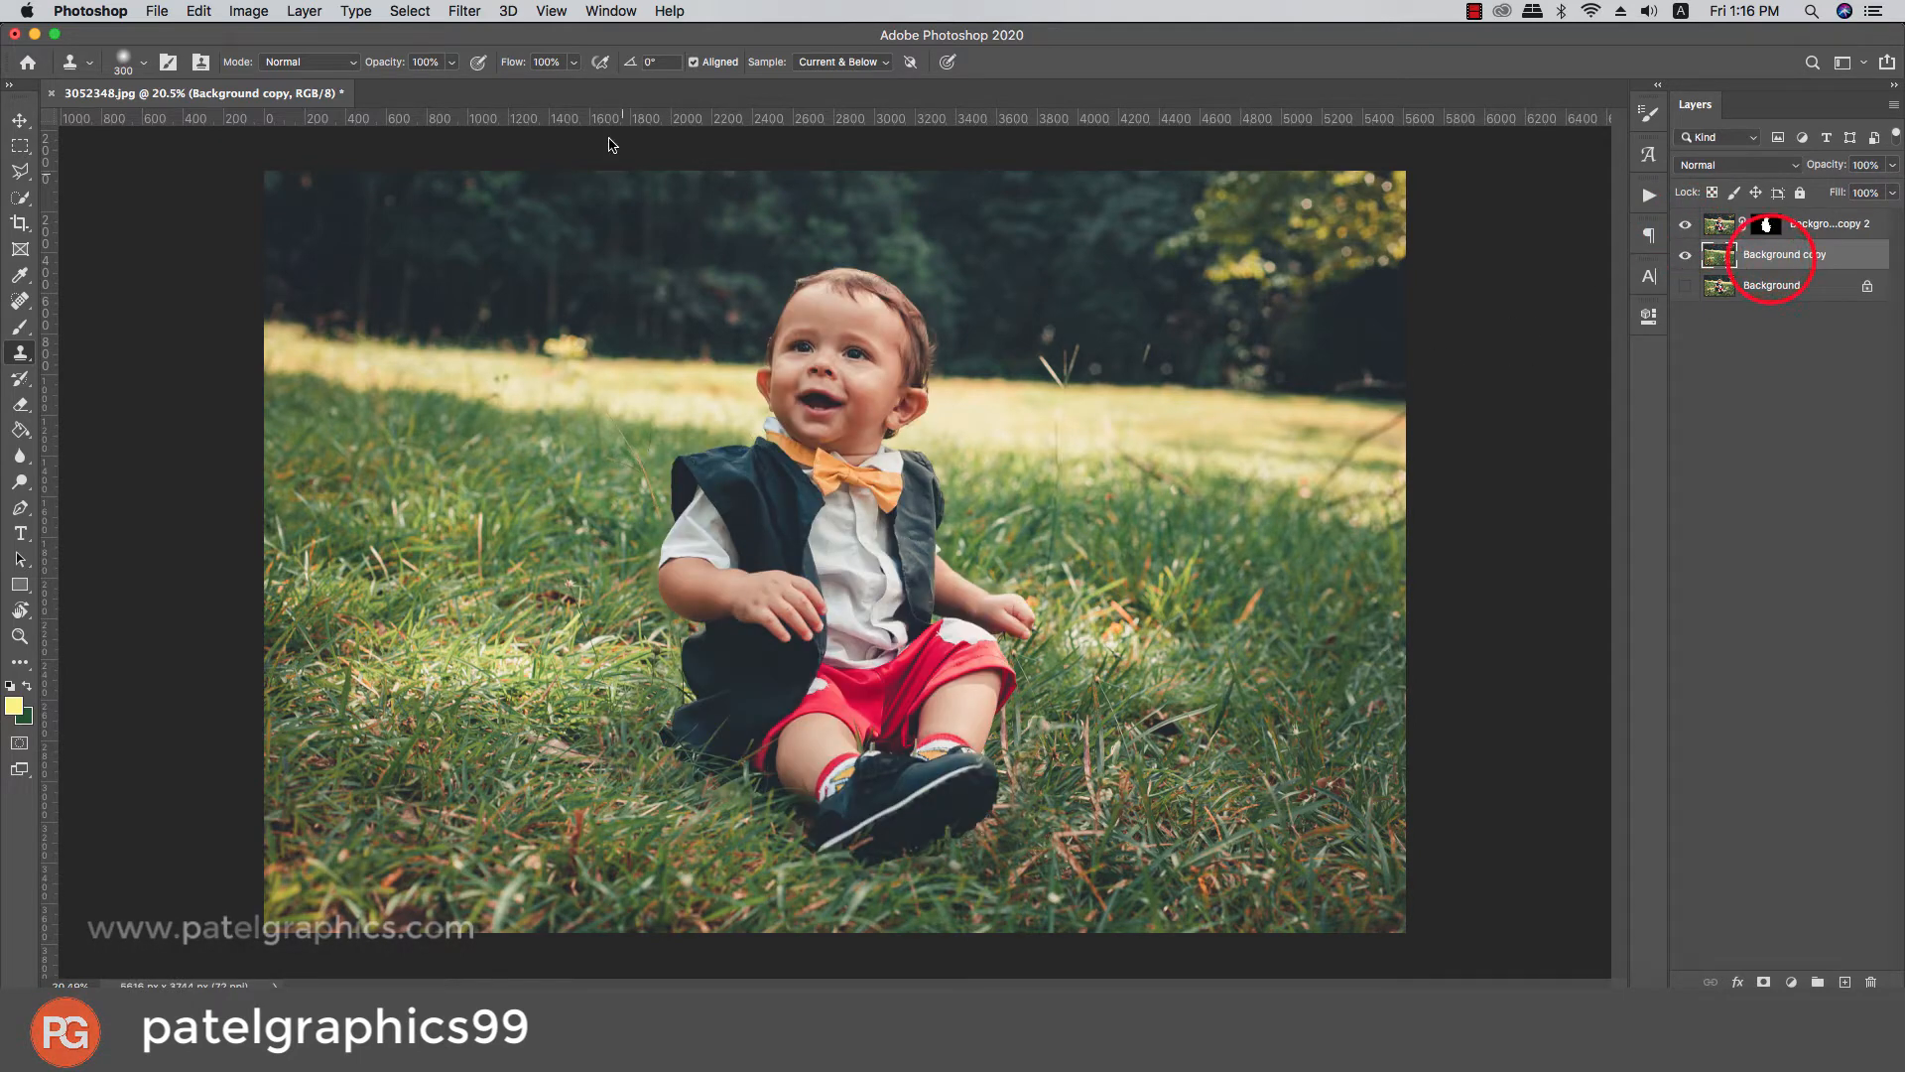
click(466, 11)
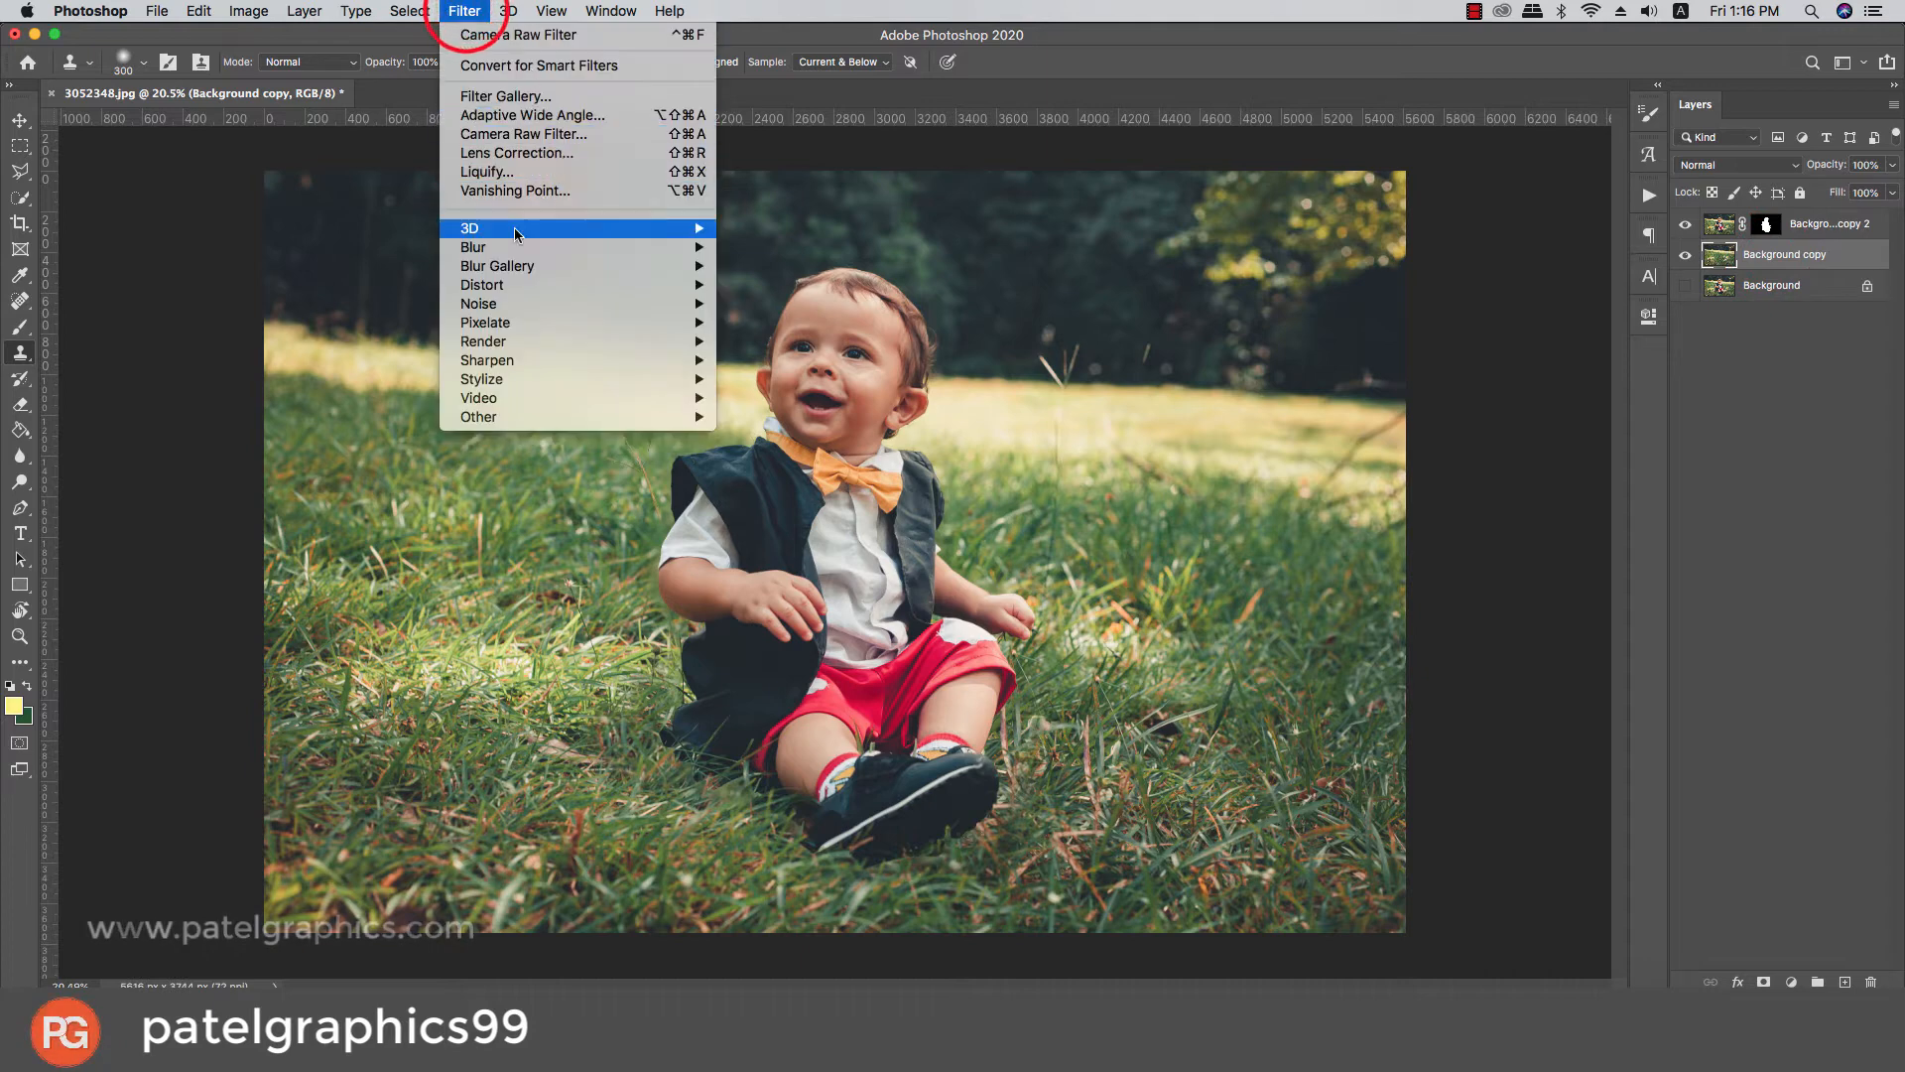
mouse_move(468, 268)
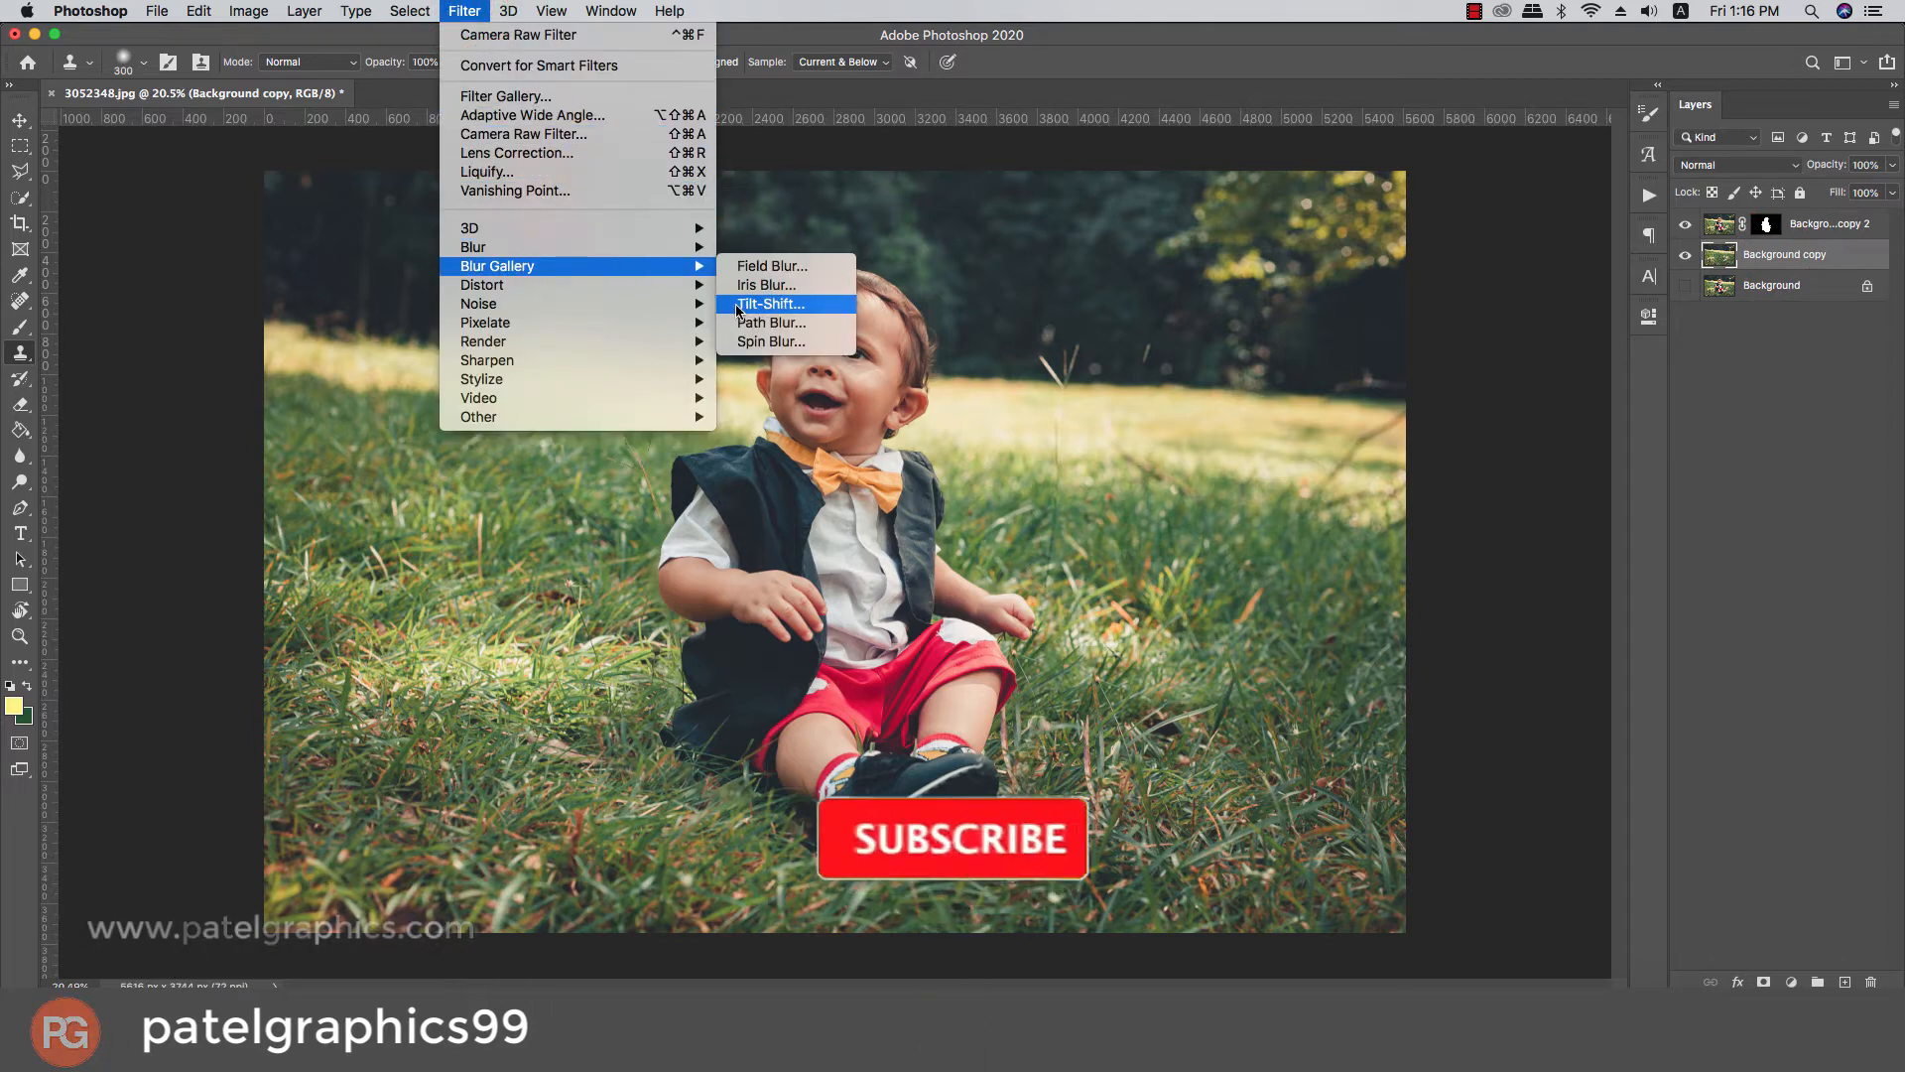
click(794, 310)
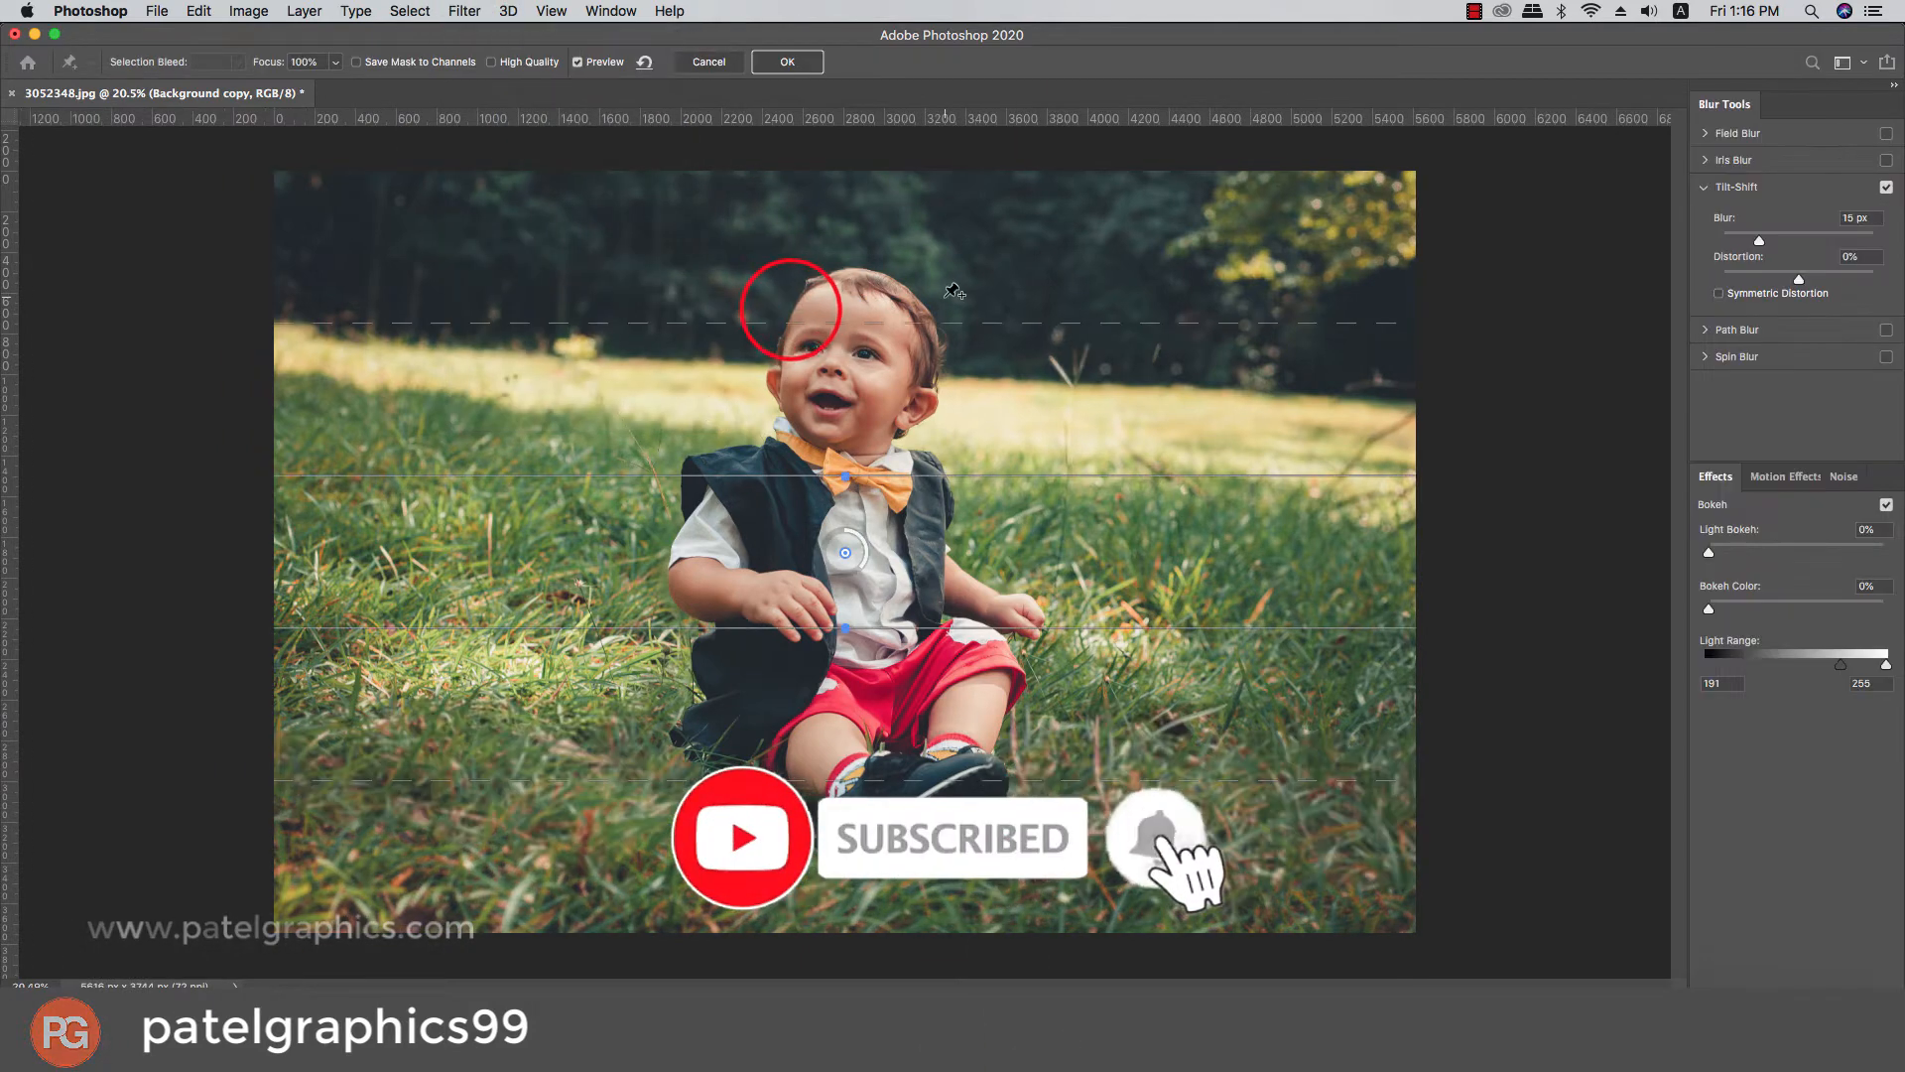
drag(843, 563, 858, 850)
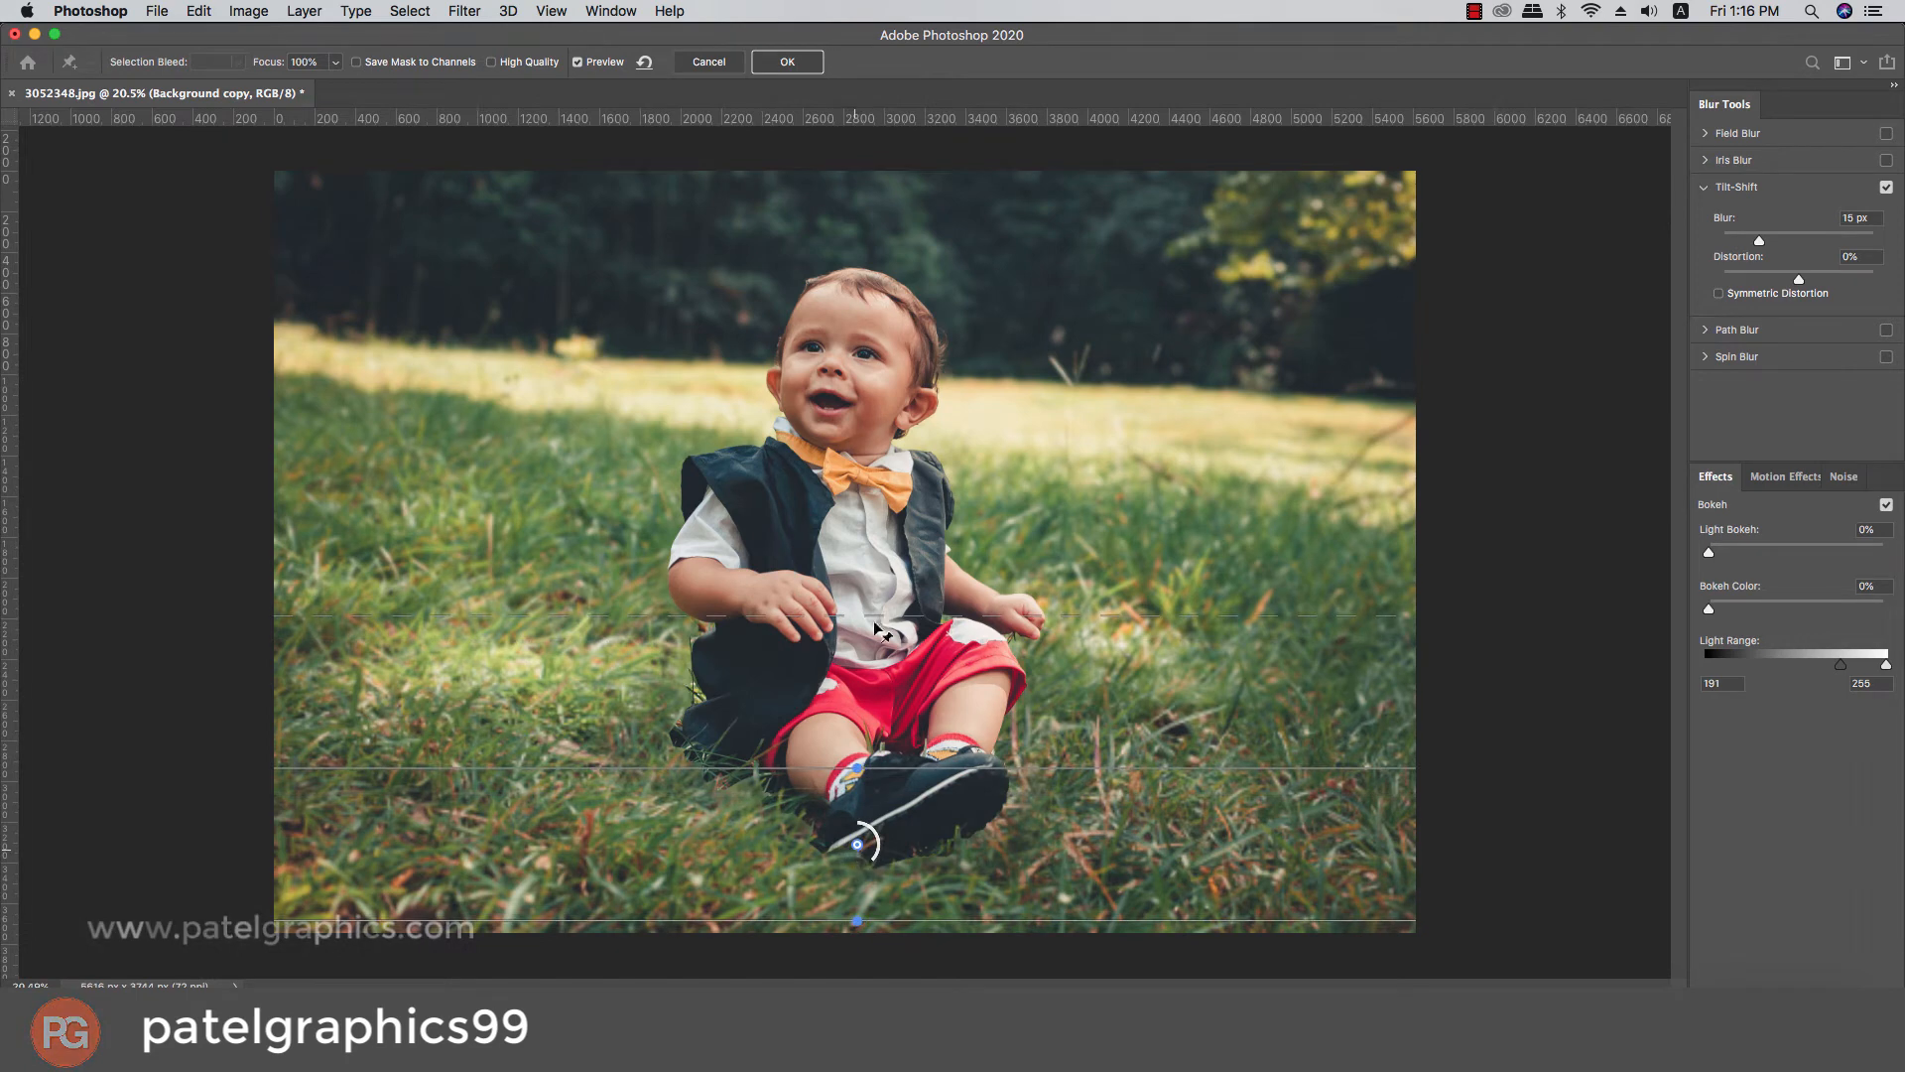
drag(879, 616, 891, 436)
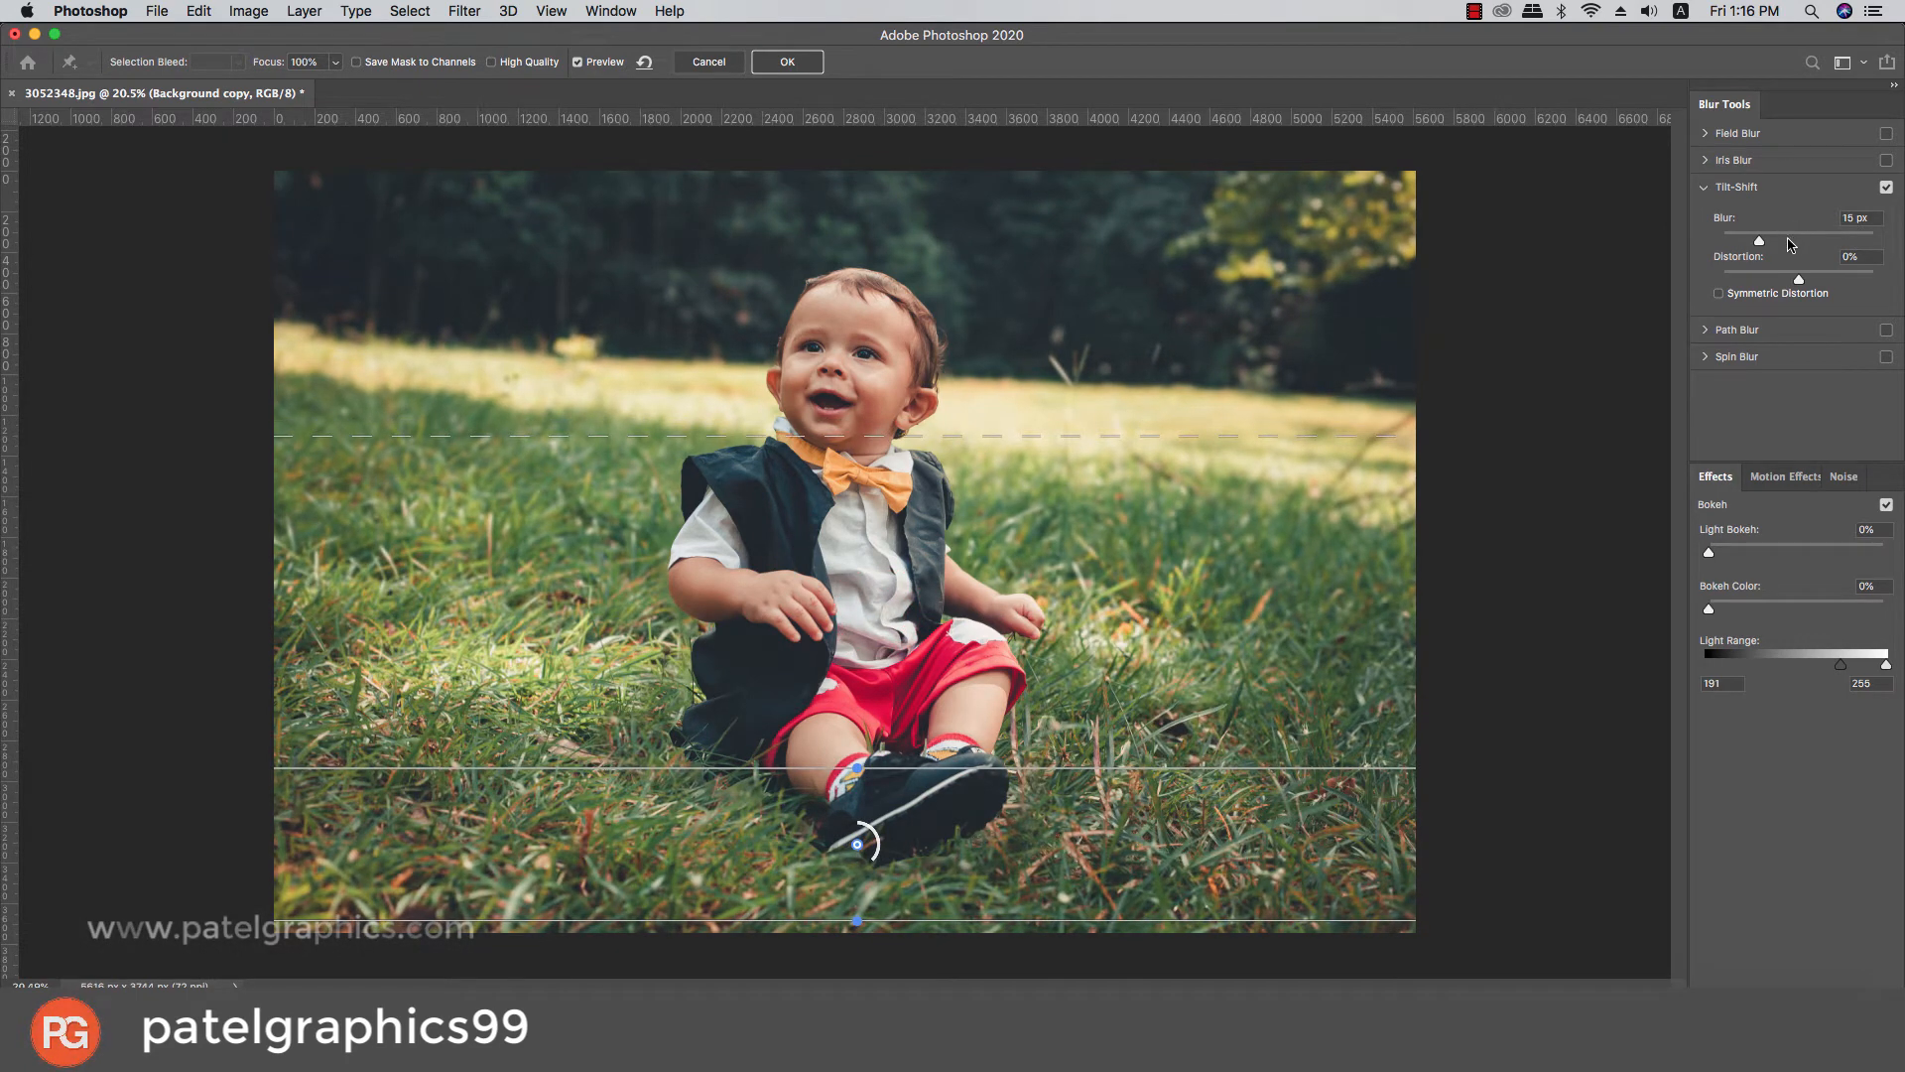
Set the Tilt-Shift blur to 240 px, keep its centre on the shoe and raise the upper fade line to the top of the boy's head
drag(1786, 243, 1831, 244)
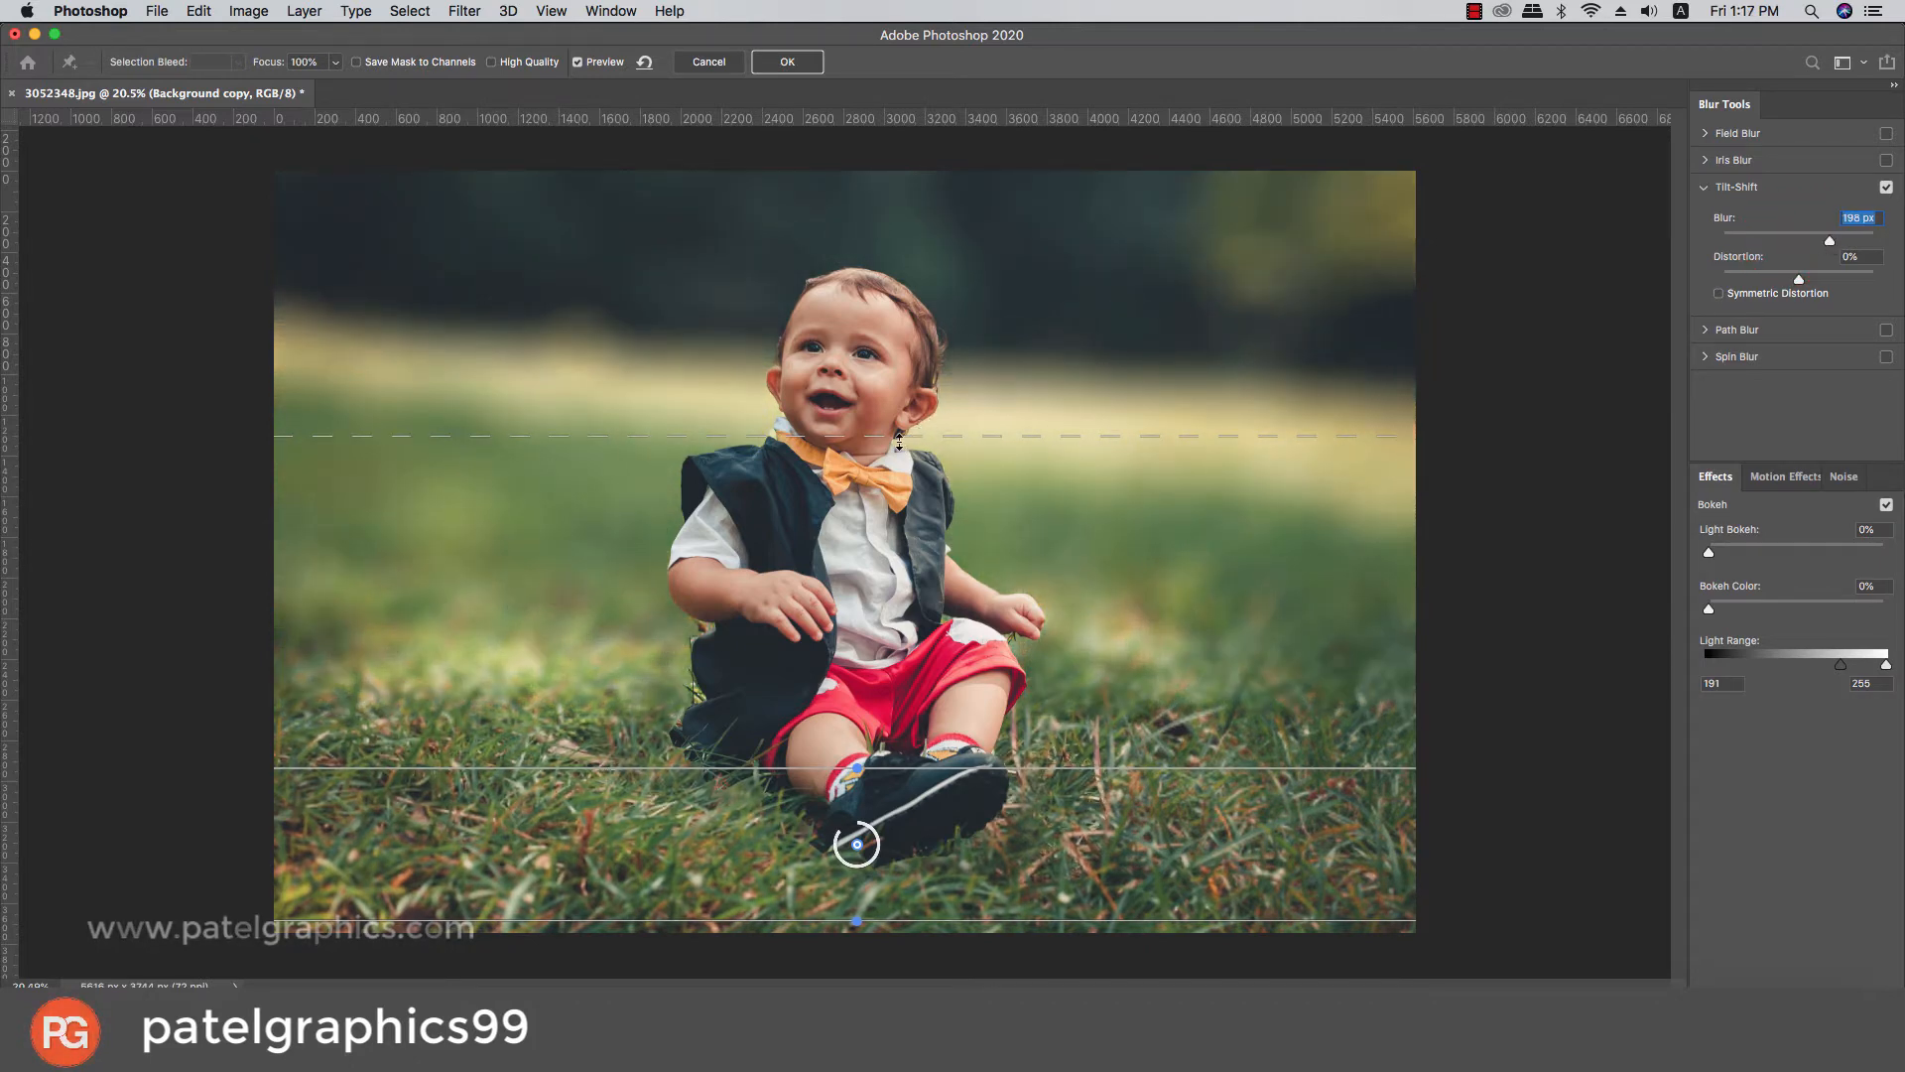
drag(896, 436, 901, 243)
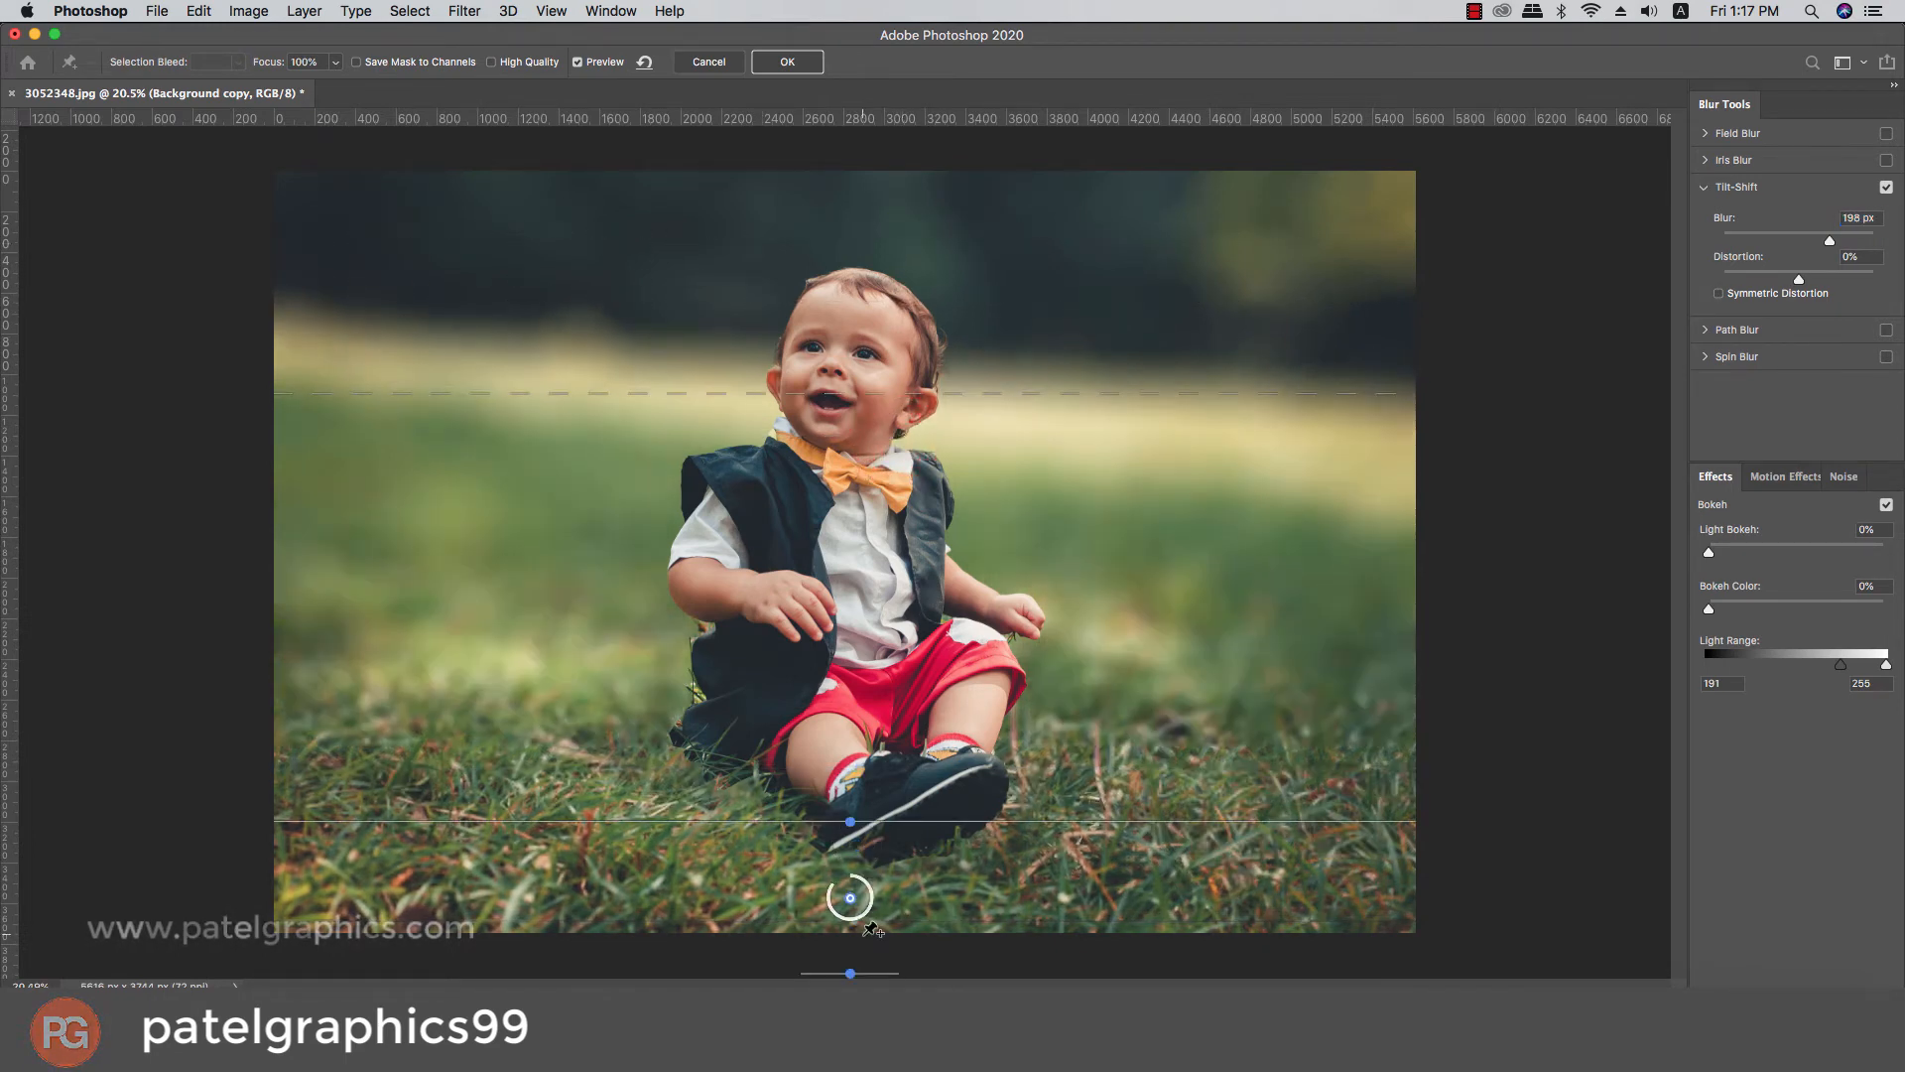
drag(852, 913, 842, 841)
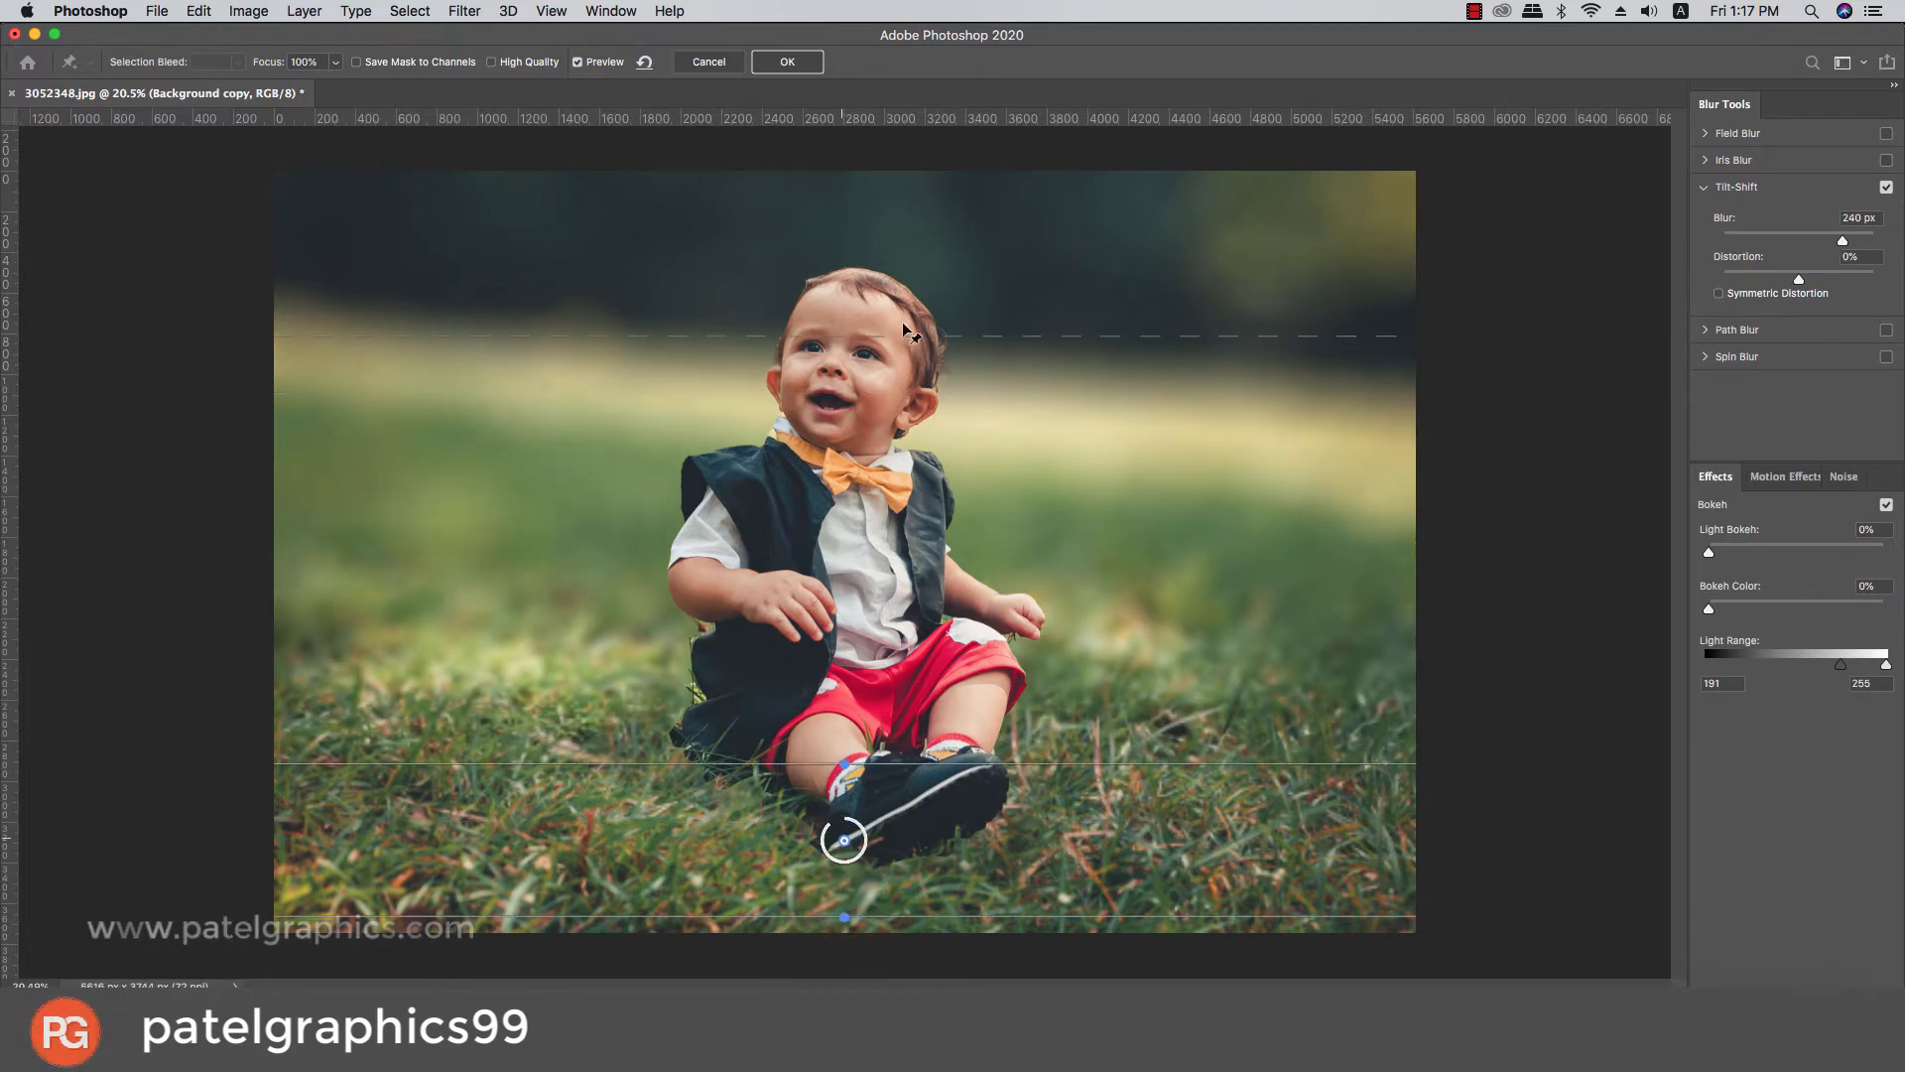
drag(910, 335, 910, 309)
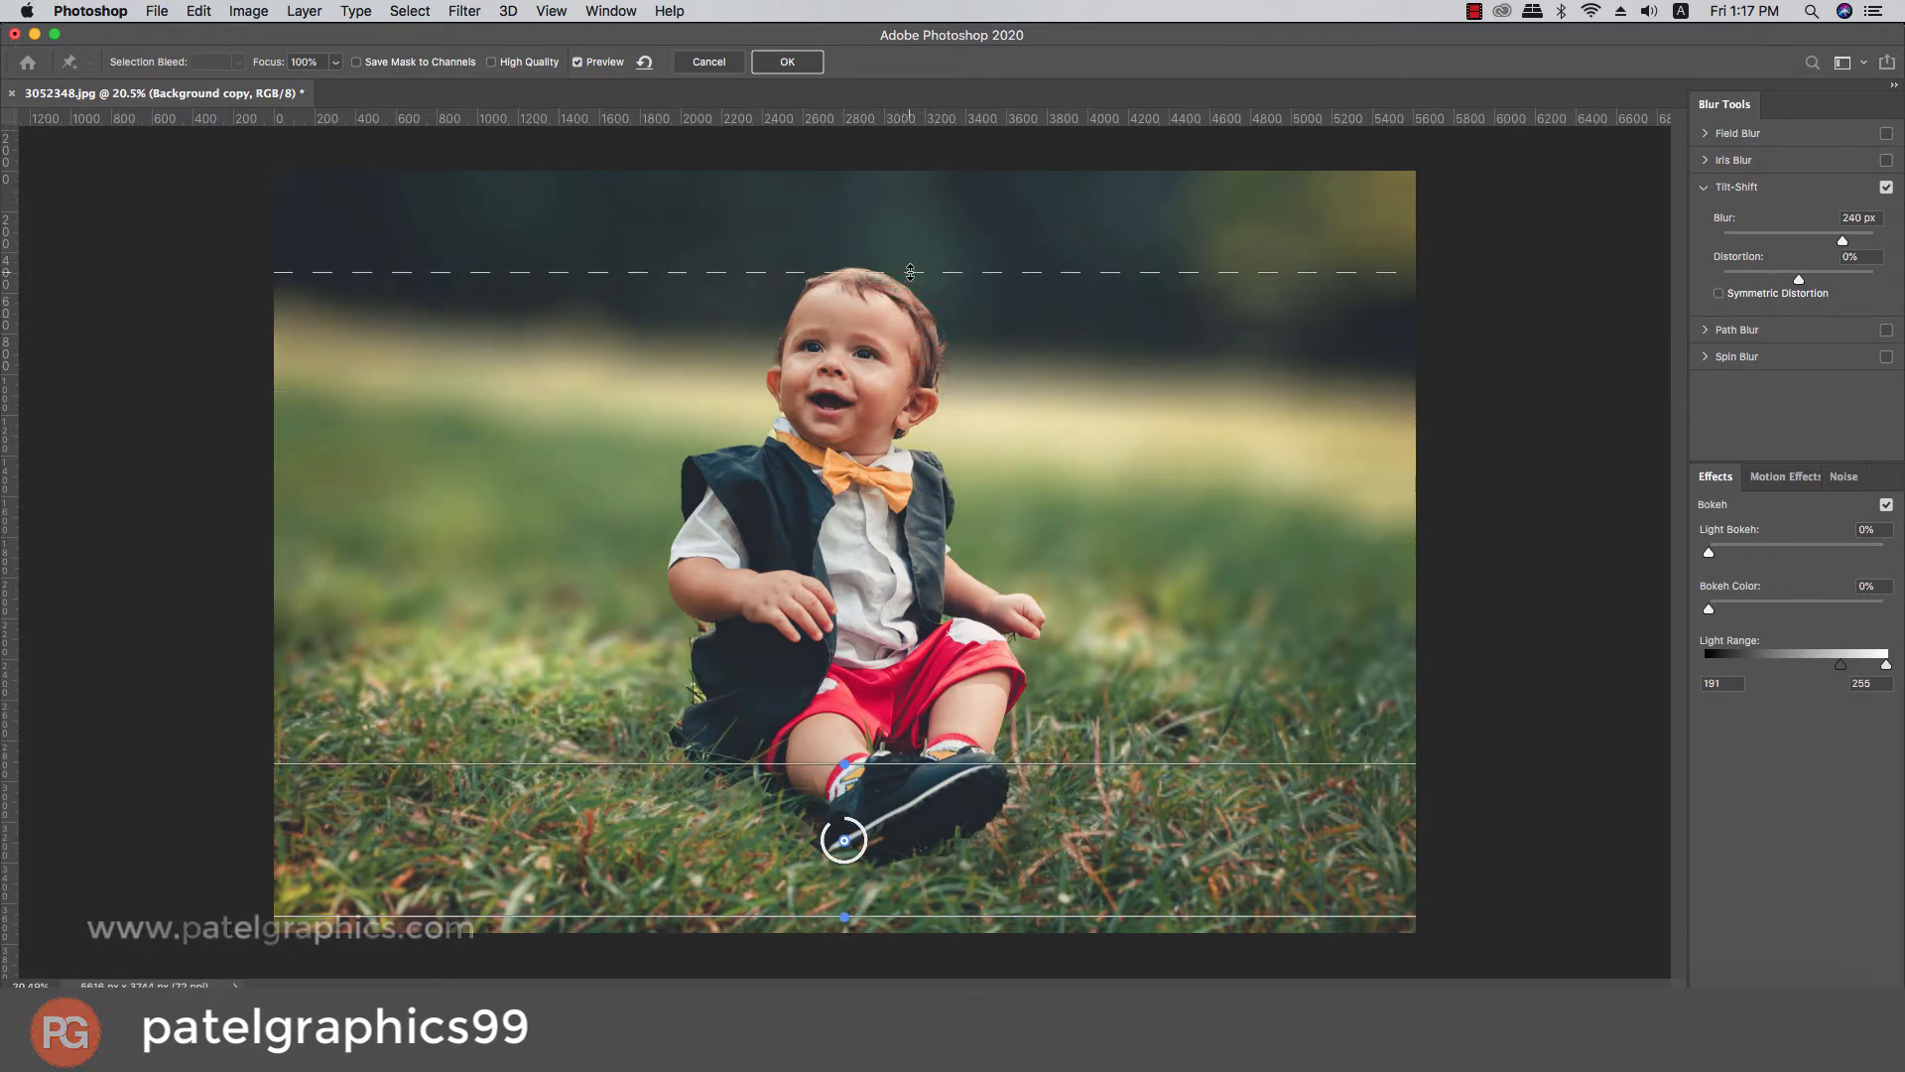
Move the Tilt-Shift centre below the boy's shoes, lower its focus line to that centre and raise the upper fade line above the photo
drag(843, 841, 839, 907)
drag(899, 332, 954, 300)
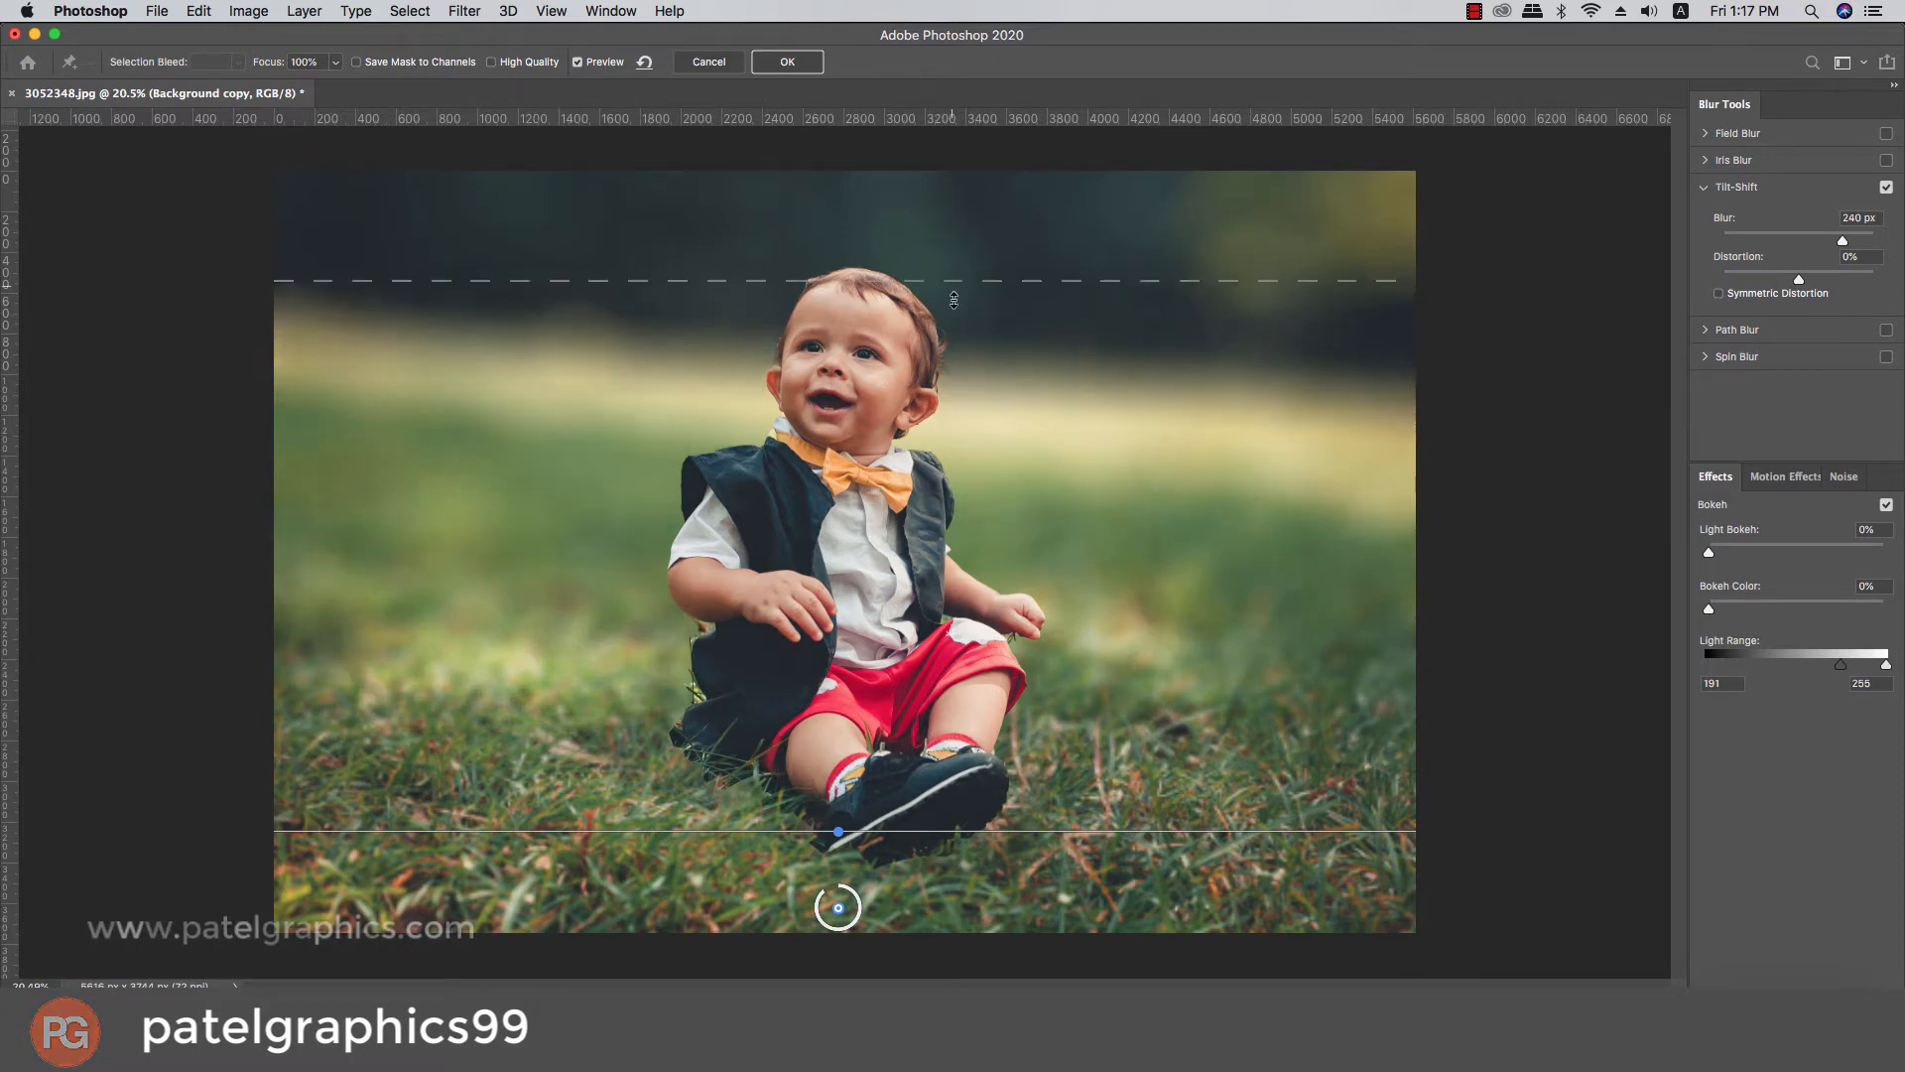
drag(943, 218, 943, 214)
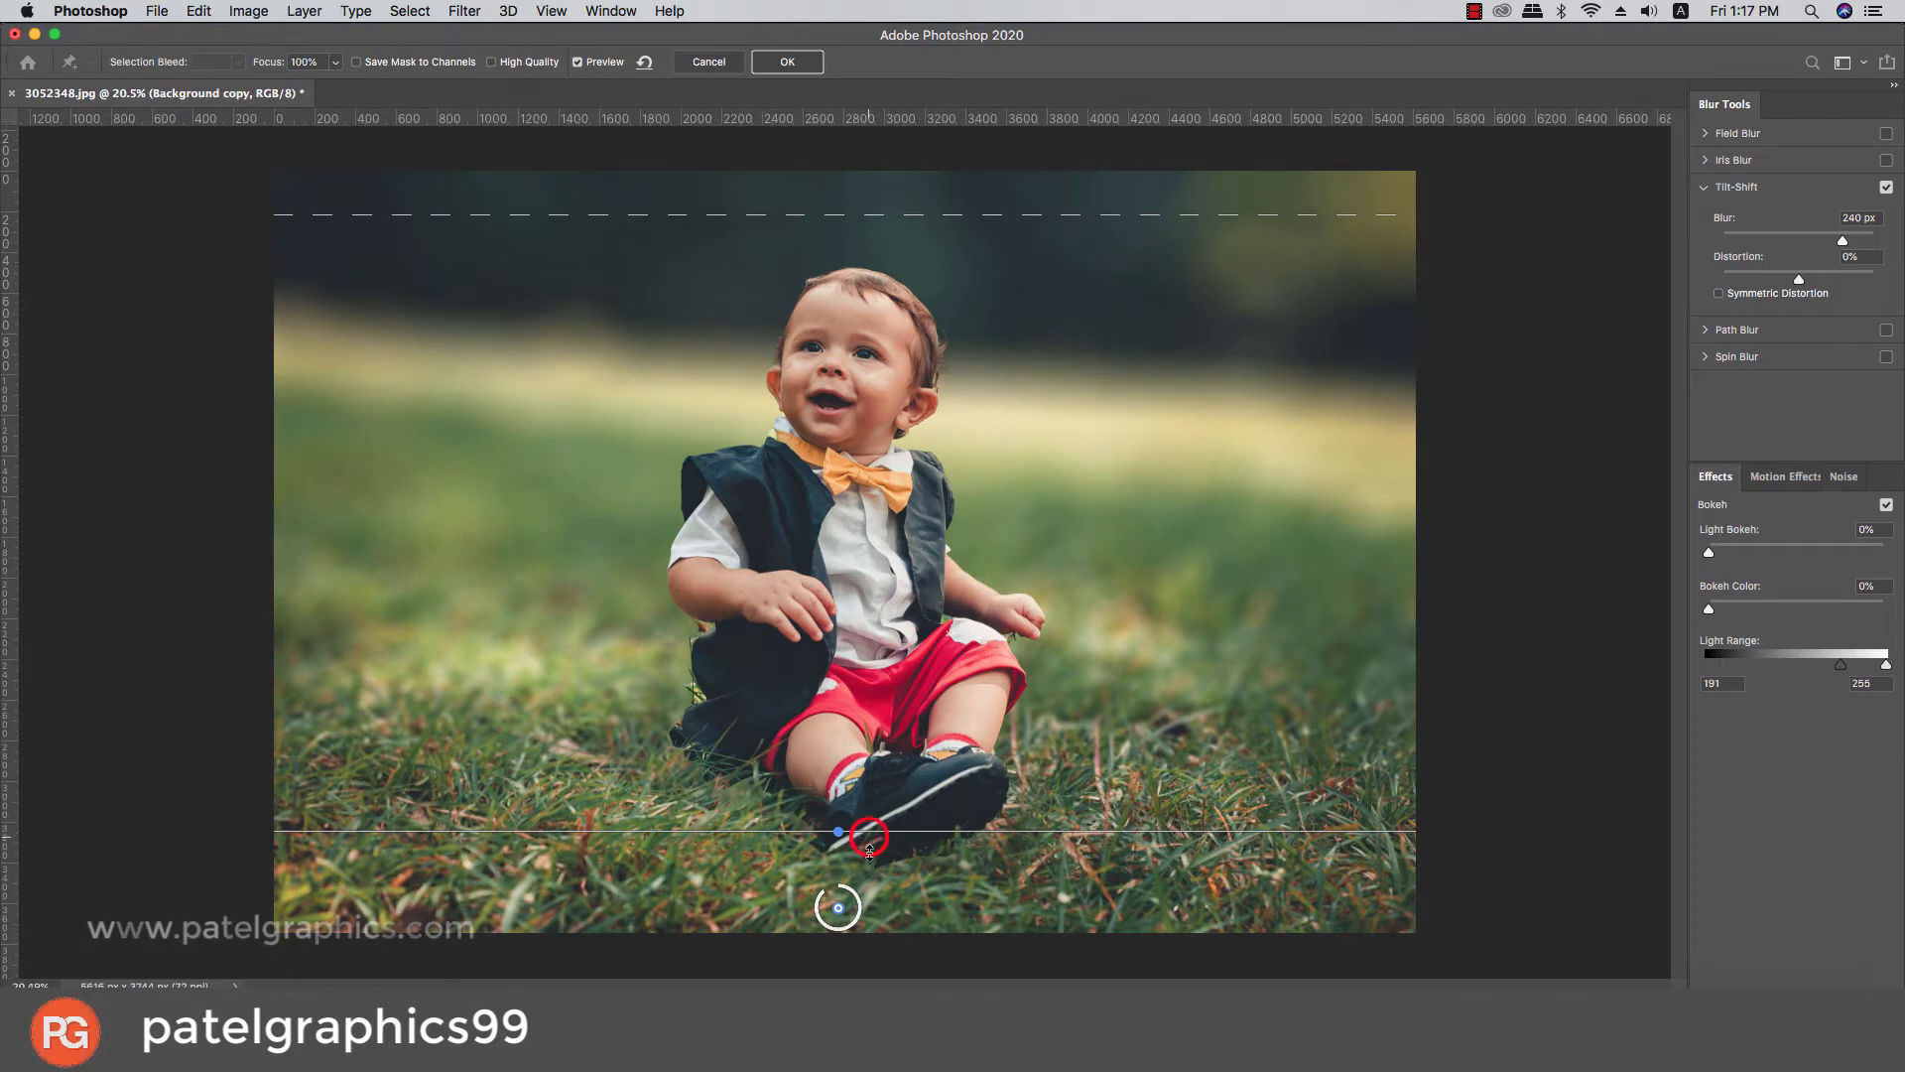
drag(869, 851, 869, 926)
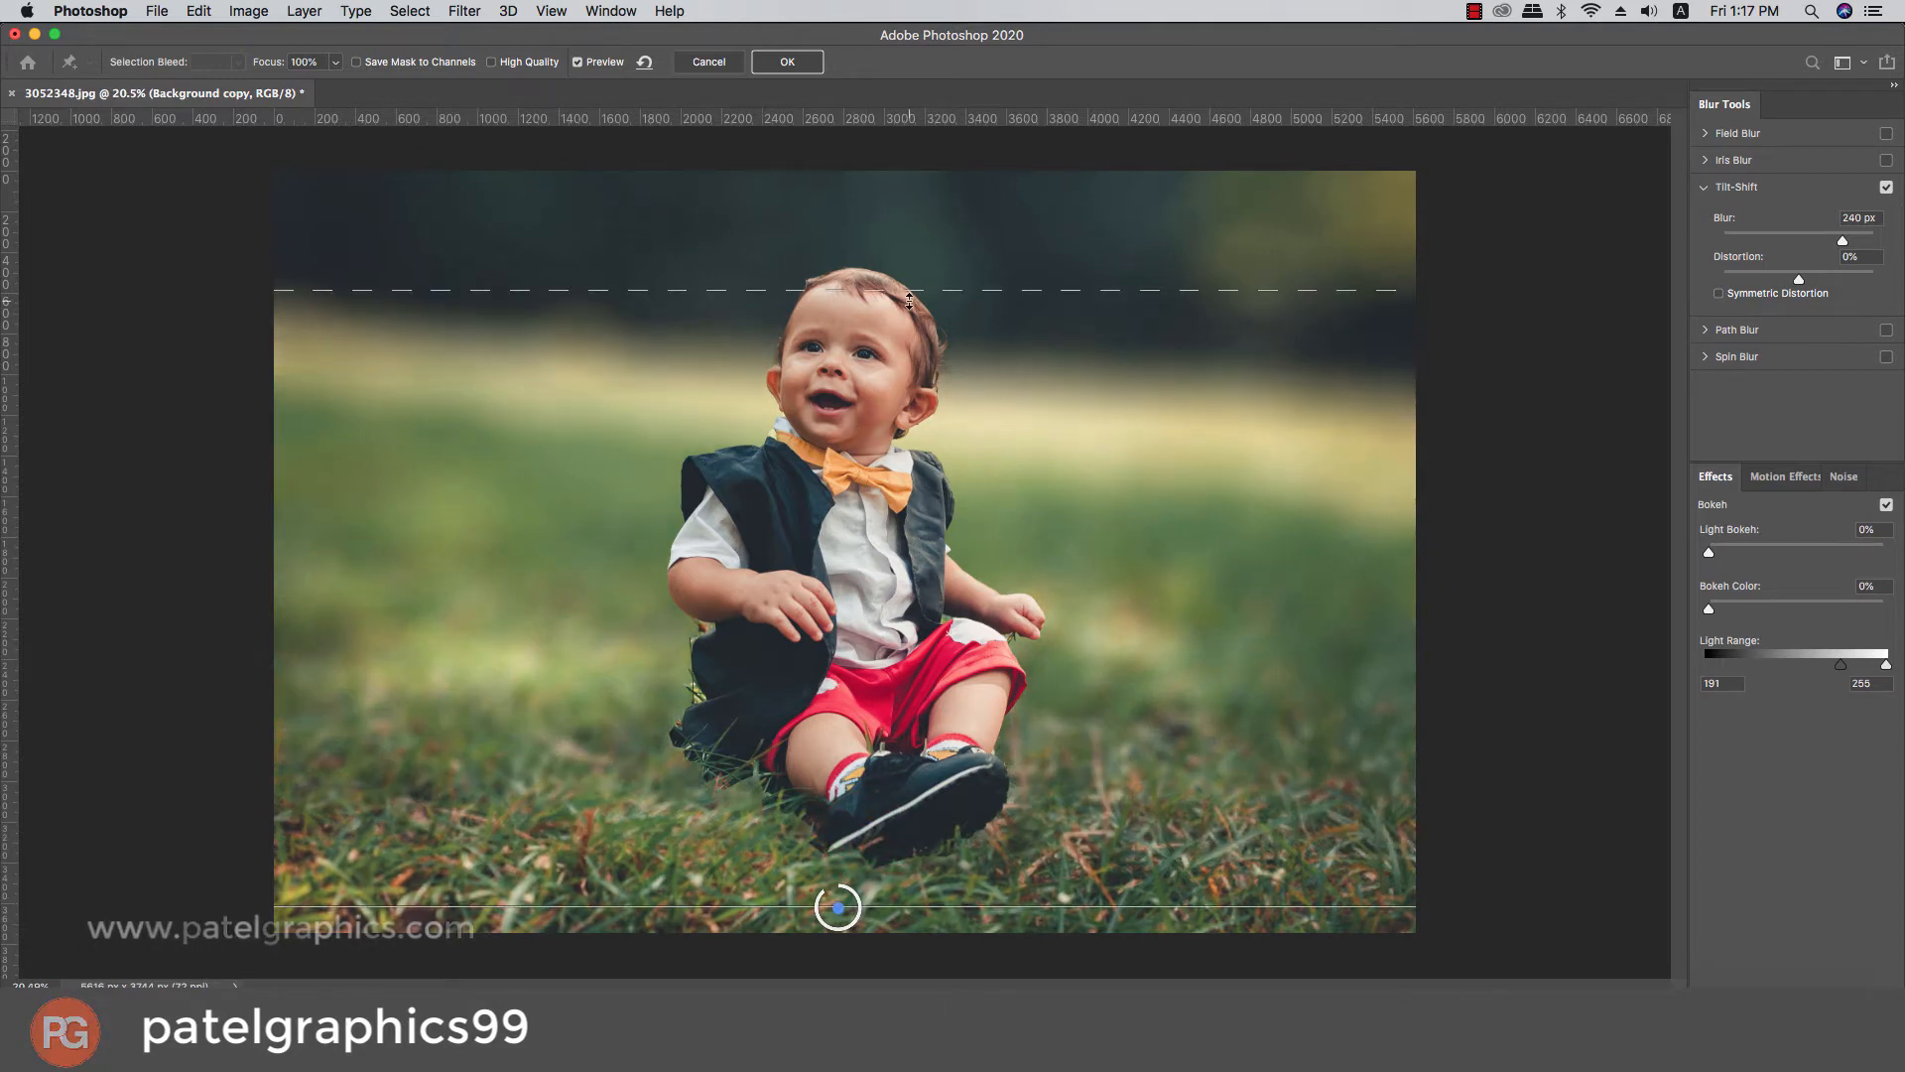
drag(910, 266, 920, 157)
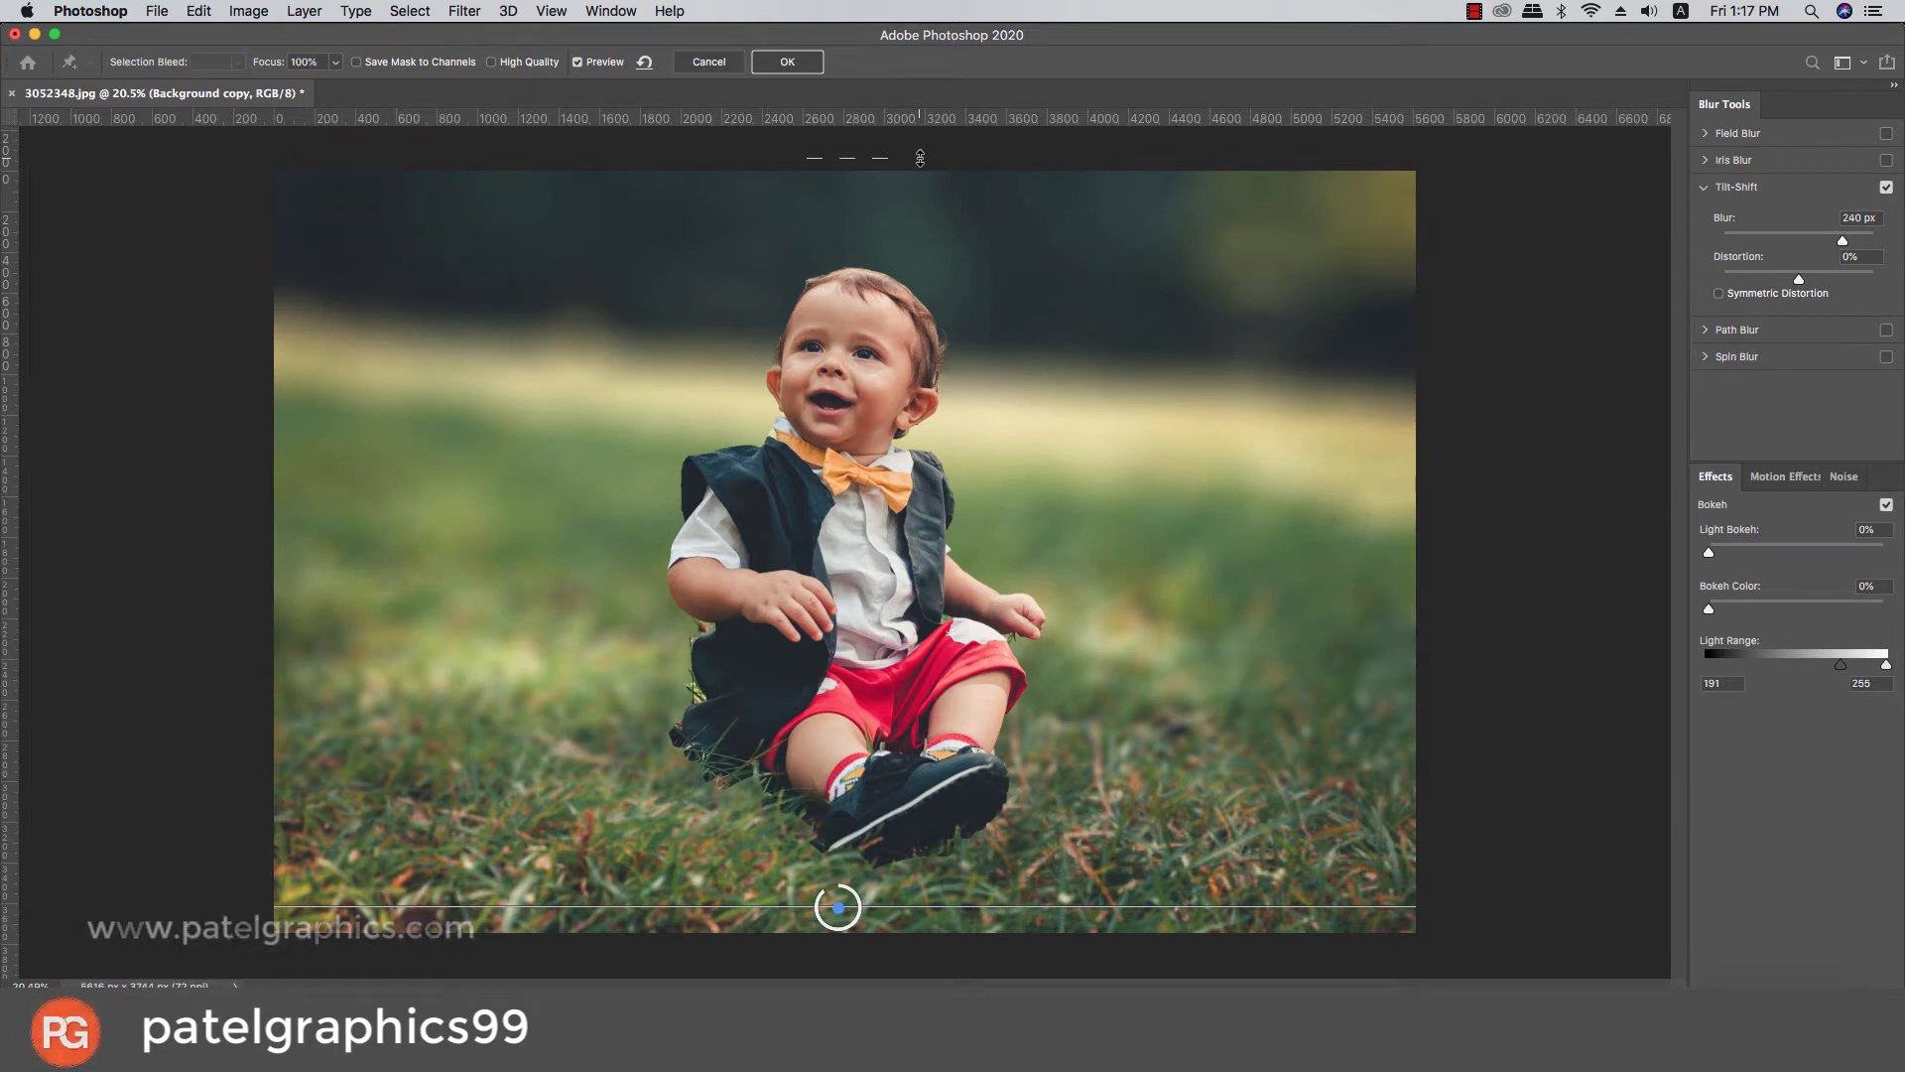
Reduce the Tilt-Shift blur to 172 px, raise the focus line back to the boy's shoes and apply the filter
click(1816, 236)
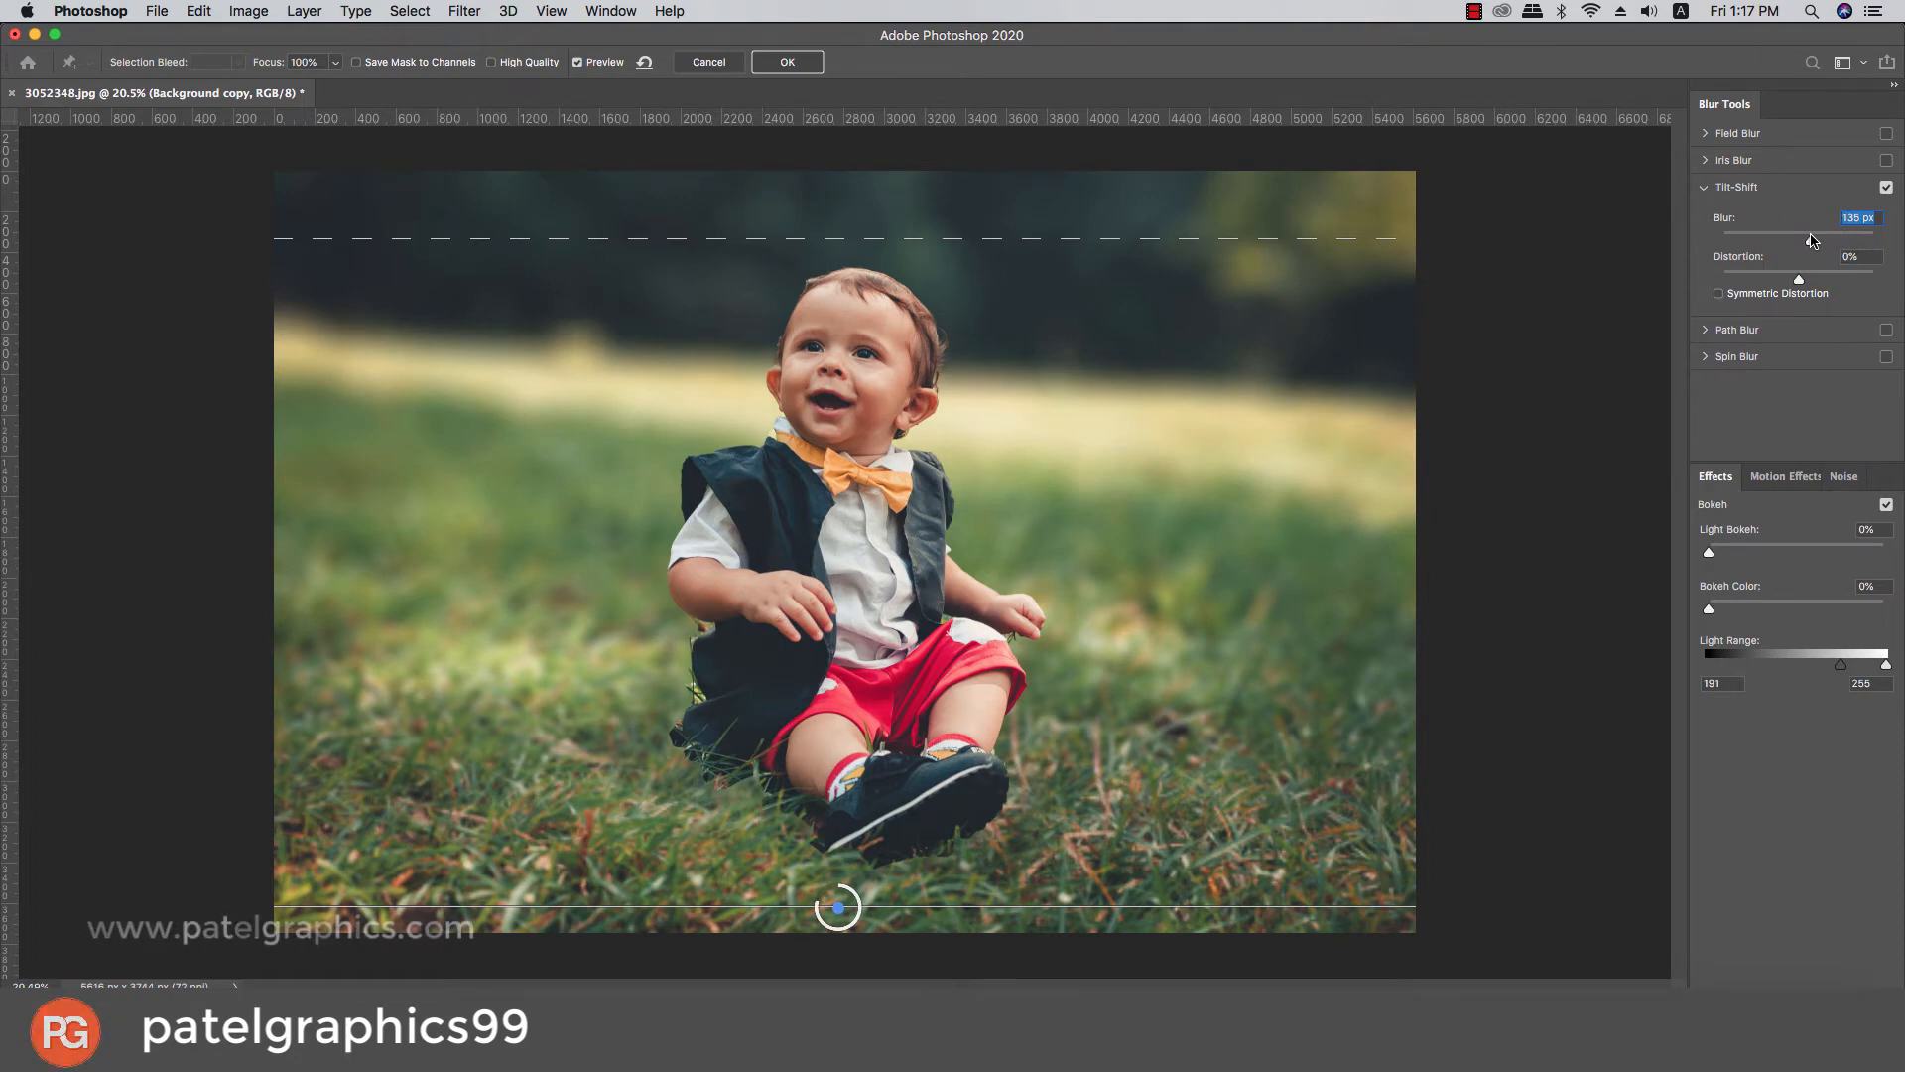
drag(1812, 240, 1824, 244)
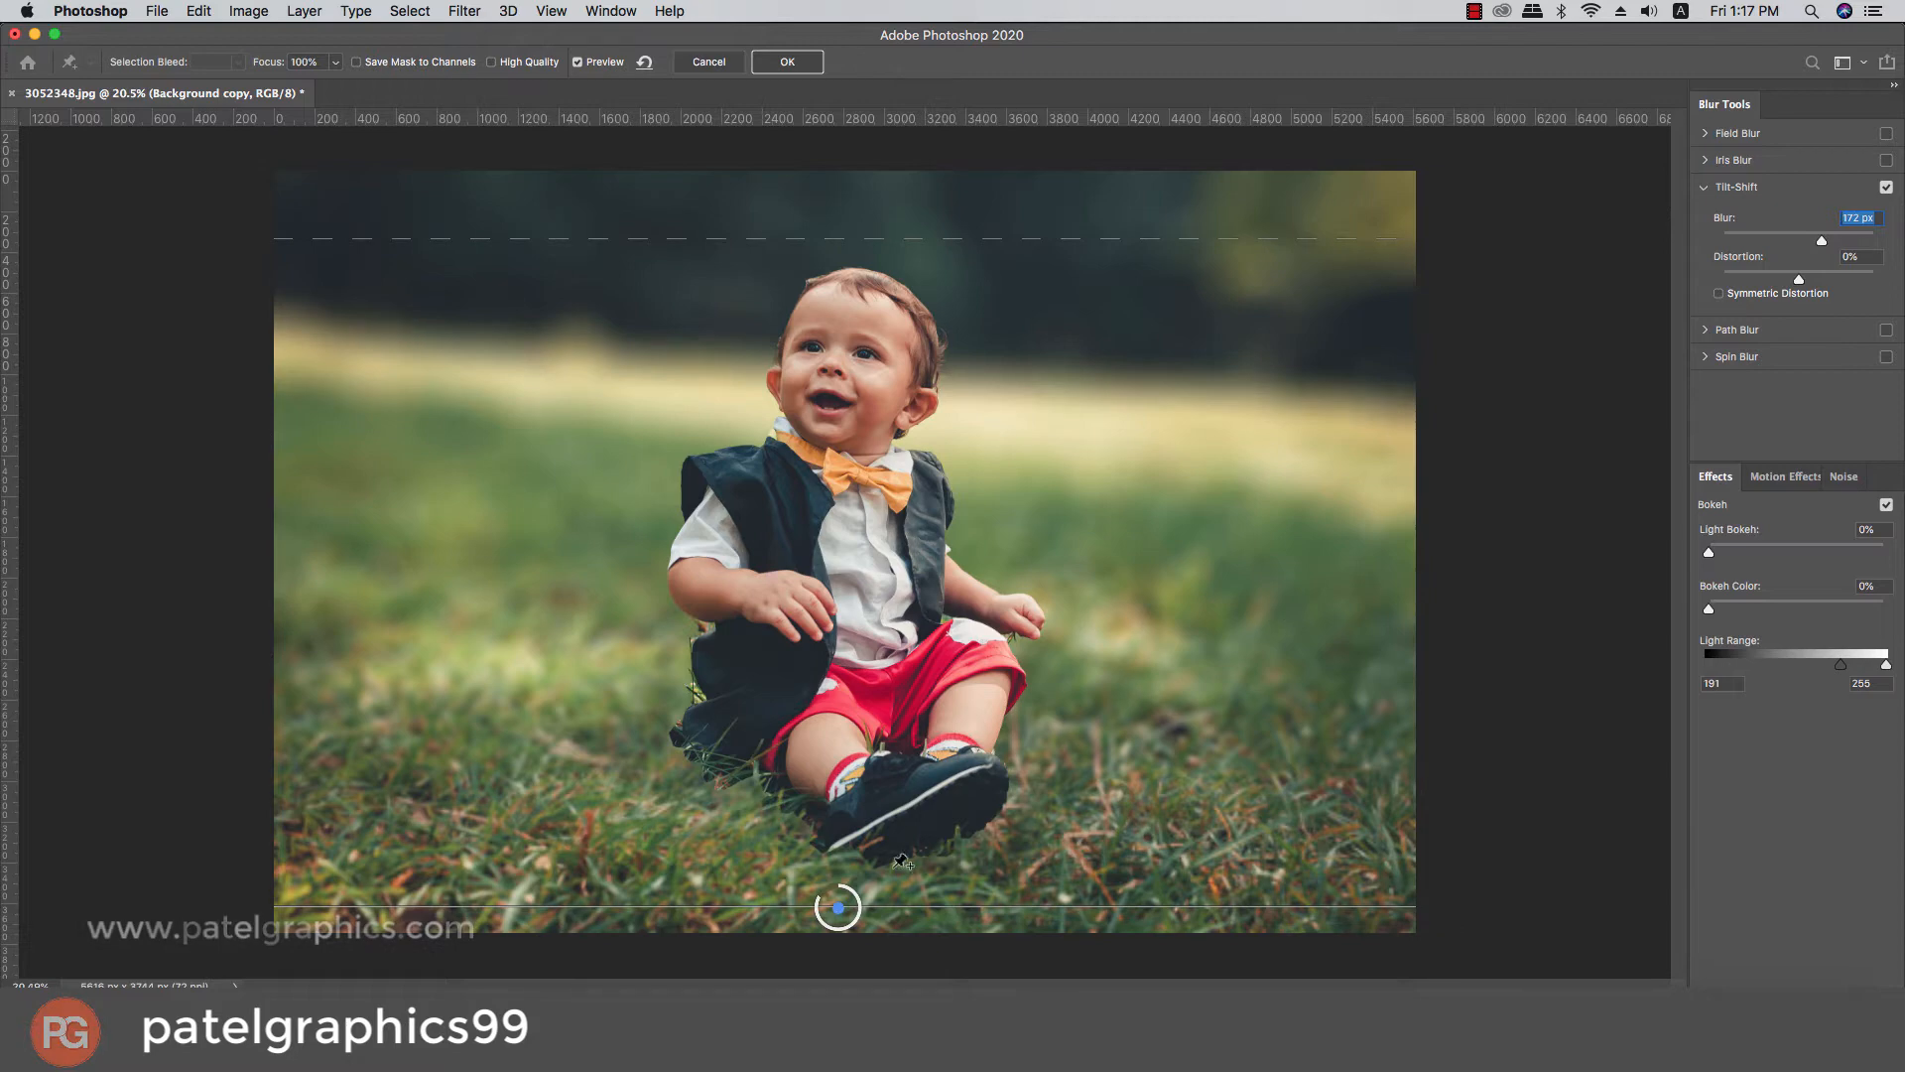
drag(882, 906, 889, 823)
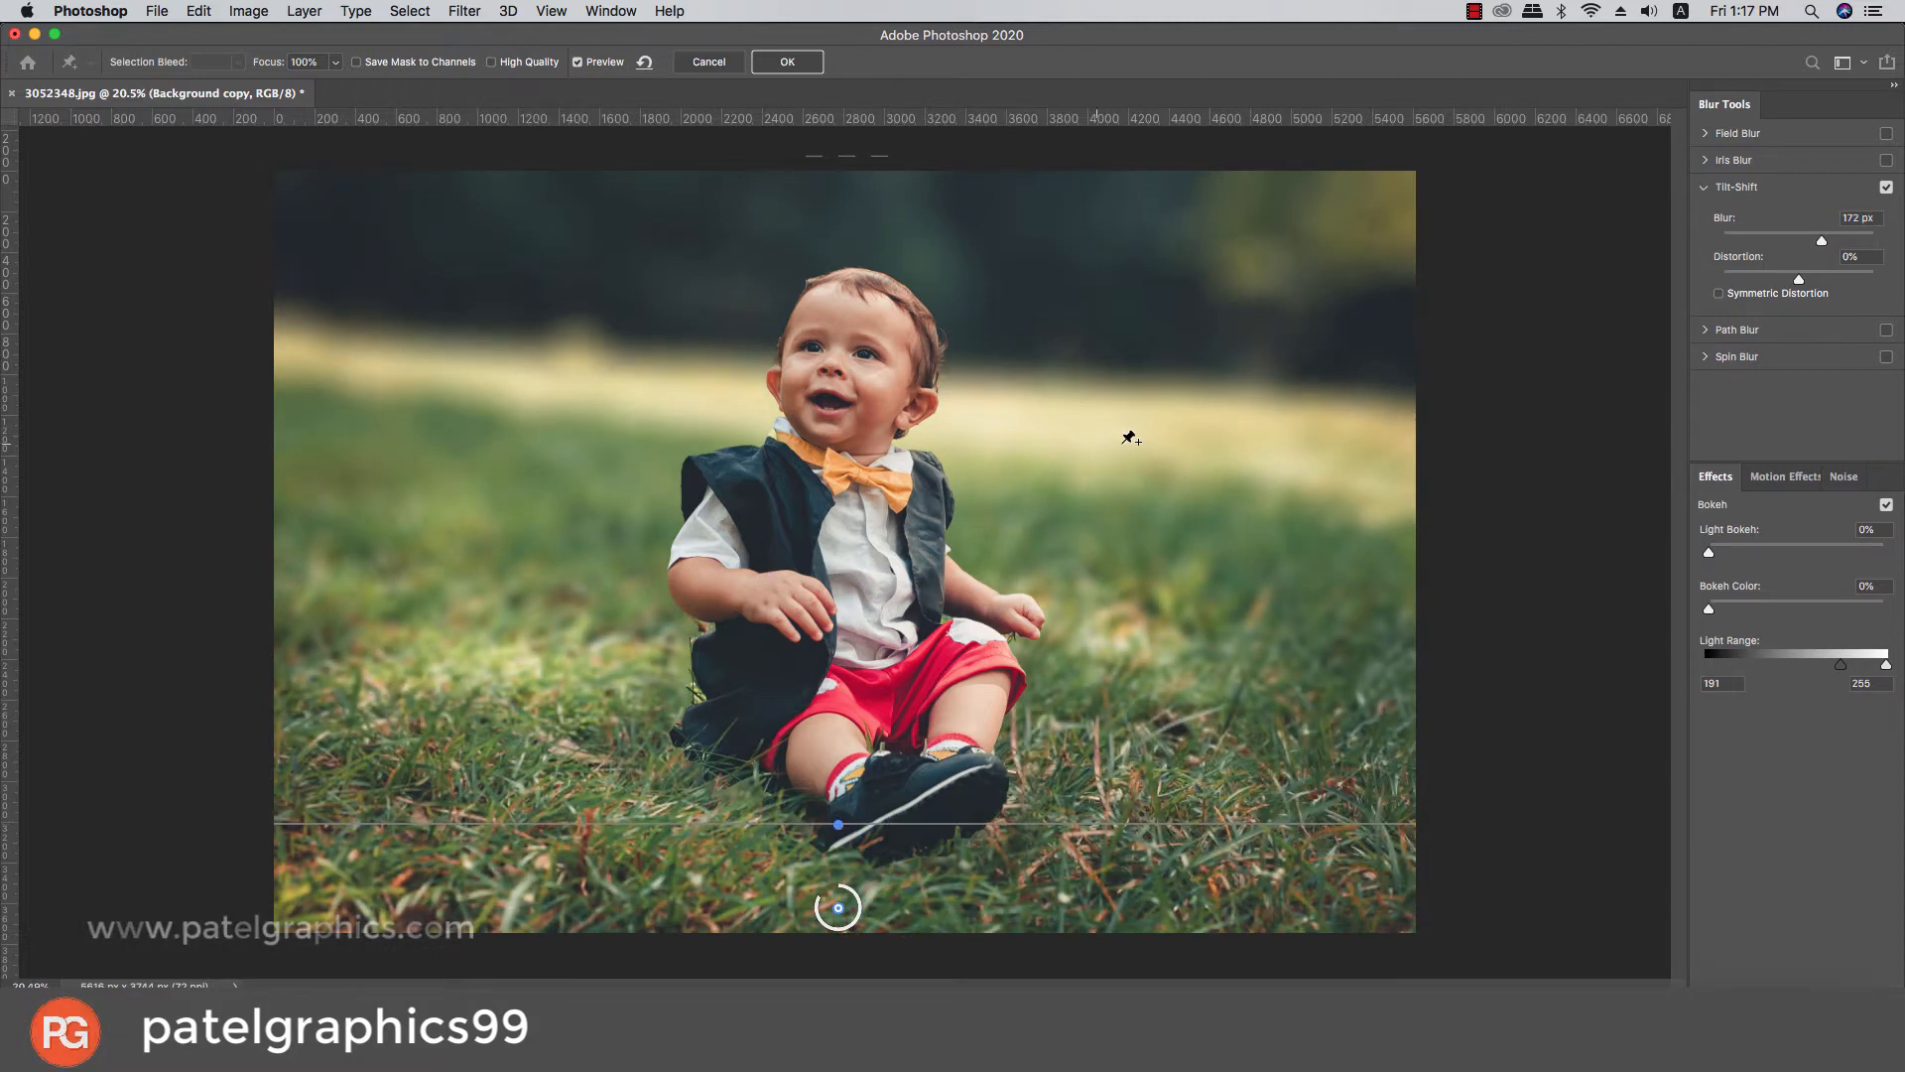
click(789, 61)
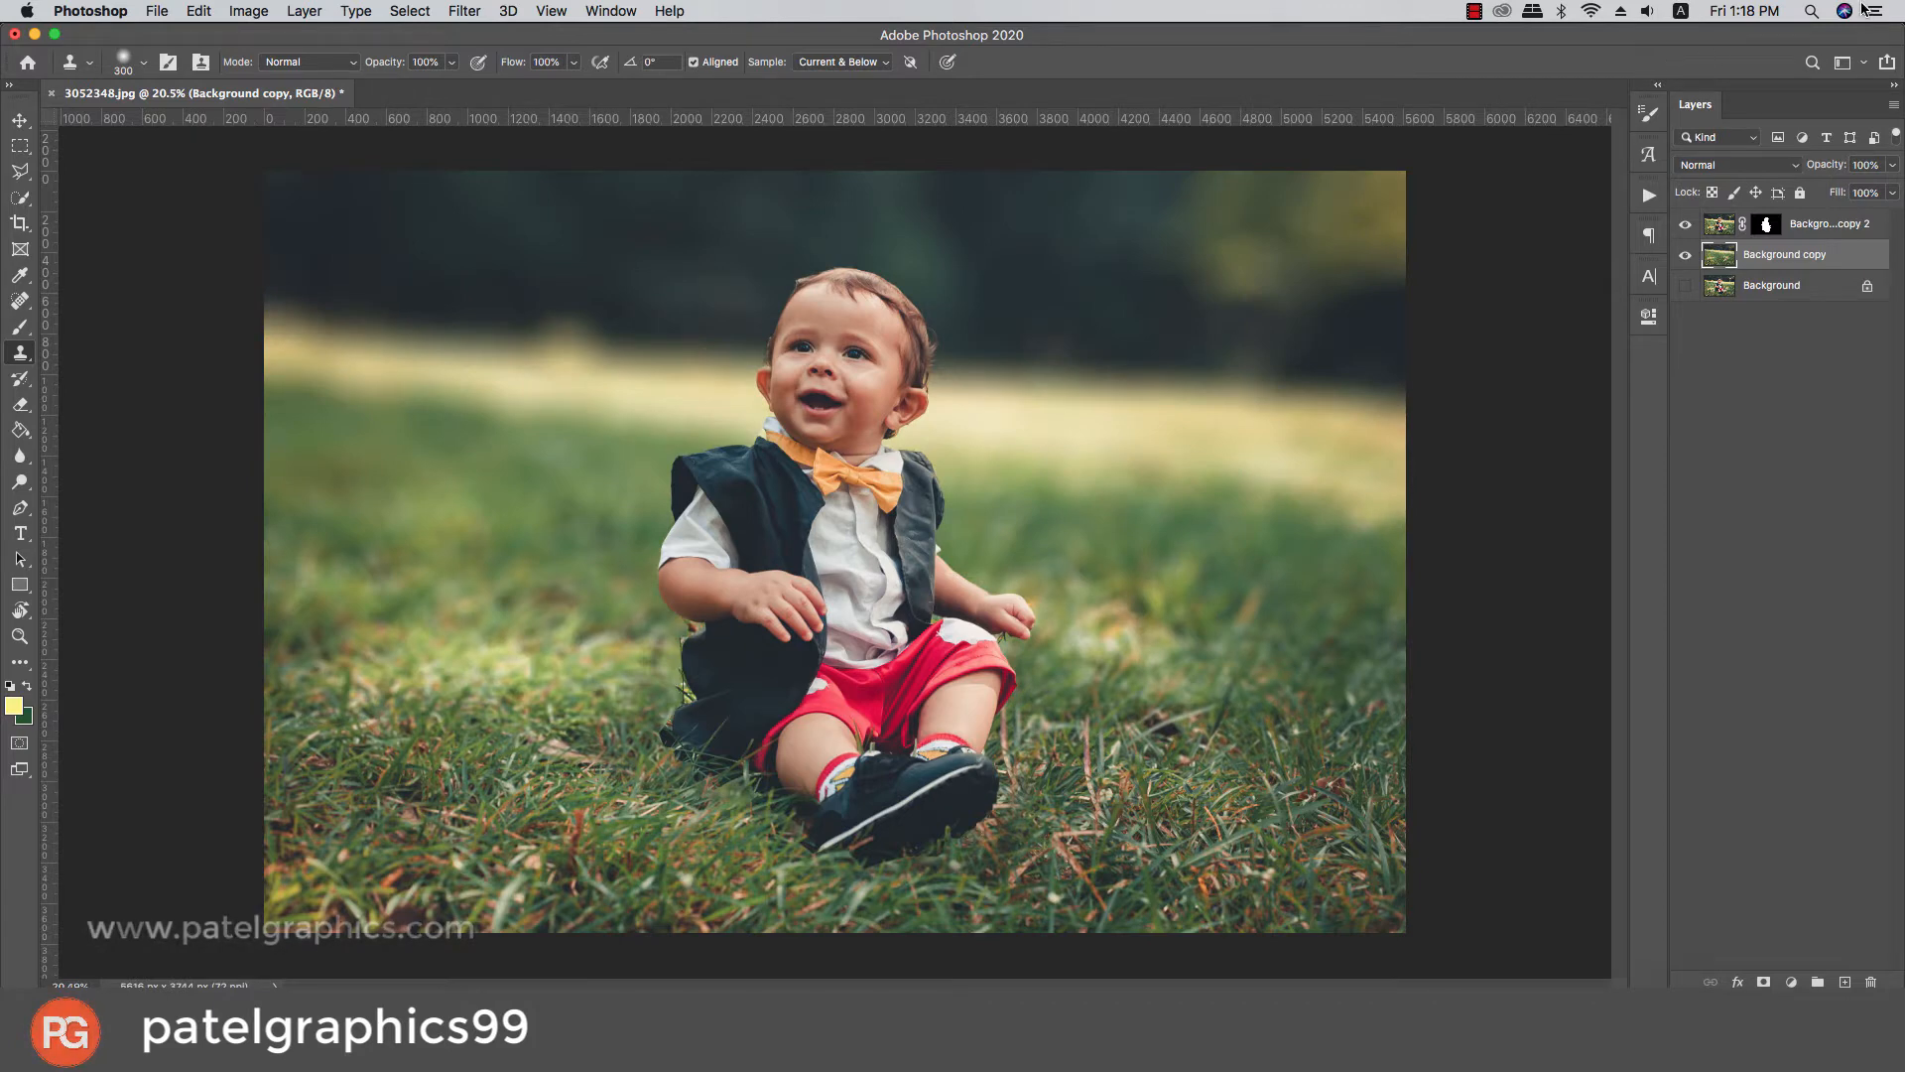
Show the Background layer and compare the blurred Background copy with the original photo by toggling its visibility
click(1684, 255)
click(1684, 255)
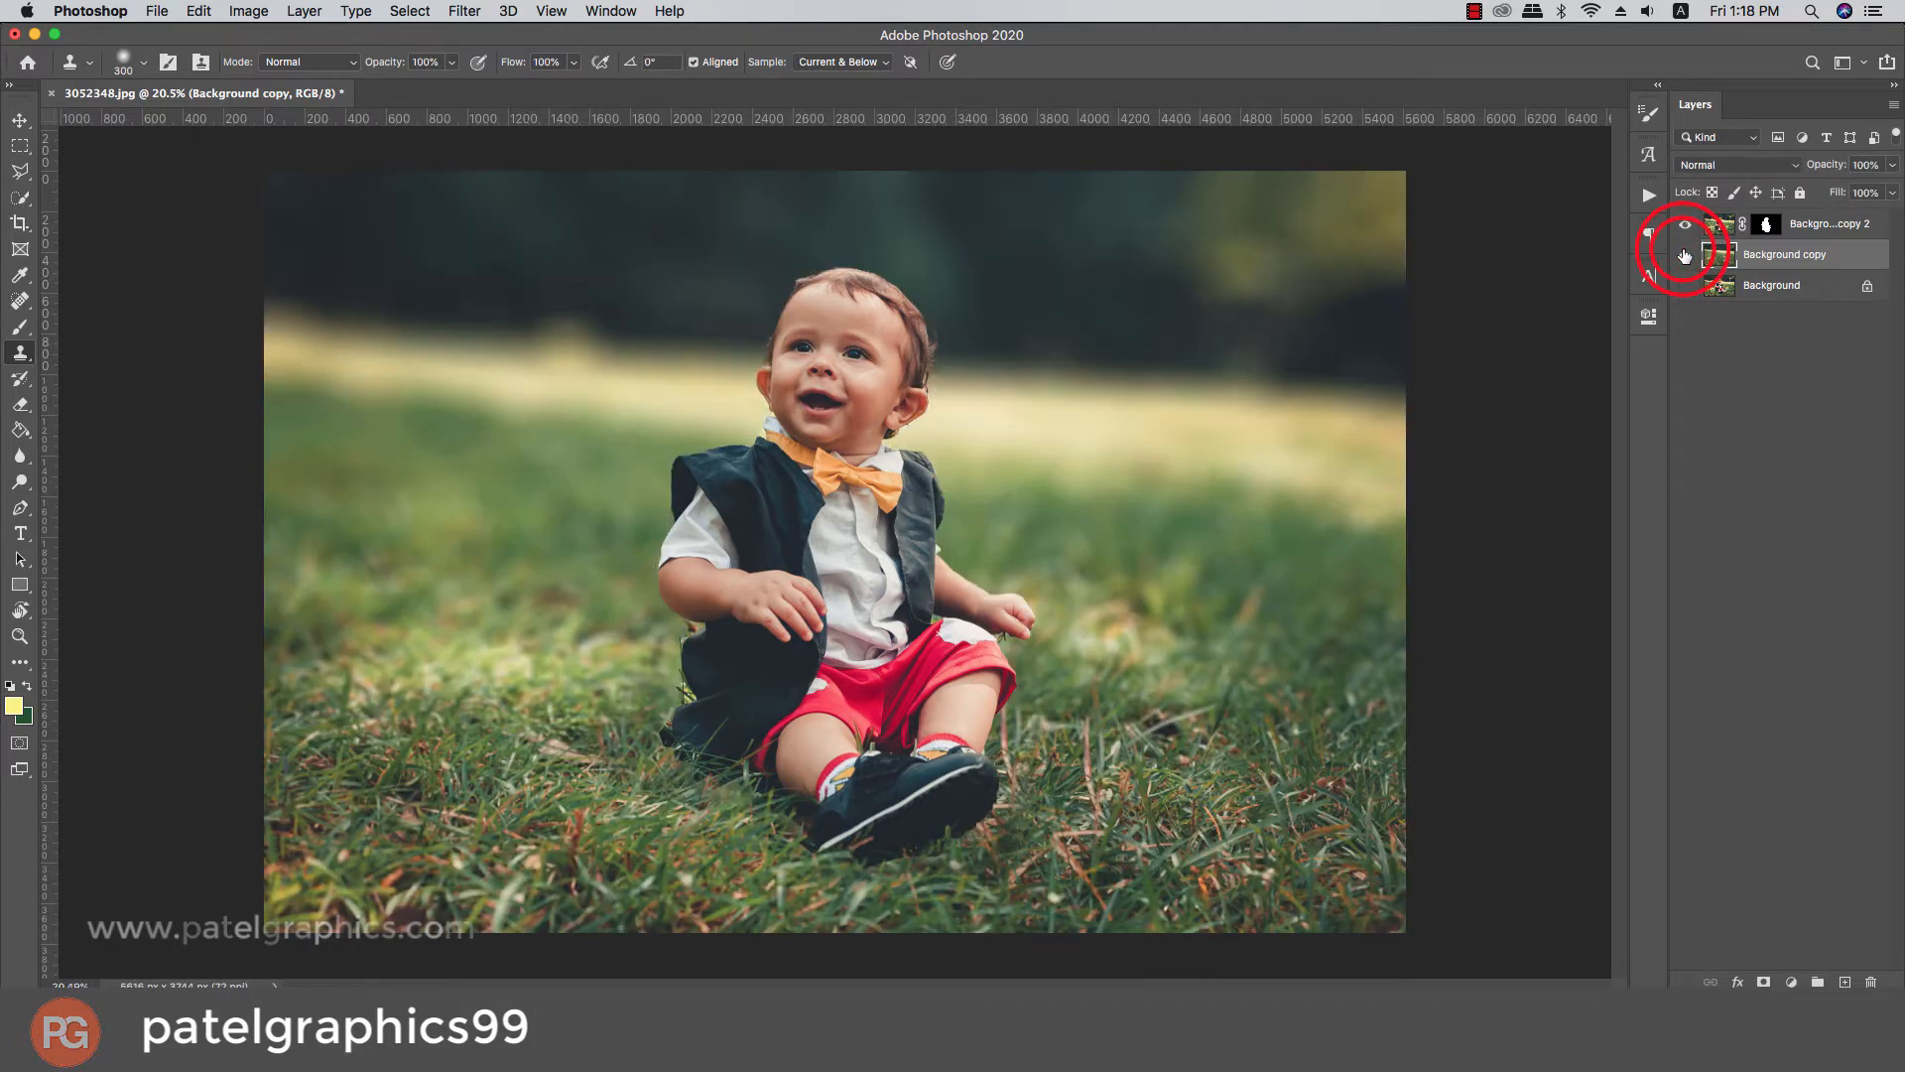
click(1684, 286)
click(1684, 255)
click(1684, 255)
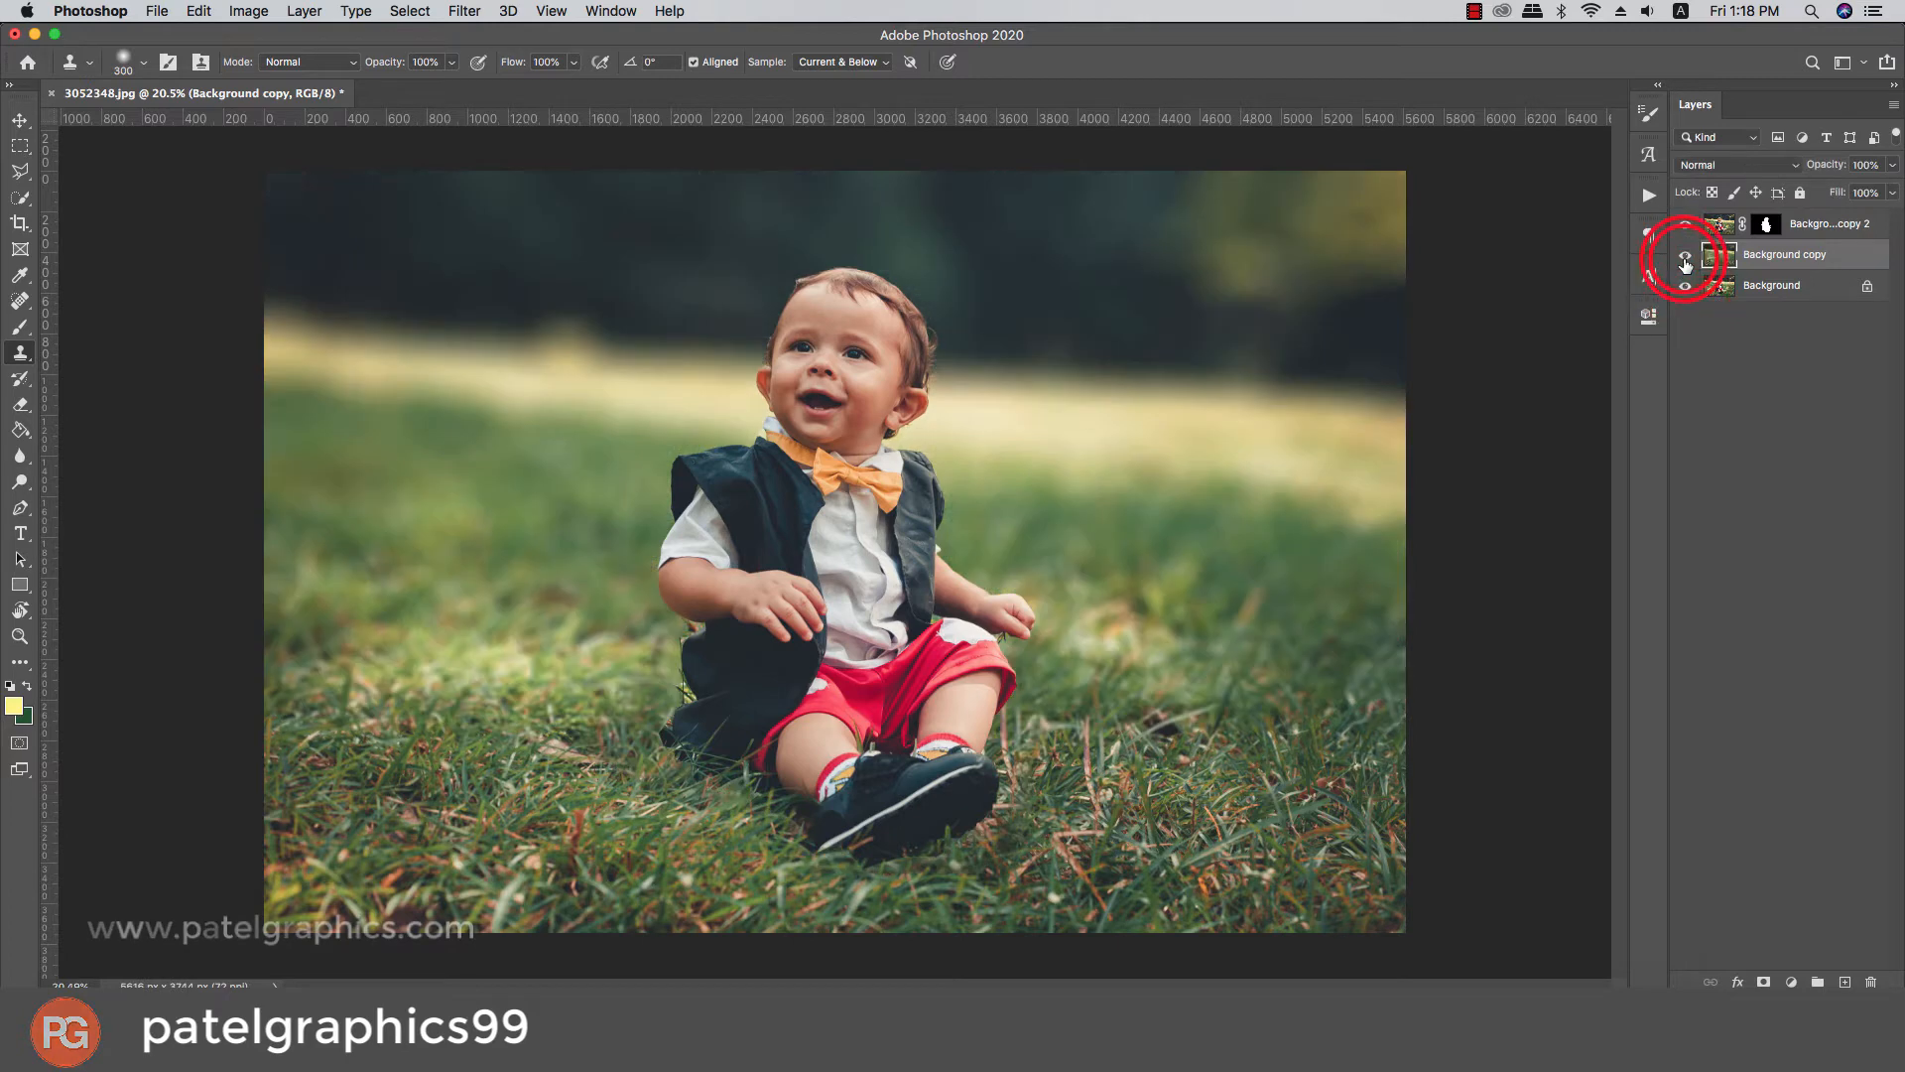
click(1684, 256)
click(1684, 256)
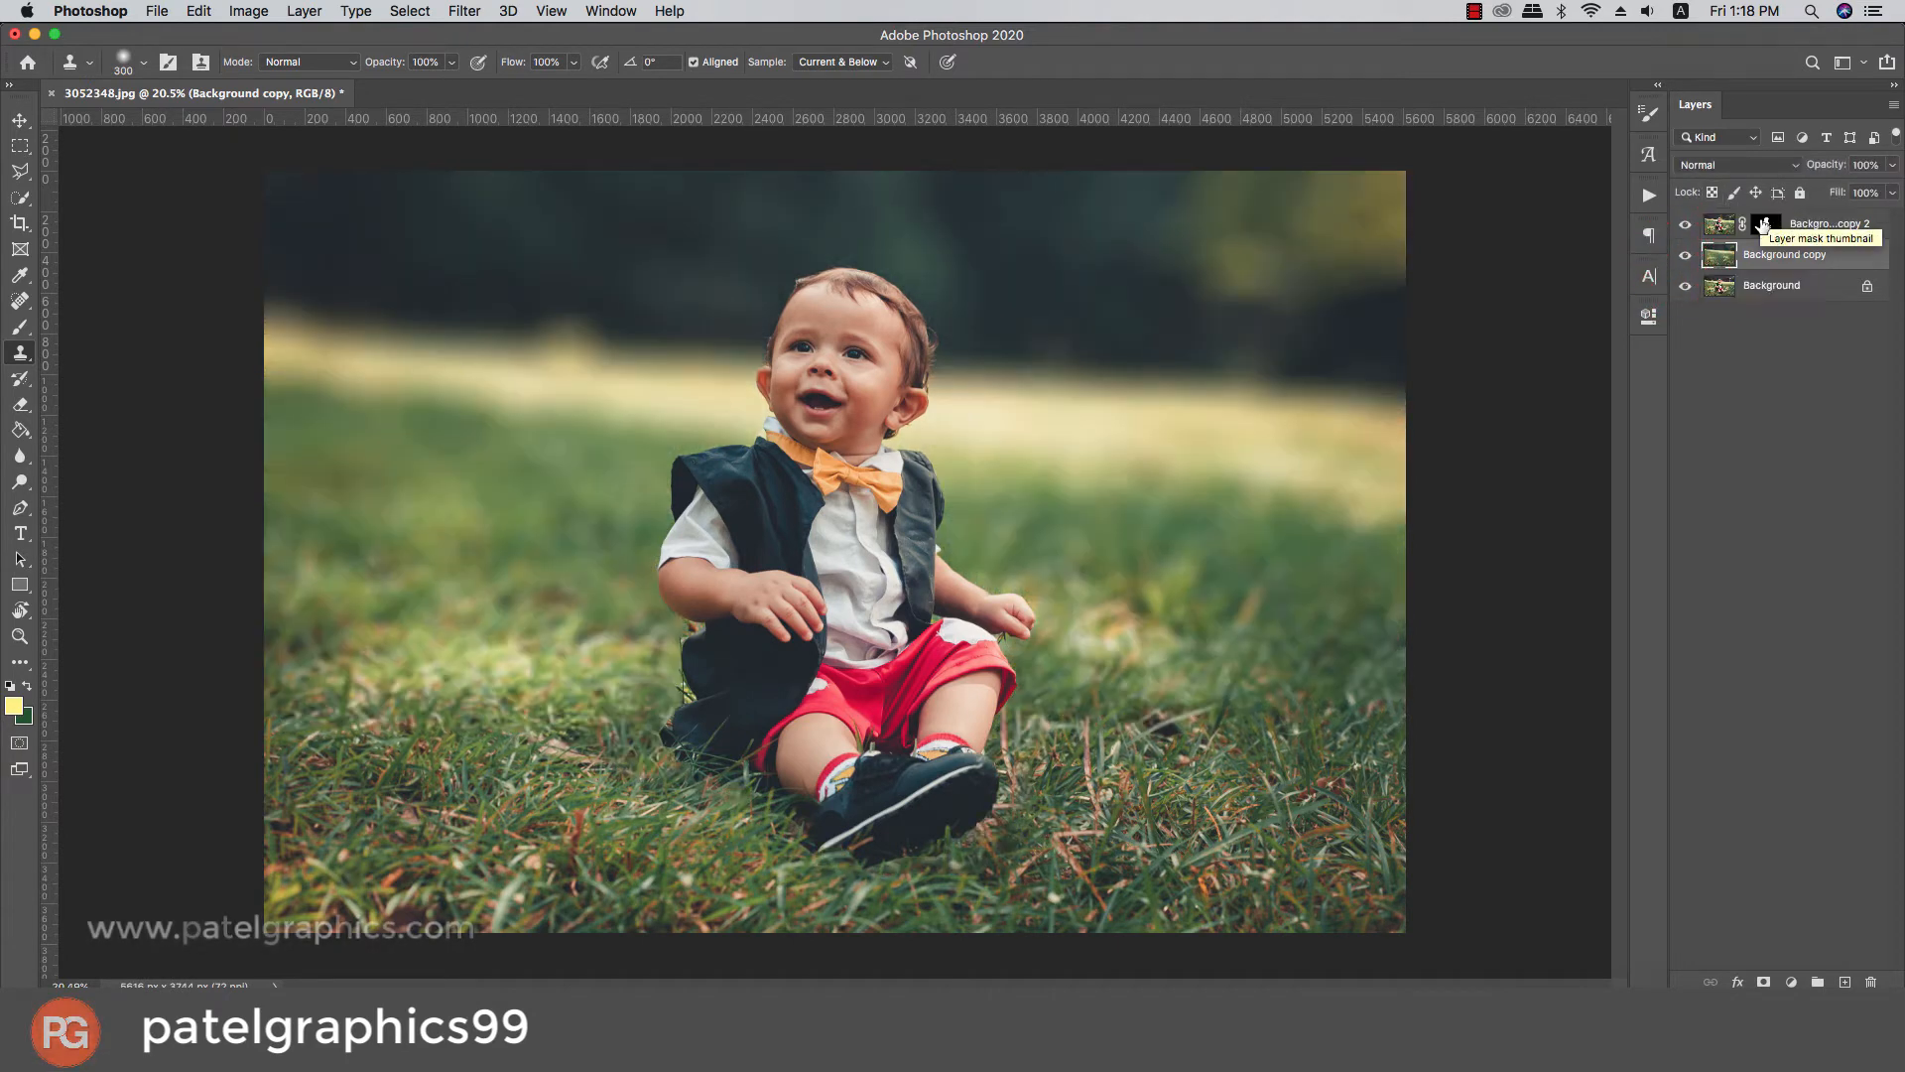
Paint white on the Background copy 2 layer mask with a 1000 px soft brush to restore the foreground grass around the boy's feet
click(1765, 224)
key(b)
mouse_move(706, 841)
mouse_down()
mouse_move(1123, 824)
mouse_move(1074, 854)
mouse_move(719, 892)
mouse_up()
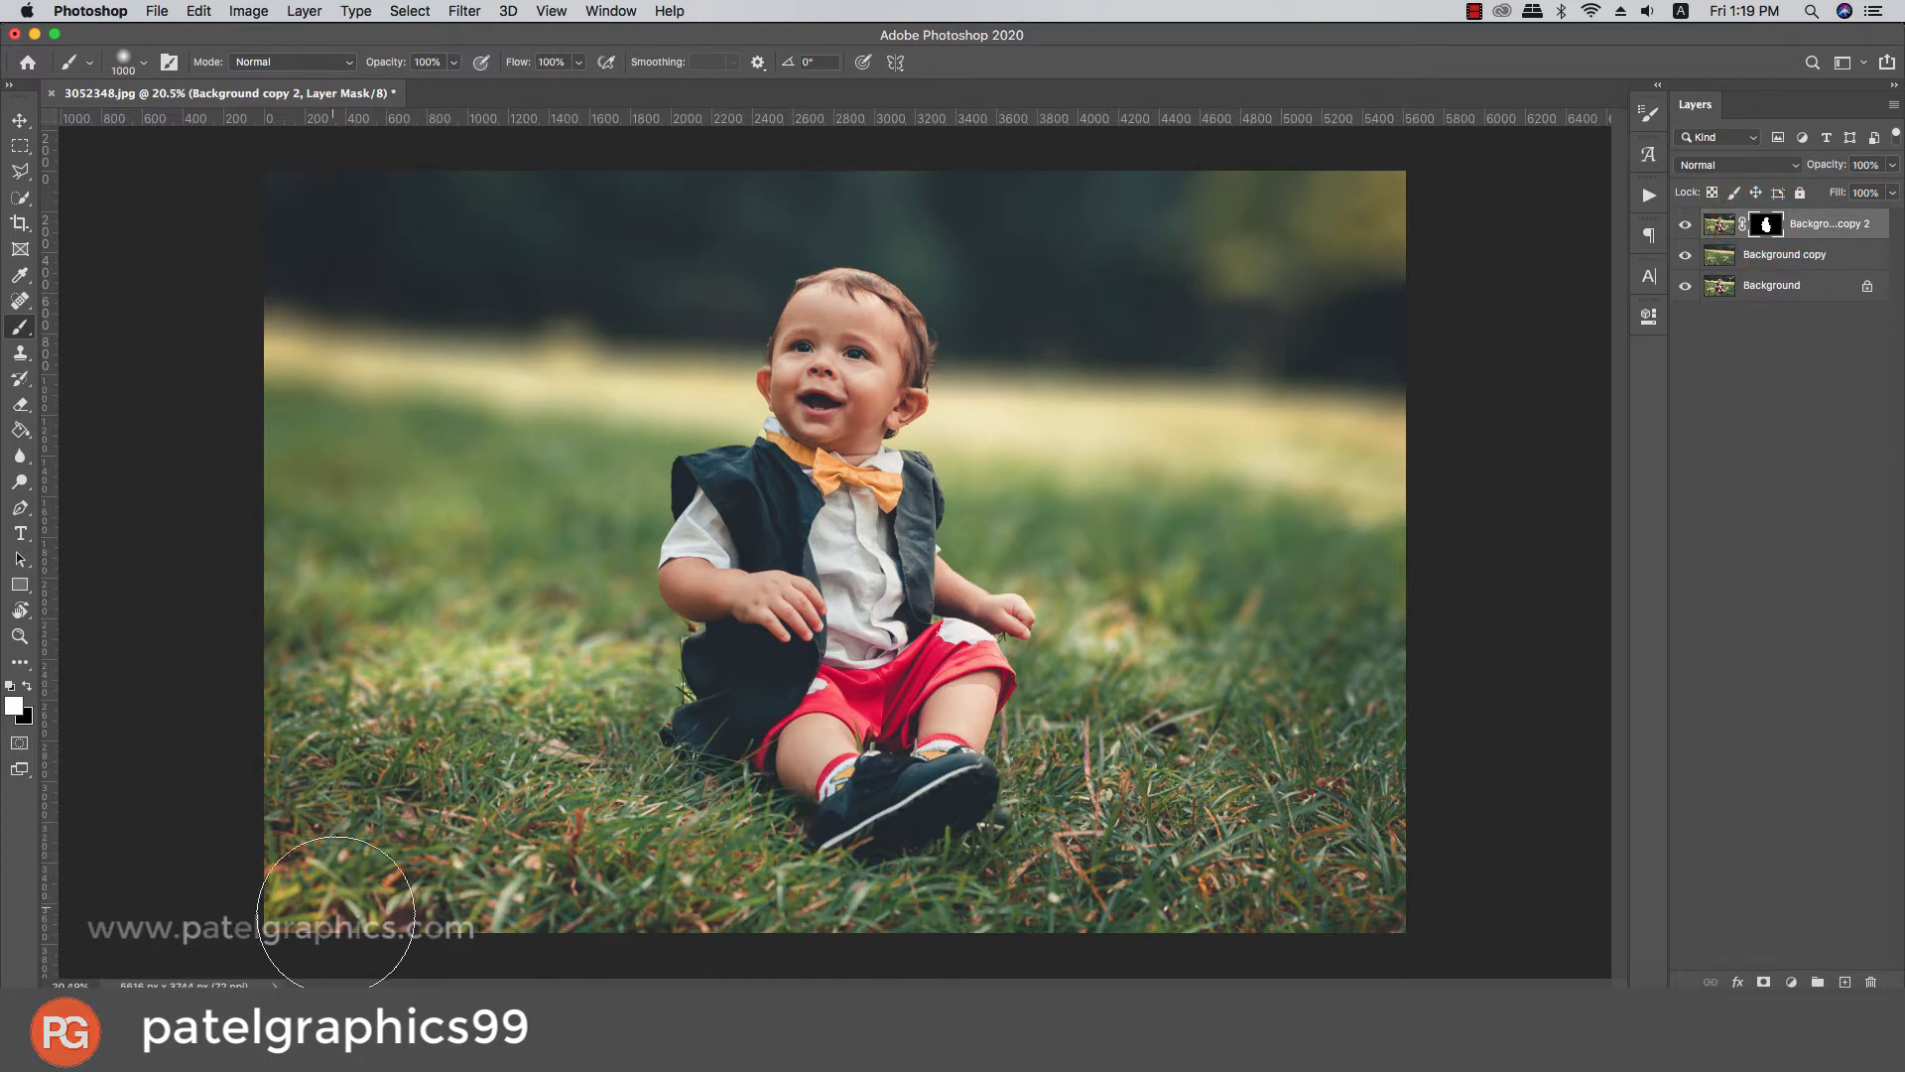
scroll(1025, 837, down, 2)
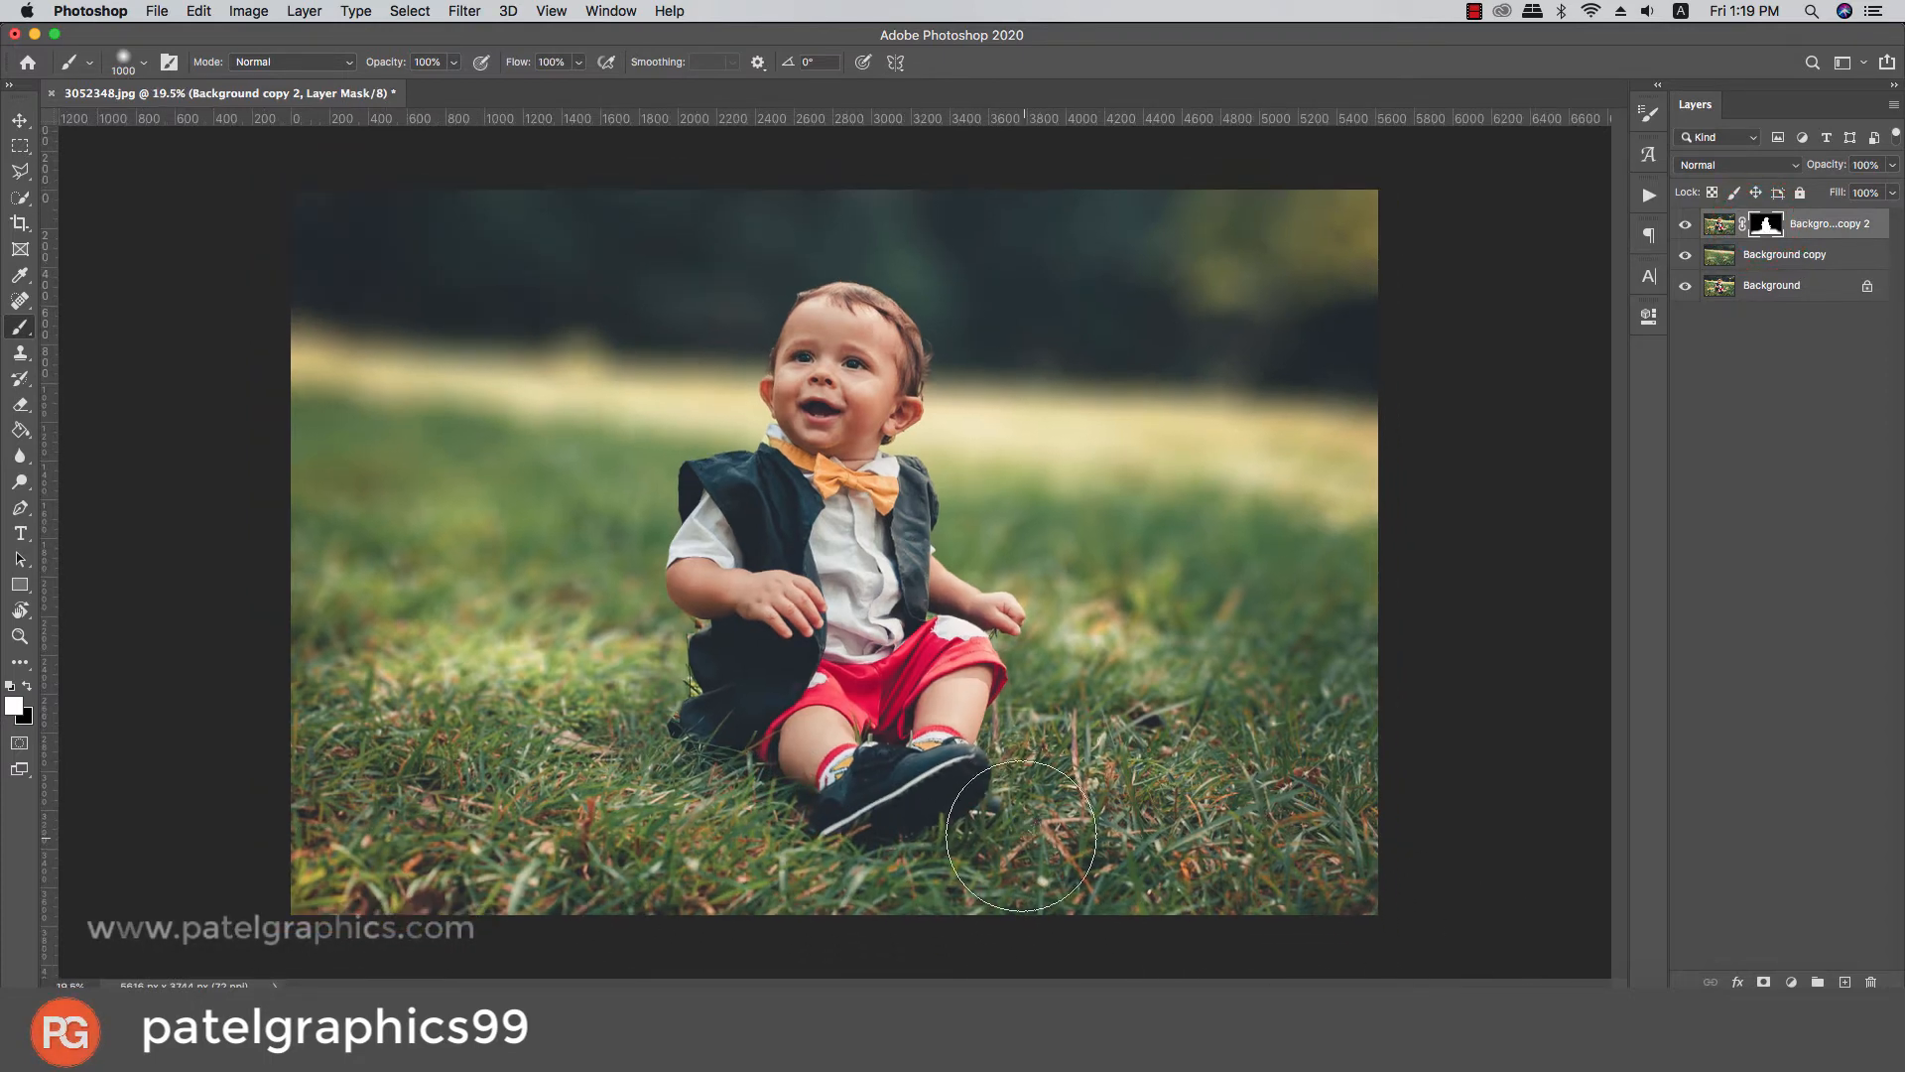
scroll(844, 436, up, 1)
Paint white on the layer mask over the boy's face, hair and ear with a brush reduced to 175 px
scroll(850, 427, up, 3)
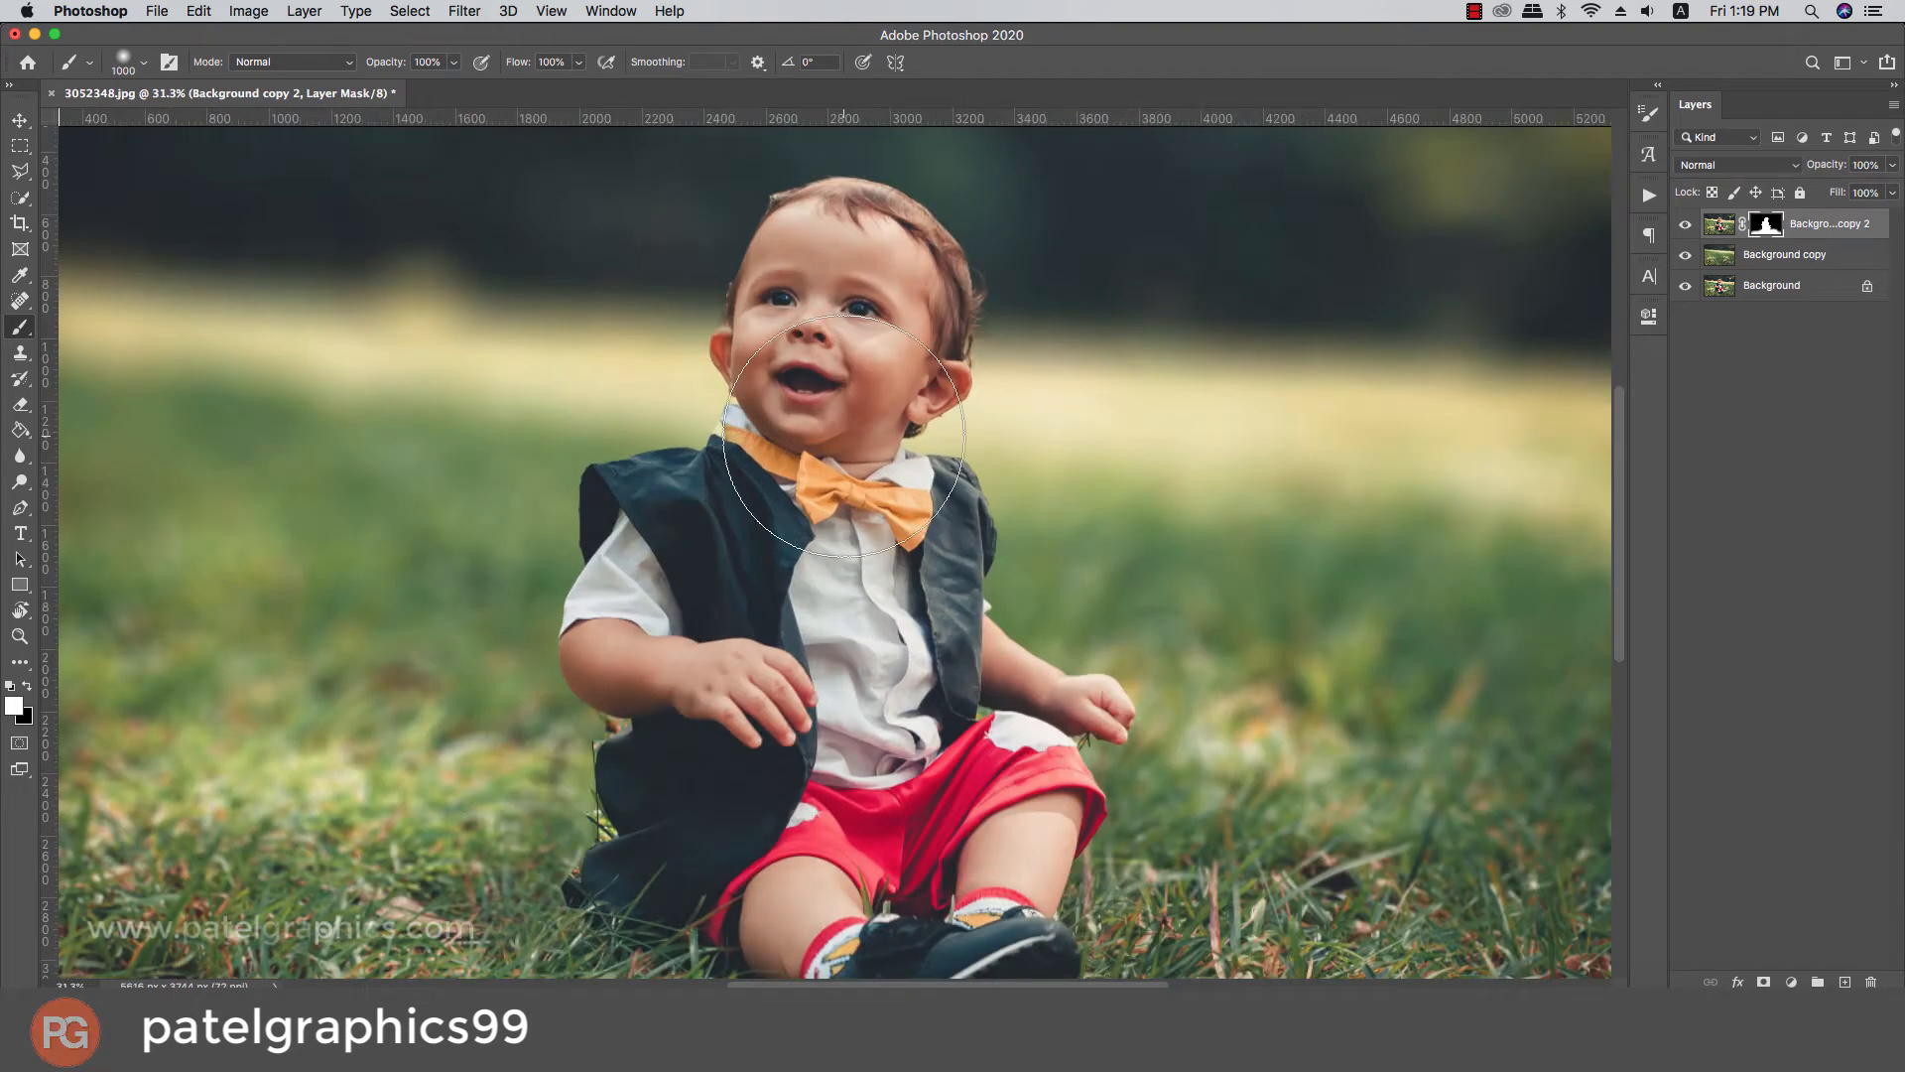
key([)
key([)
key([)
key([)
key([)
key([)
key([)
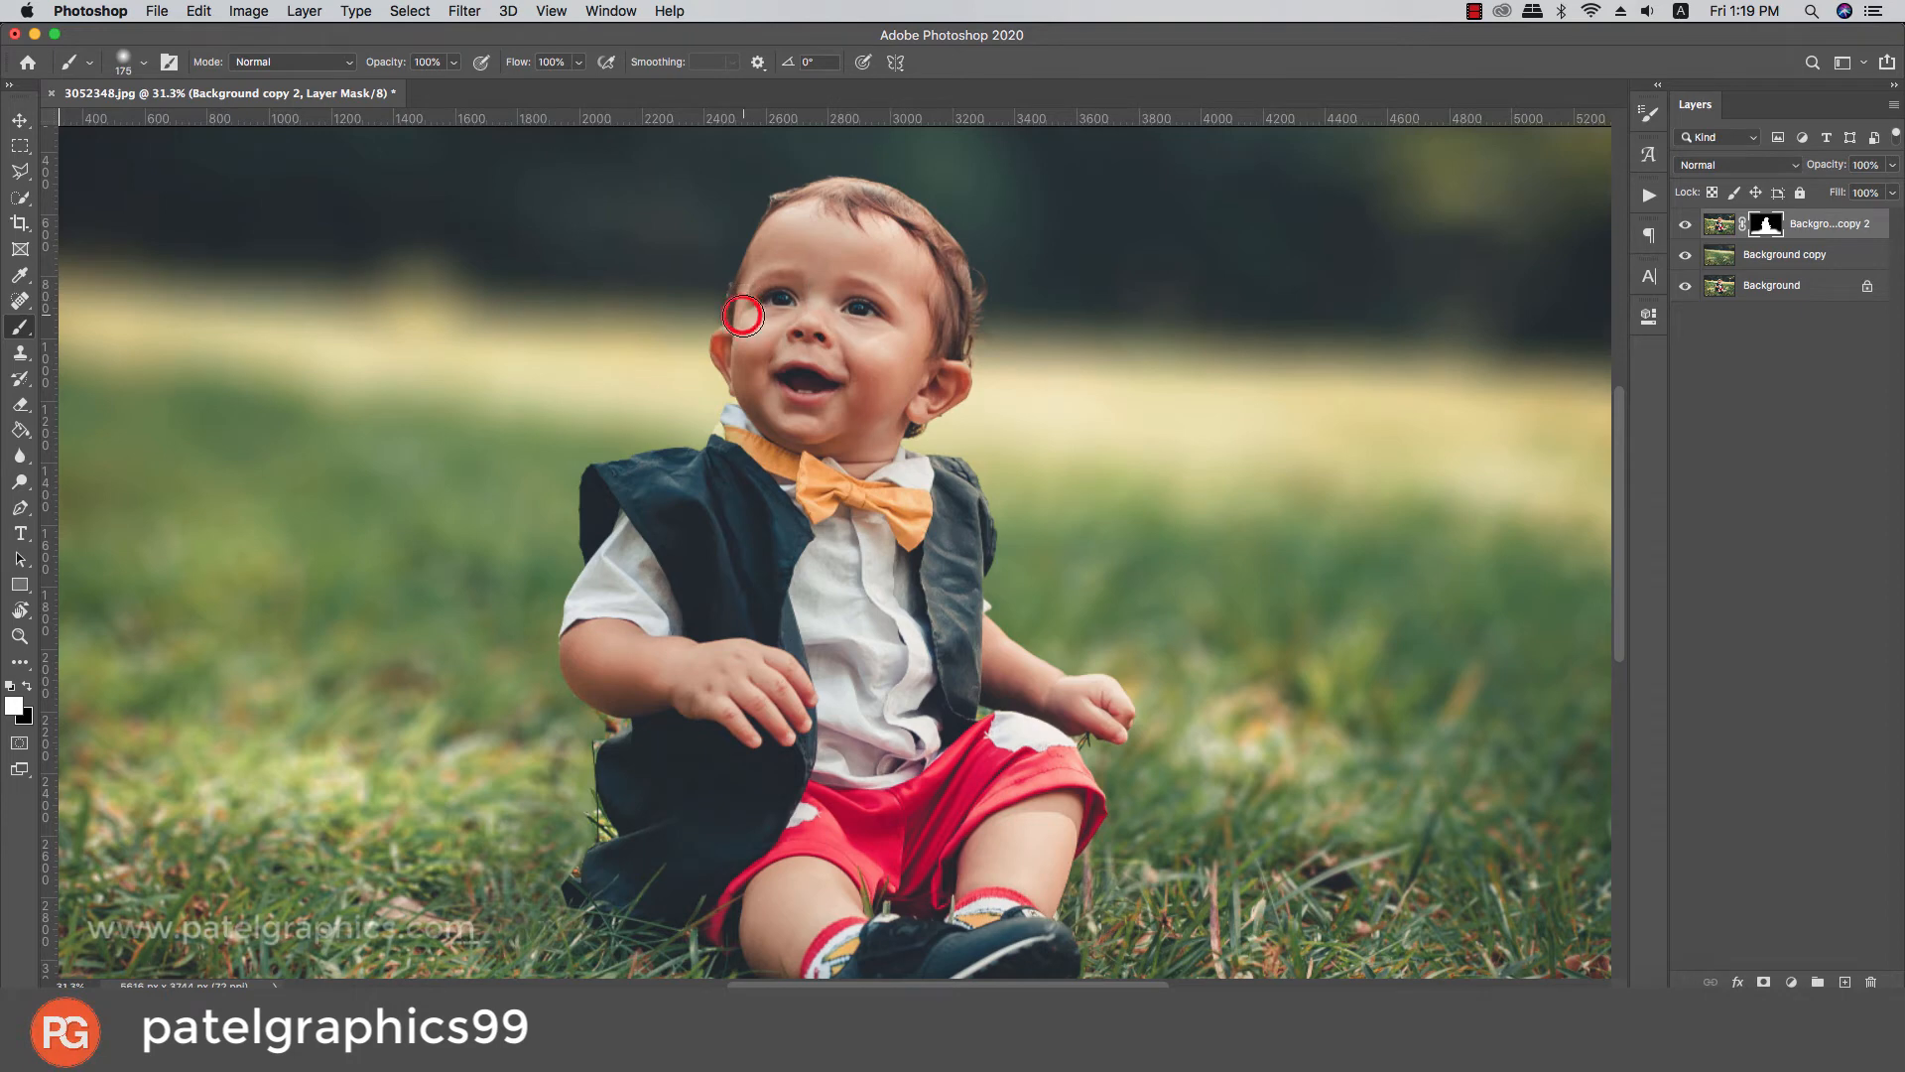
mouse_move(743, 315)
mouse_down()
mouse_move(789, 212)
mouse_move(902, 218)
mouse_up()
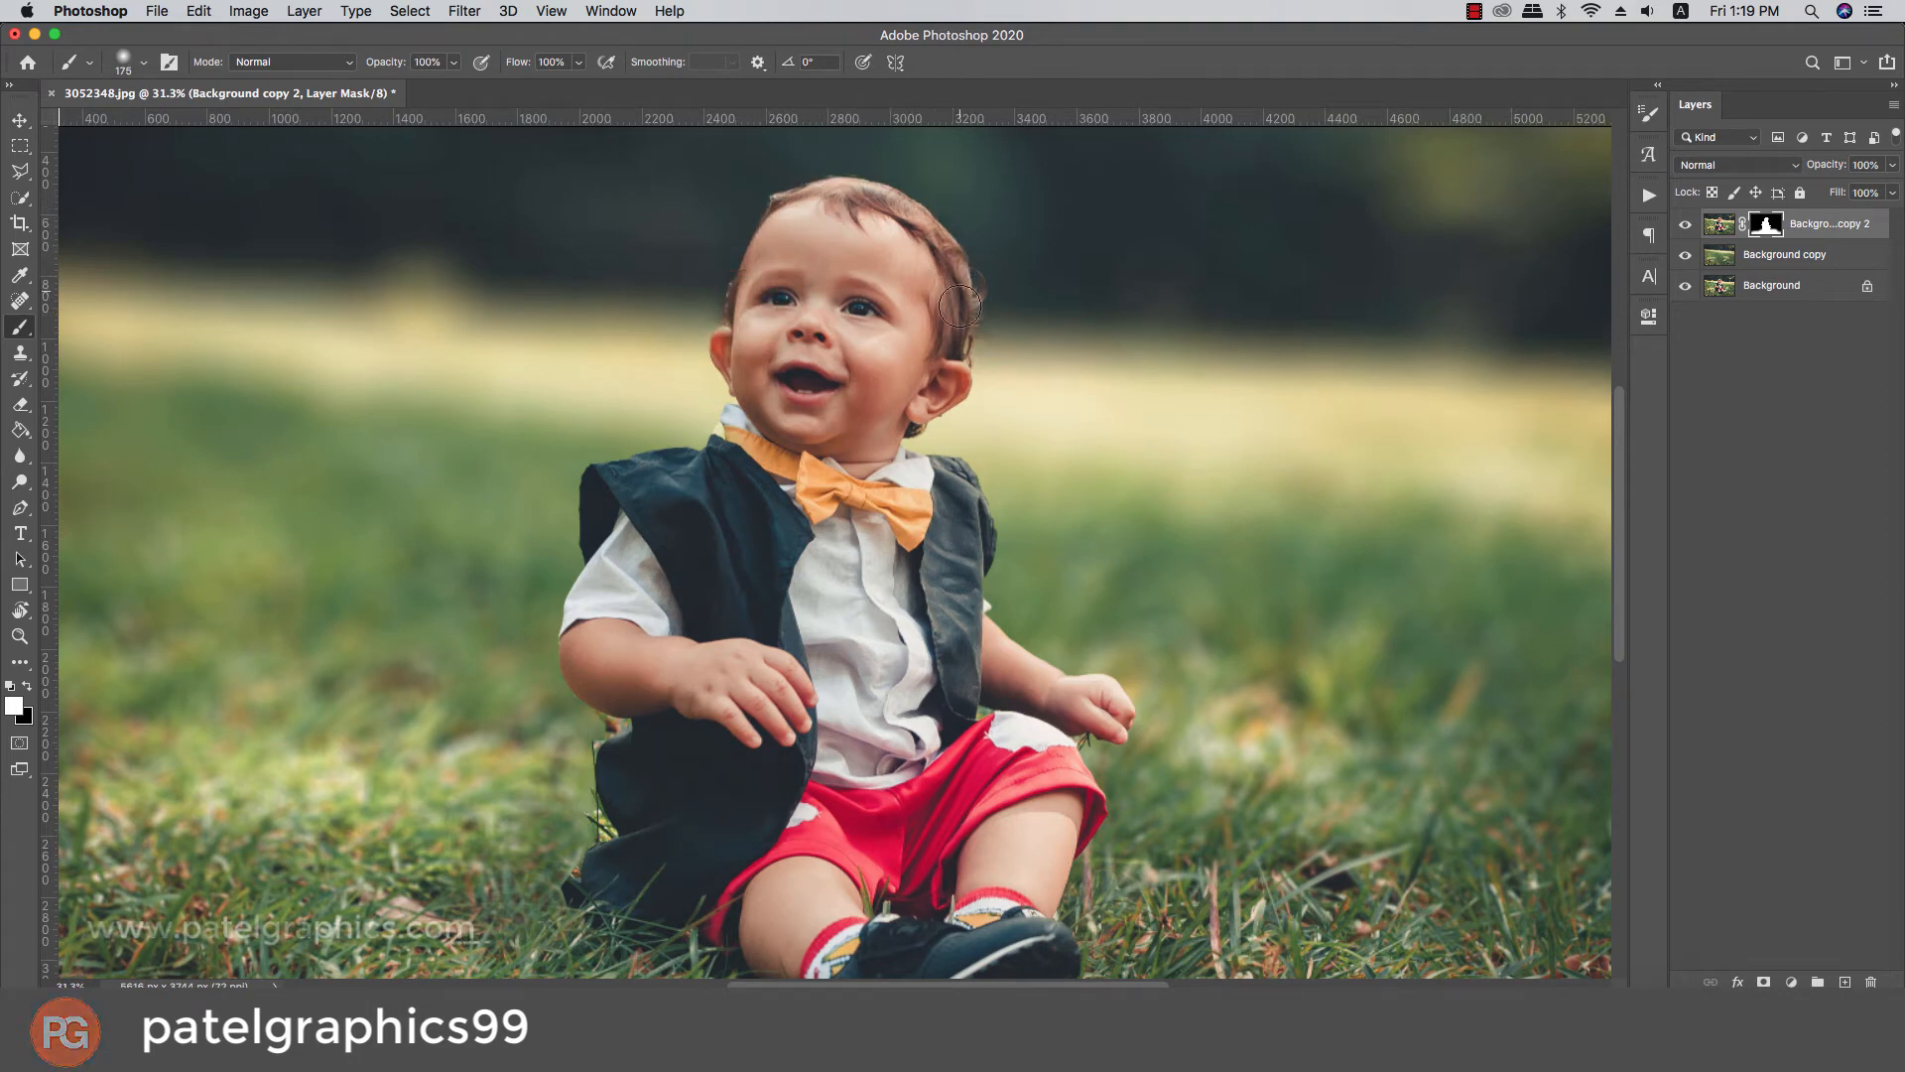
drag(941, 360, 926, 396)
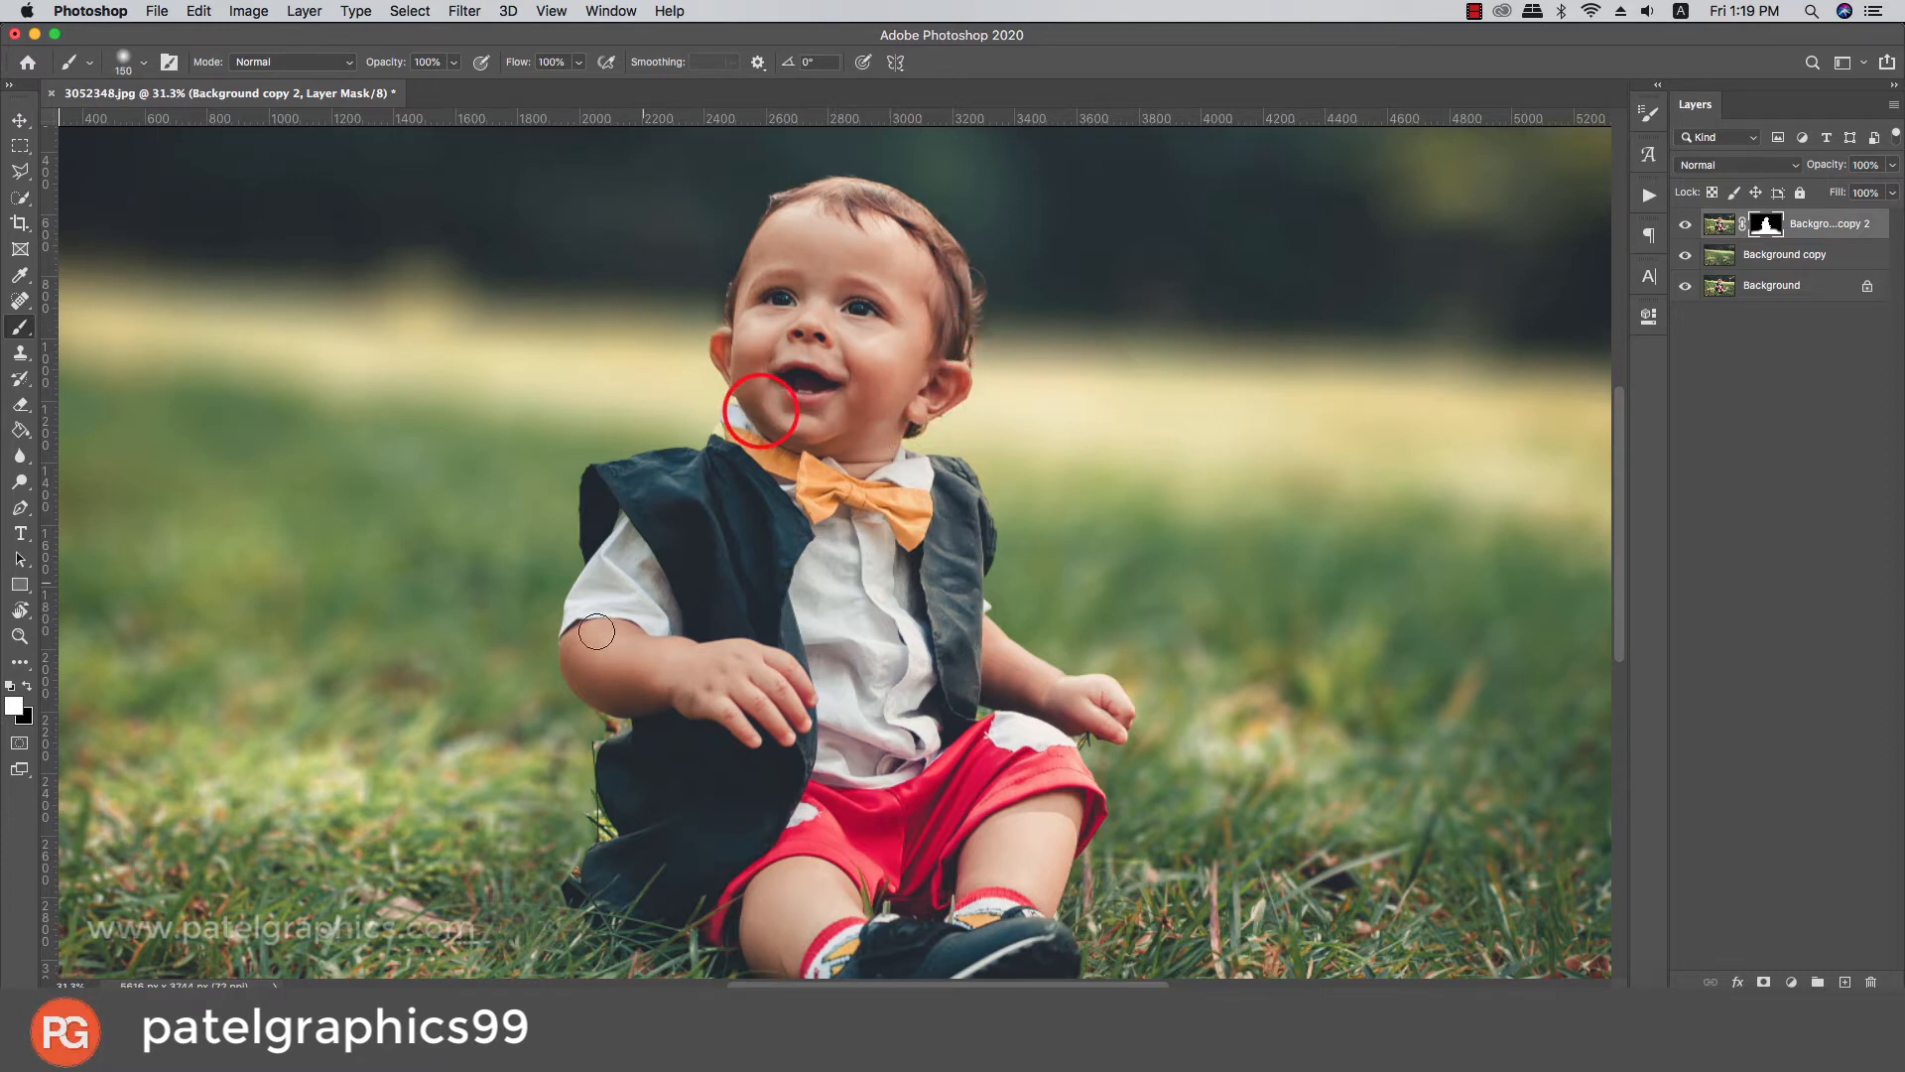
Undo the last stroke on the mask and paint black with a 15 px brush along the outer edge of the boy's bent arm
key(bracketleft)
key(bracketleft)
key(bracketleft)
key(bracketleft)
scroll(578, 723, up, 3)
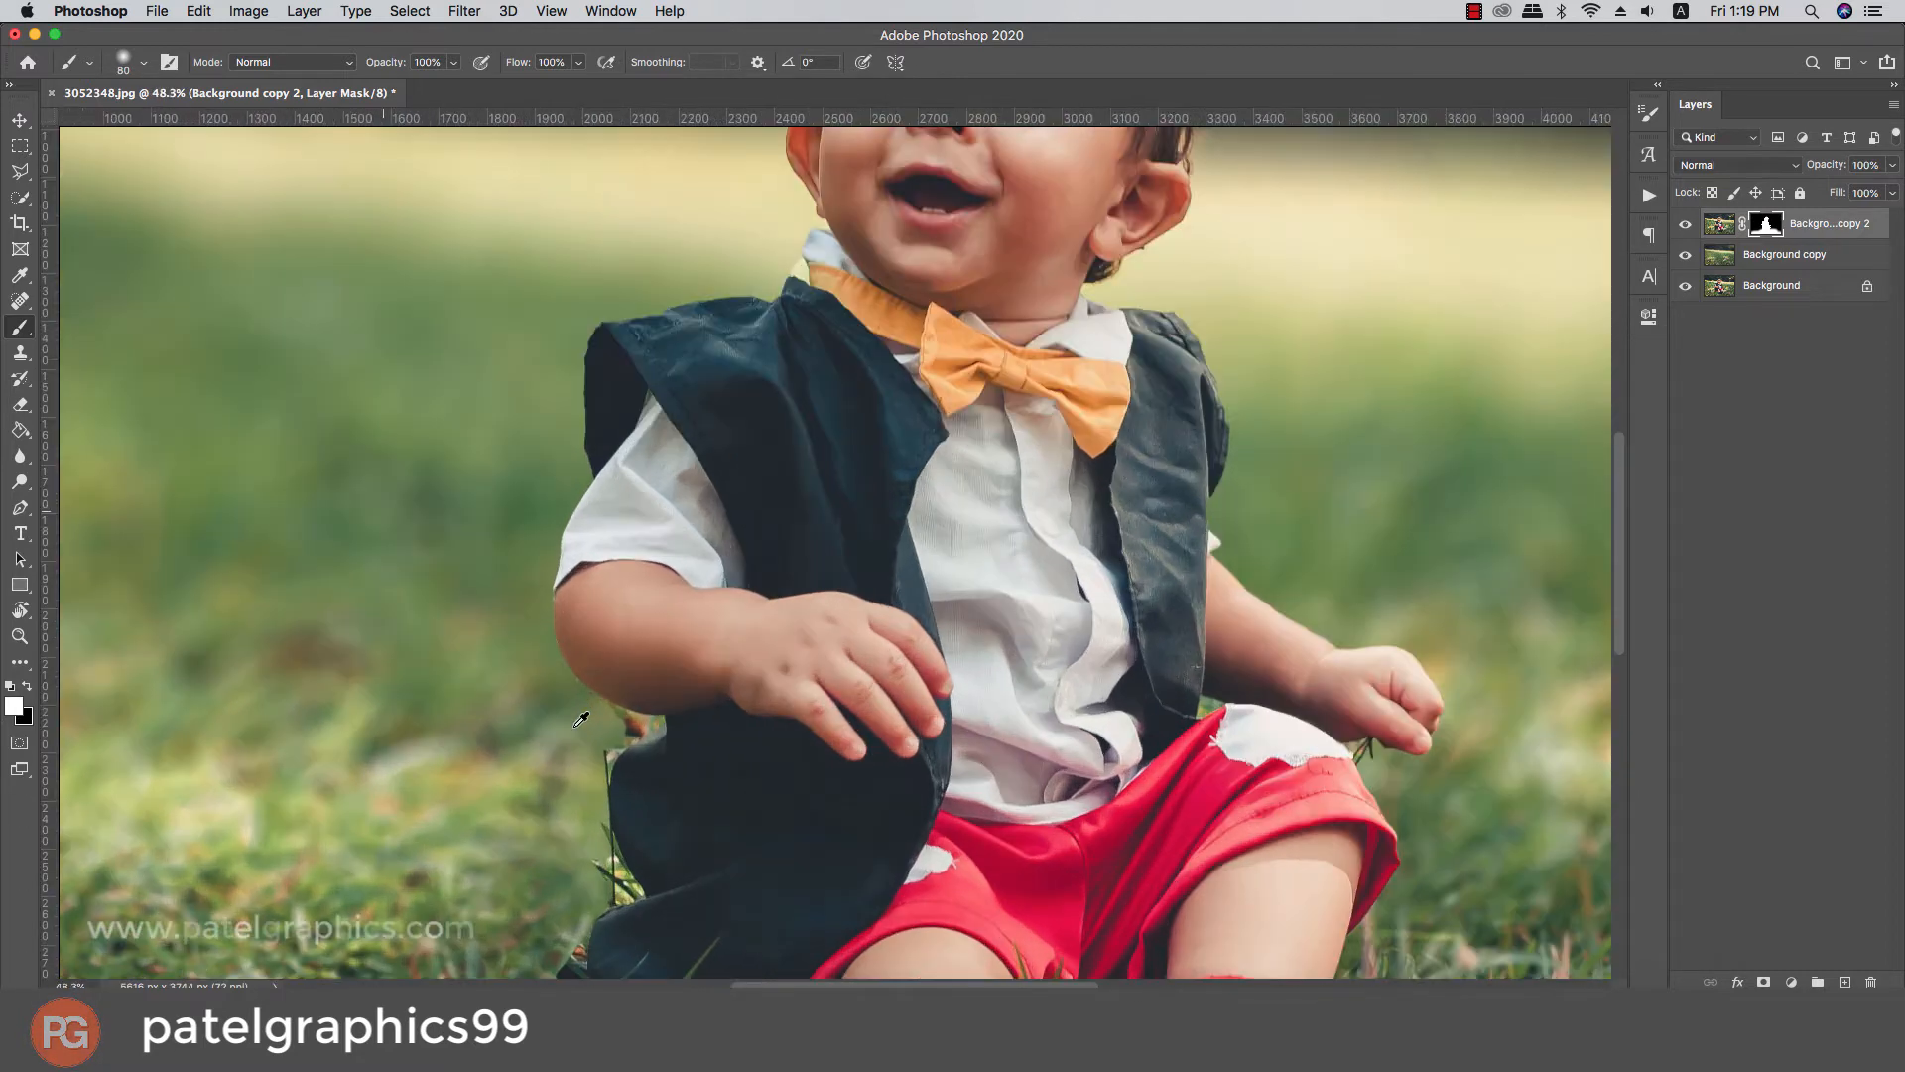
scroll(535, 595, up, 3)
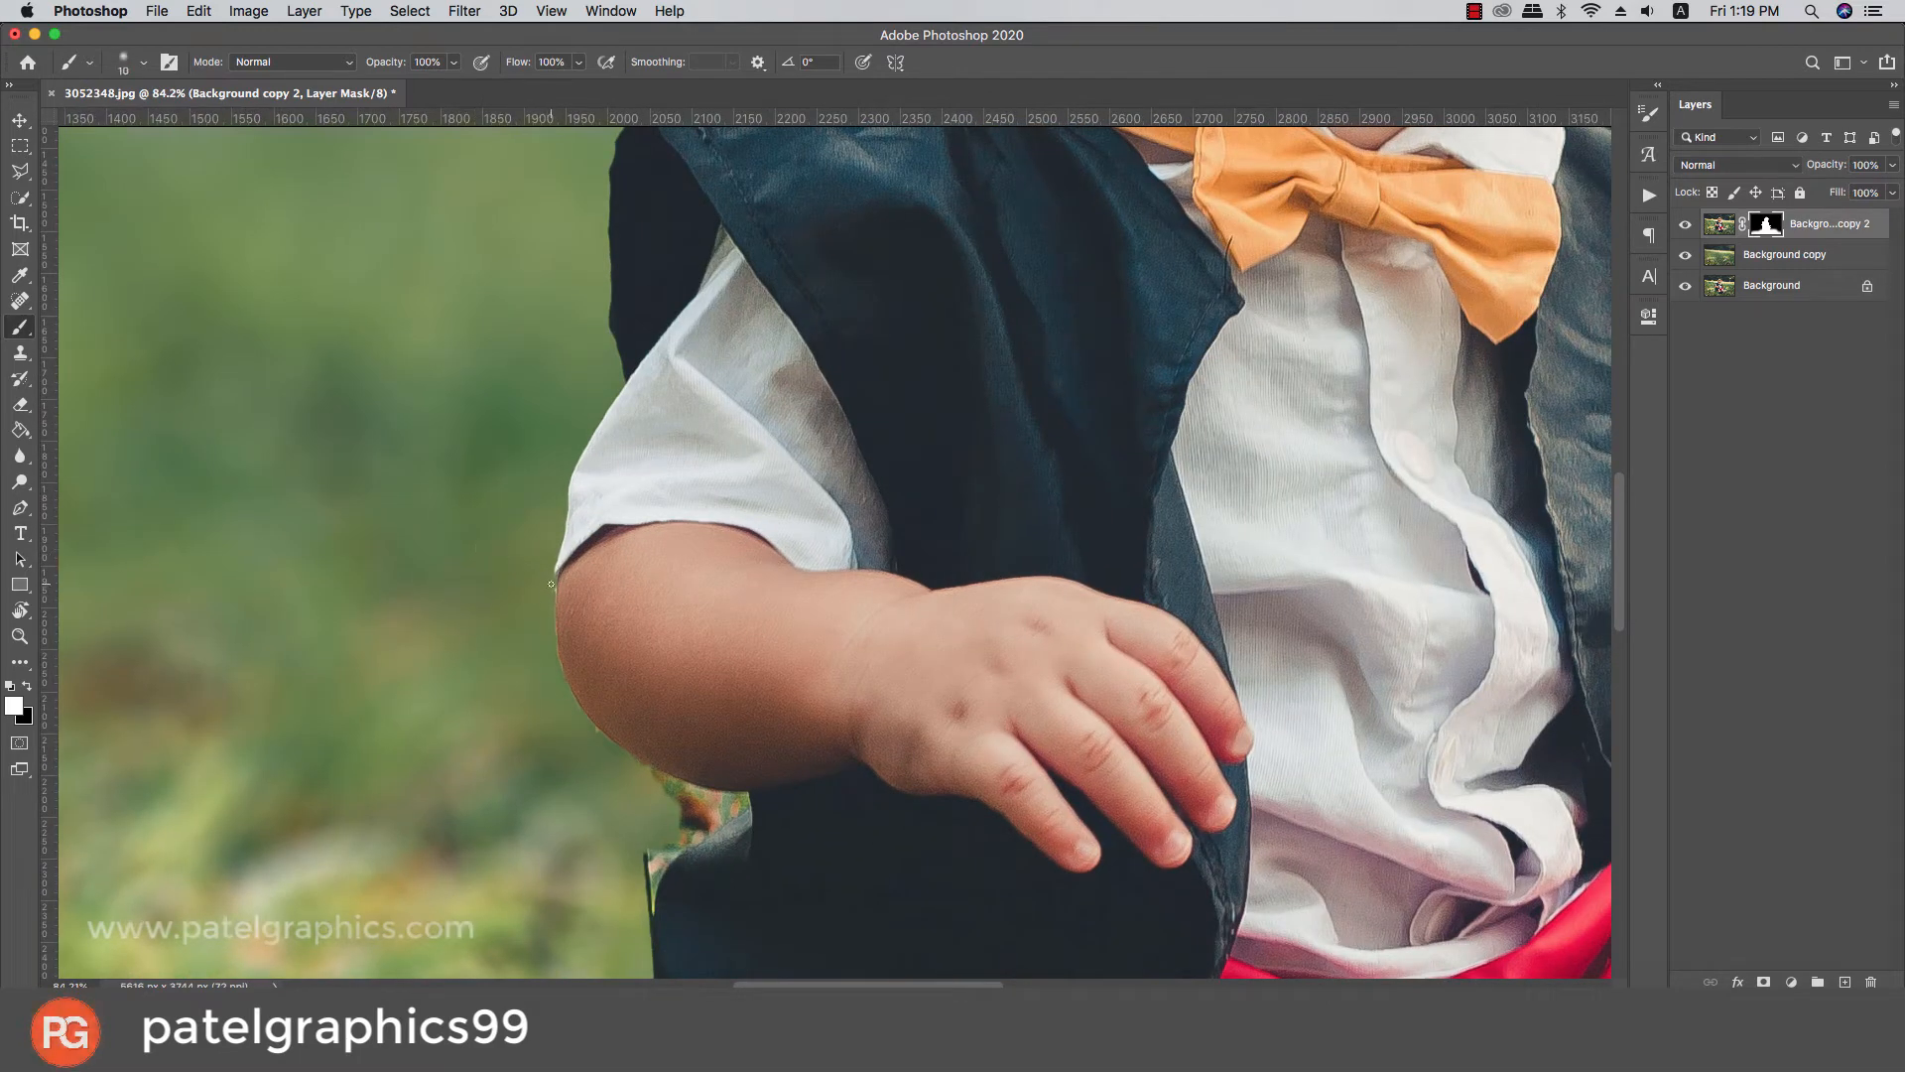
scroll(550, 585, up, 2)
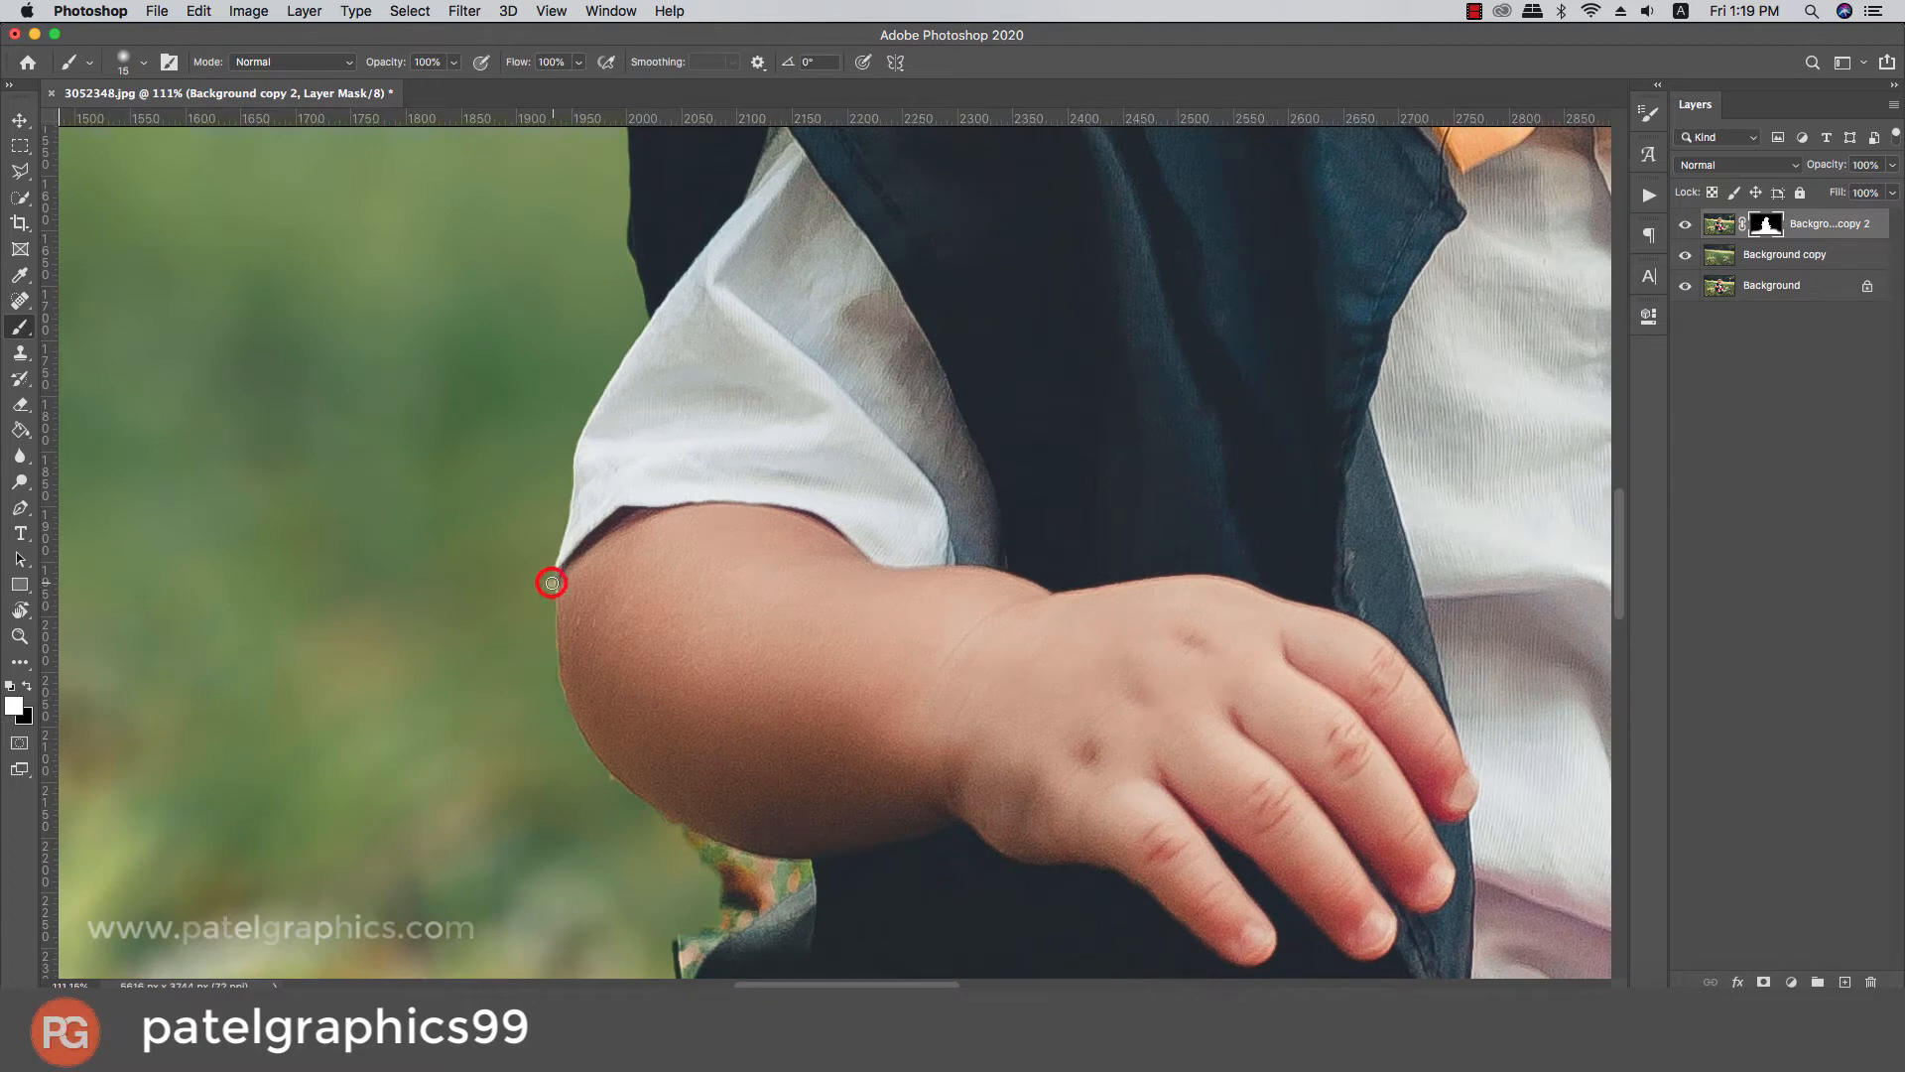
key(super+z)
key(bracketright)
key(bracketright)
key(bracketright)
key(bracketright)
key(bracketright)
key(bracketright)
key(x)
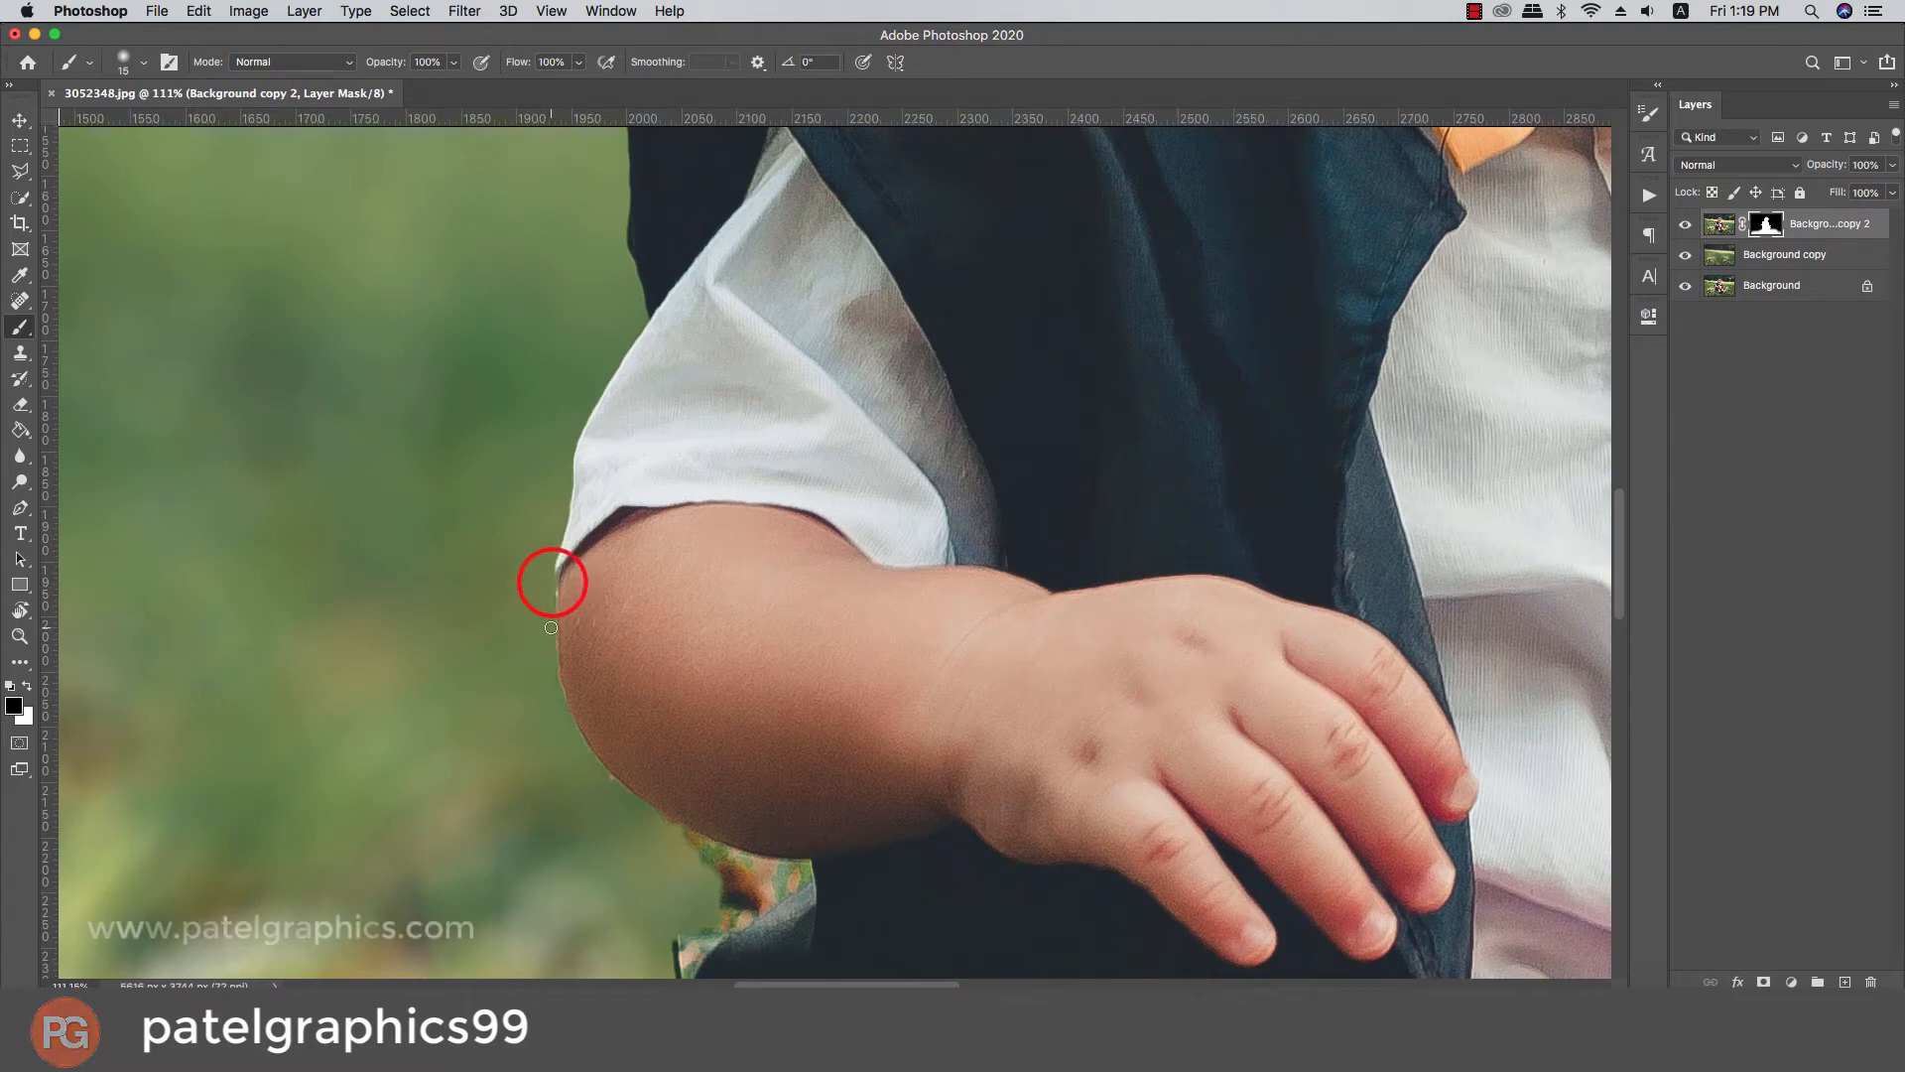
shift+click(550, 630)
shift+click(557, 679)
shift+click(573, 733)
shift+click(623, 791)
shift+click(677, 832)
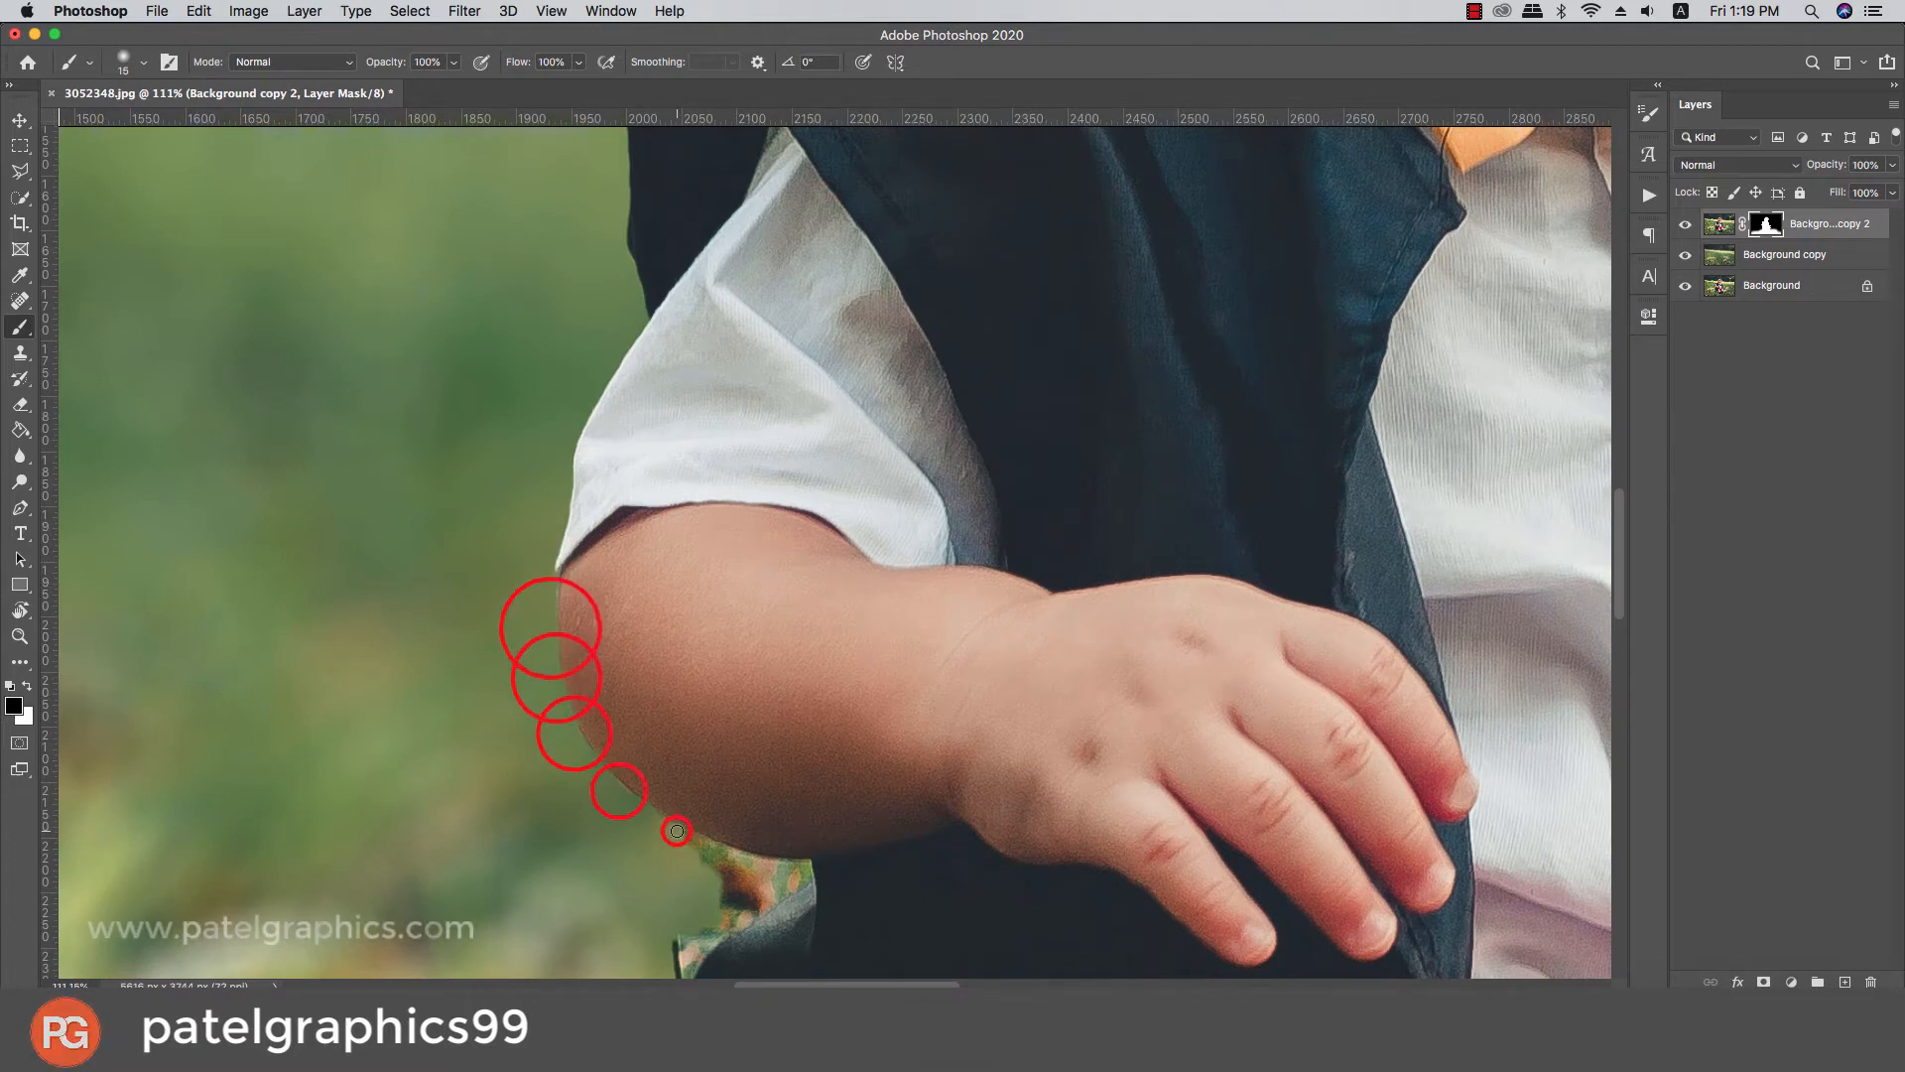
Mask out the fringe along the underside of the bent arm as far as the vest with the 15 px black brush
shift+click(753, 858)
shift+click(802, 870)
shift+click(739, 854)
shift+click(661, 822)
shift+click(610, 778)
mouse_move(574, 735)
mouse_down()
mouse_move(545, 619)
mouse_move(640, 805)
mouse_move(781, 866)
mouse_up()
shift+click(805, 866)
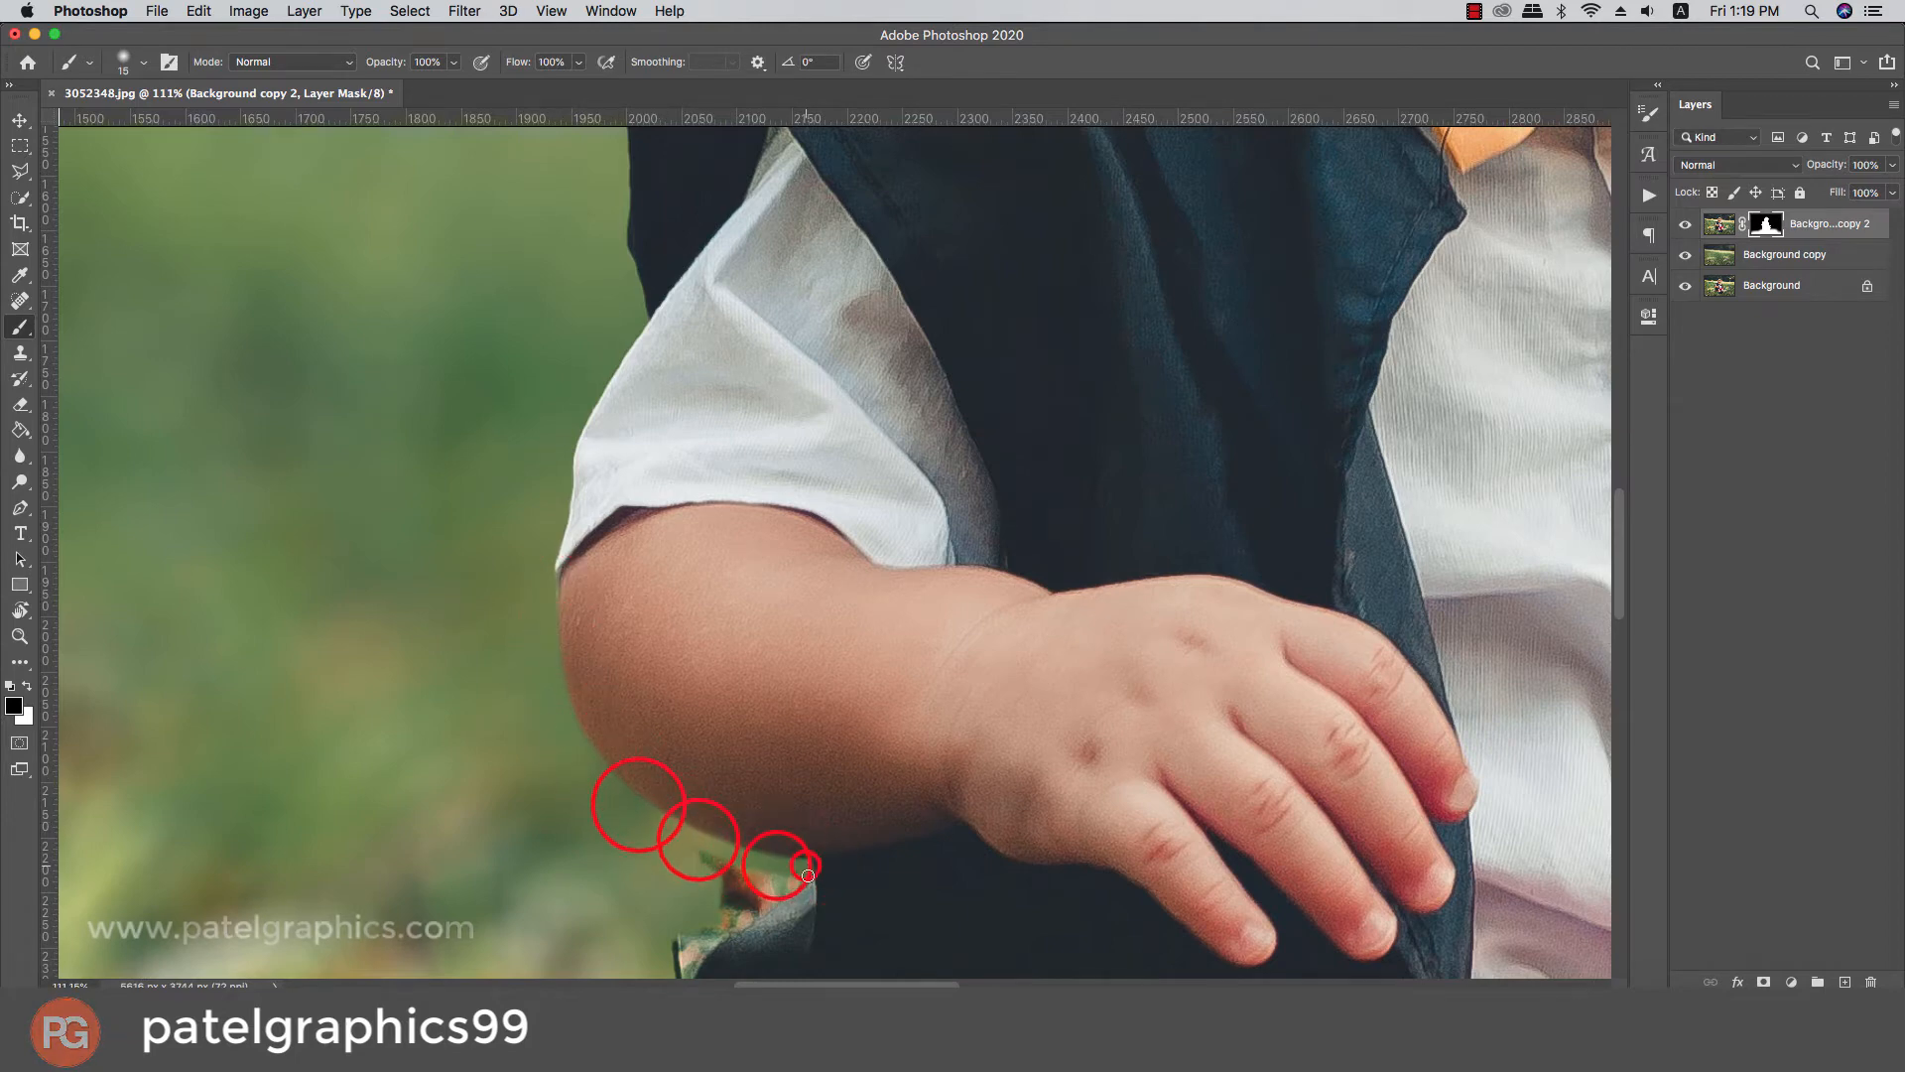
Mask out the sharp grass remnants between the elbow and the vest and down the vest's outer edge, enlarging the black brush to 30 px
shift+click(741, 927)
shift+click(715, 936)
scroll(715, 936, down, 5)
key(])
shift+click(712, 717)
drag(700, 735, 680, 931)
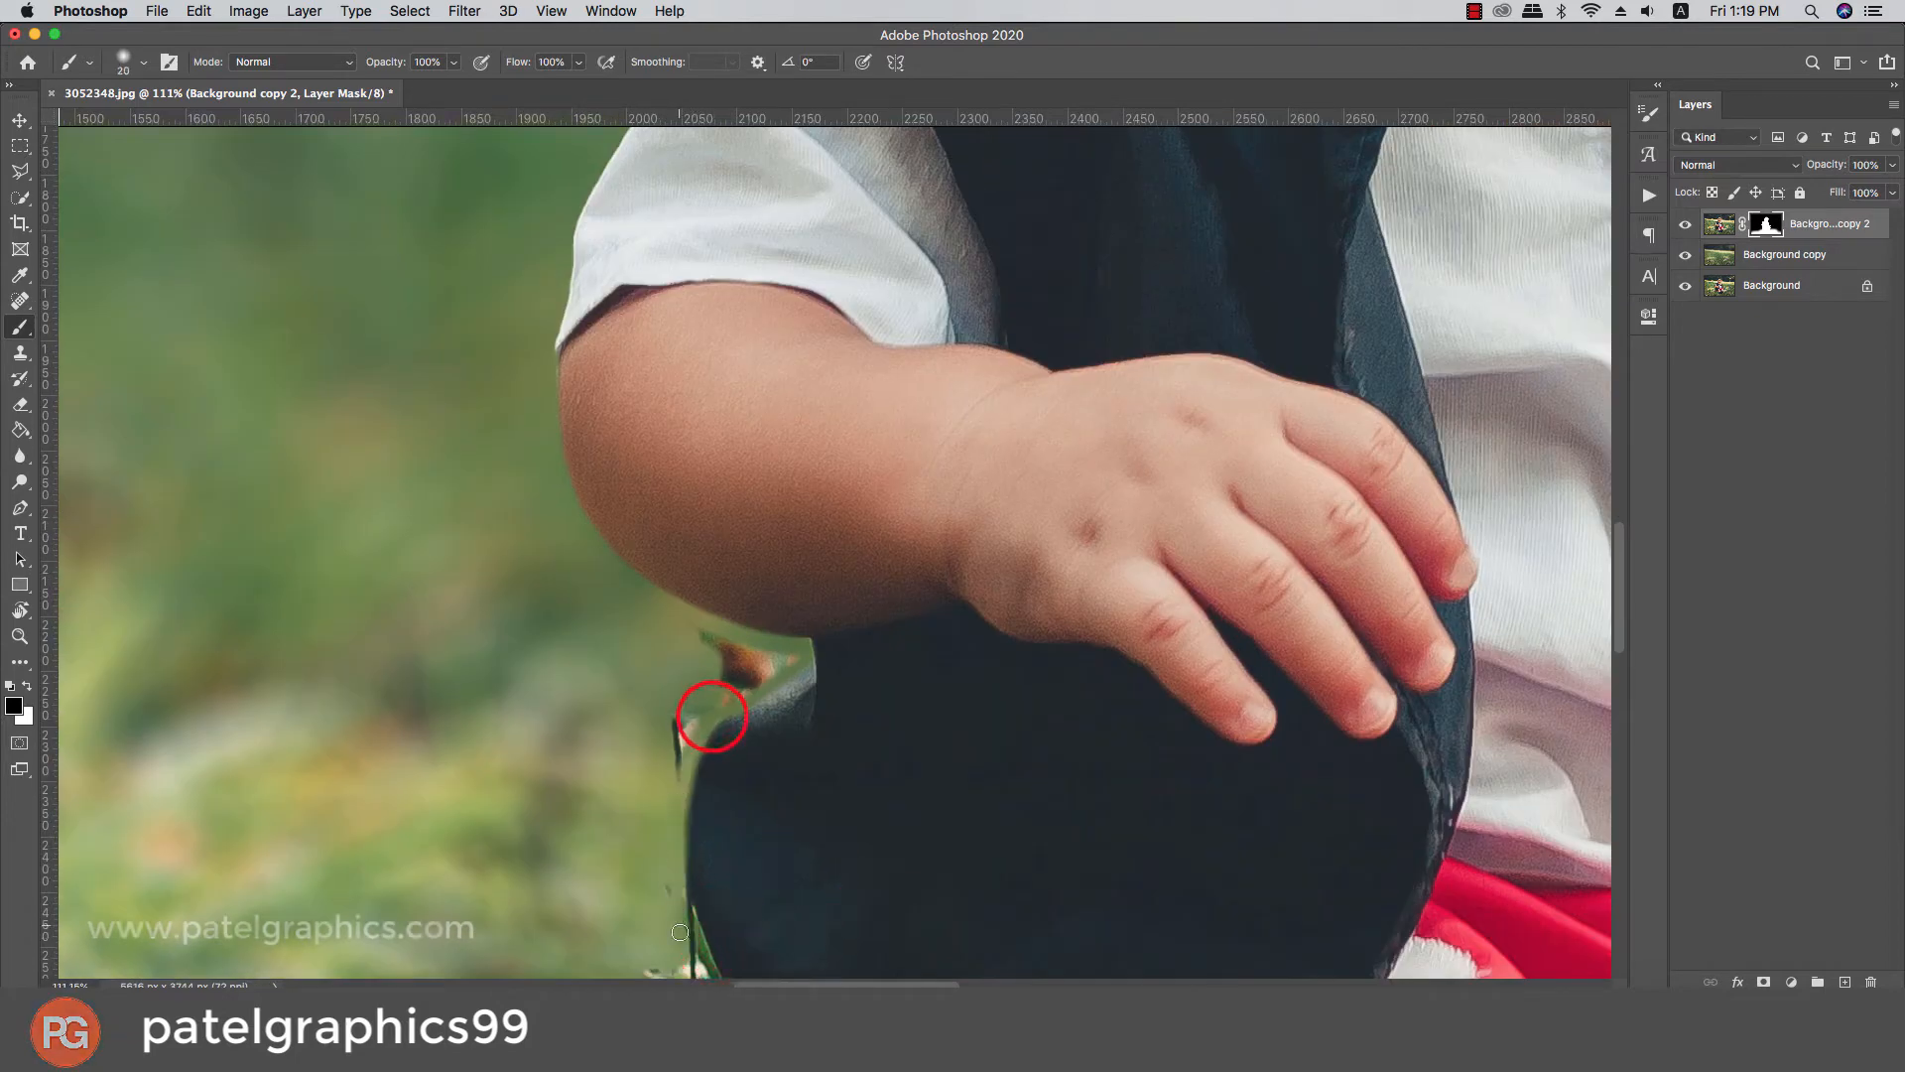
key(])
mouse_move(663, 774)
mouse_down()
mouse_move(700, 663)
mouse_move(795, 664)
mouse_up()
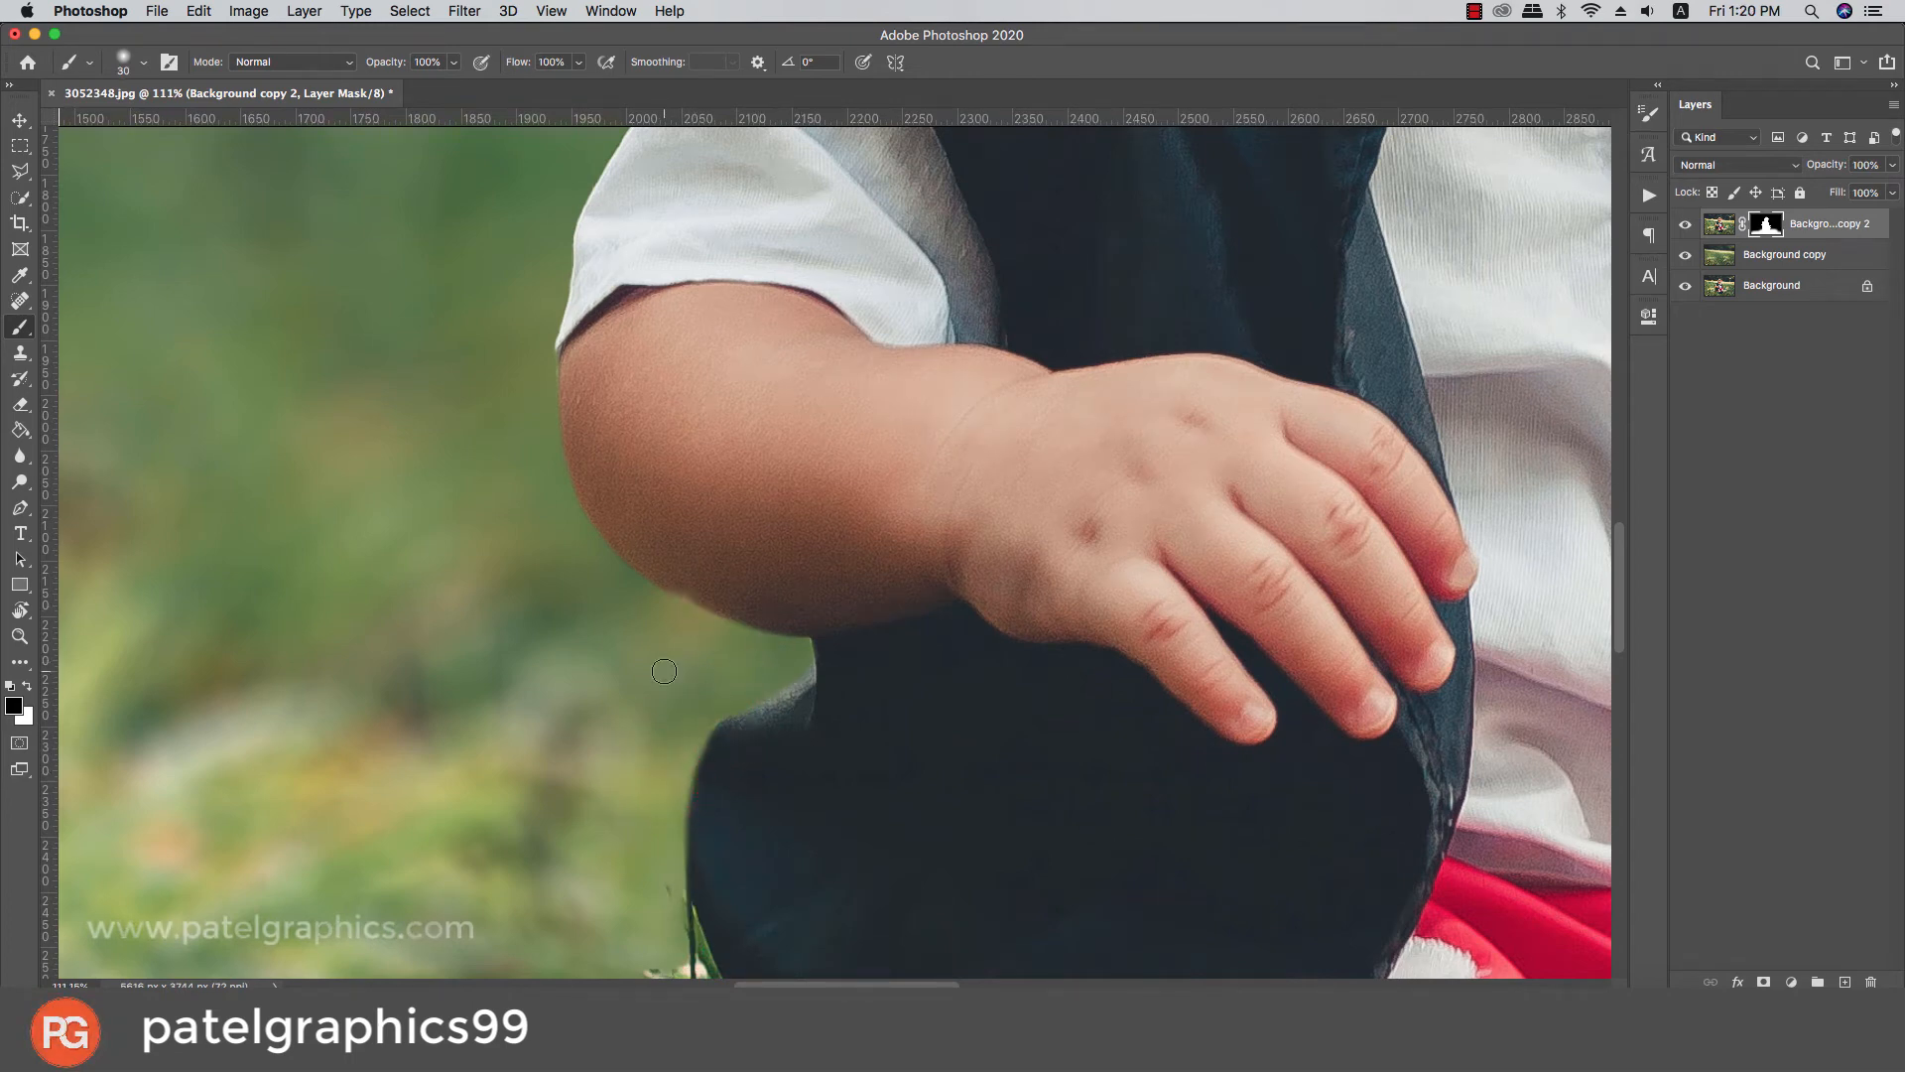
Mask out the sharp grass along the vest's lower outer edge down to the fold, reducing the black brush to 15 px
scroll(663, 672, down, 7)
drag(669, 543, 675, 592)
key([)
key([)
key([)
shift+click(675, 560)
shift+click(696, 621)
shift+click(731, 698)
shift+click(746, 718)
shift+click(749, 721)
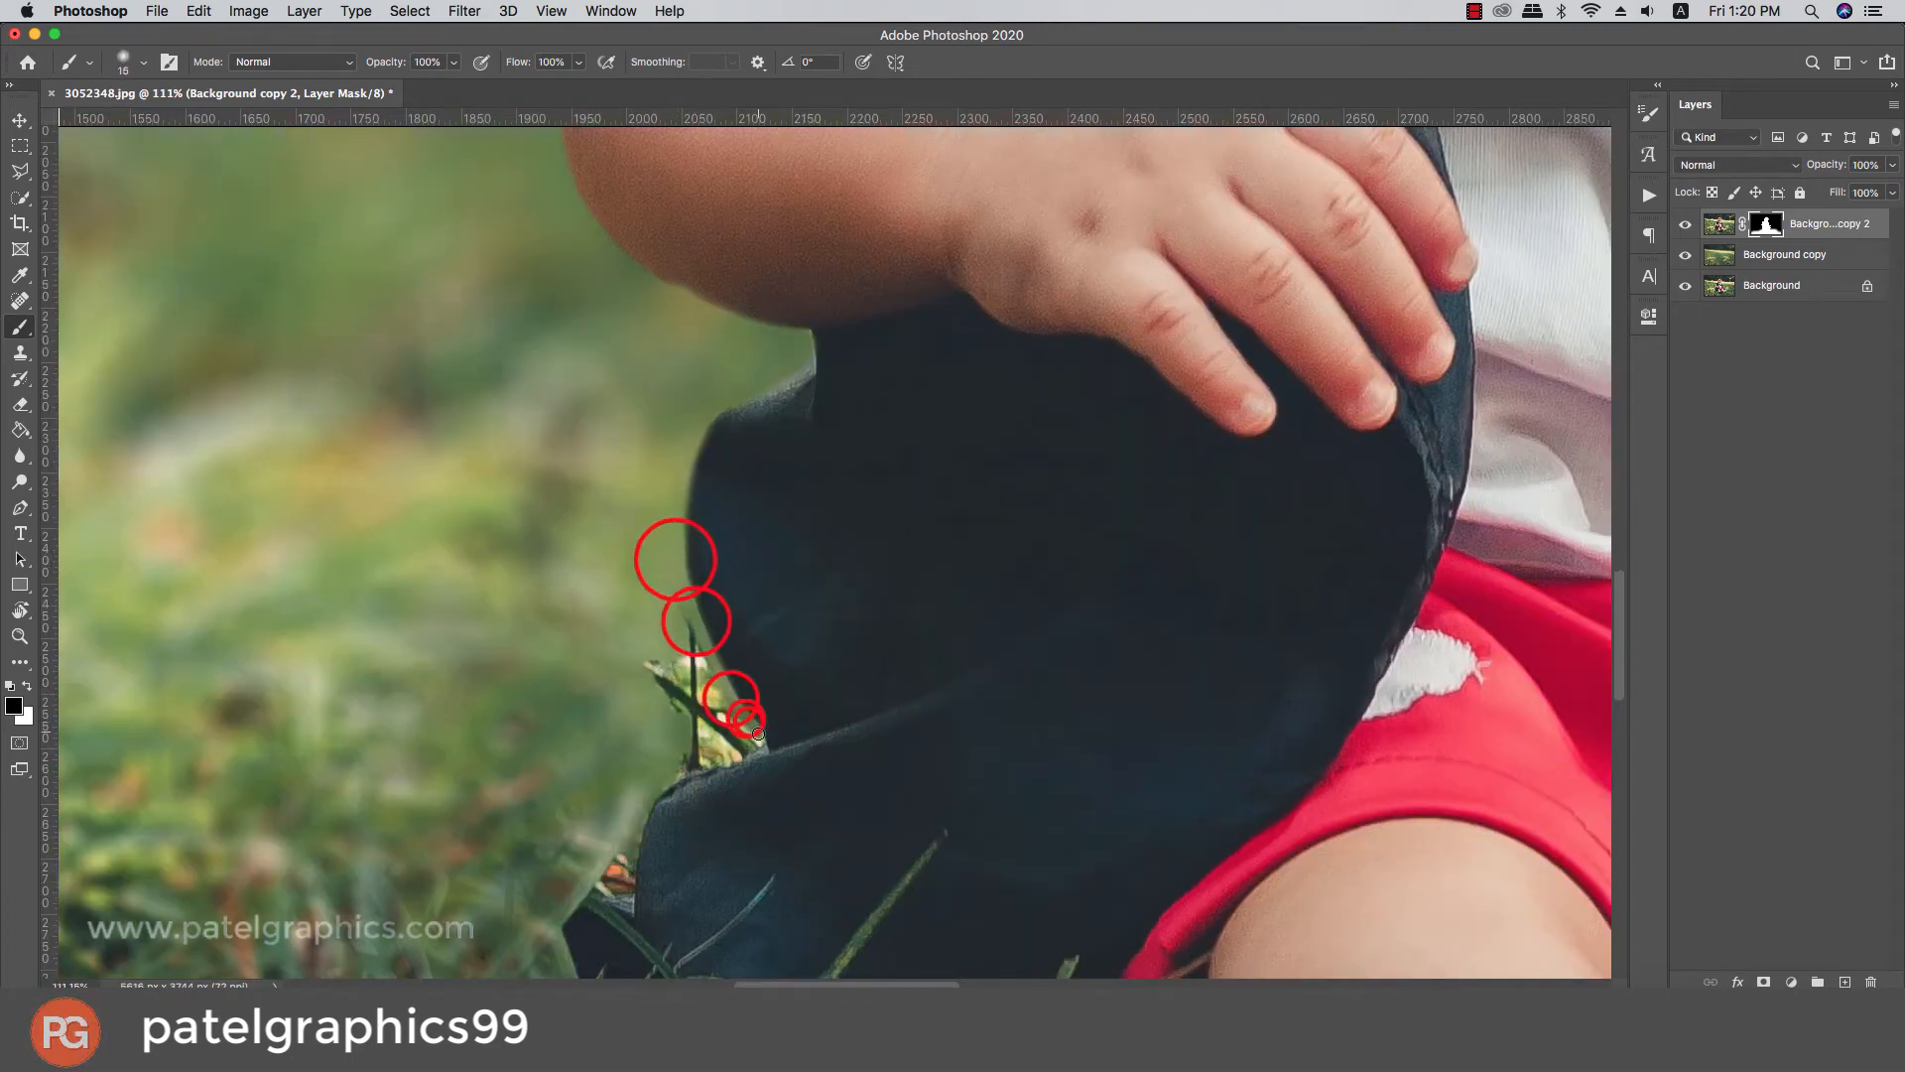
Mask out the remaining grass blades around the vest's lower fold and corner with the black brush enlarged to 35 px
key(])
key(])
key(])
mouse_move(633, 865)
mouse_down()
mouse_move(544, 894)
mouse_move(596, 866)
mouse_up()
mouse_move(690, 753)
mouse_down()
mouse_move(746, 741)
mouse_move(673, 592)
mouse_move(672, 620)
mouse_up()
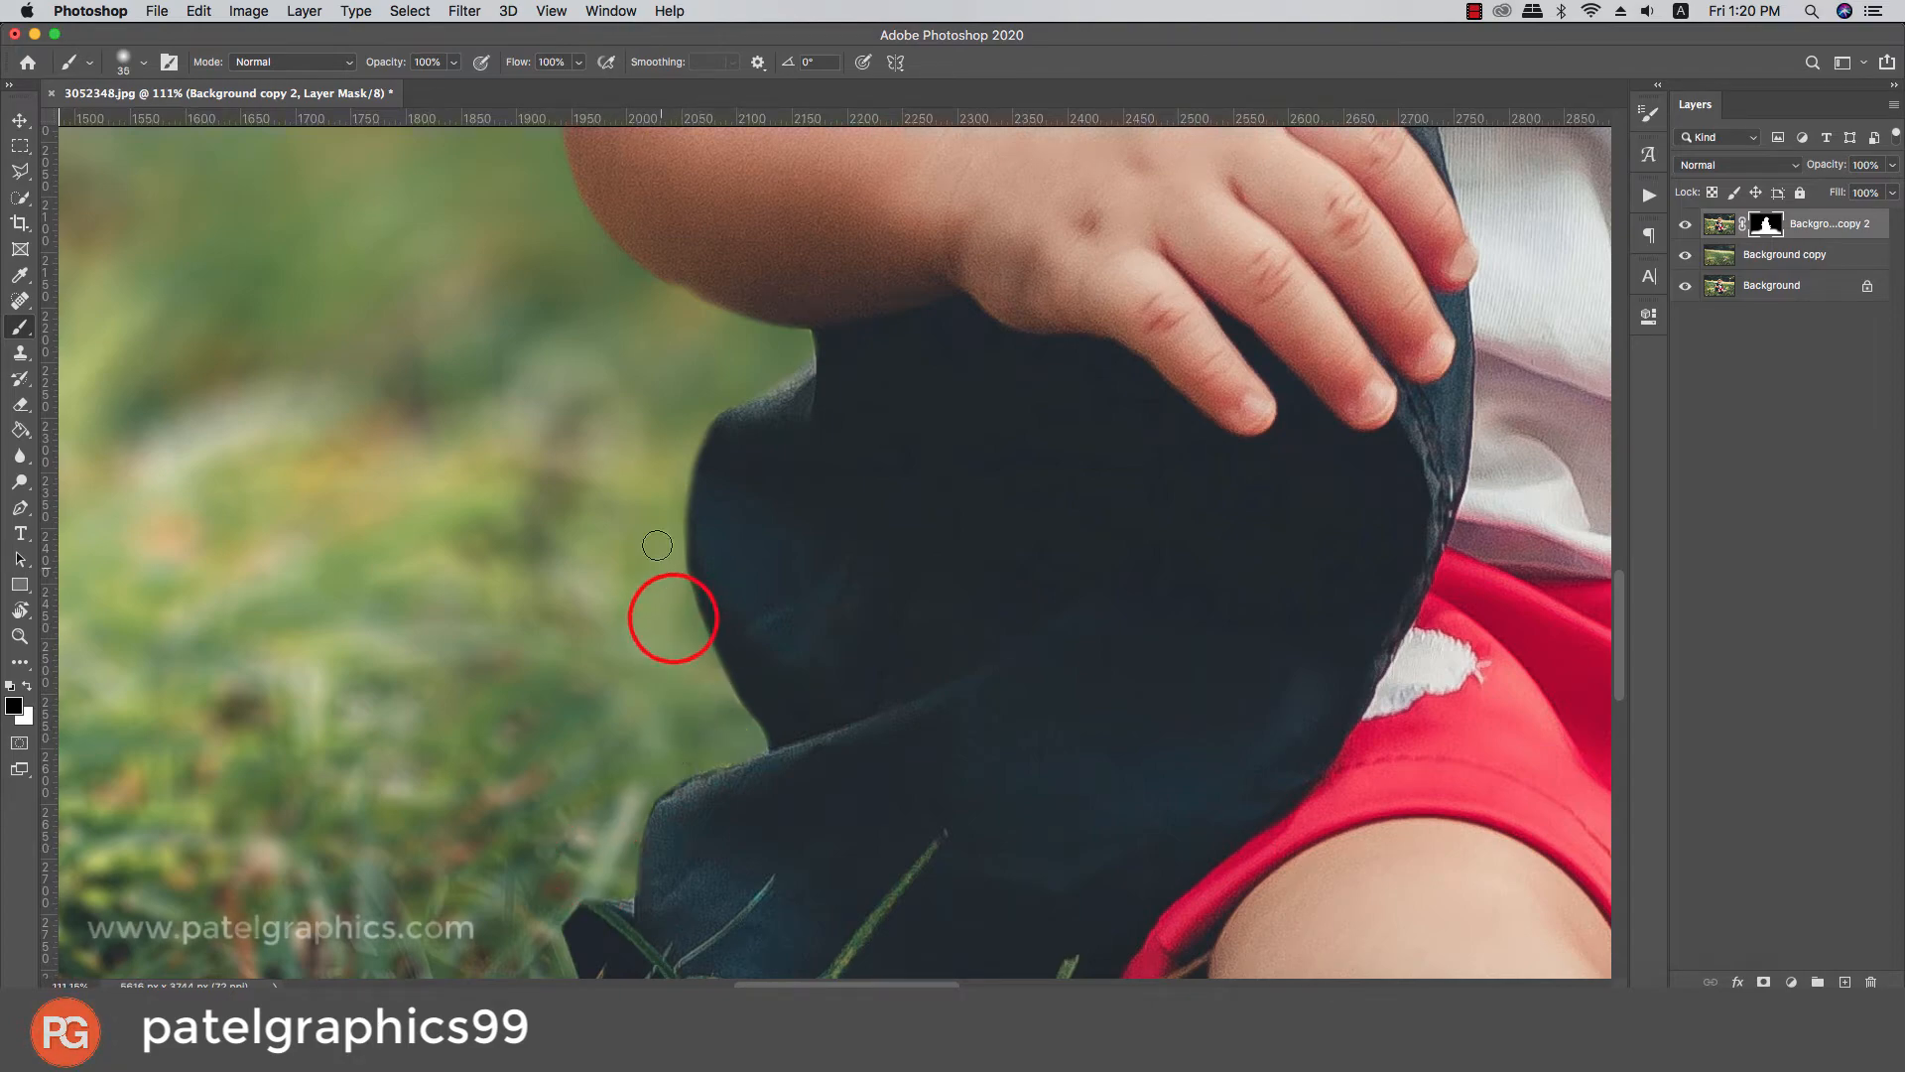
Mask out the dark grass blades between the boy's fist and the red shorts, starting with a 20 px black brush
scroll(695, 635, down, 5)
scroll(1158, 726, right, 5)
scroll(1159, 725, up, 4)
scroll(1158, 726, up, 3)
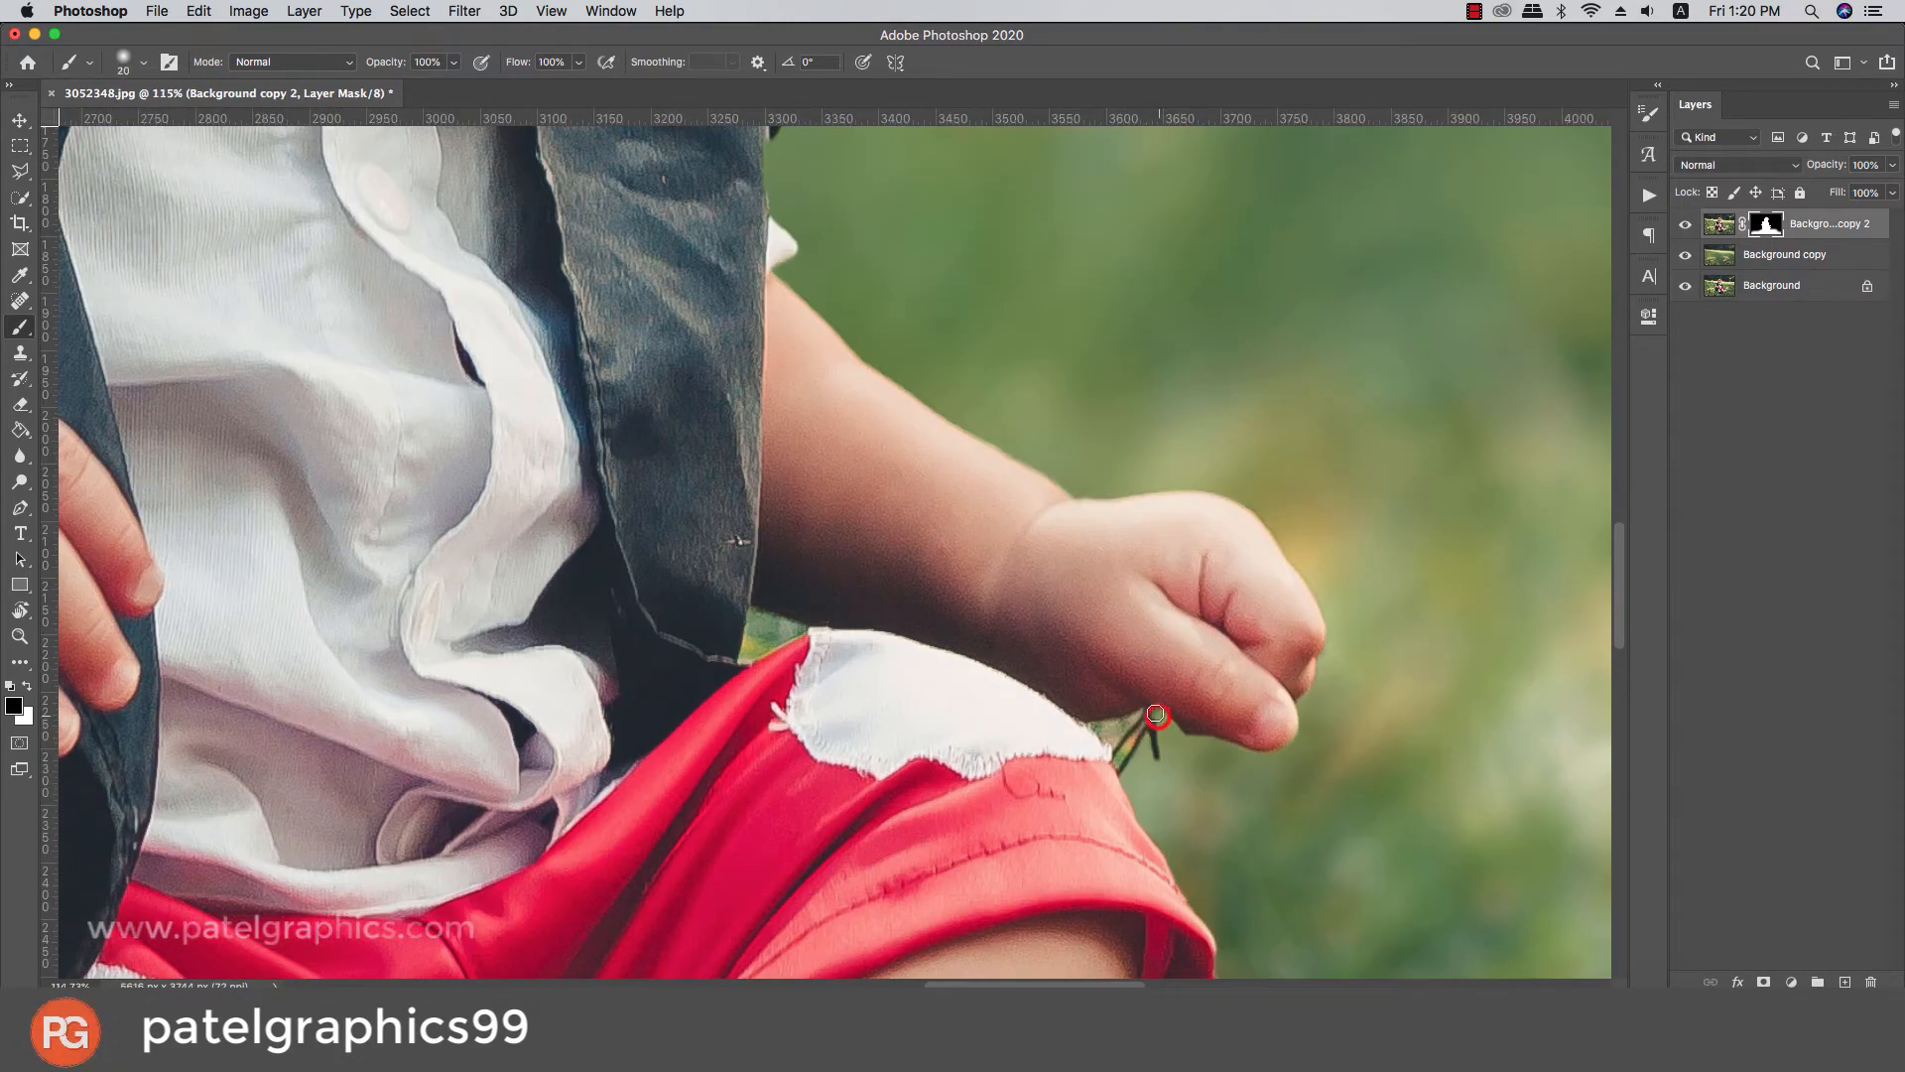
drag(1157, 714, 1101, 725)
key([)
drag(1100, 725, 1117, 760)
drag(1122, 744, 1155, 758)
Mask out the gap between the vest hem and the shorts, and clean the outstretched arm's upper edge with a 15 px brush
key([)
mouse_move(752, 611)
mouse_down()
mouse_move(754, 654)
mouse_move(794, 633)
mouse_move(754, 614)
mouse_move(779, 623)
mouse_move(779, 627)
mouse_up()
key(])
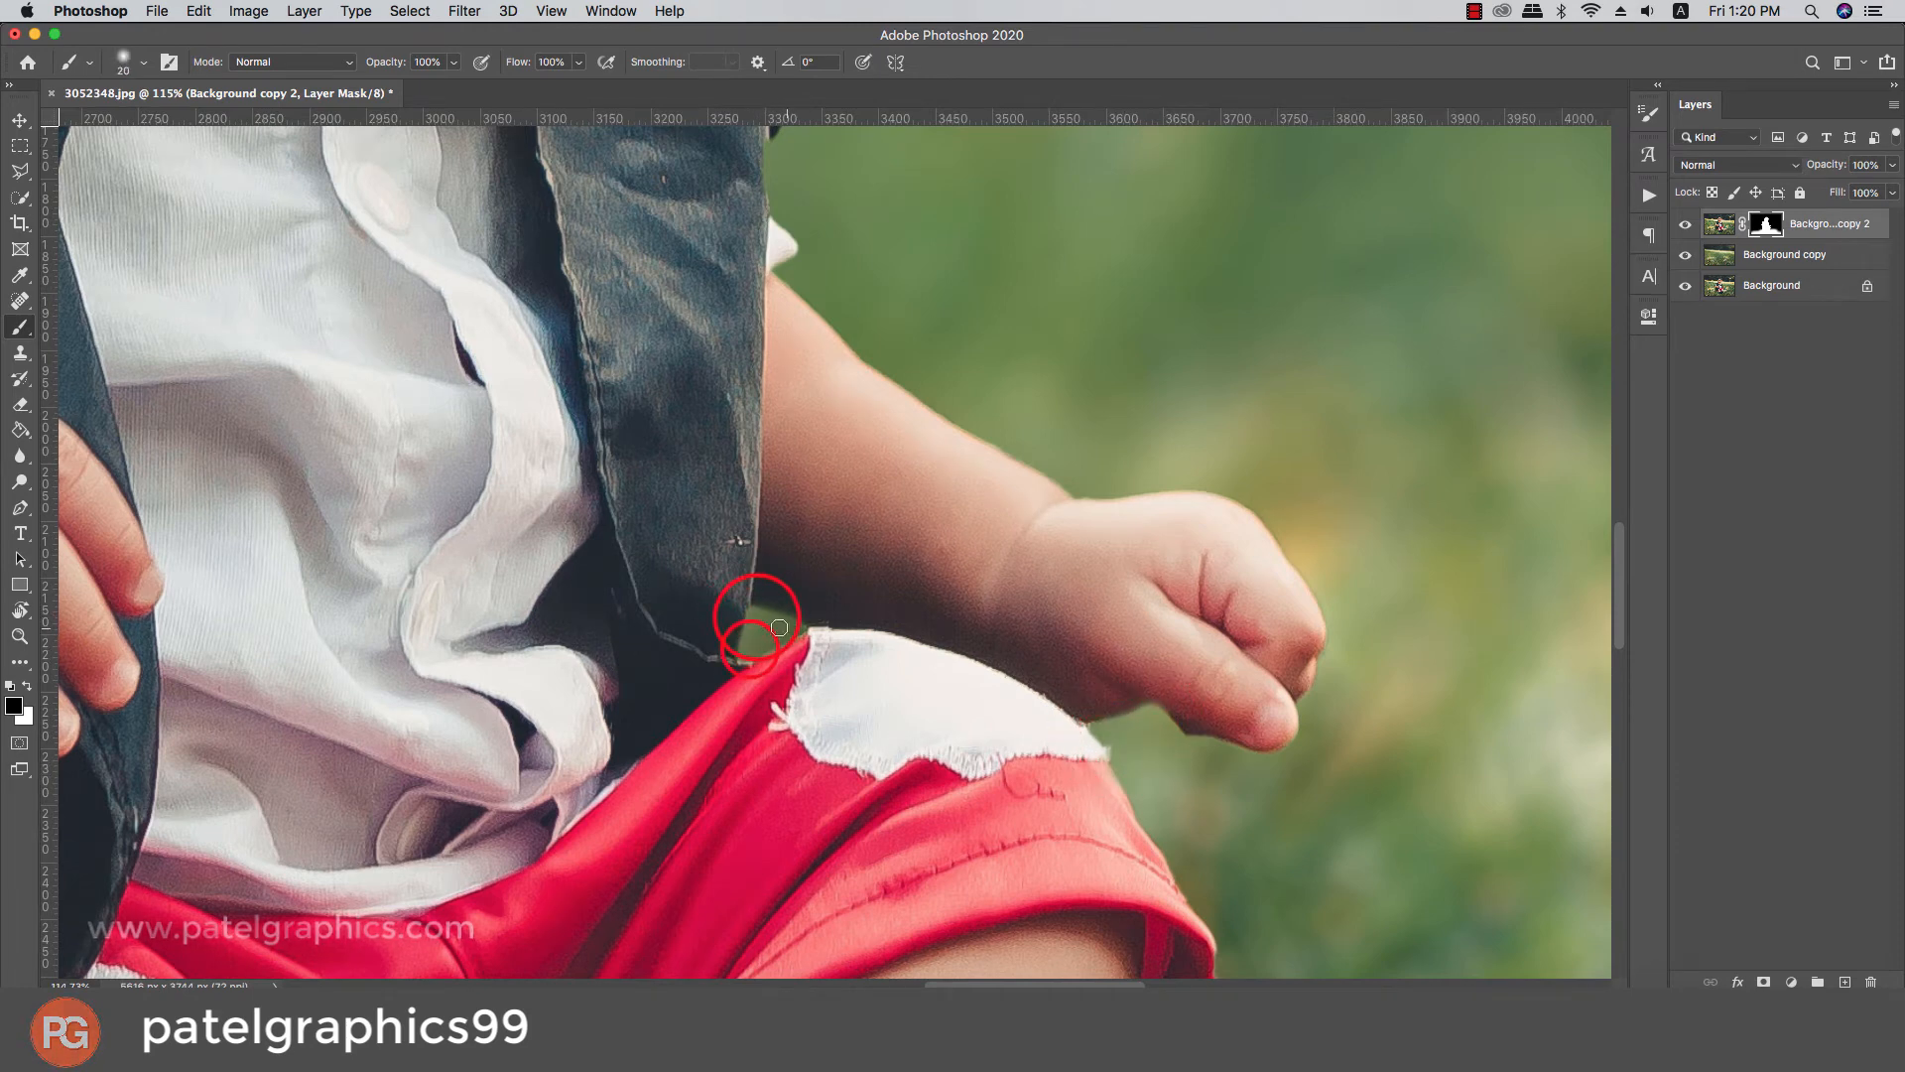
key([)
drag(778, 268, 1047, 471)
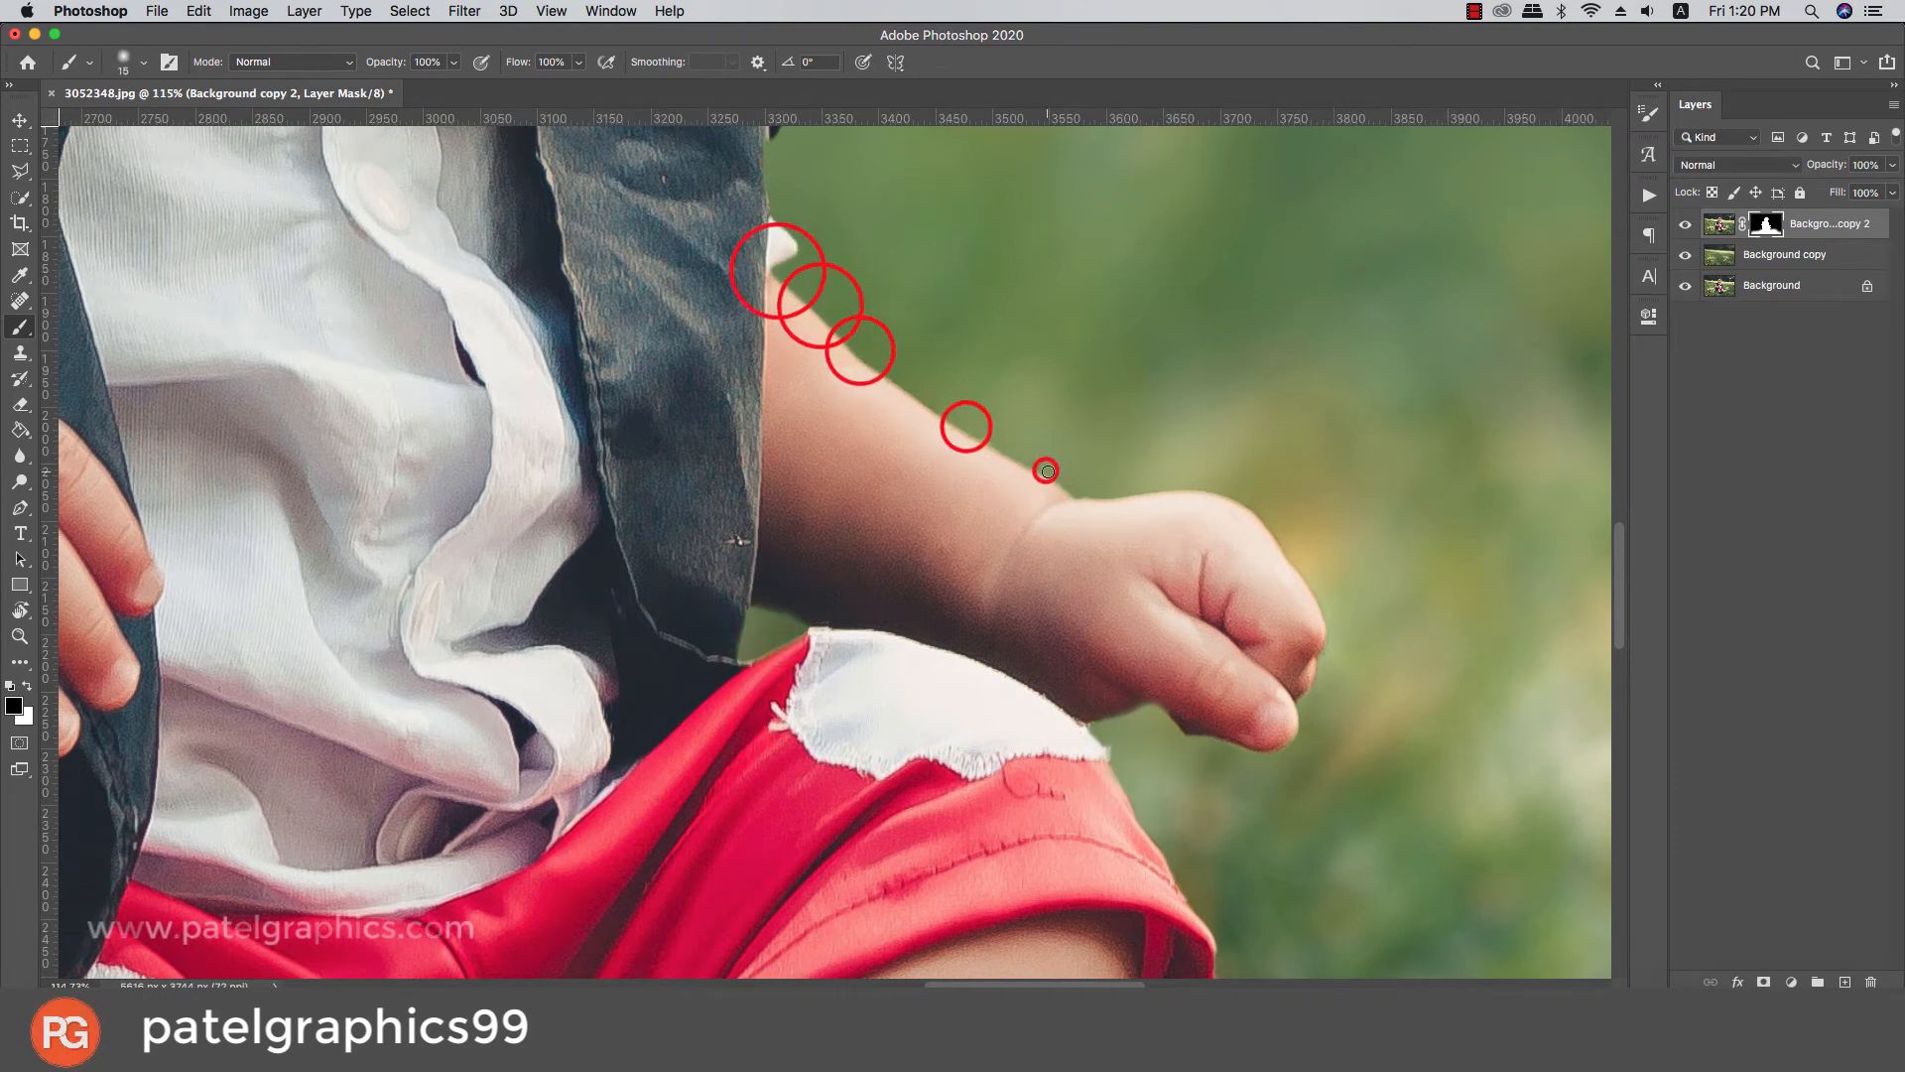
Add an empty layer directly above Background copy and set the foreground colour to pale yellow fffac8
scroll(1152, 416, down, 10)
scroll(784, 521, up, 4)
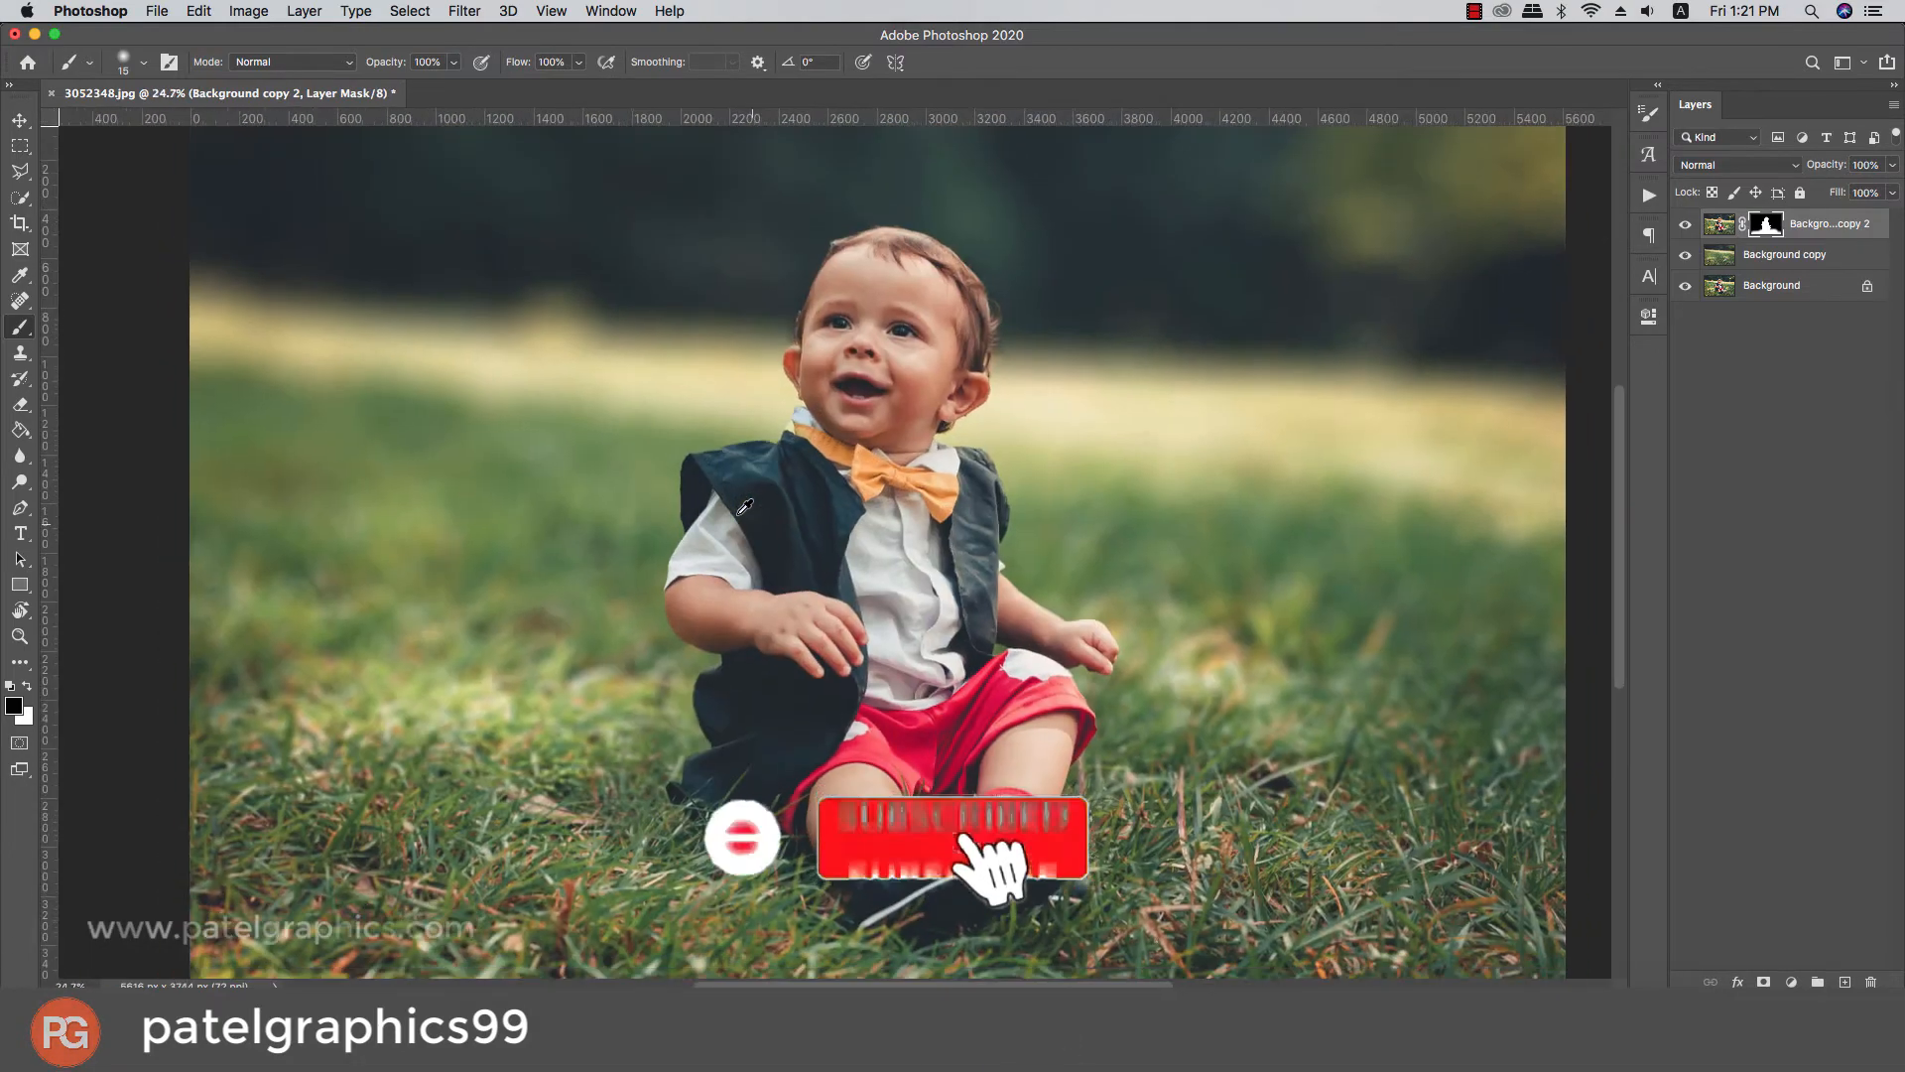
scroll(745, 507, down, 1)
click(1806, 254)
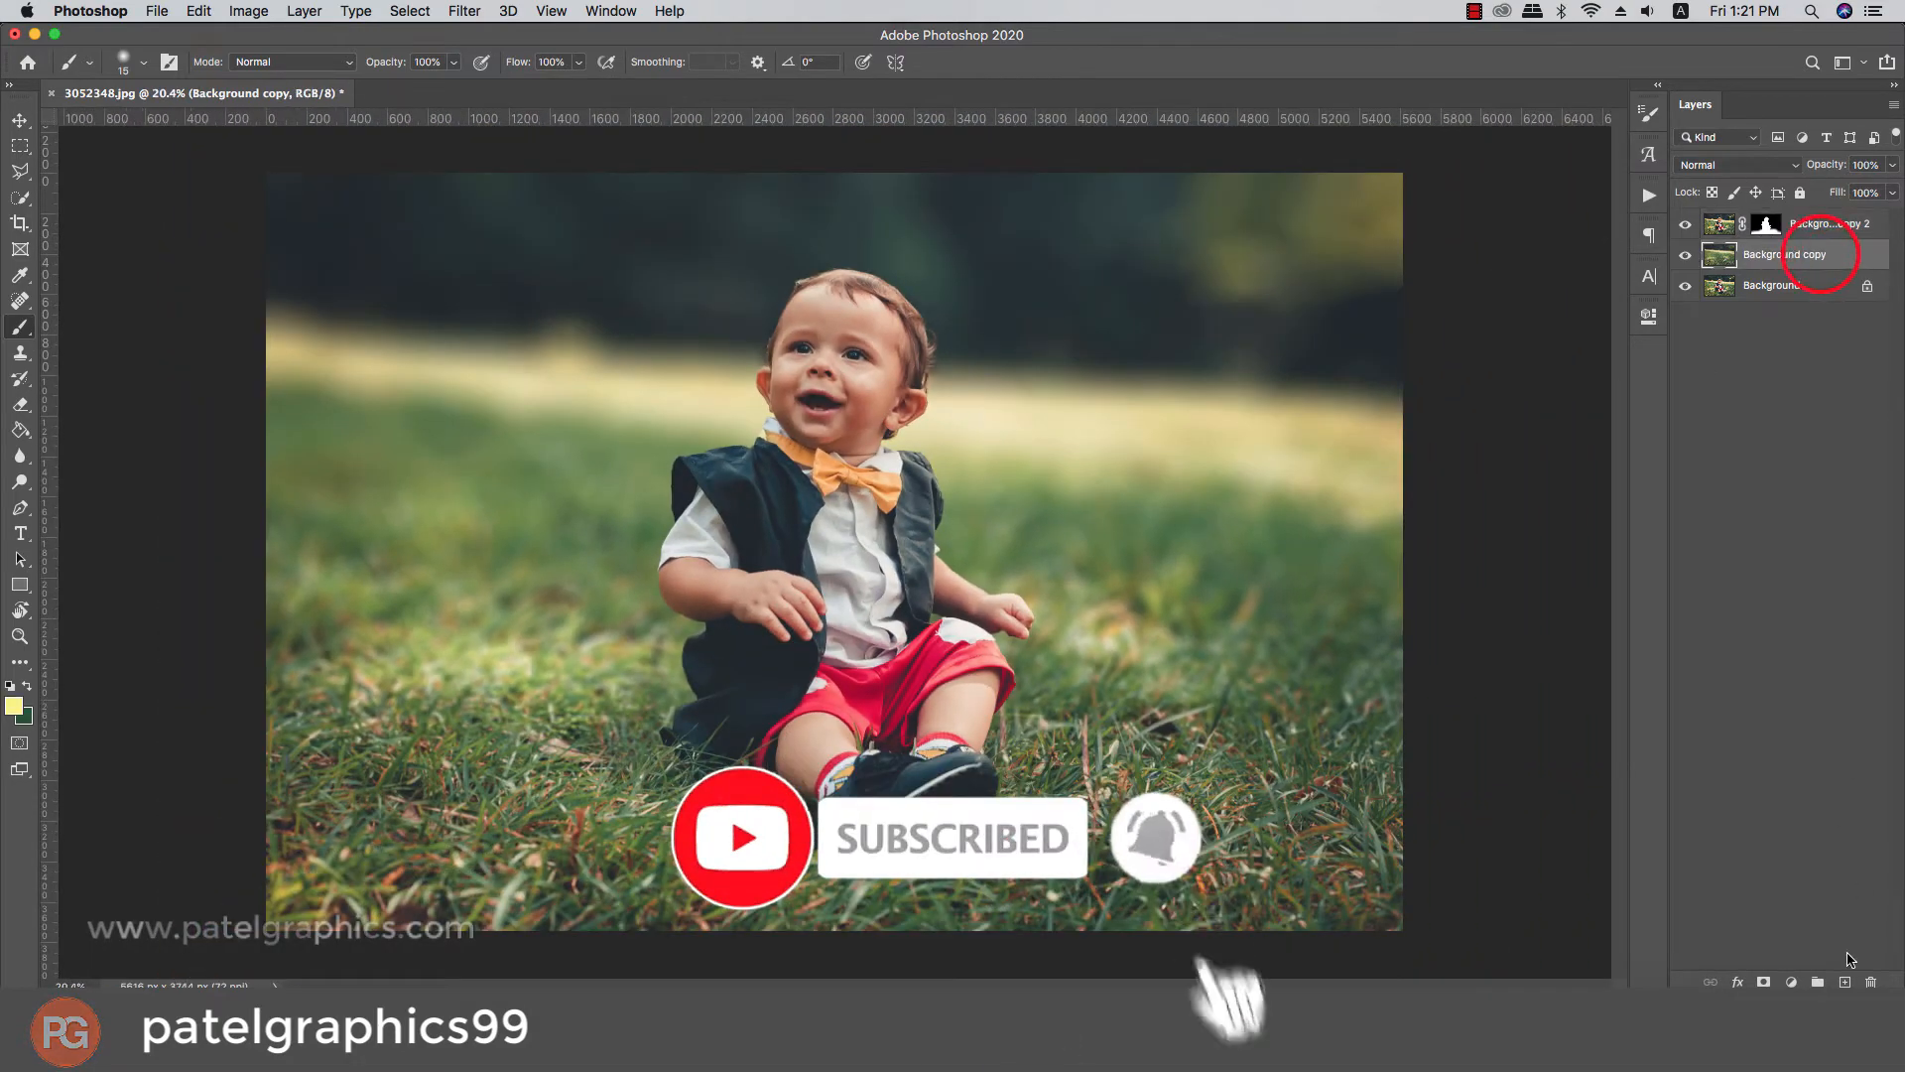
click(1845, 981)
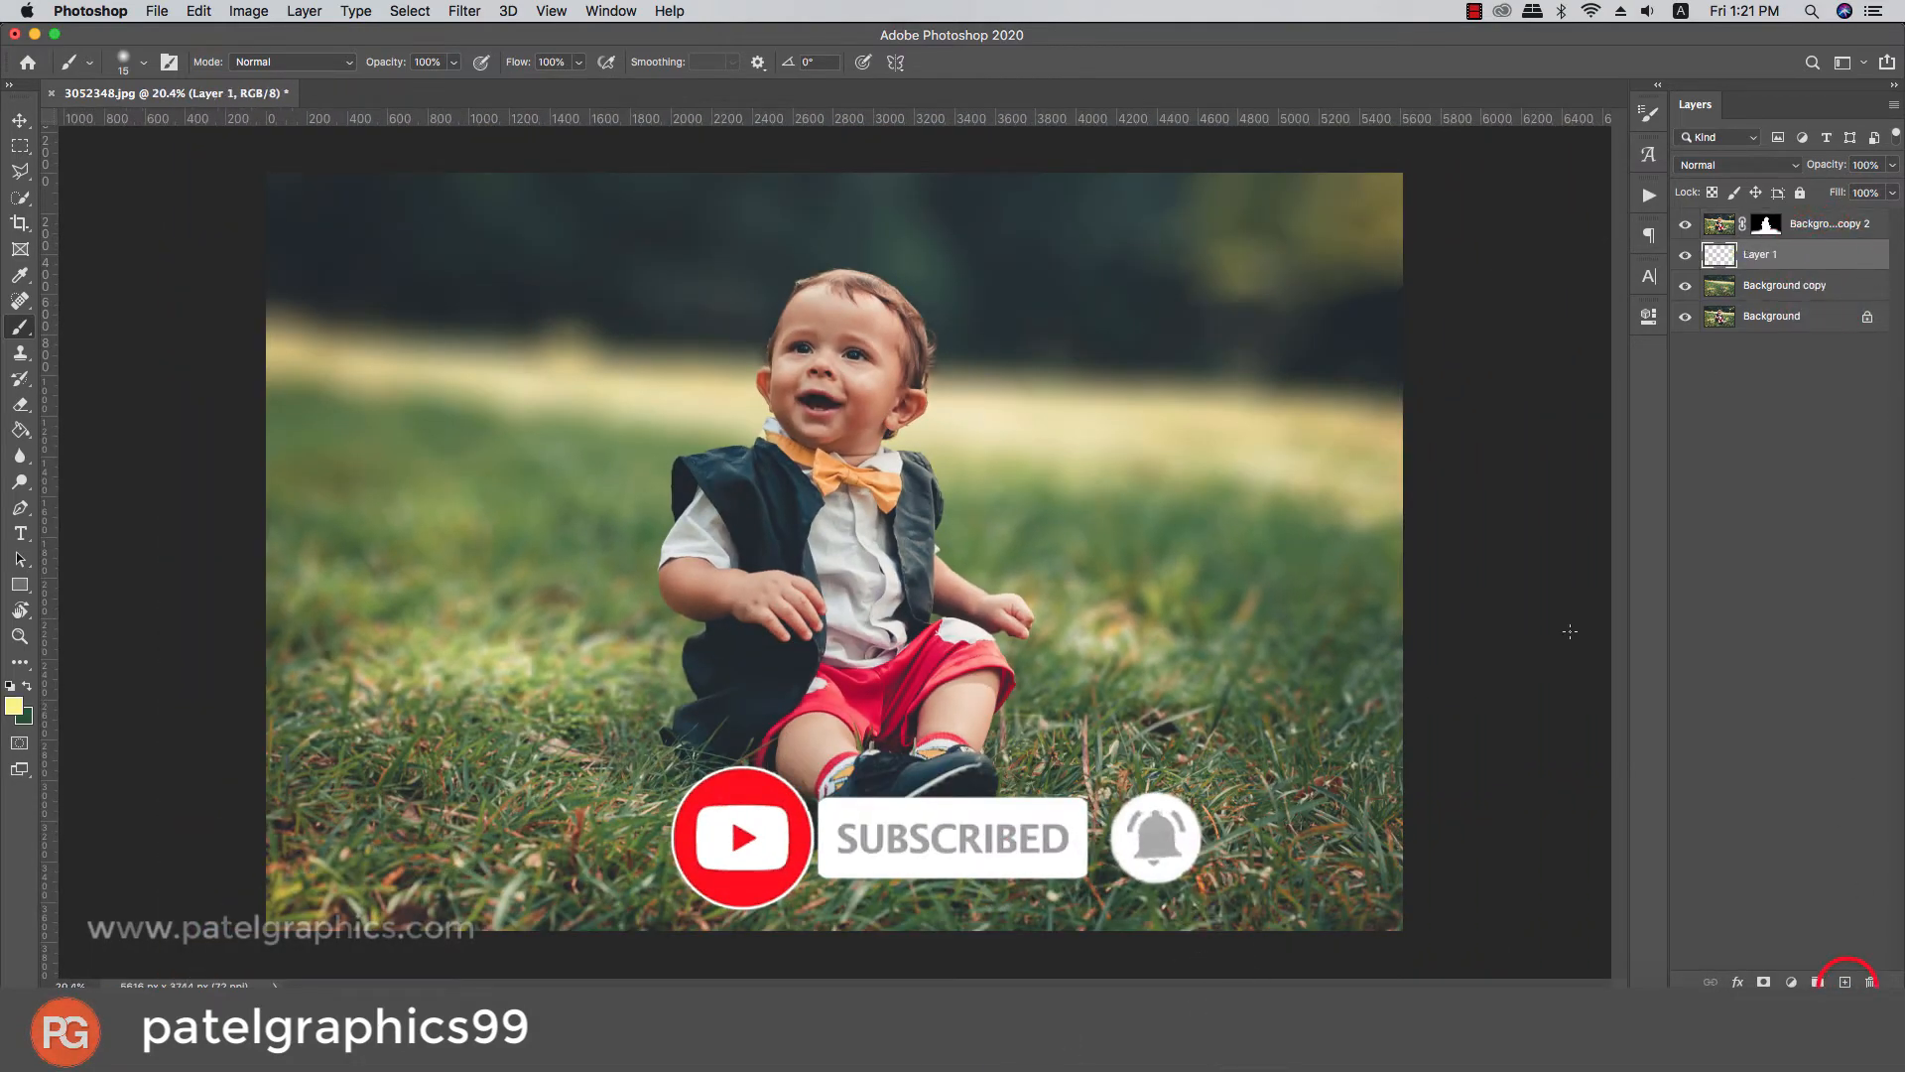
click(15, 704)
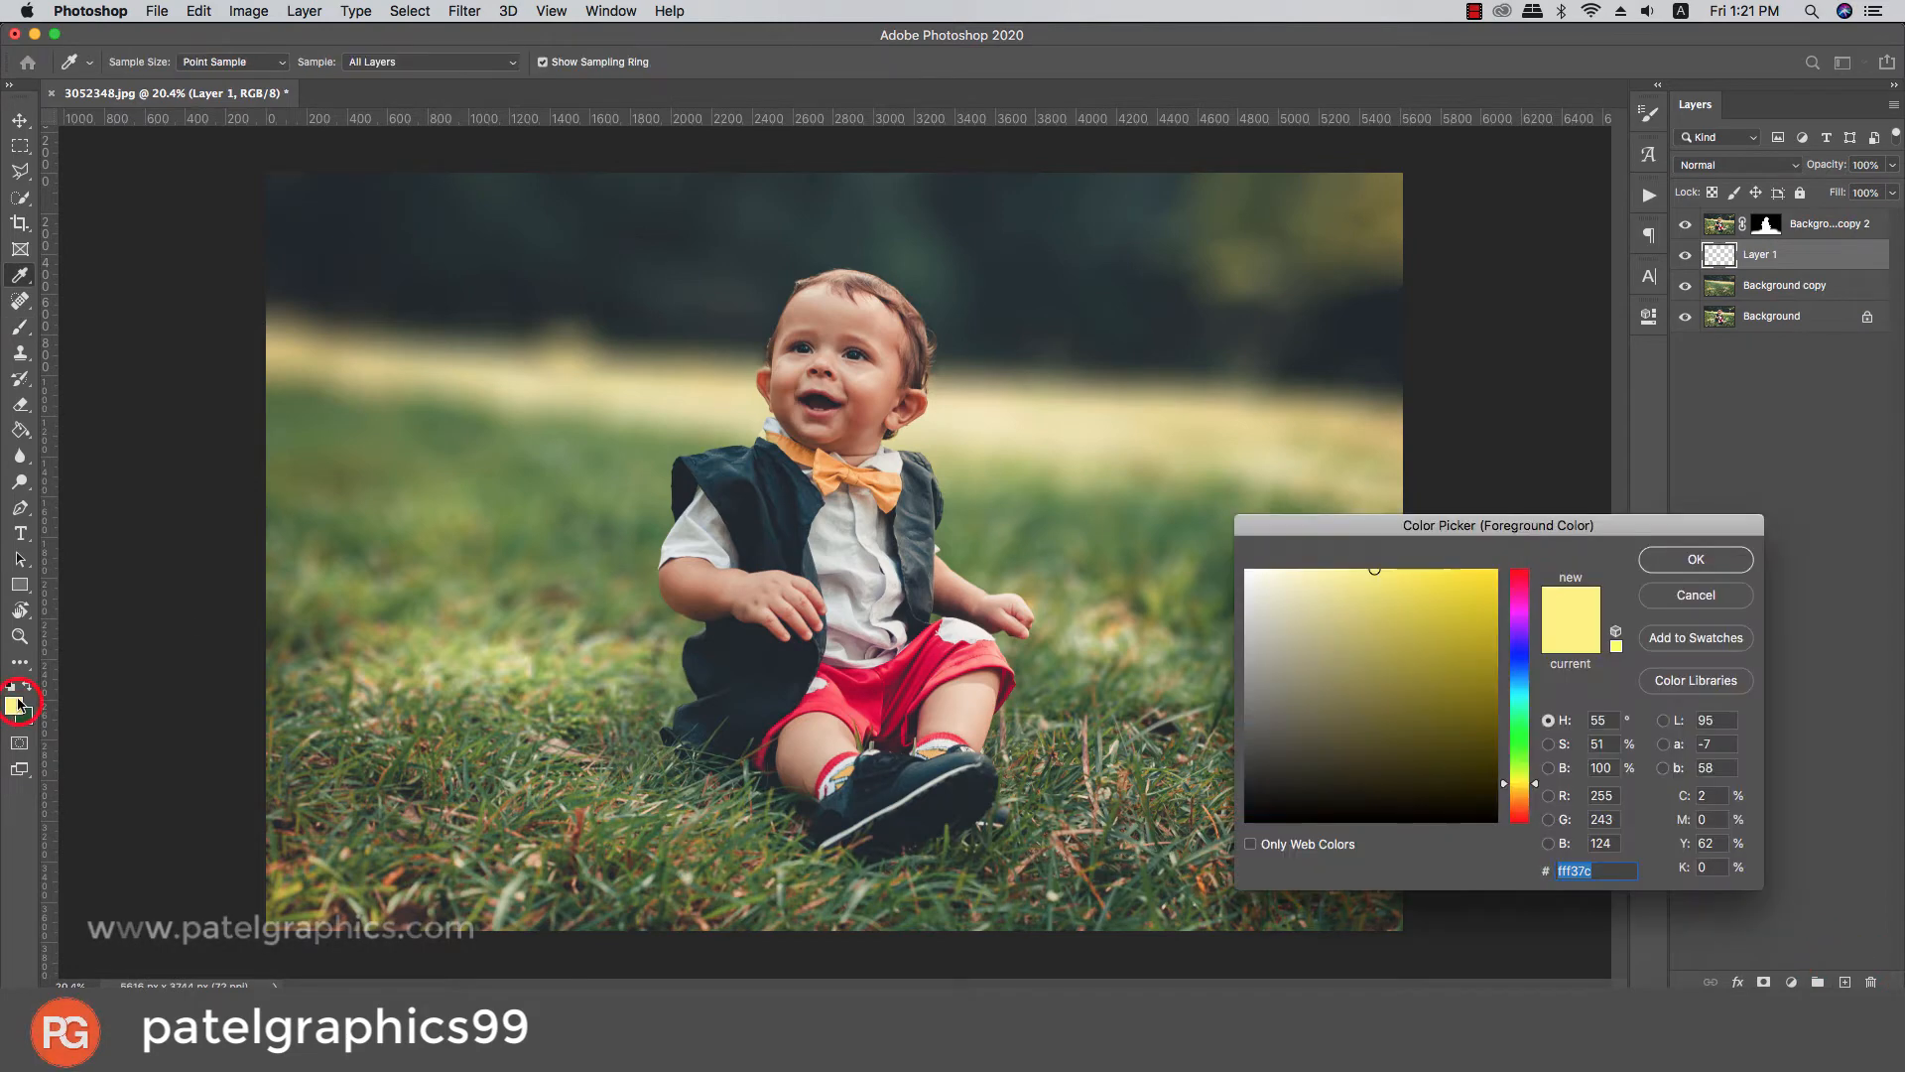
click(1298, 613)
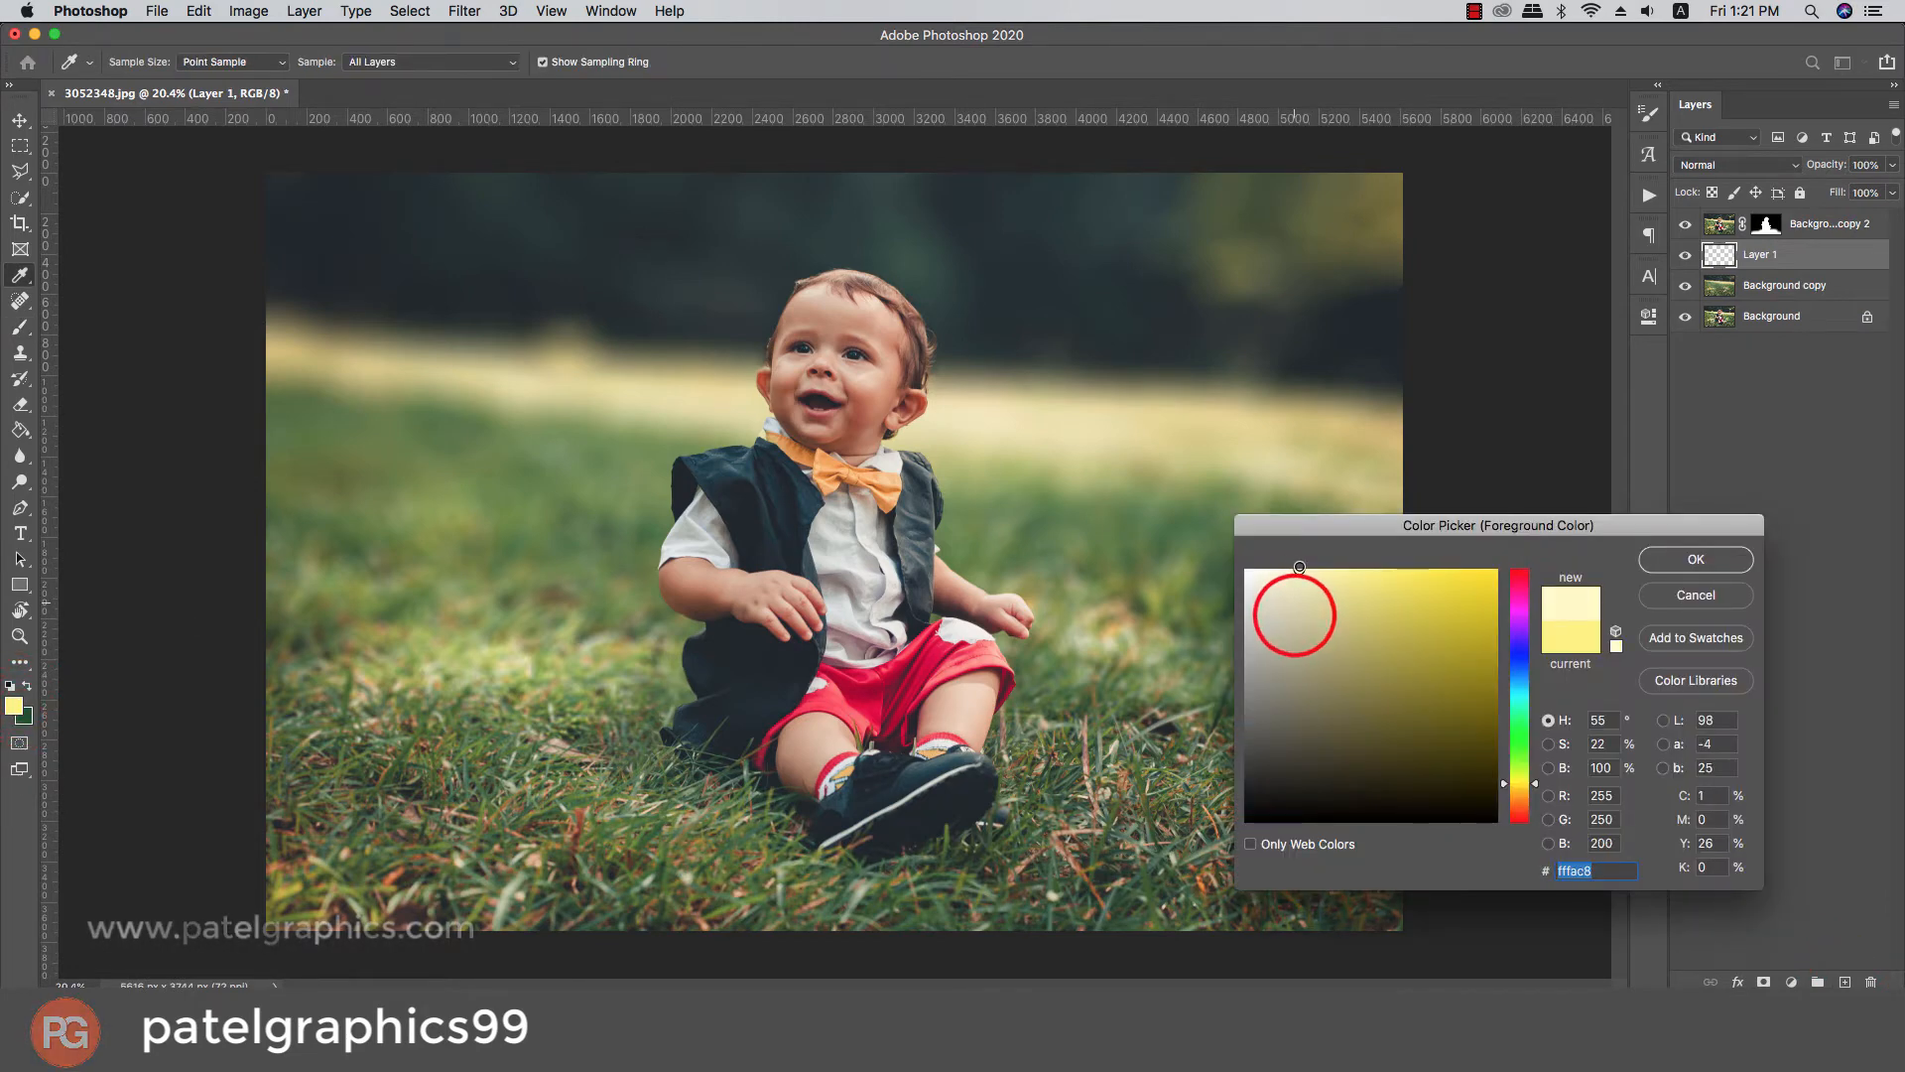
click(1694, 558)
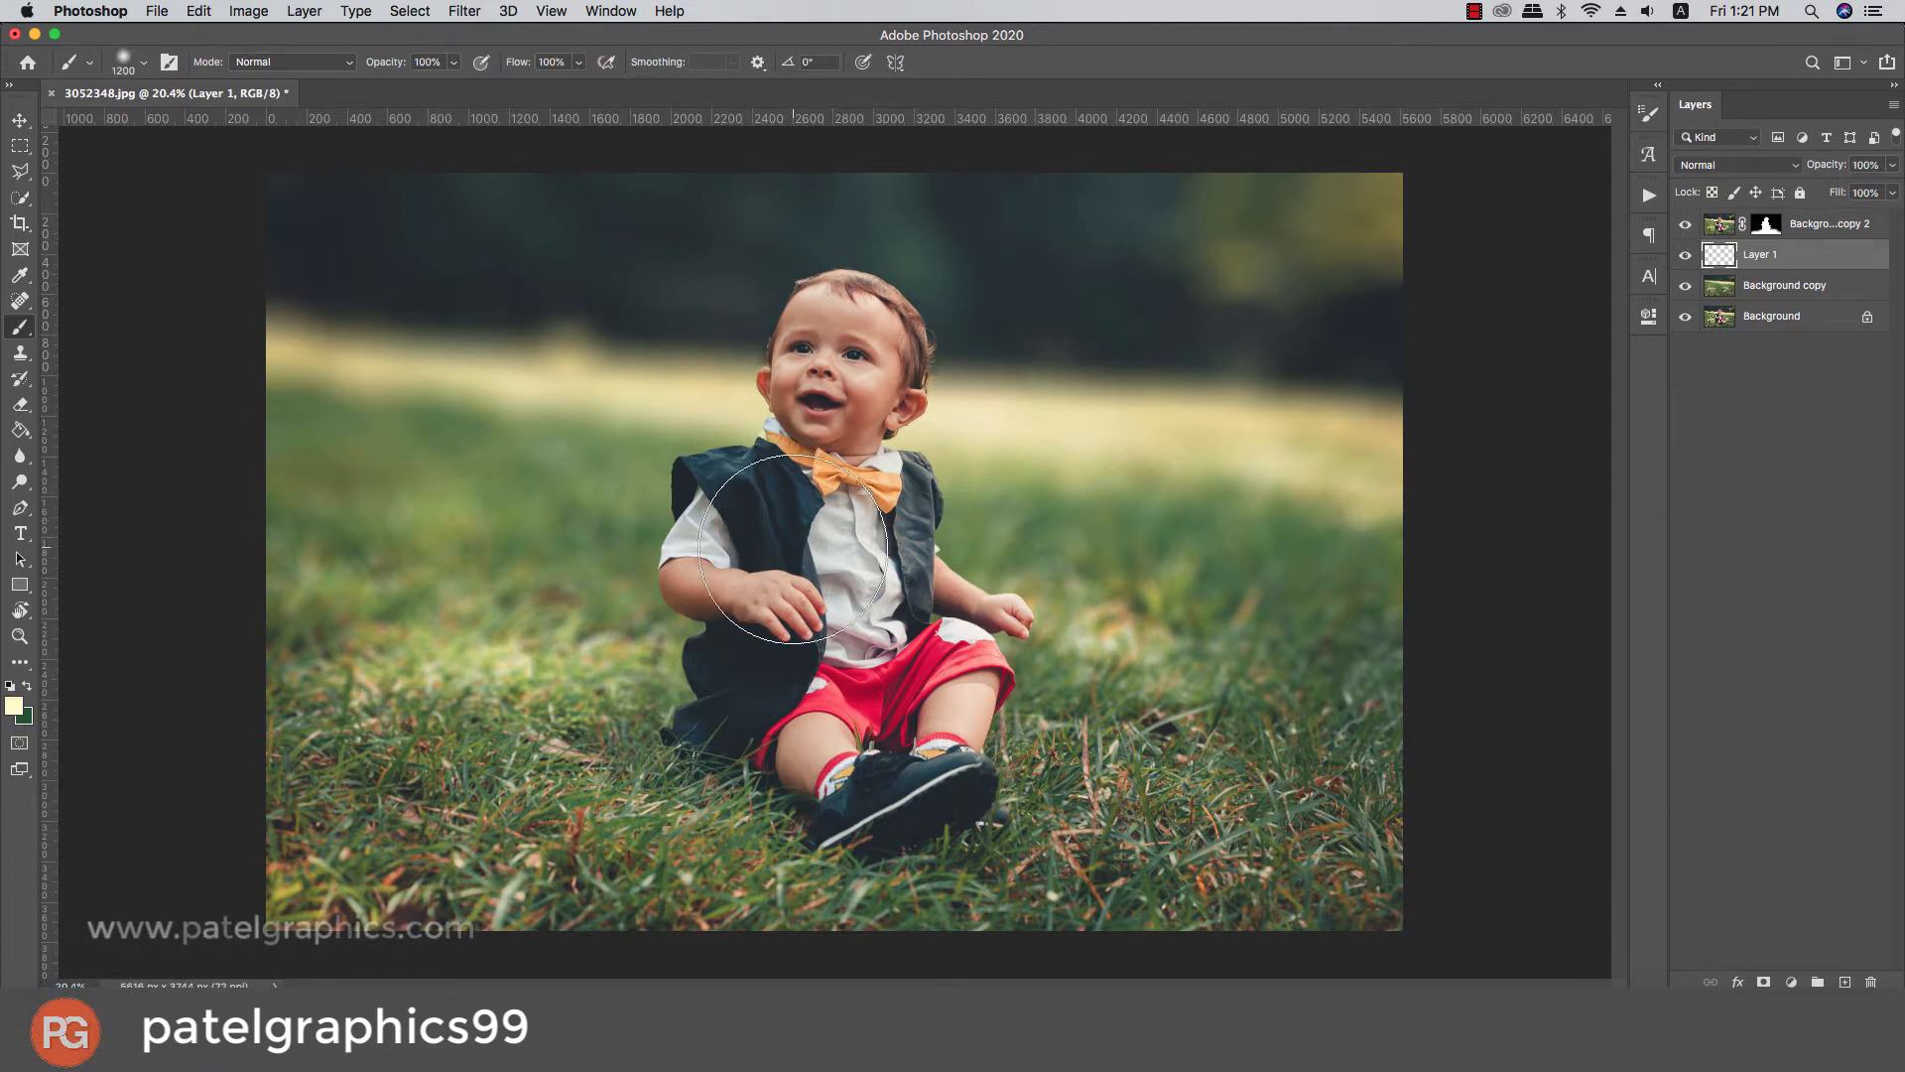
Paint a soft pale-yellow band across the grass on both sides behind the boy with a 1200–1300 px brush
mouse_move(779, 541)
mouse_down()
mouse_move(486, 534)
mouse_move(119, 583)
mouse_up()
key(bracketright)
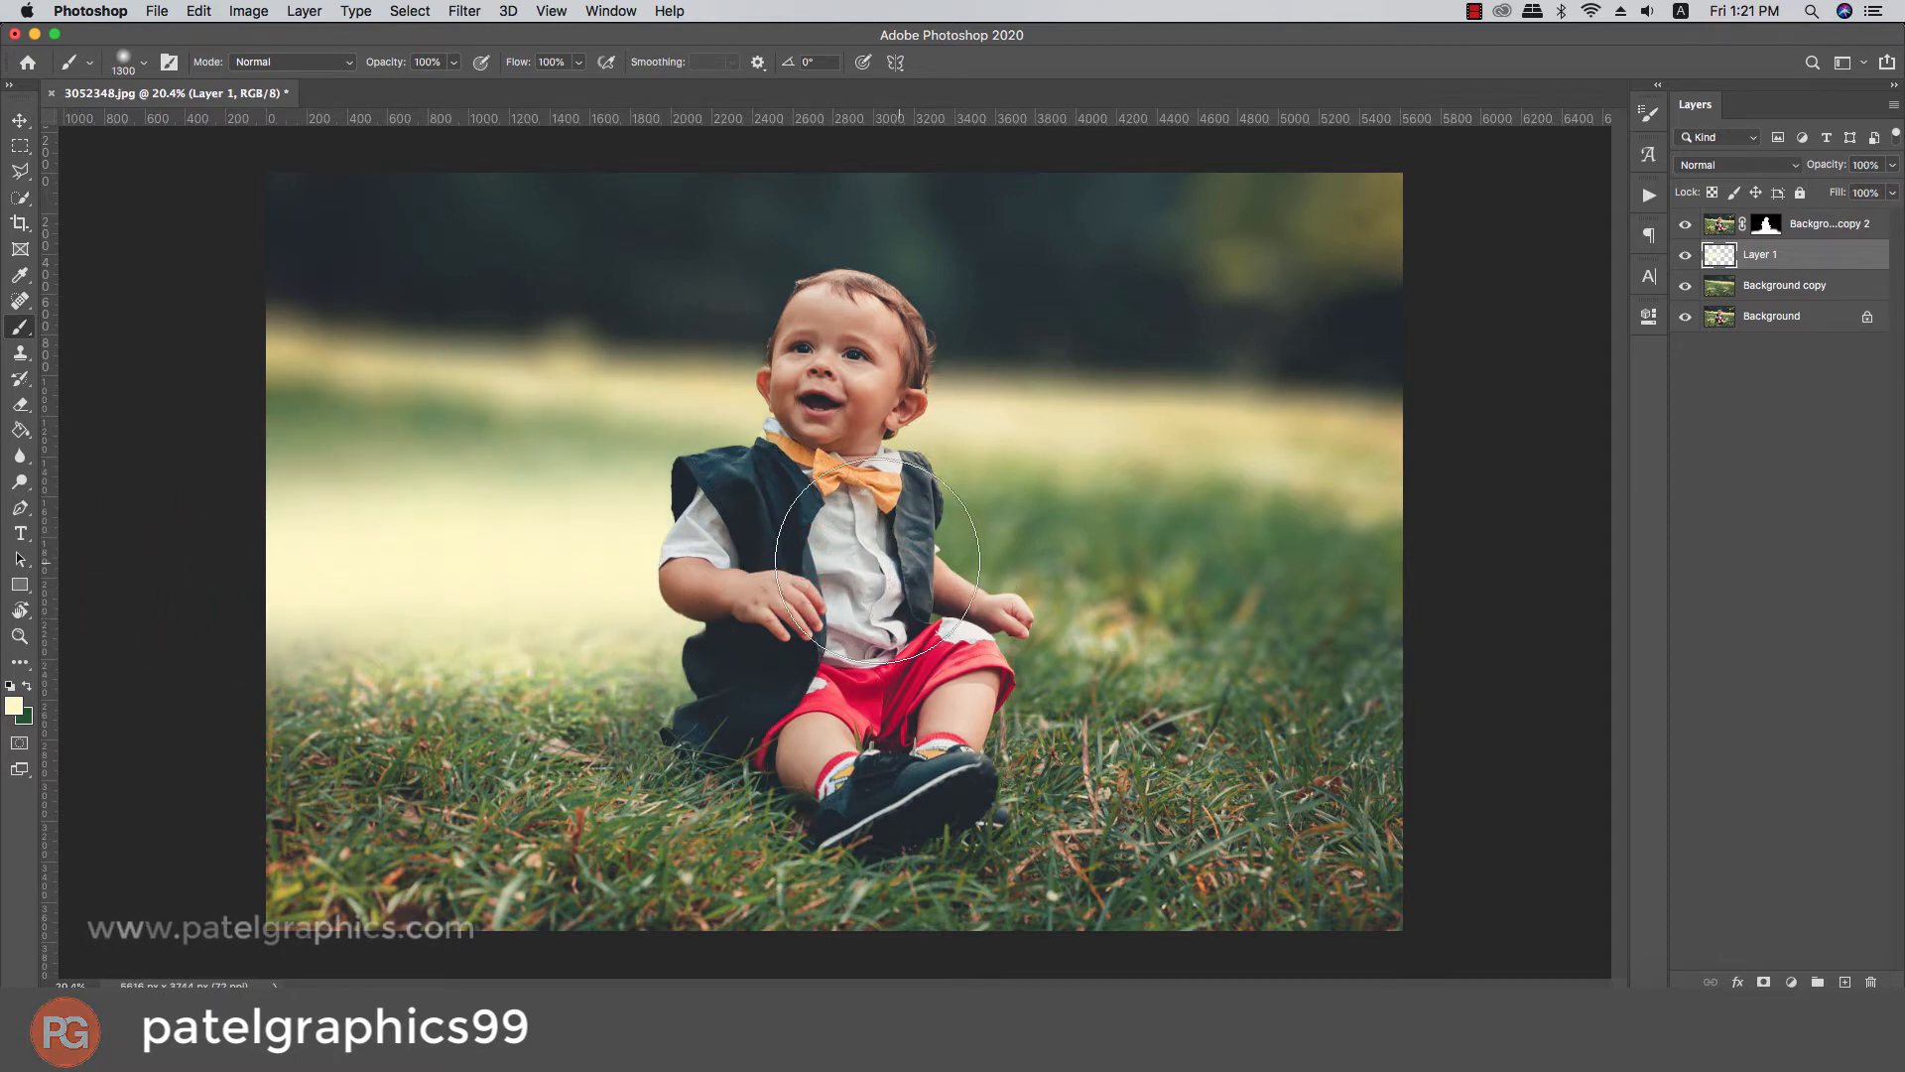
drag(877, 561, 1519, 595)
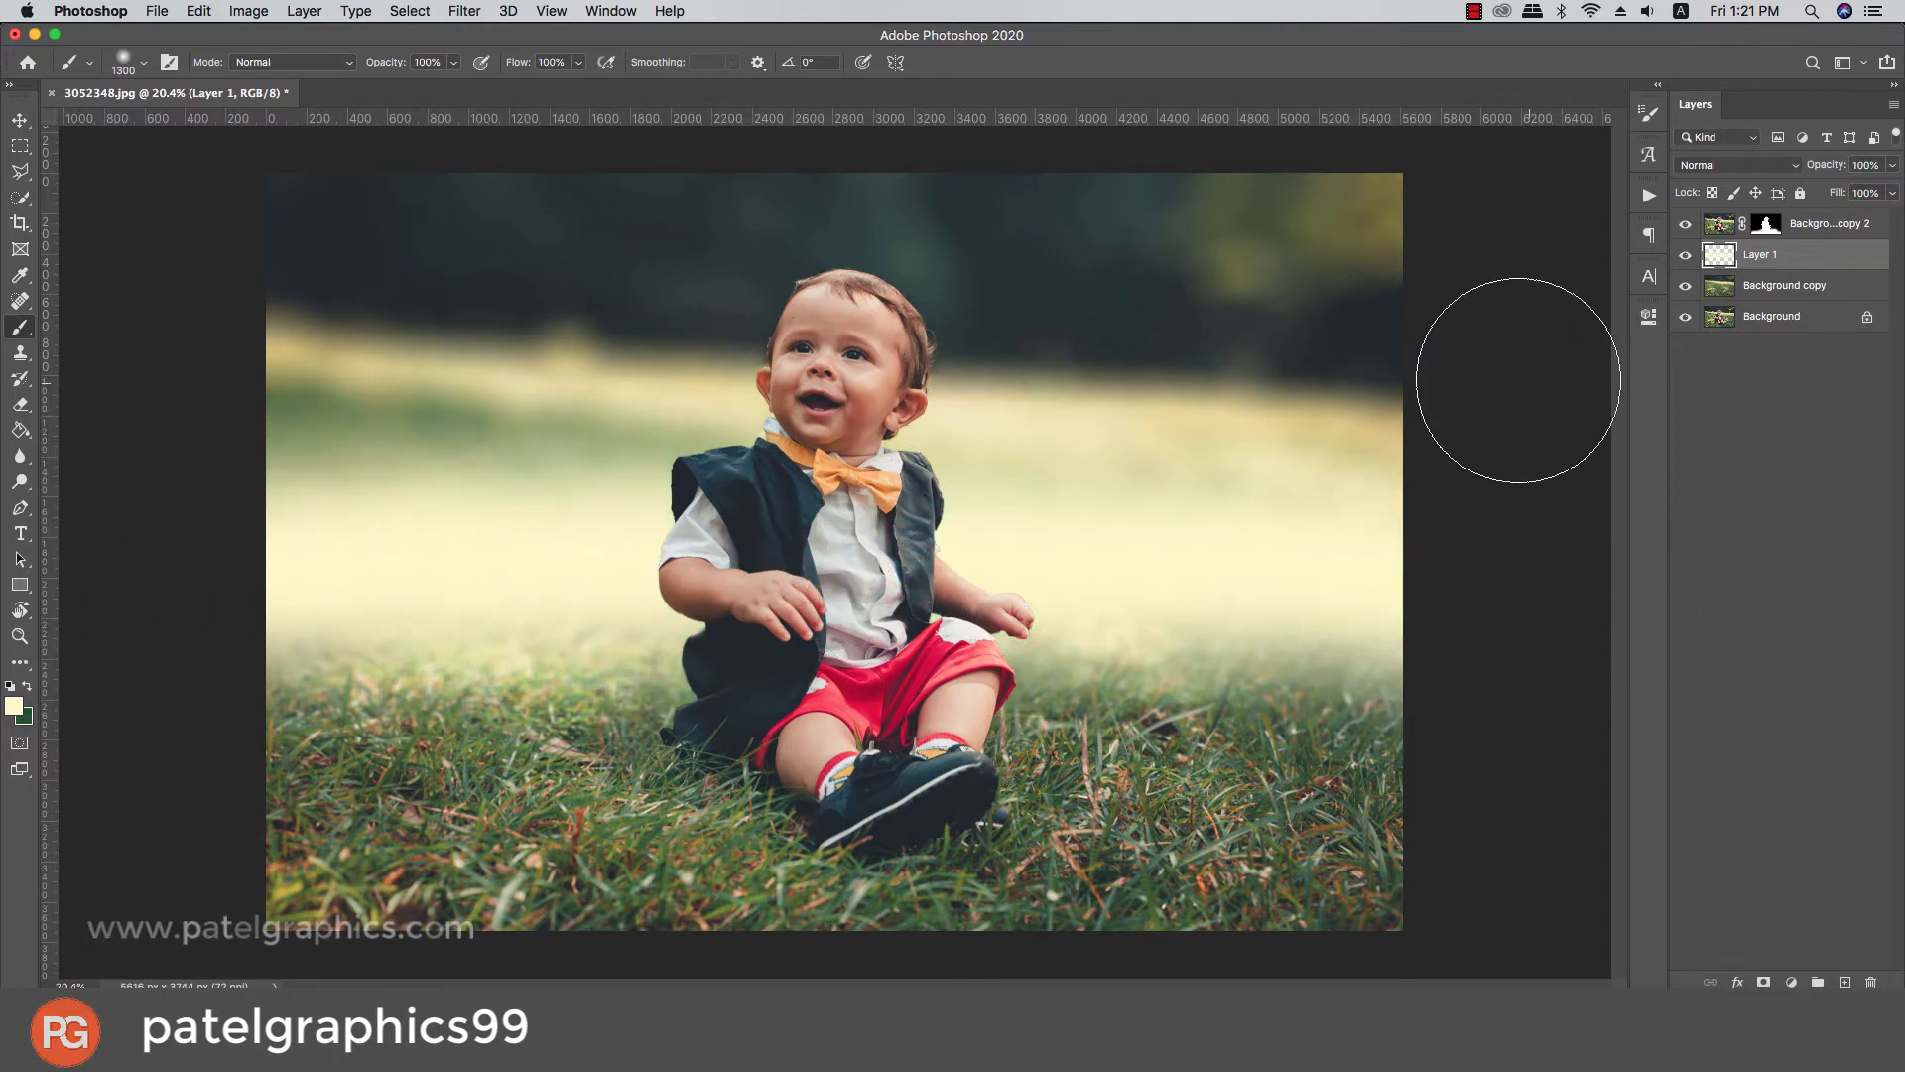
Lower the opacity of the pale-yellow haze on Layer 1 to 28%
mouse_move(1848, 191)
mouse_down()
mouse_move(1794, 198)
mouse_move(1811, 209)
mouse_up()
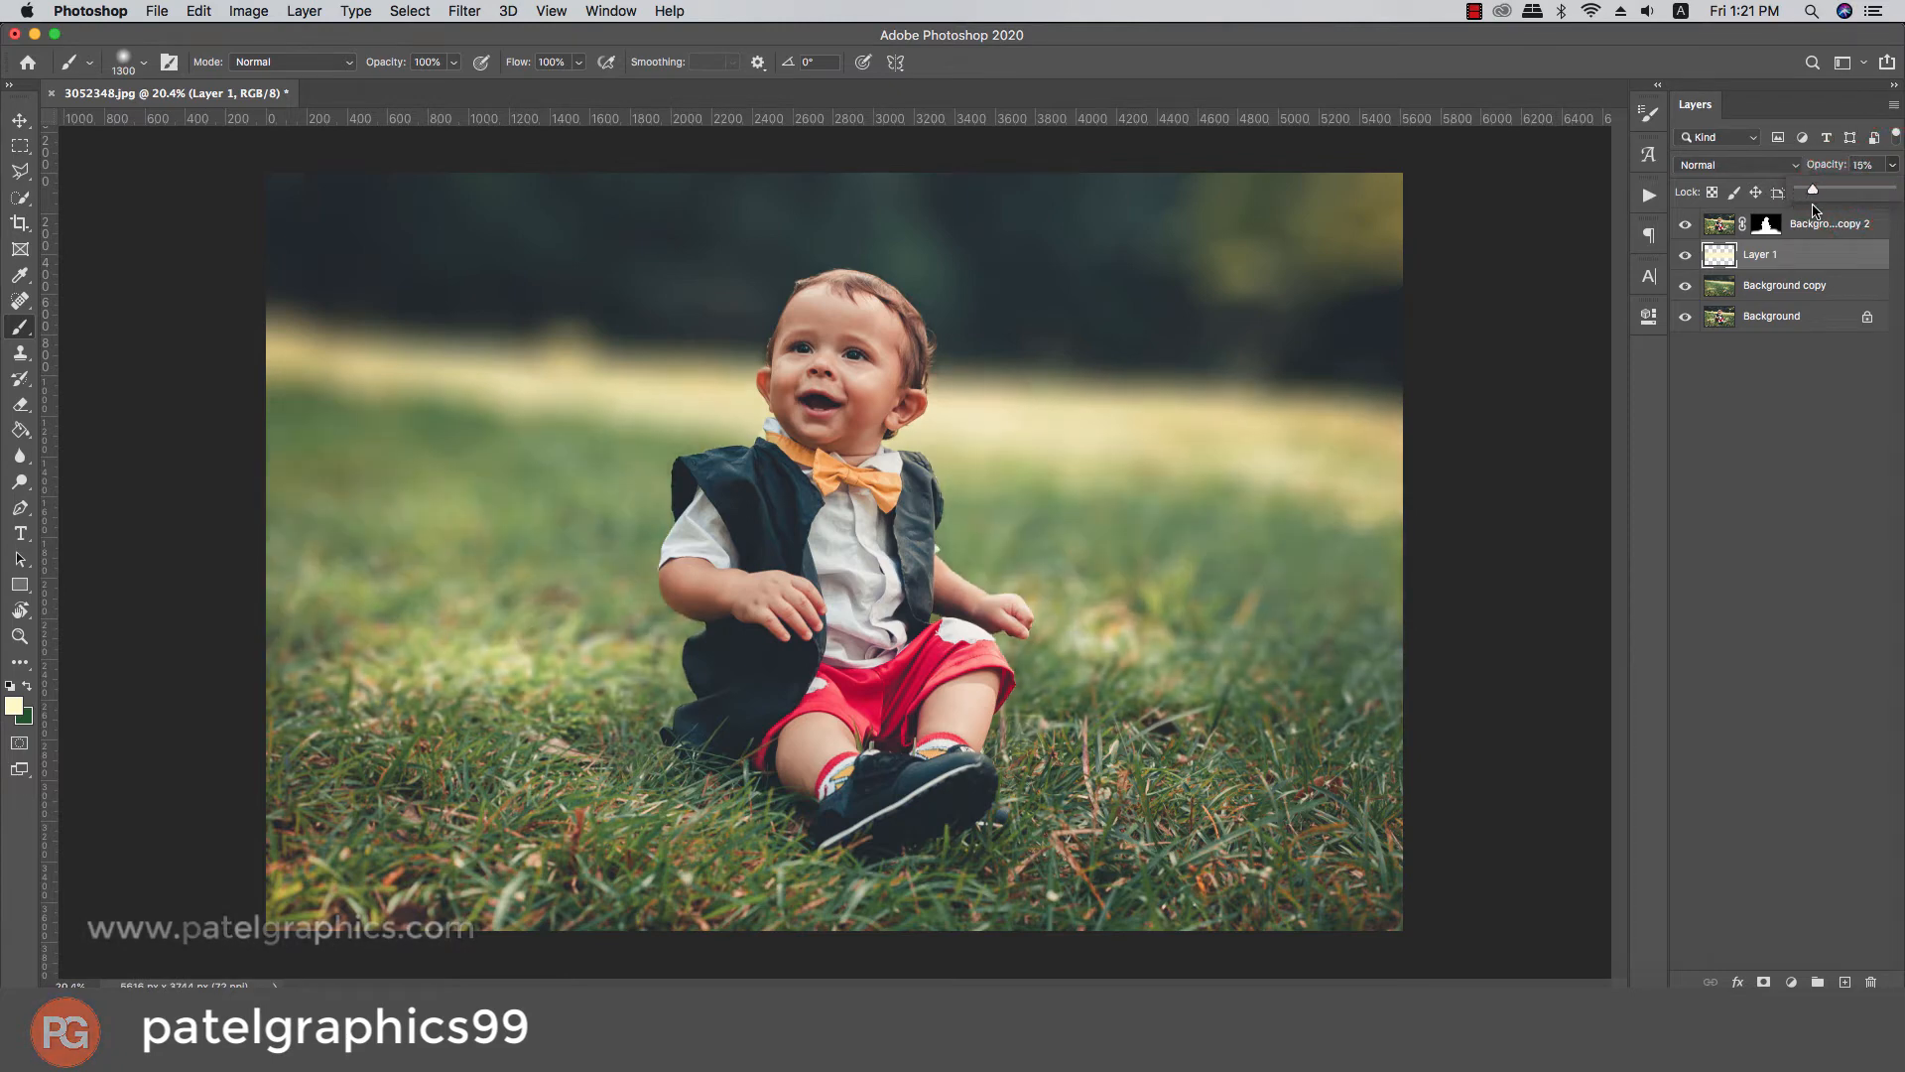
click(549, 486)
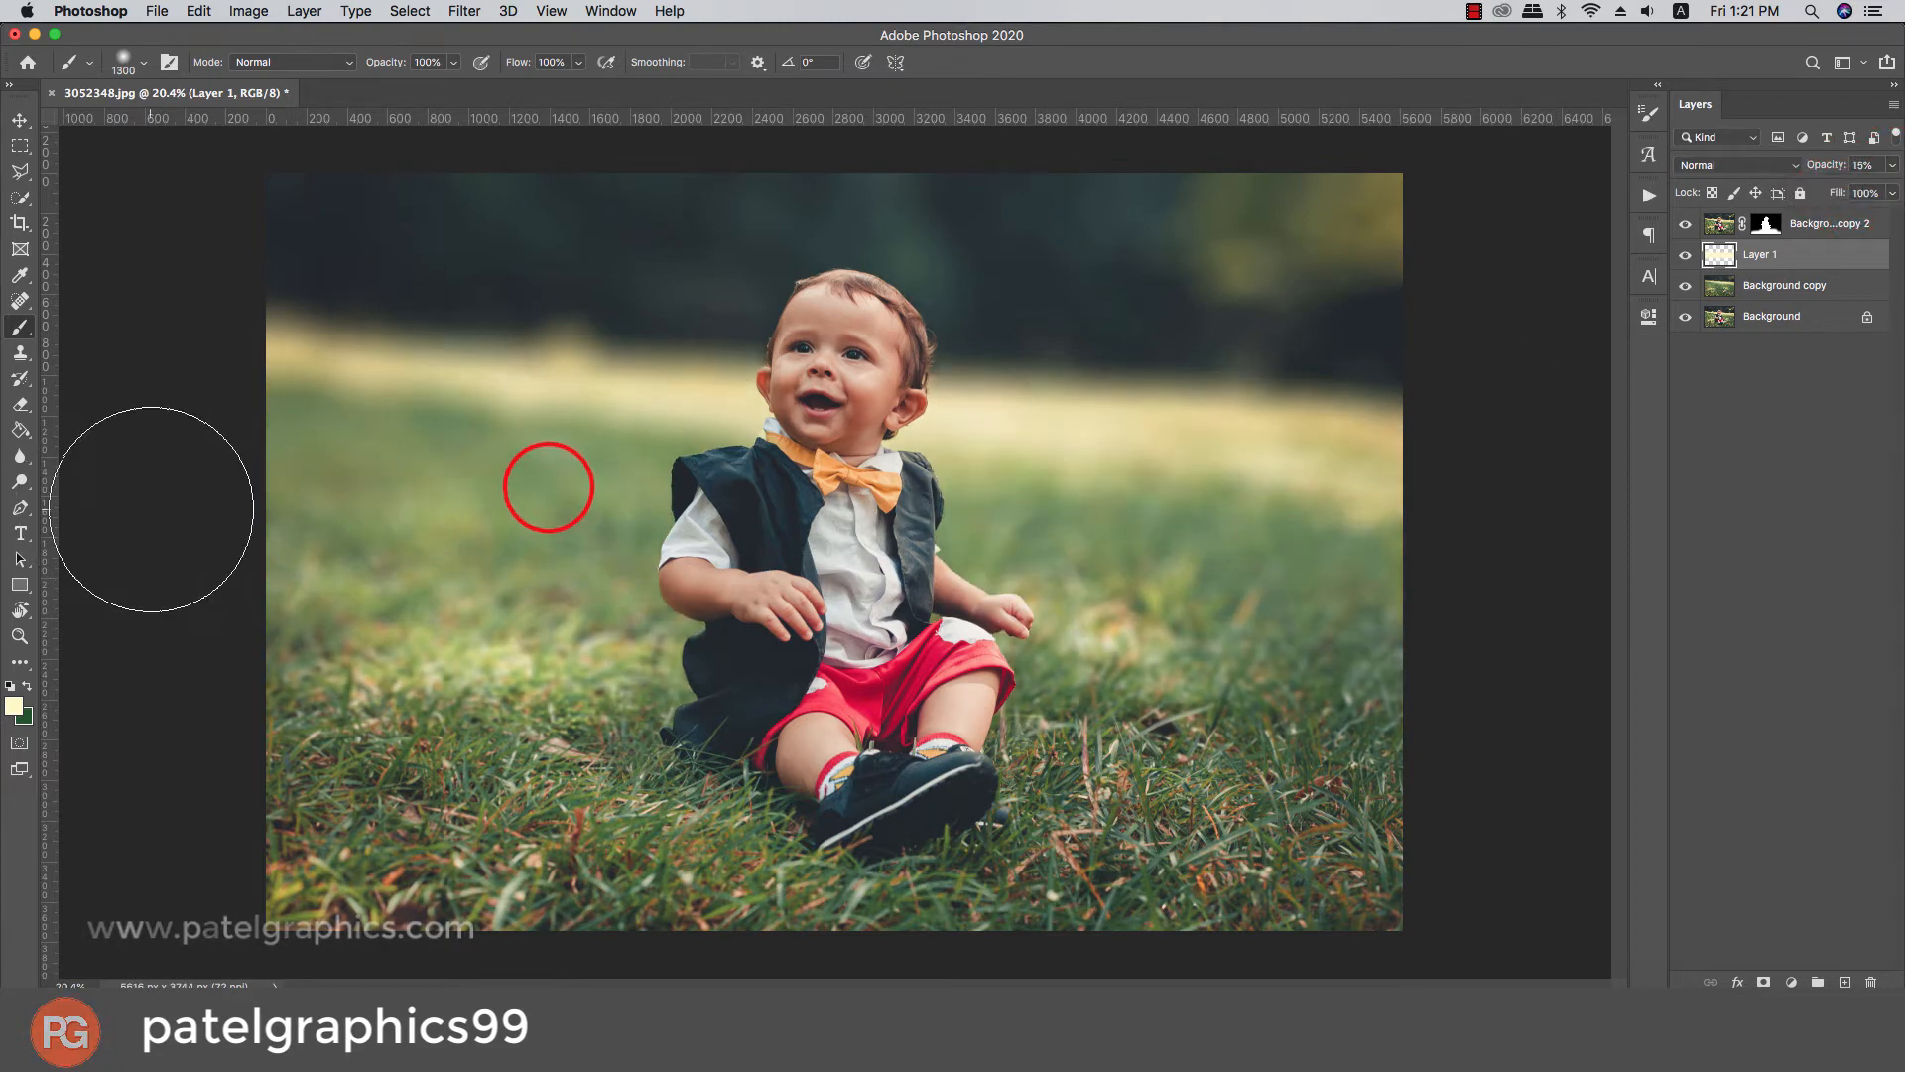
scroll(185, 511, down, 4)
scroll(185, 506, down, 2)
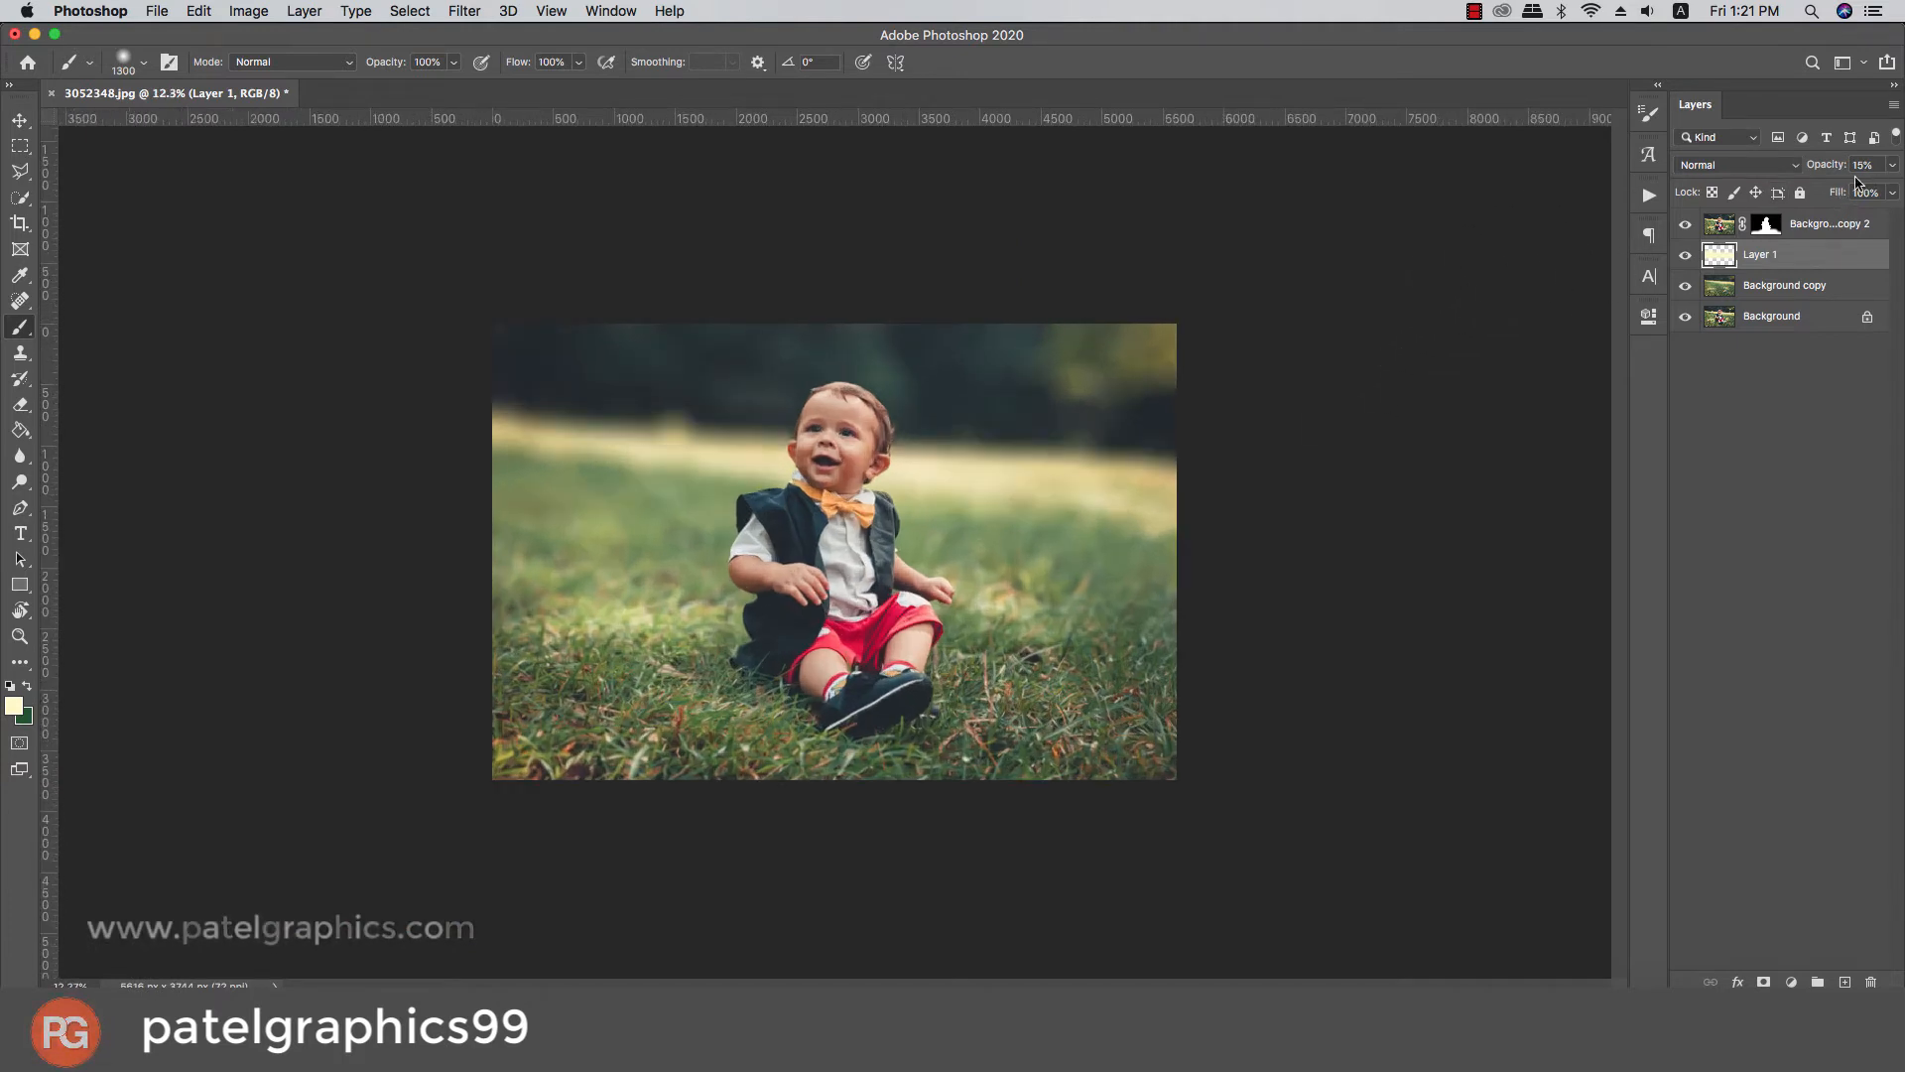
drag(1829, 194, 1827, 193)
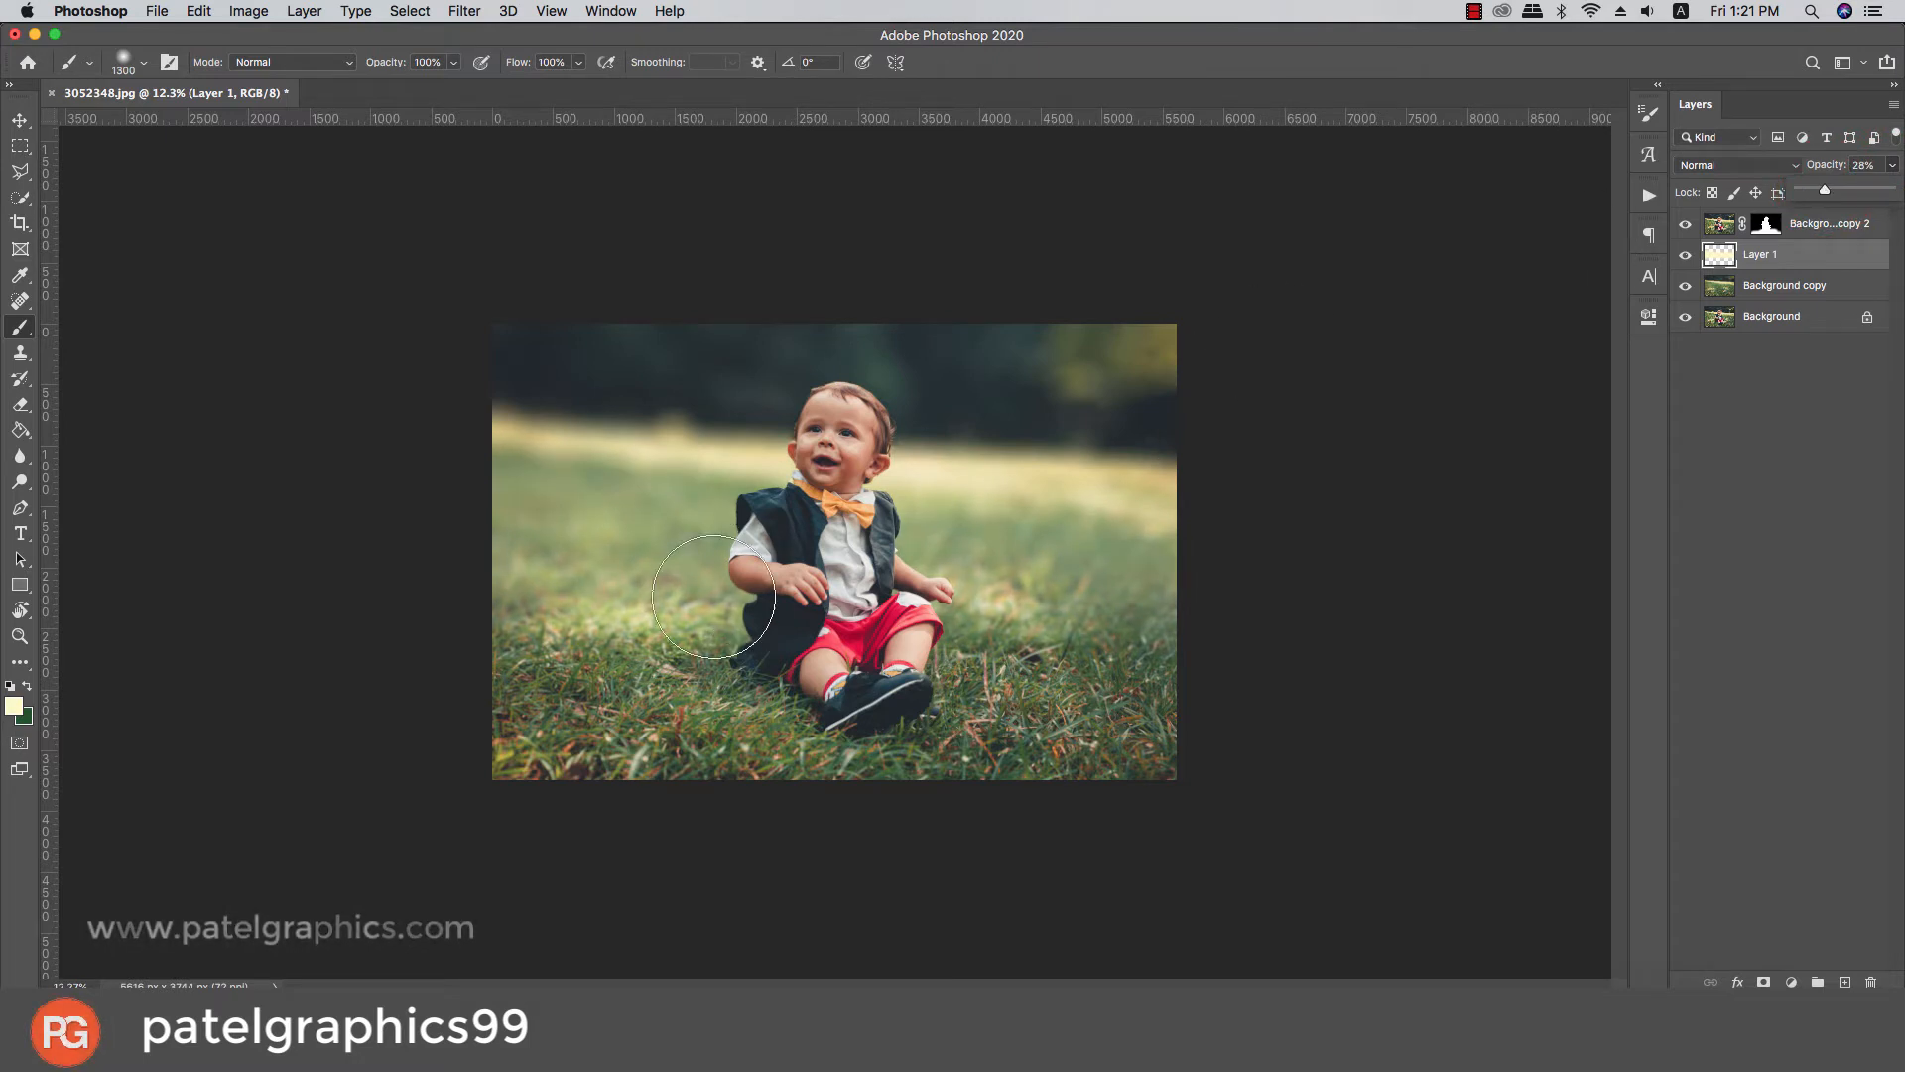
Try another pale-yellow brush stroke across the grass beside the boy and undo it
mouse_move(713, 596)
mouse_down()
mouse_move(429, 659)
mouse_move(455, 650)
mouse_up()
key(super+z)
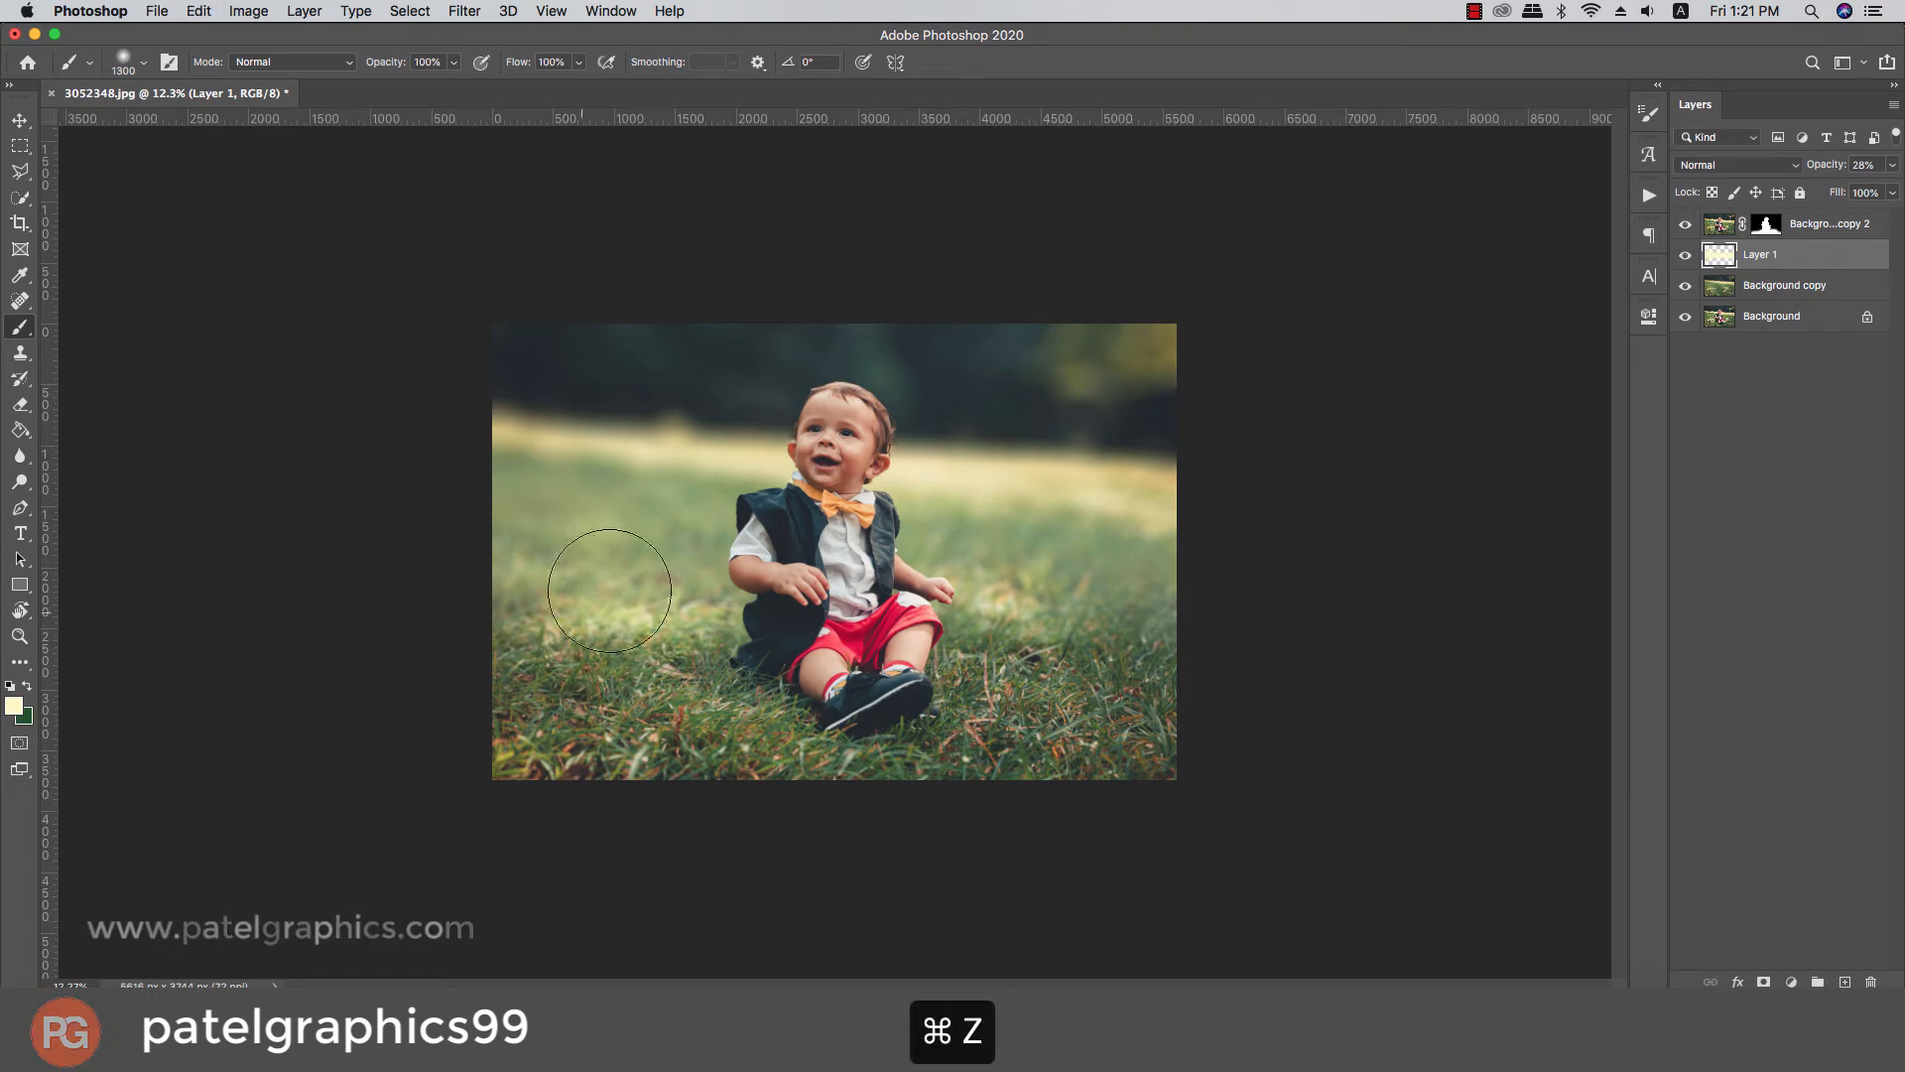
scroll(1050, 350, up, 2)
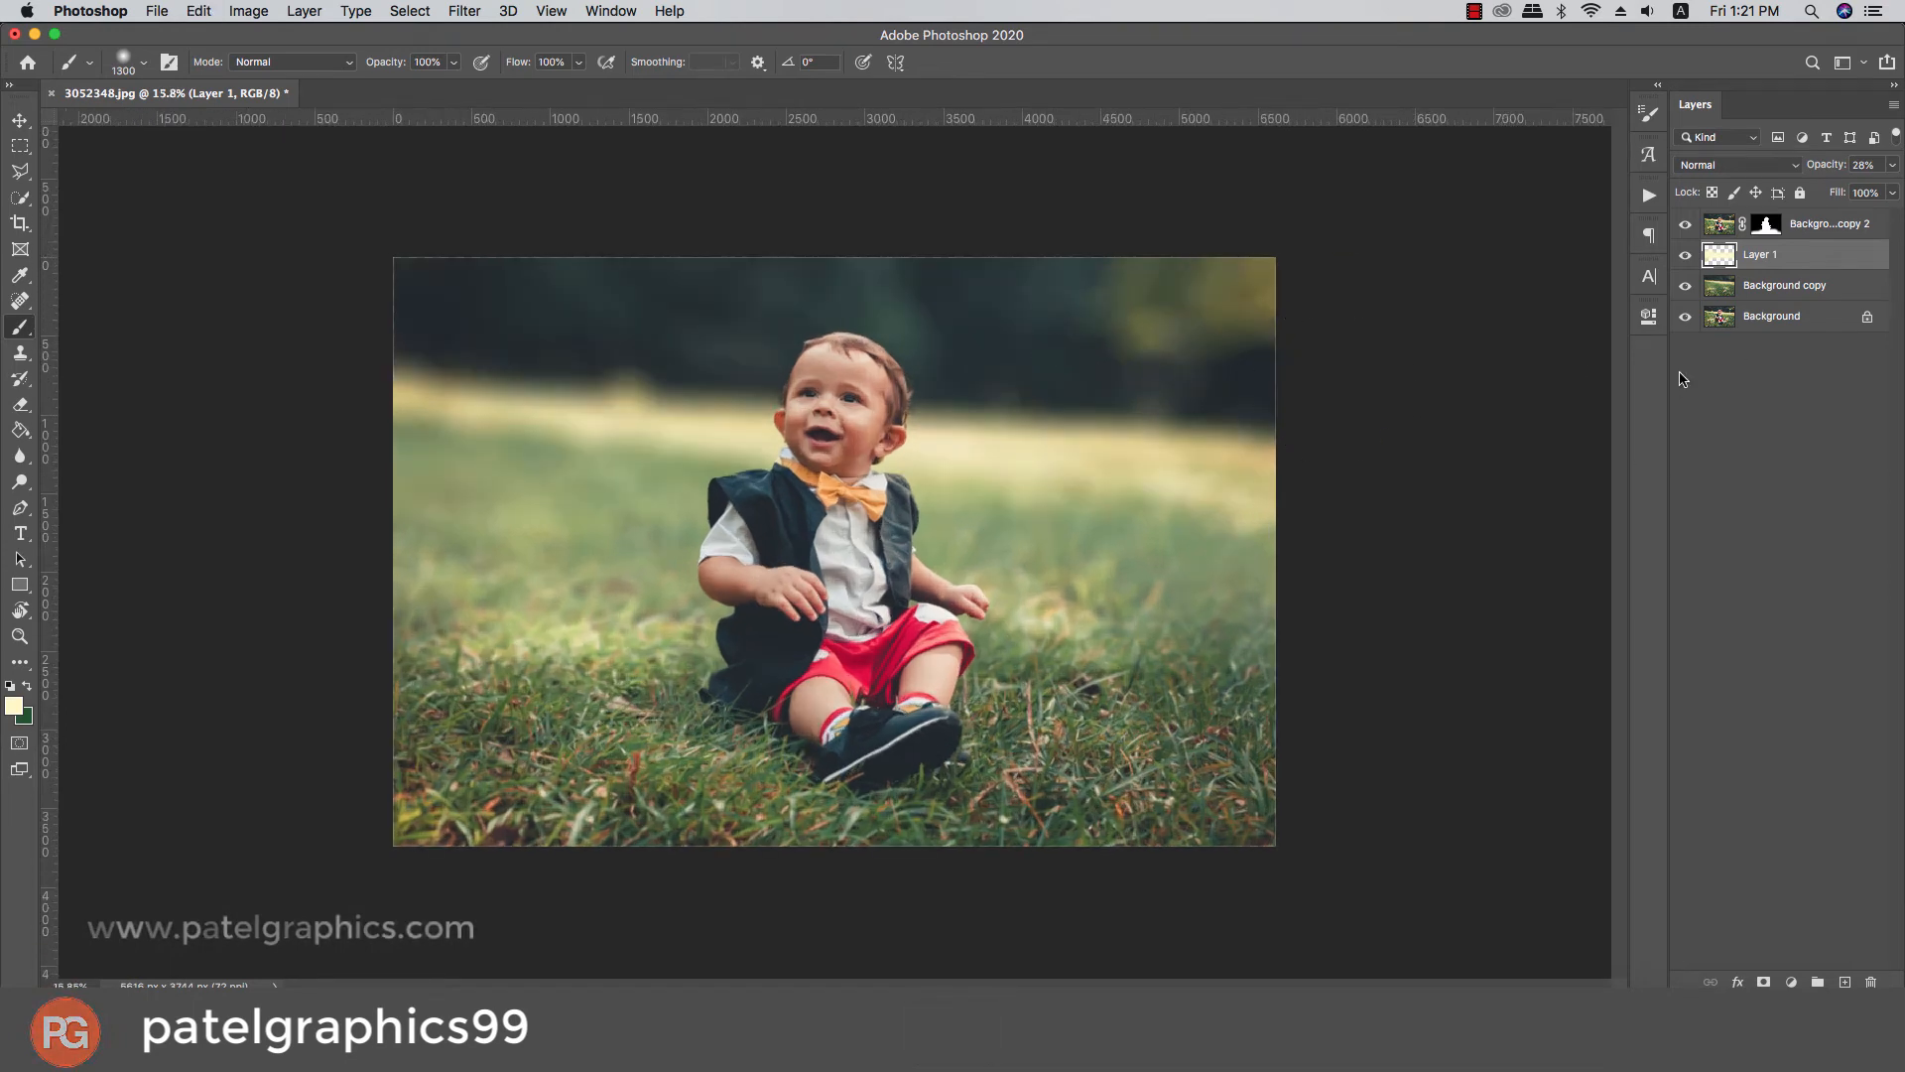
Add an empty layer above Background copy 2 and set the foreground colour to yellow eed943, starting from the photo's upper-right corner tone
click(1843, 231)
click(1841, 981)
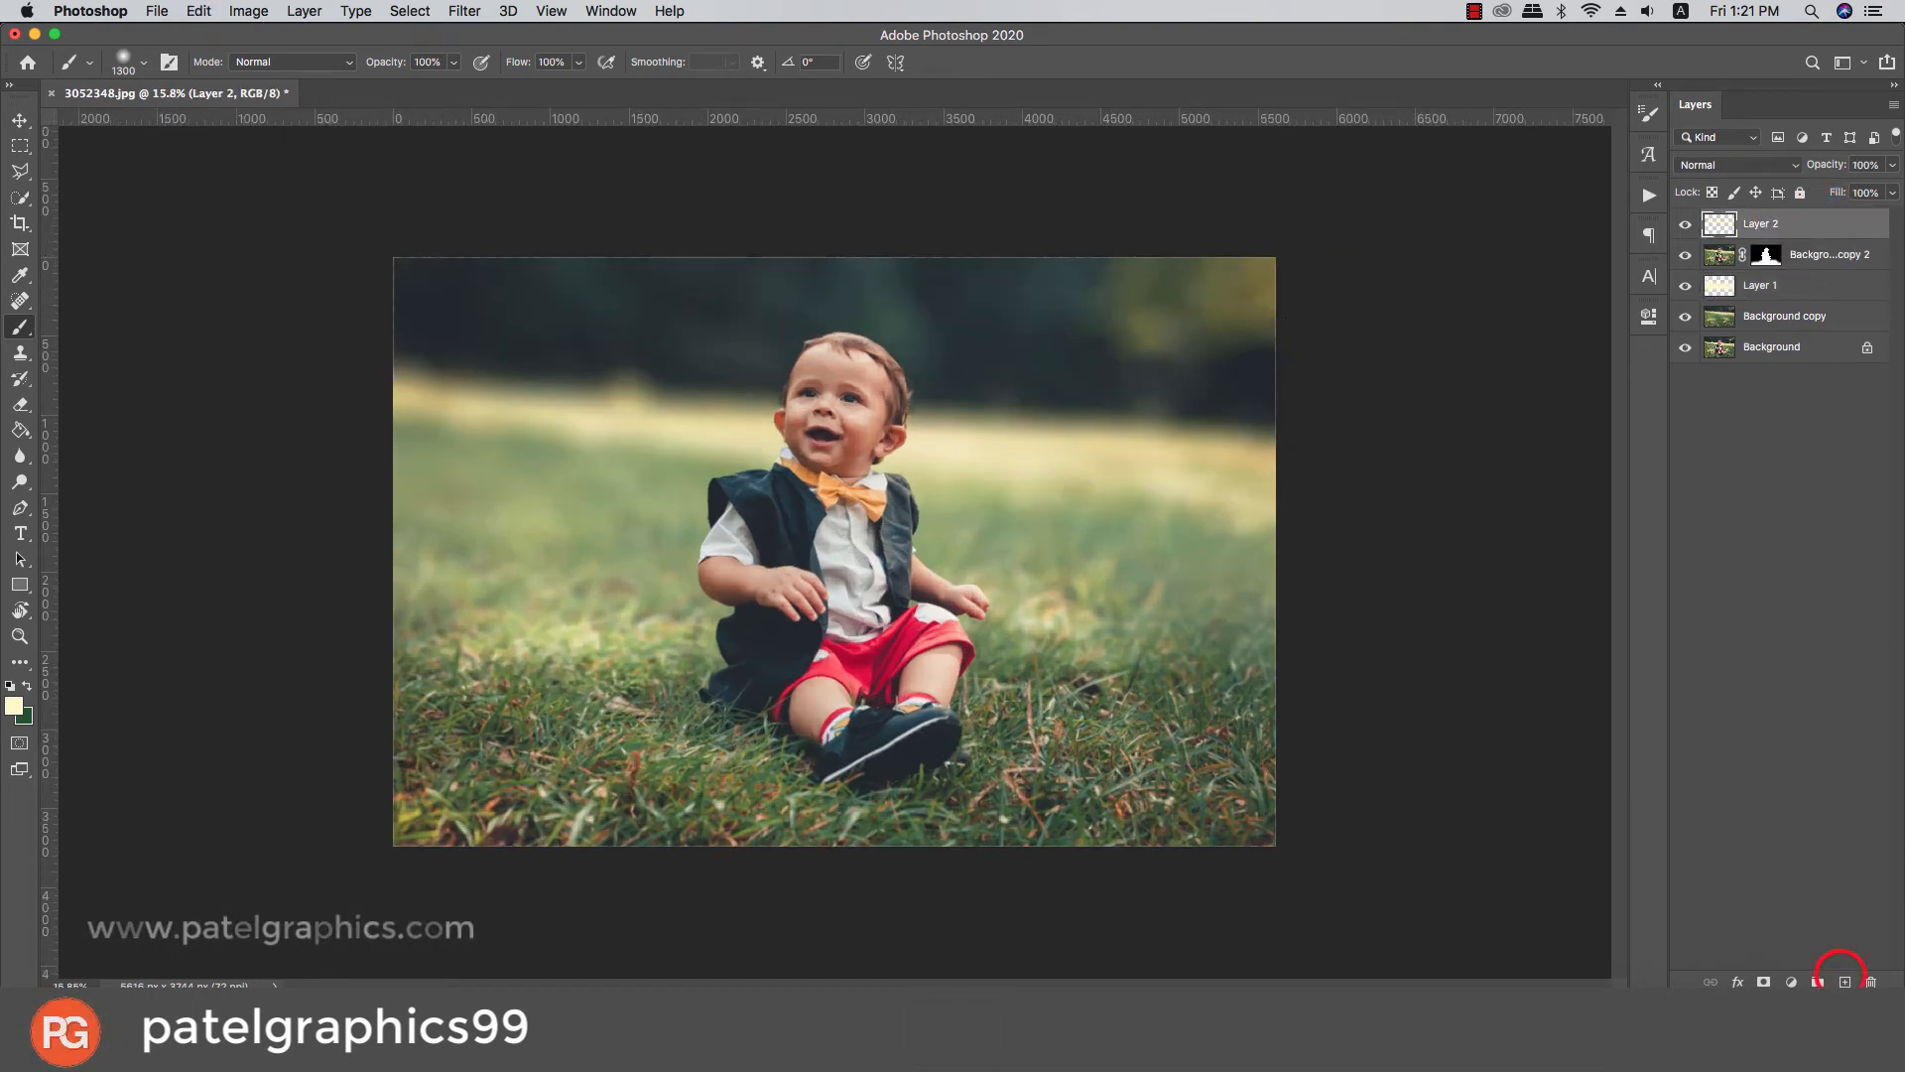
click(16, 706)
click(1275, 290)
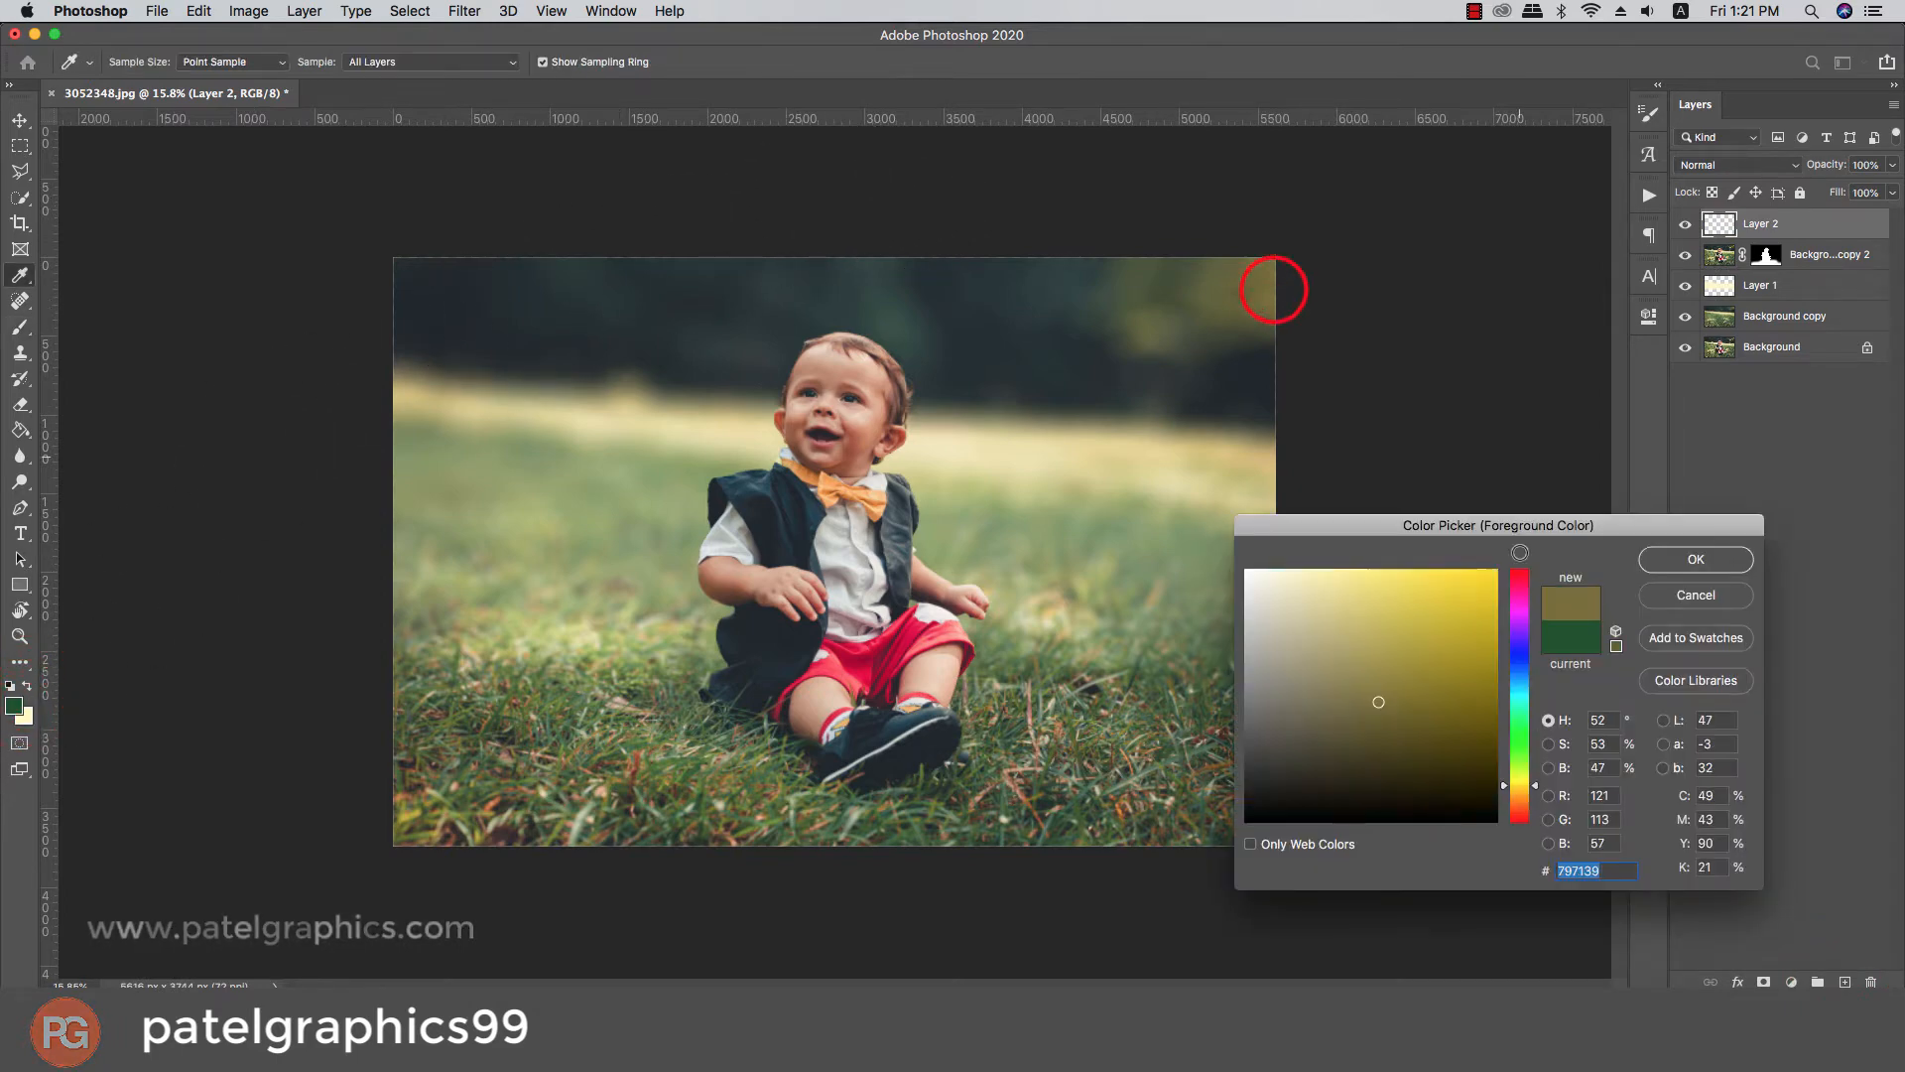
mouse_move(1364, 644)
mouse_down()
mouse_move(1384, 564)
mouse_move(1428, 586)
mouse_up()
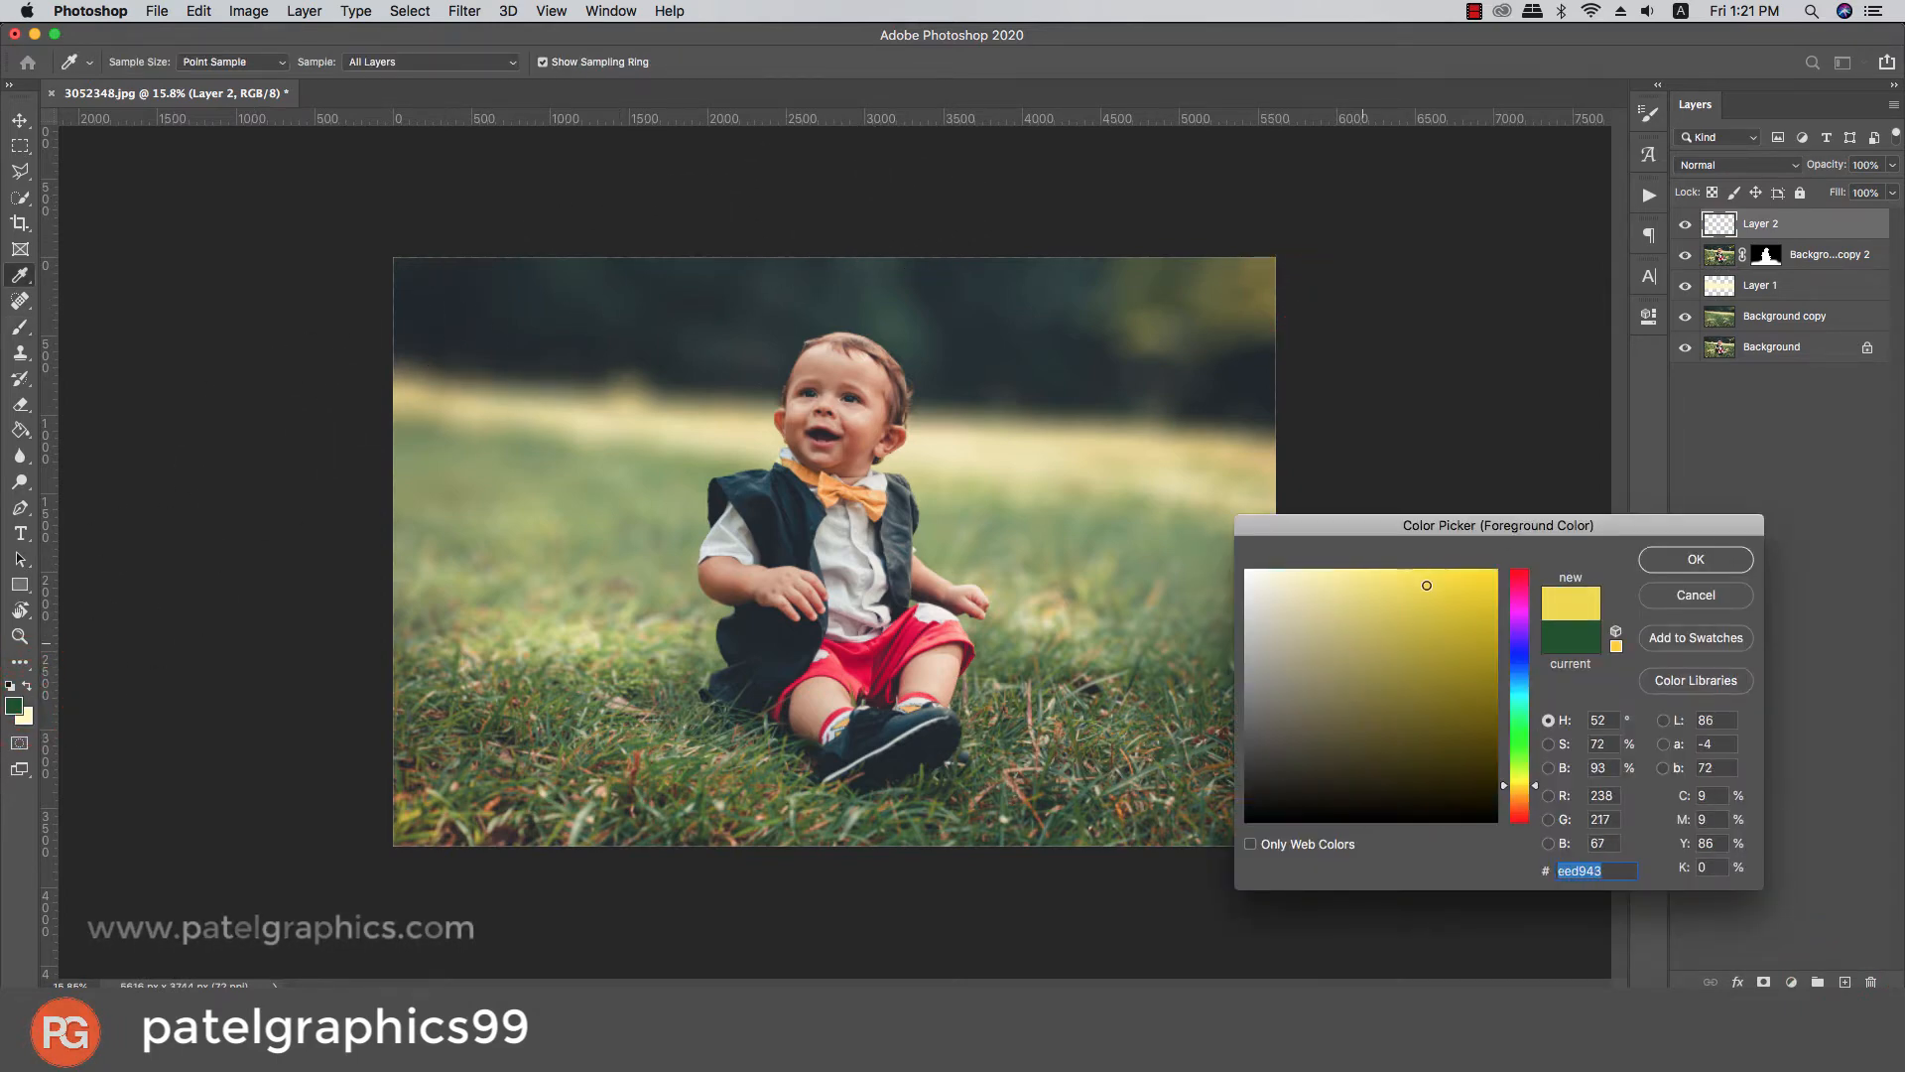
click(1665, 564)
Paint a single soft yellow spot in the photo's upper-right corner with the brush enlarged to 1700 px
key(super+minus)
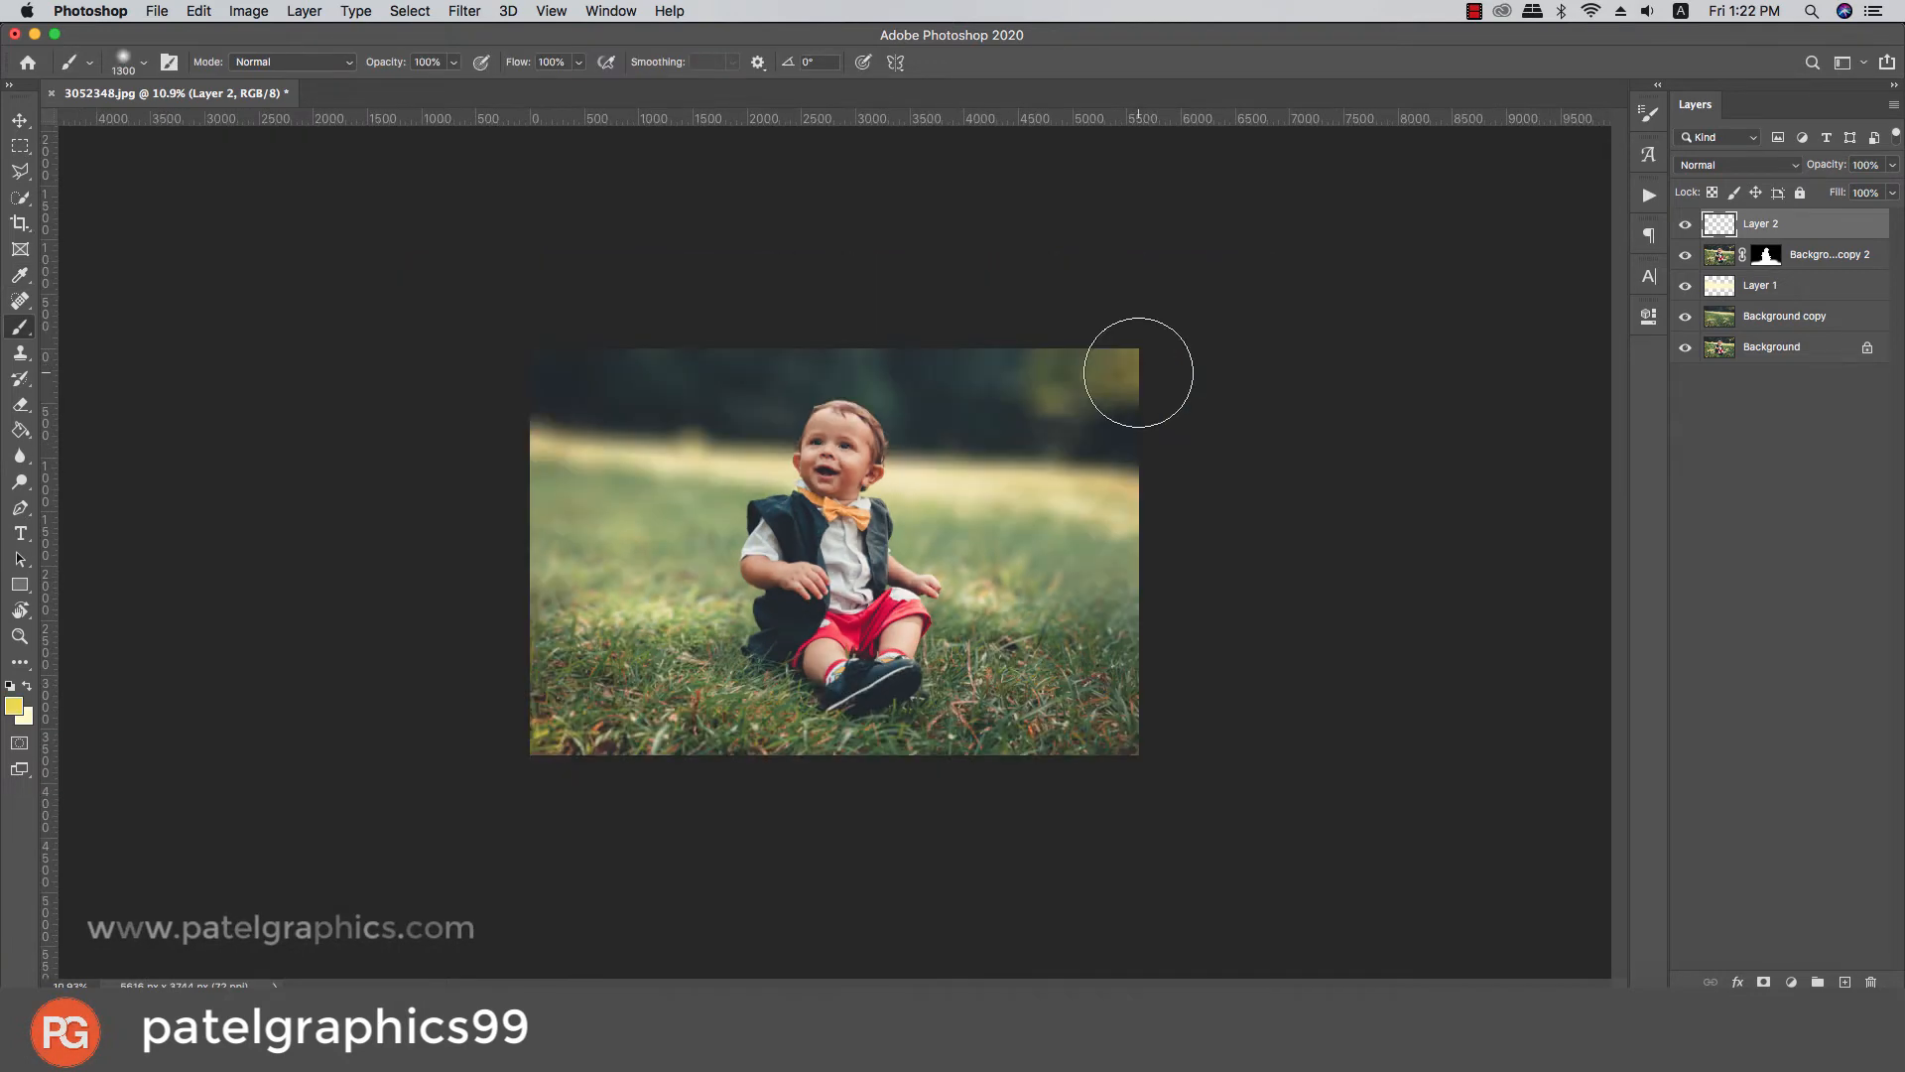
key(bracketright)
key(bracketright)
key(bracketright)
click(1109, 379)
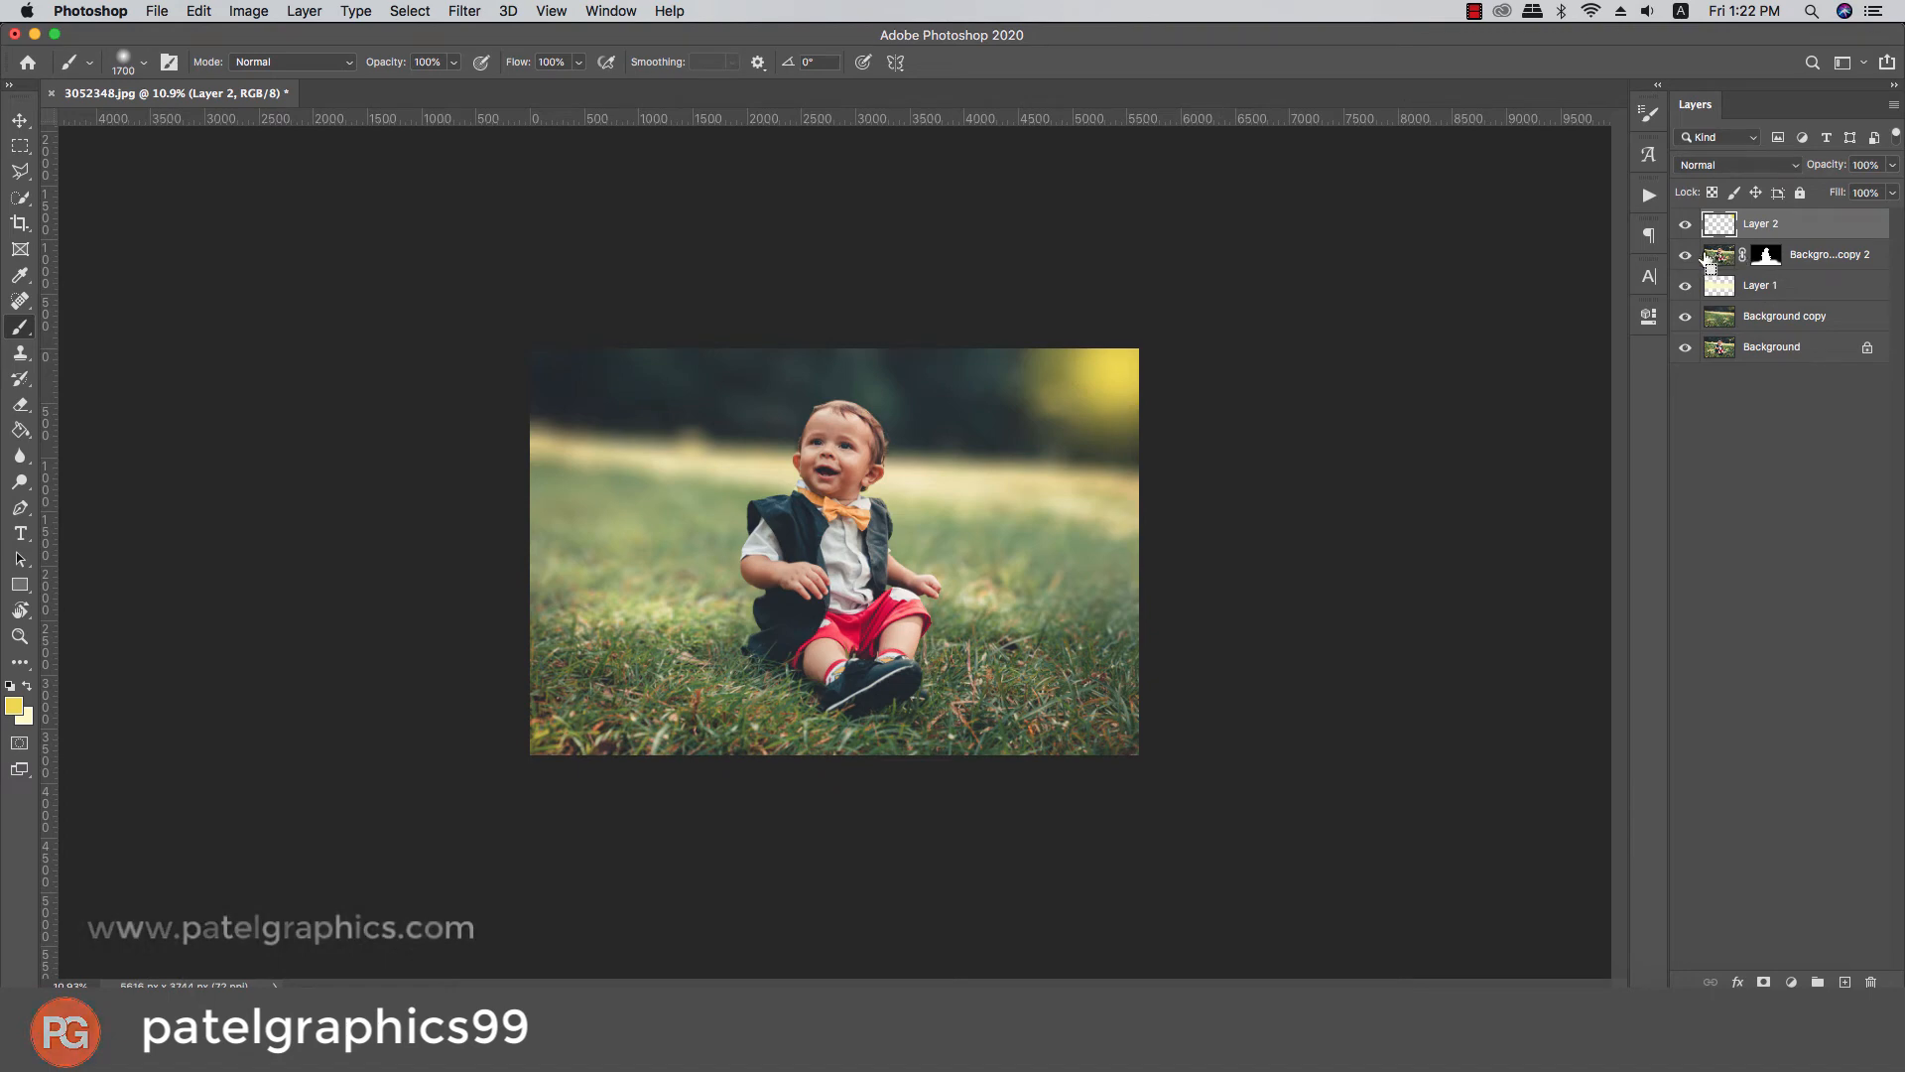
Scale the yellow spot up to about 326% over the photo's upper-right corner and set its blend mode to Screen
key(super+t)
drag(1140, 348, 1335, 153)
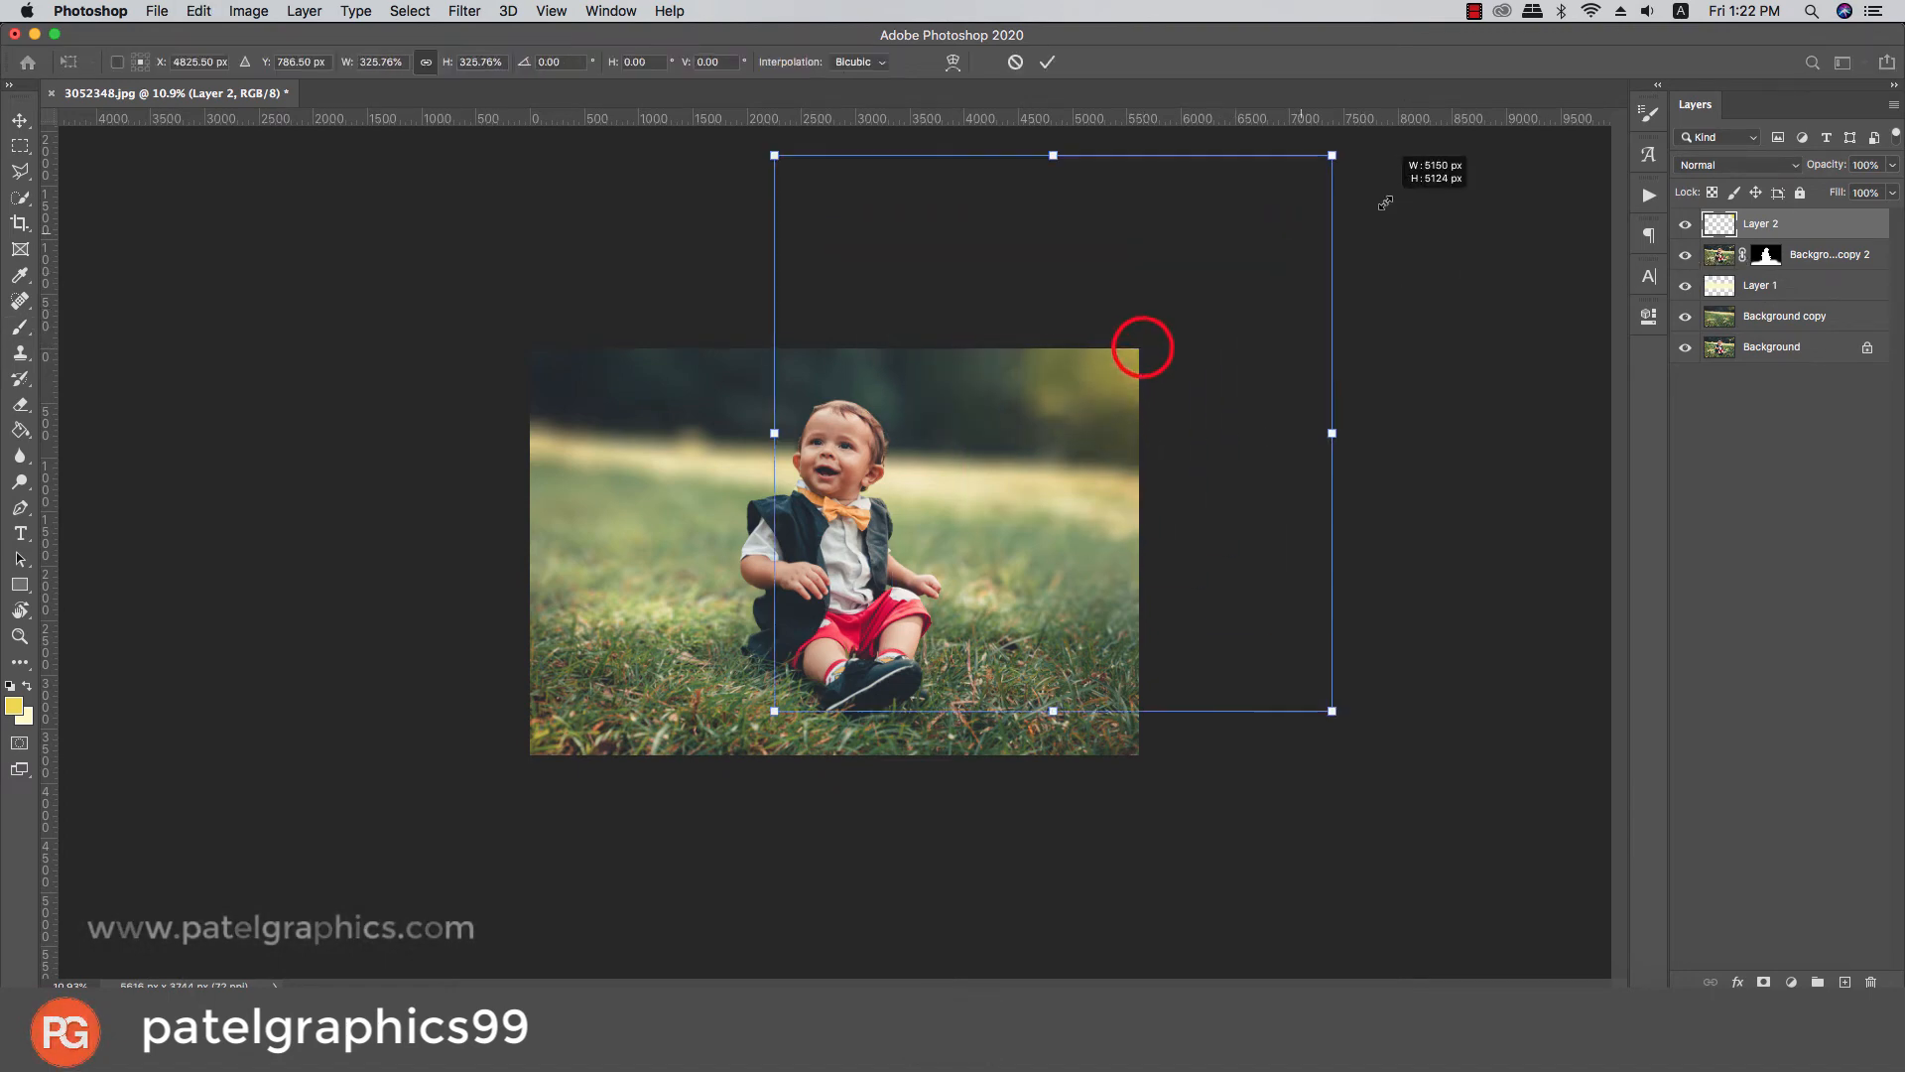
drag(1249, 306, 1110, 340)
key(Return)
click(1719, 166)
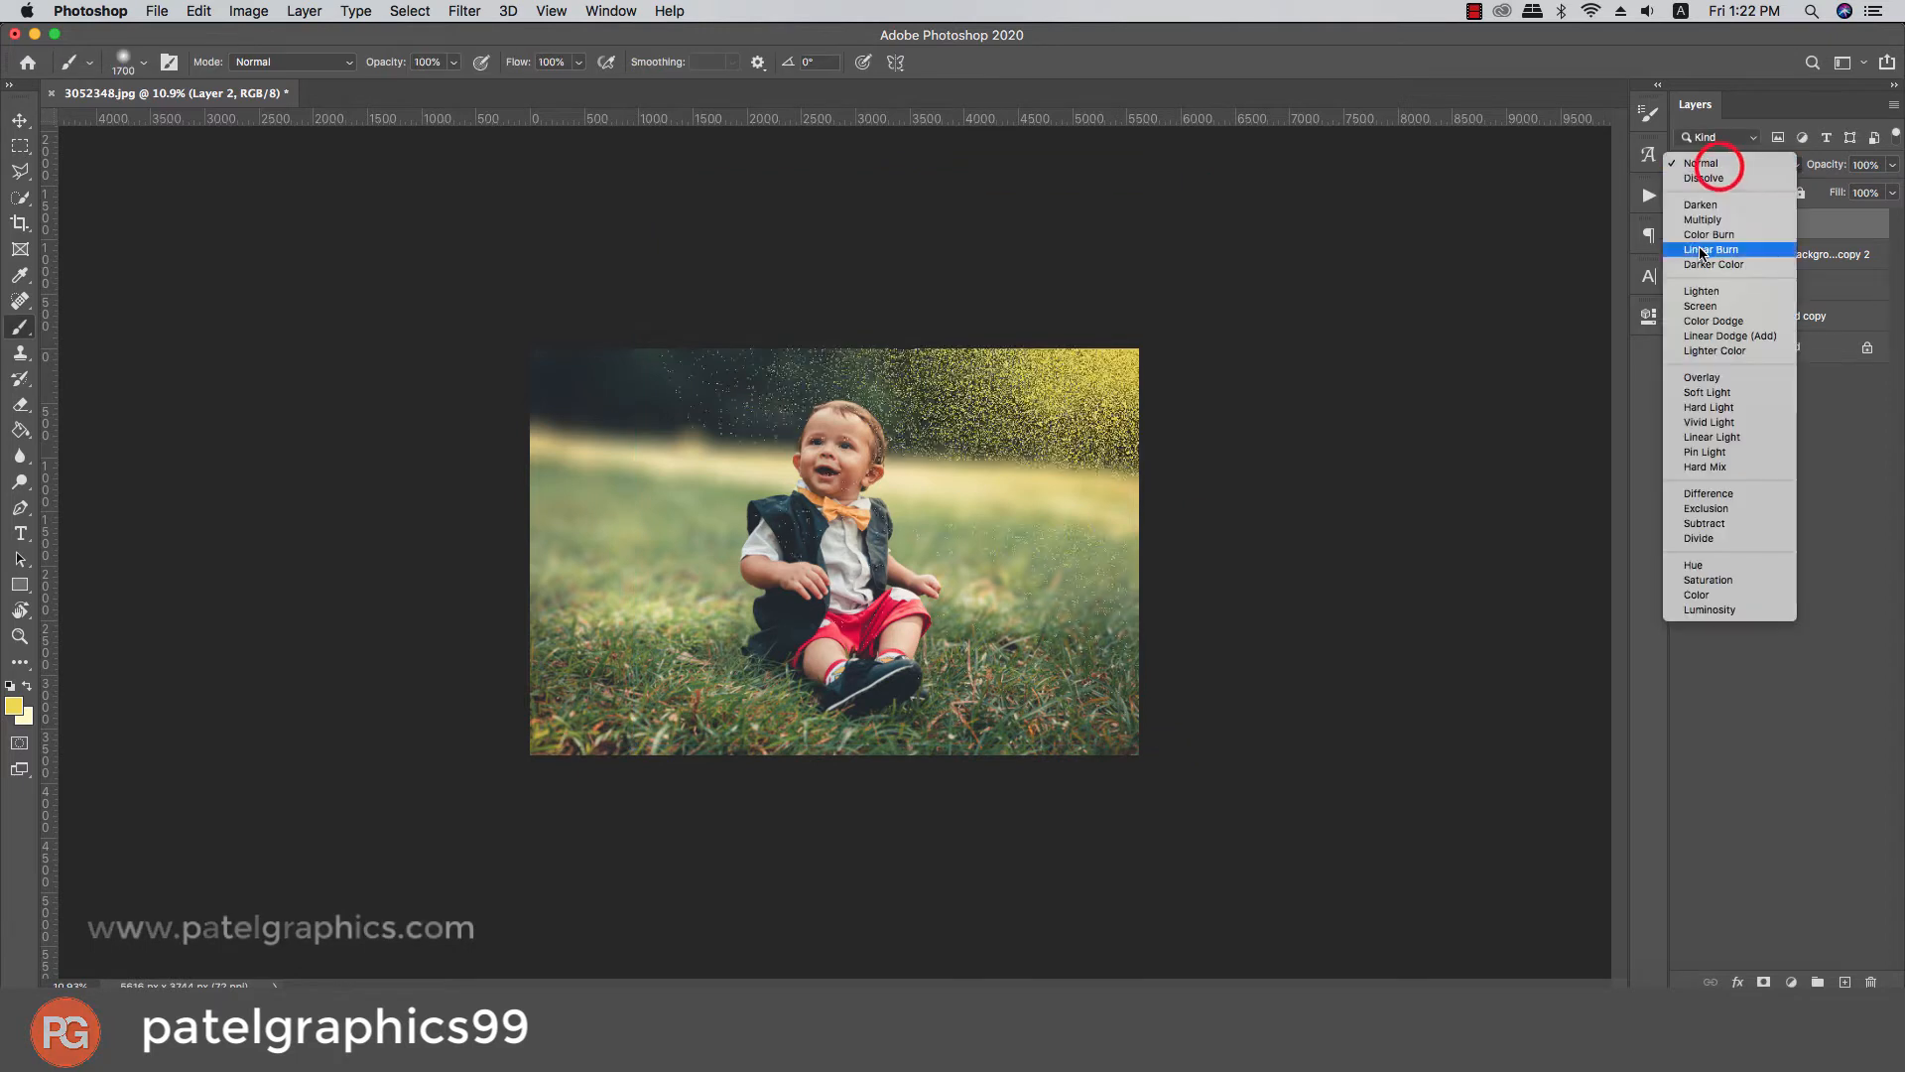
click(1698, 307)
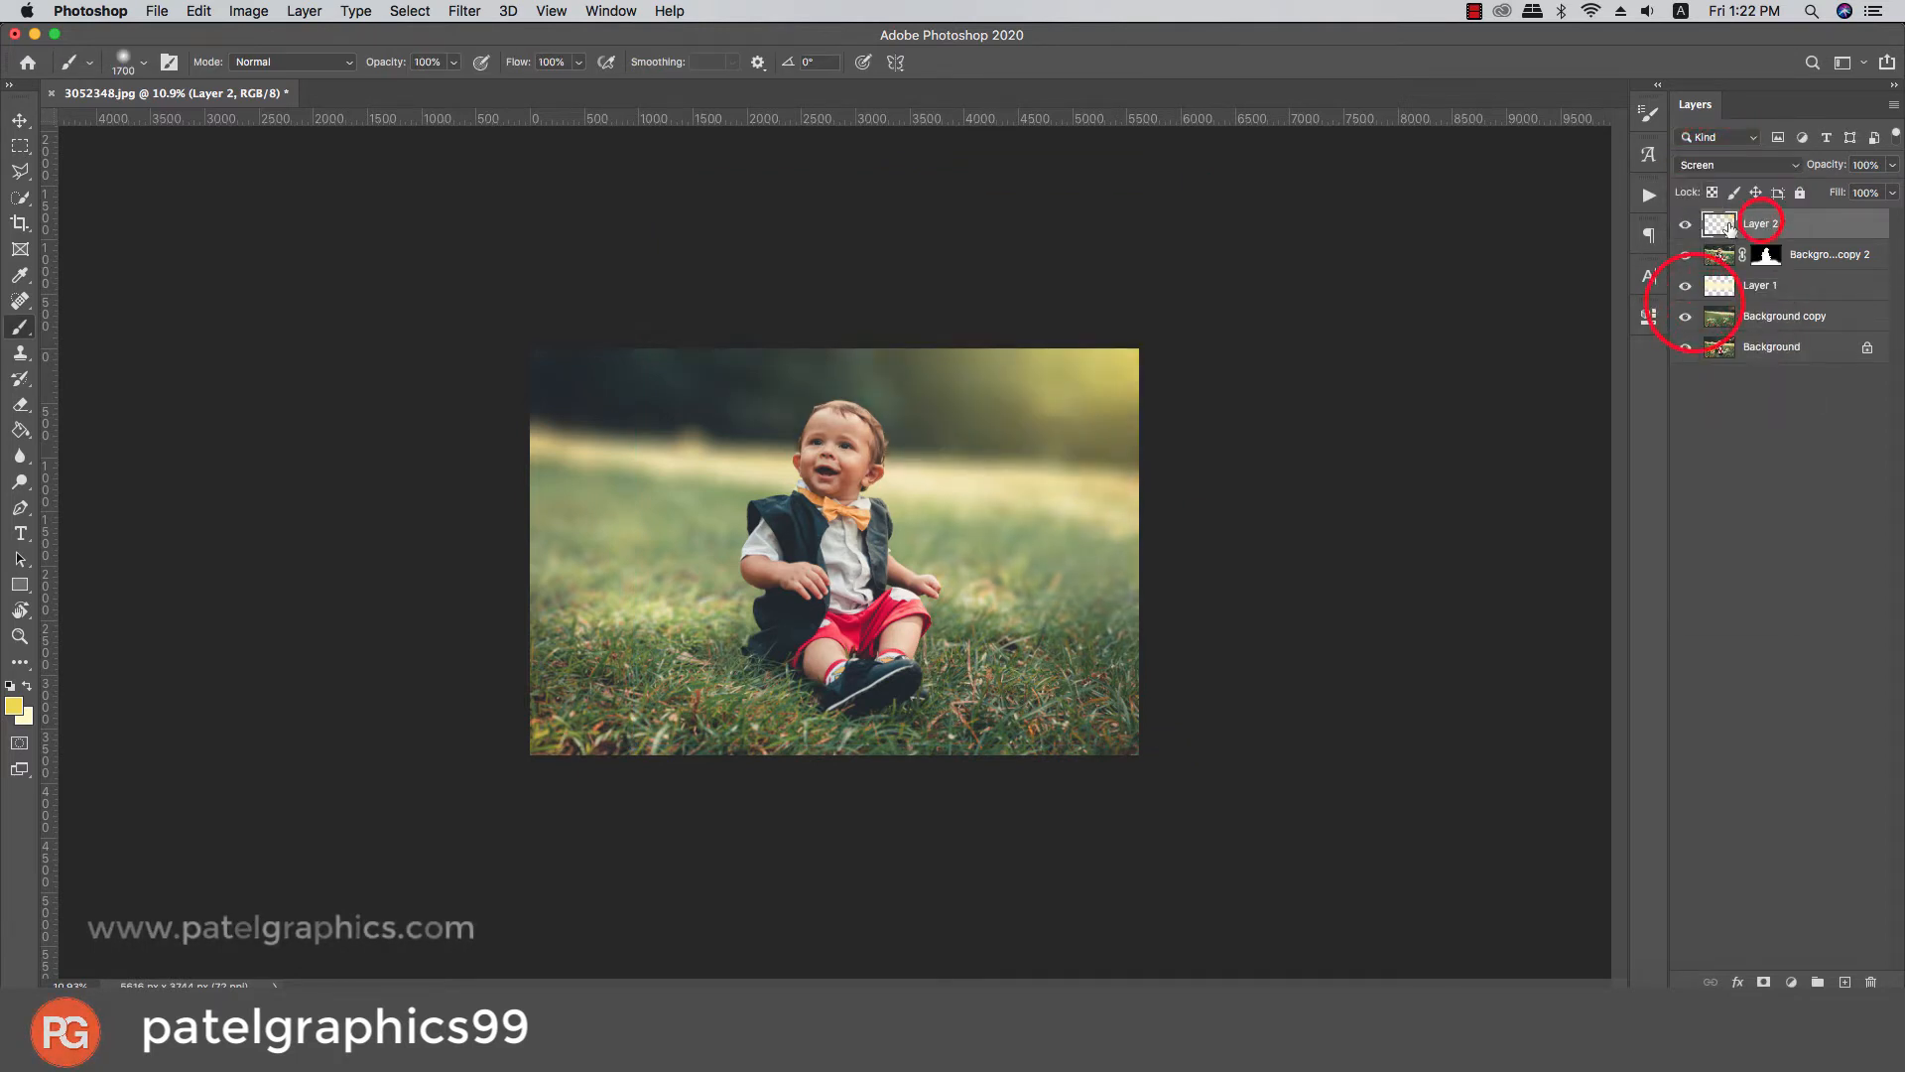
Transform the yellow glow on Layer 2 again, enlarging it slightly and repositioning it over the photo's upper-right corner
key(super+t)
drag(1195, 189, 1162, 324)
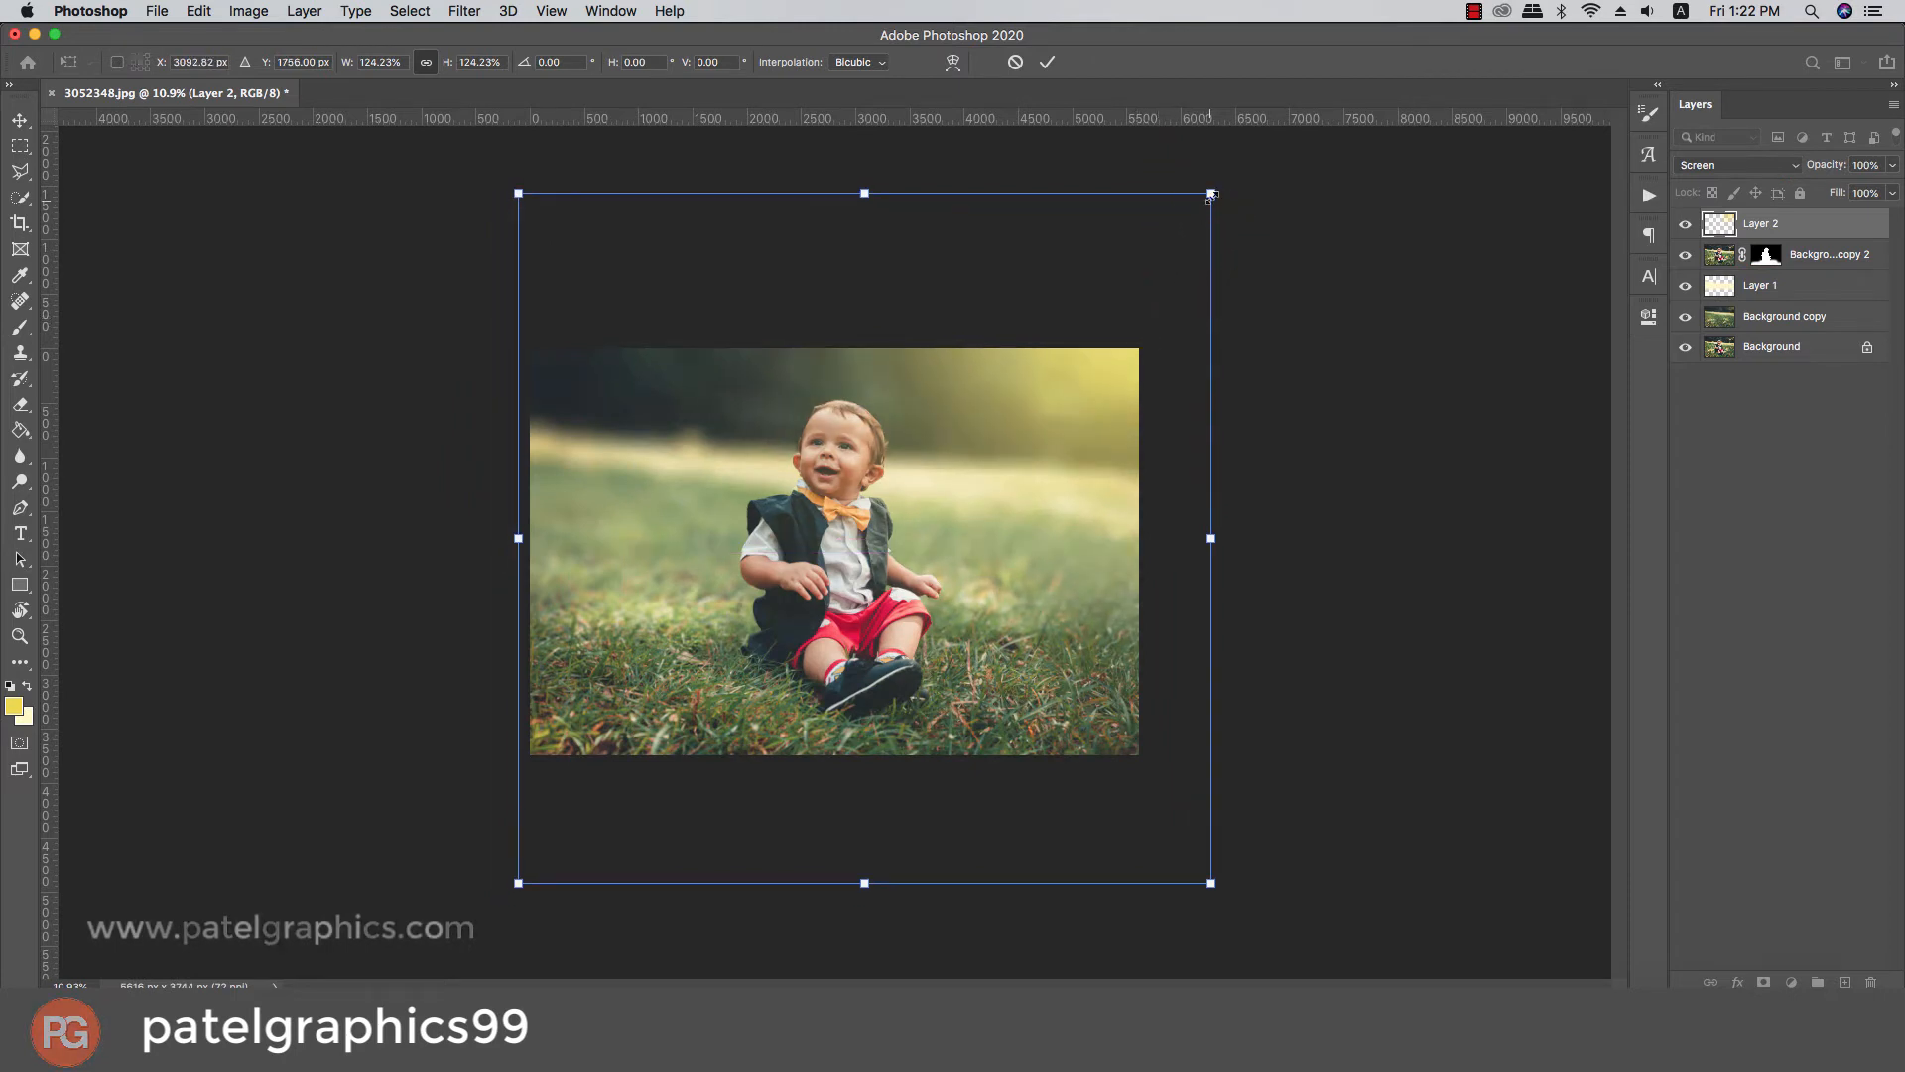
drag(1212, 196, 1175, 260)
mouse_move(1172, 265)
mouse_down()
mouse_move(1166, 297)
mouse_move(1195, 288)
mouse_up()
key(Return)
key(b)
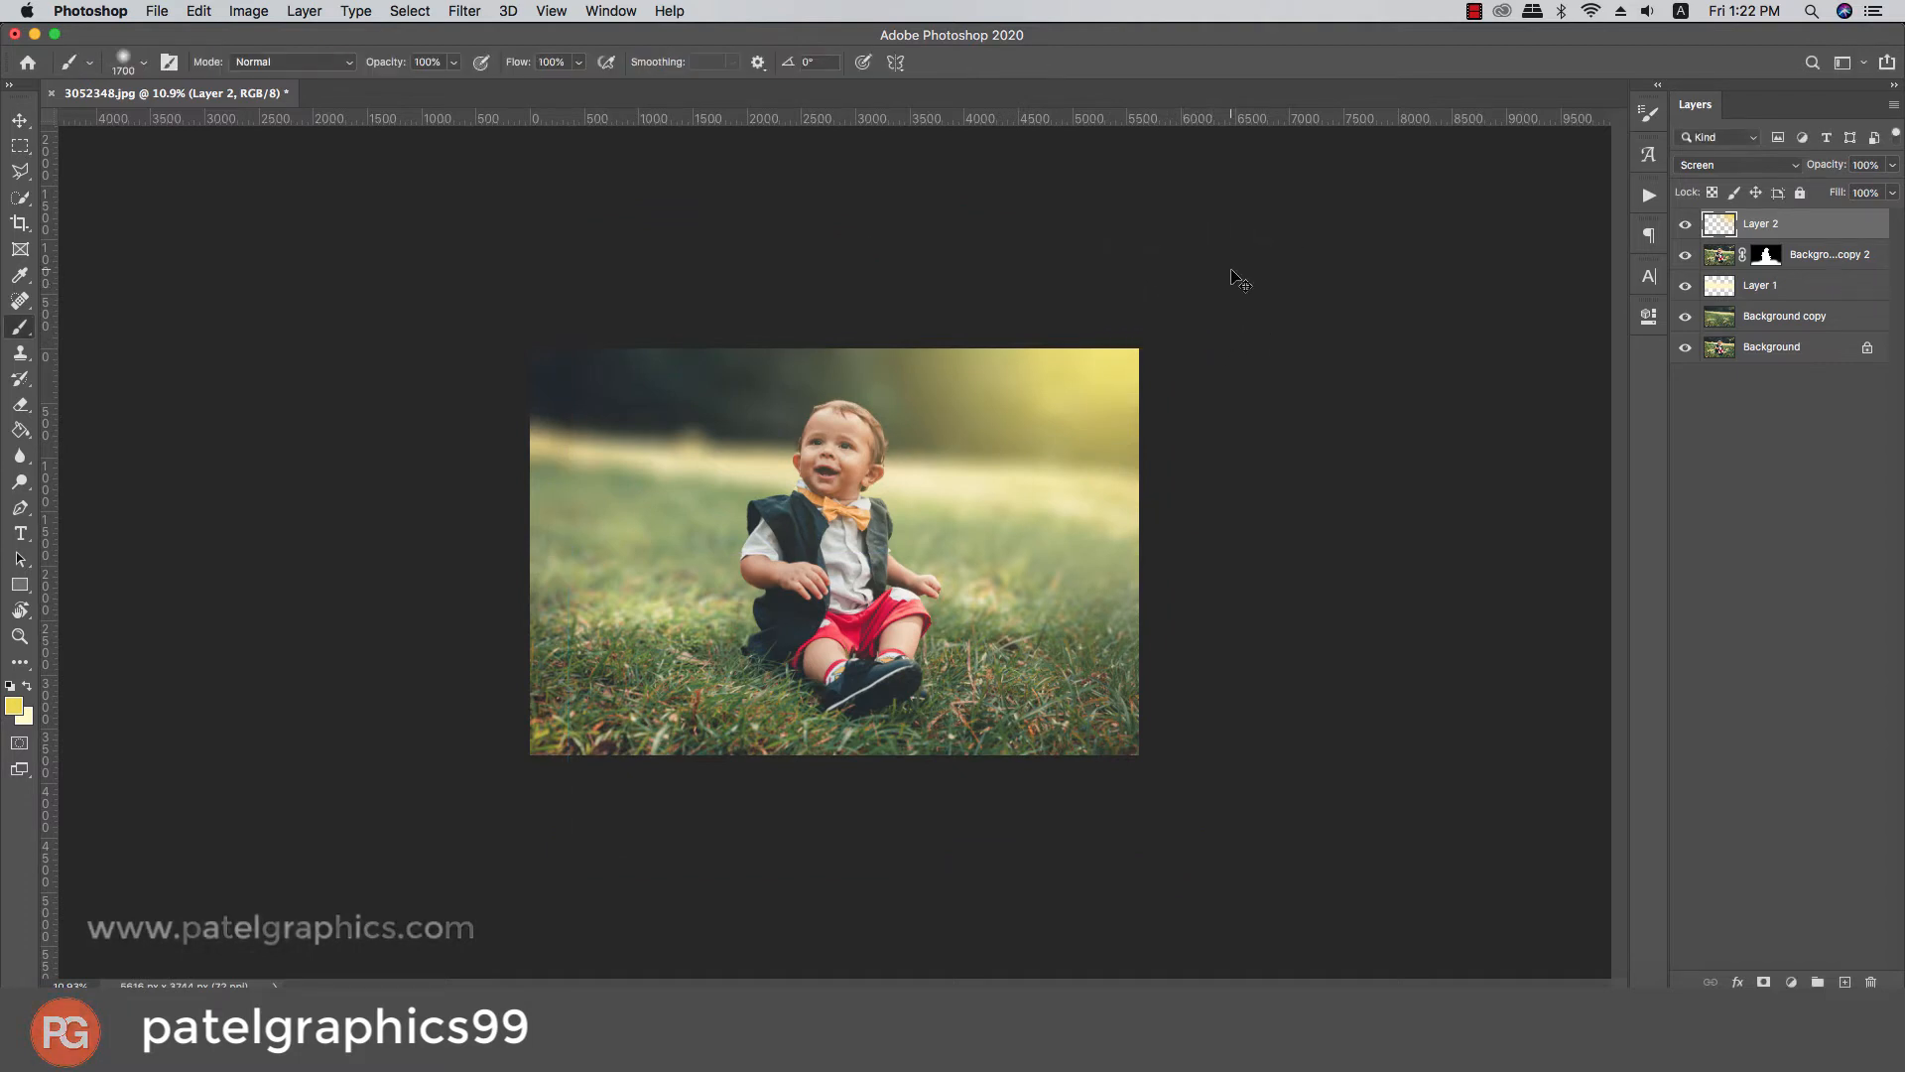
Duplicate the yellow glow layer, flip the copy horizontally and shift it over the photo's upper-left corner
key(super+j)
key(super+t)
right_click(1042, 411)
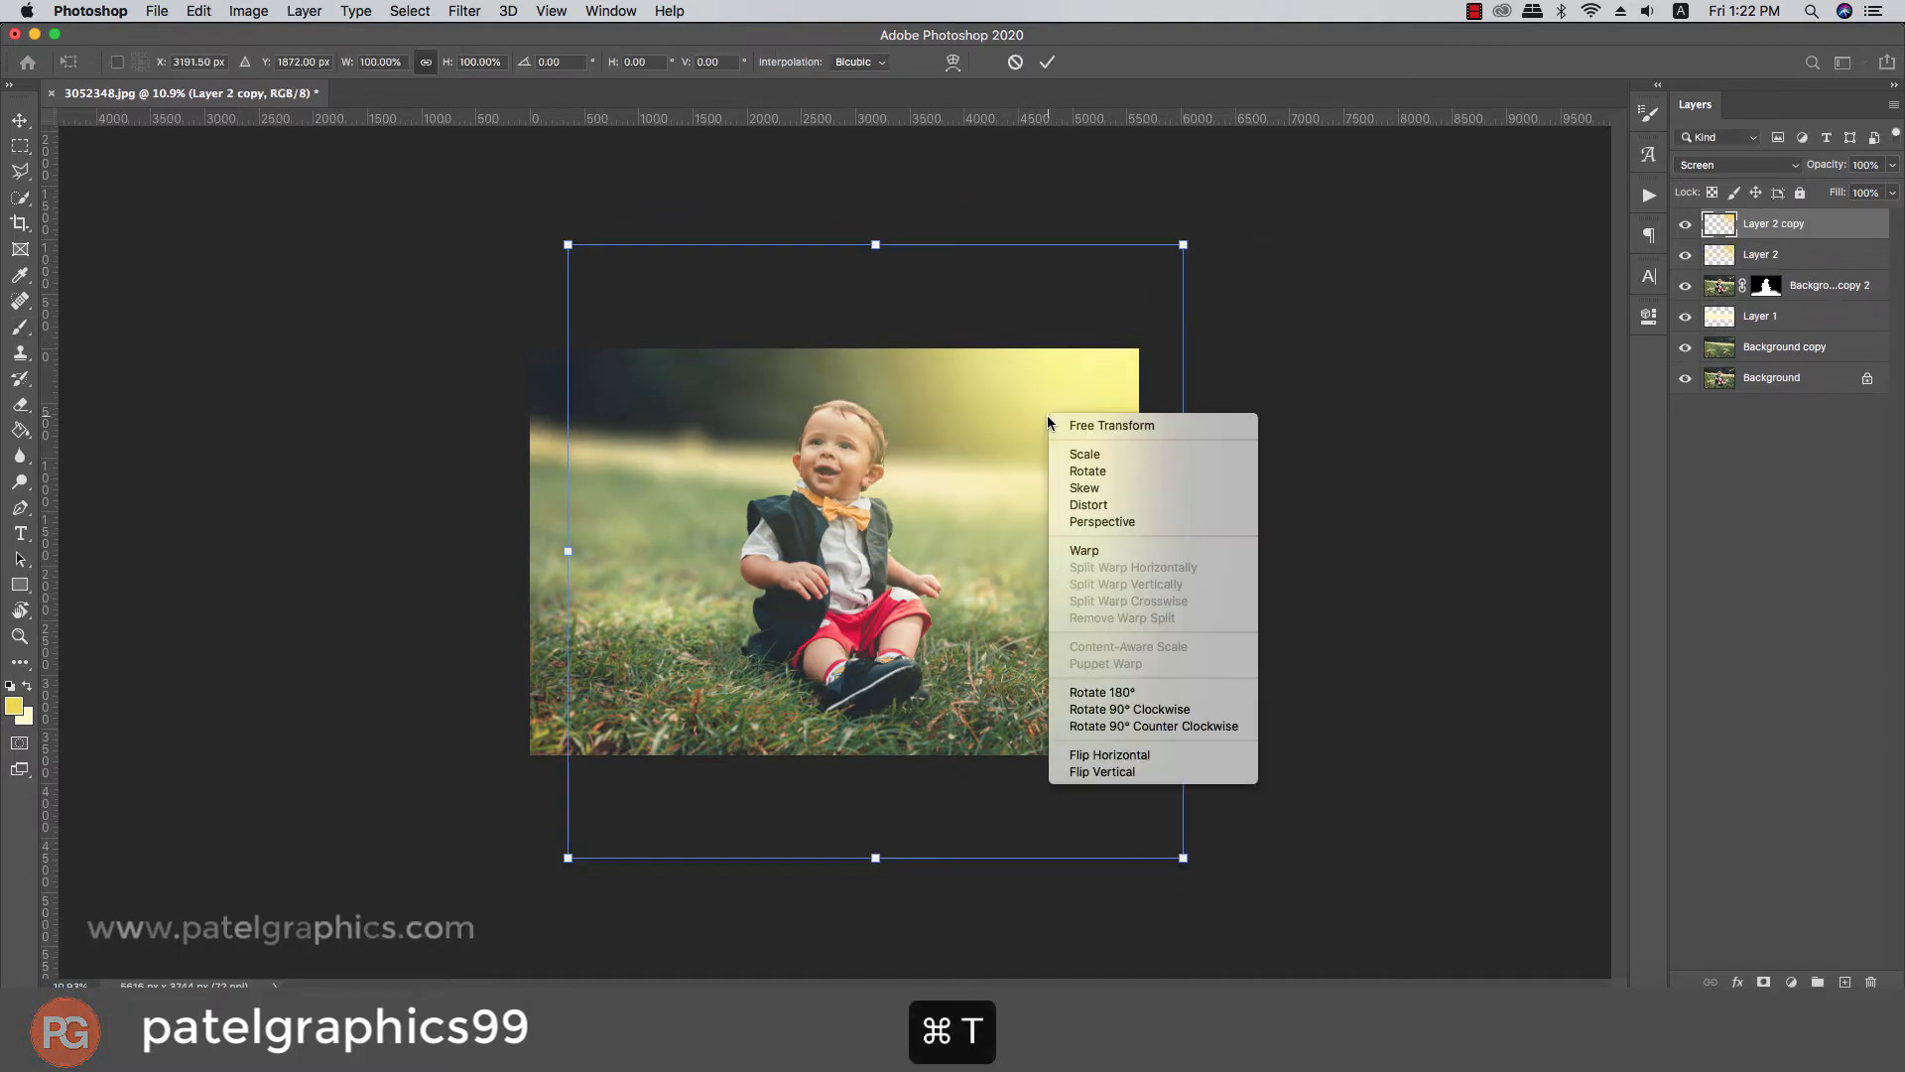
click(1122, 744)
drag(967, 615, 902, 619)
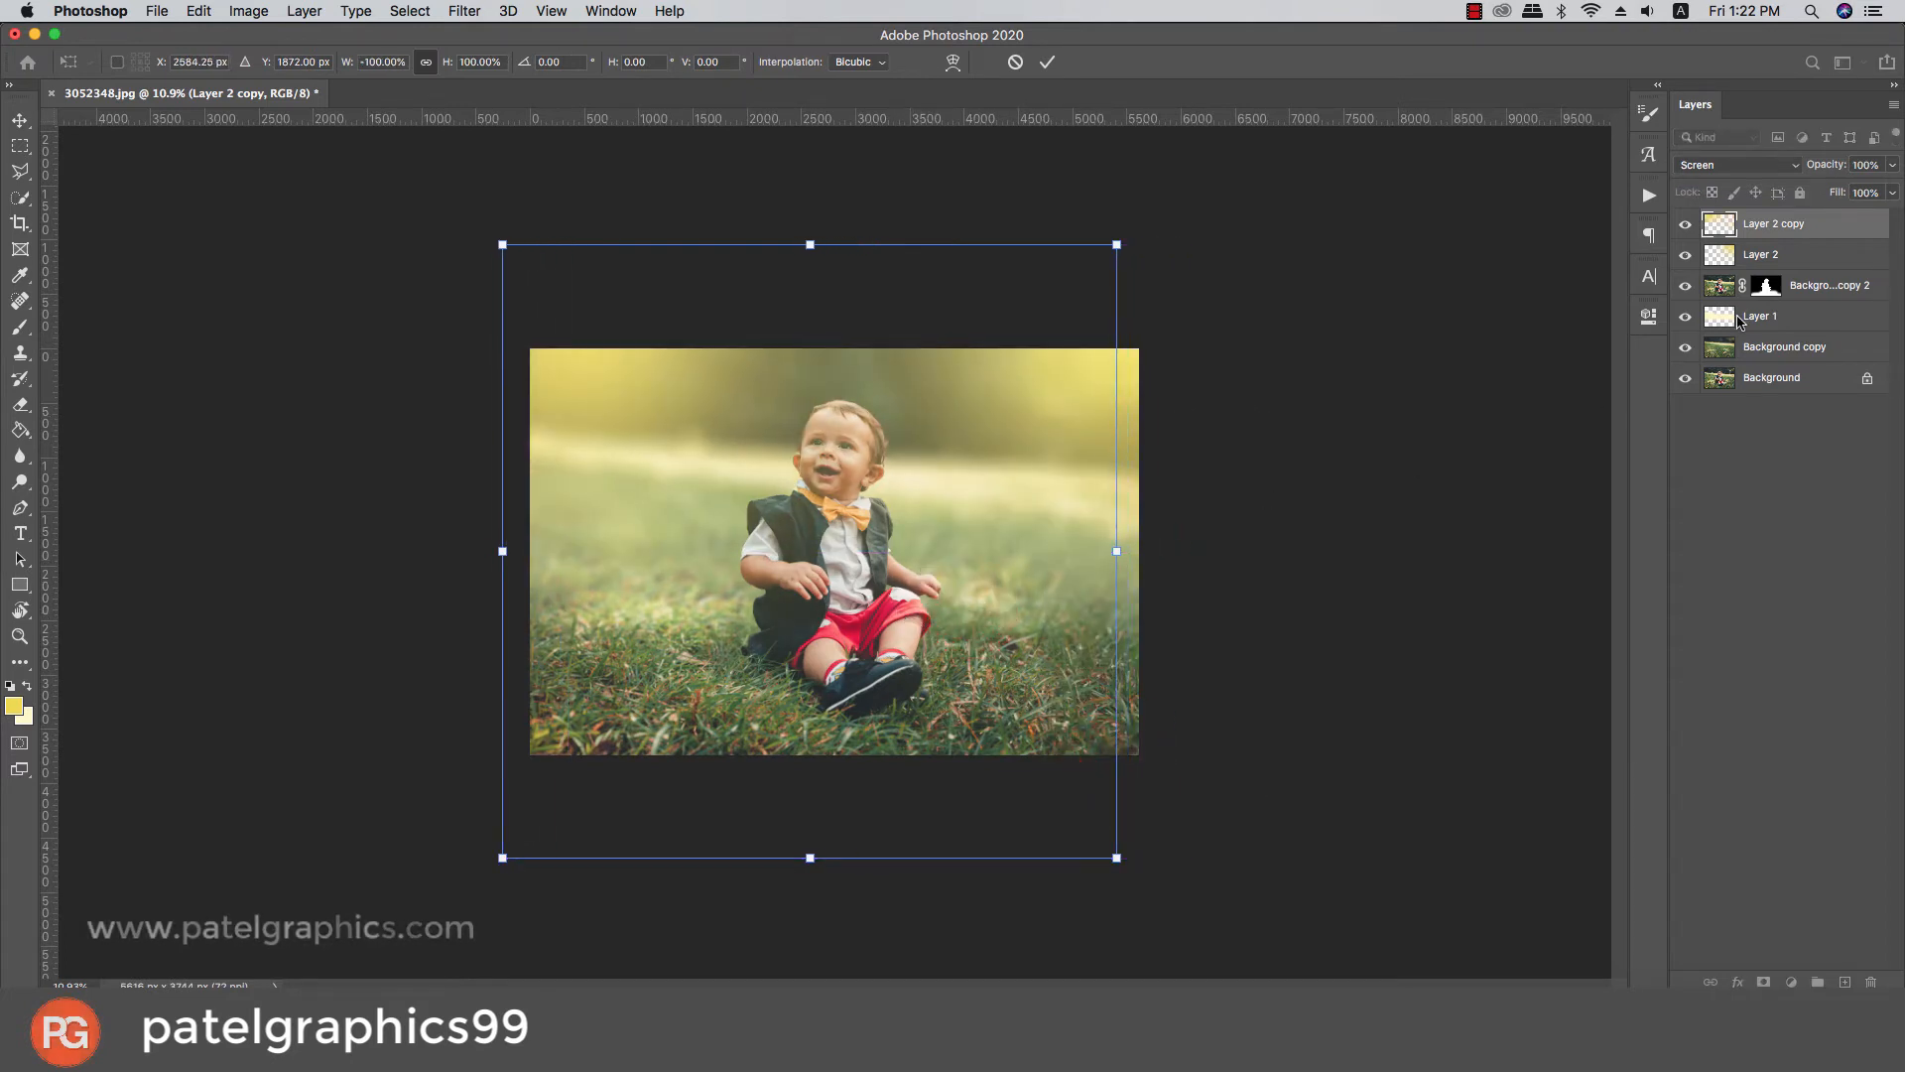
Move the flipped glow layer directly beneath the boy's masked layer Background copy 2, and select Layer 2
drag(1813, 237, 1815, 315)
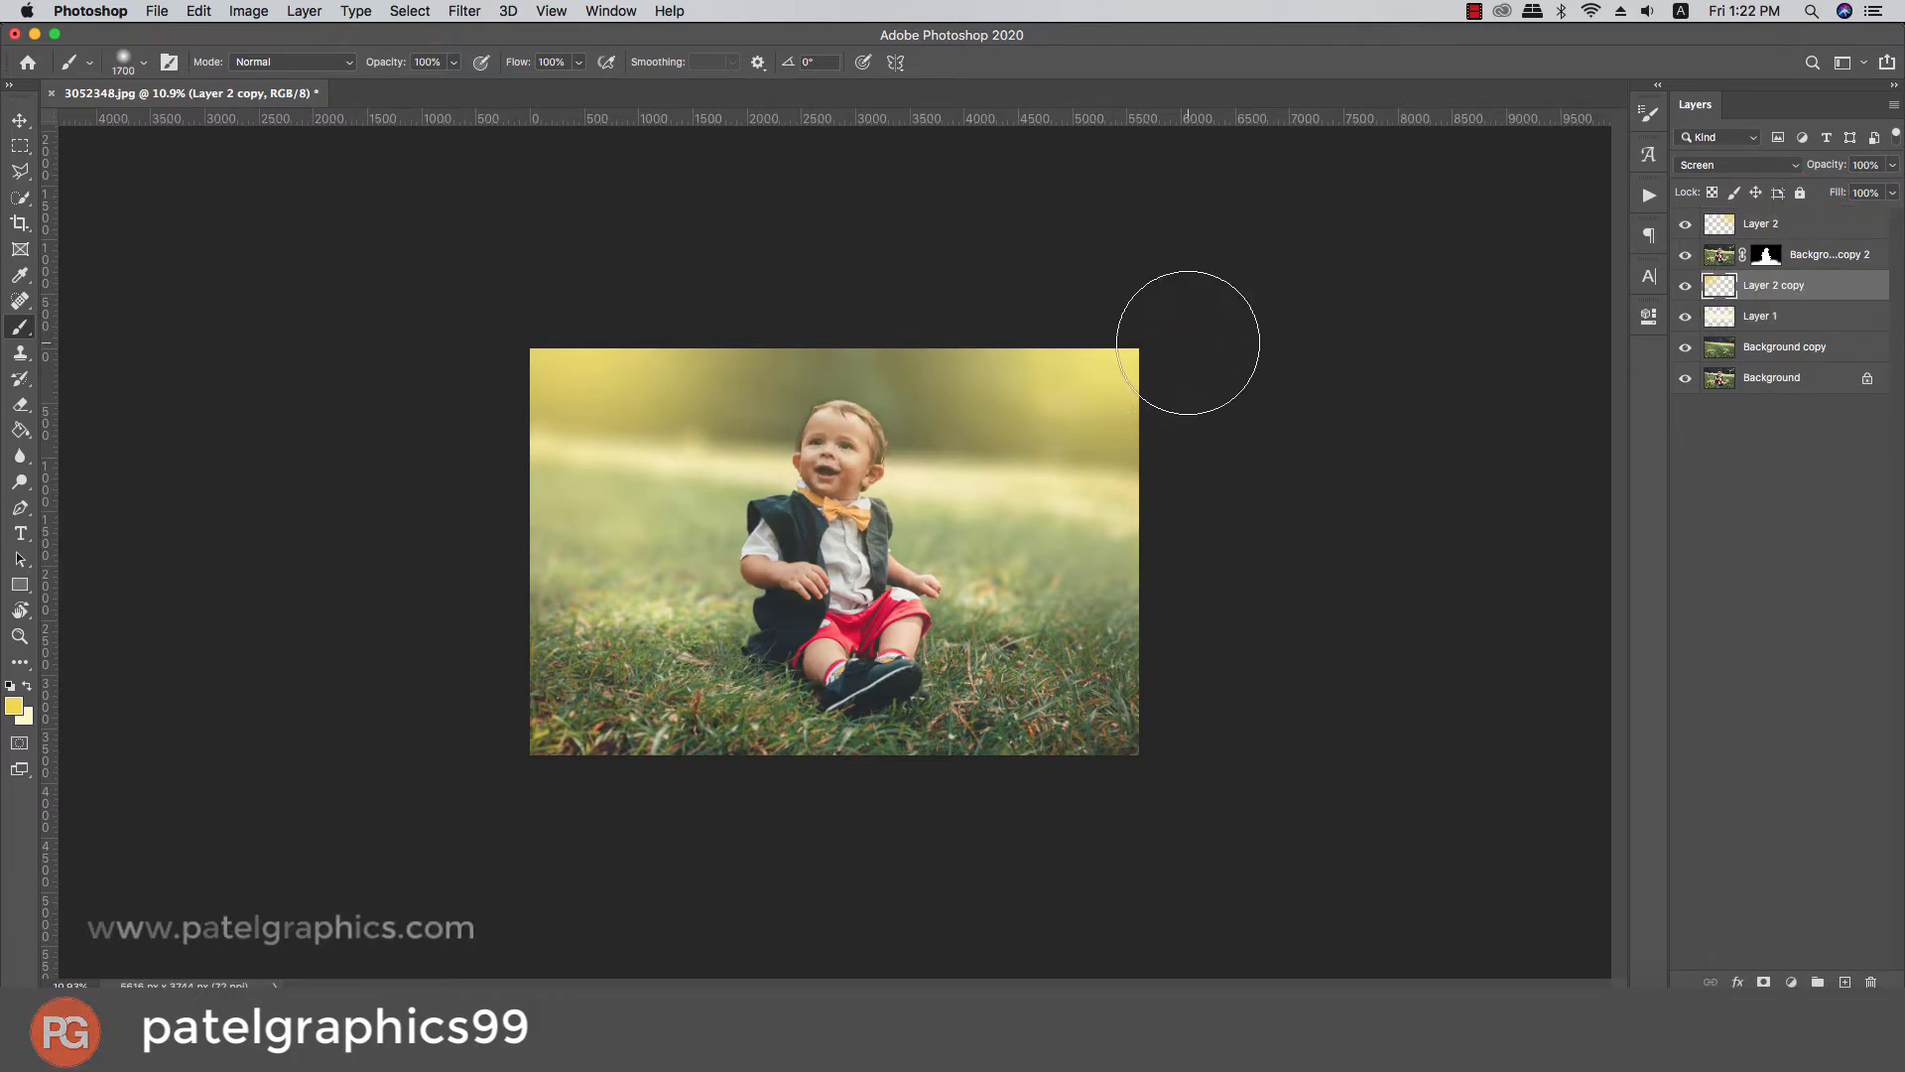
scroll(1030, 363, up, 4)
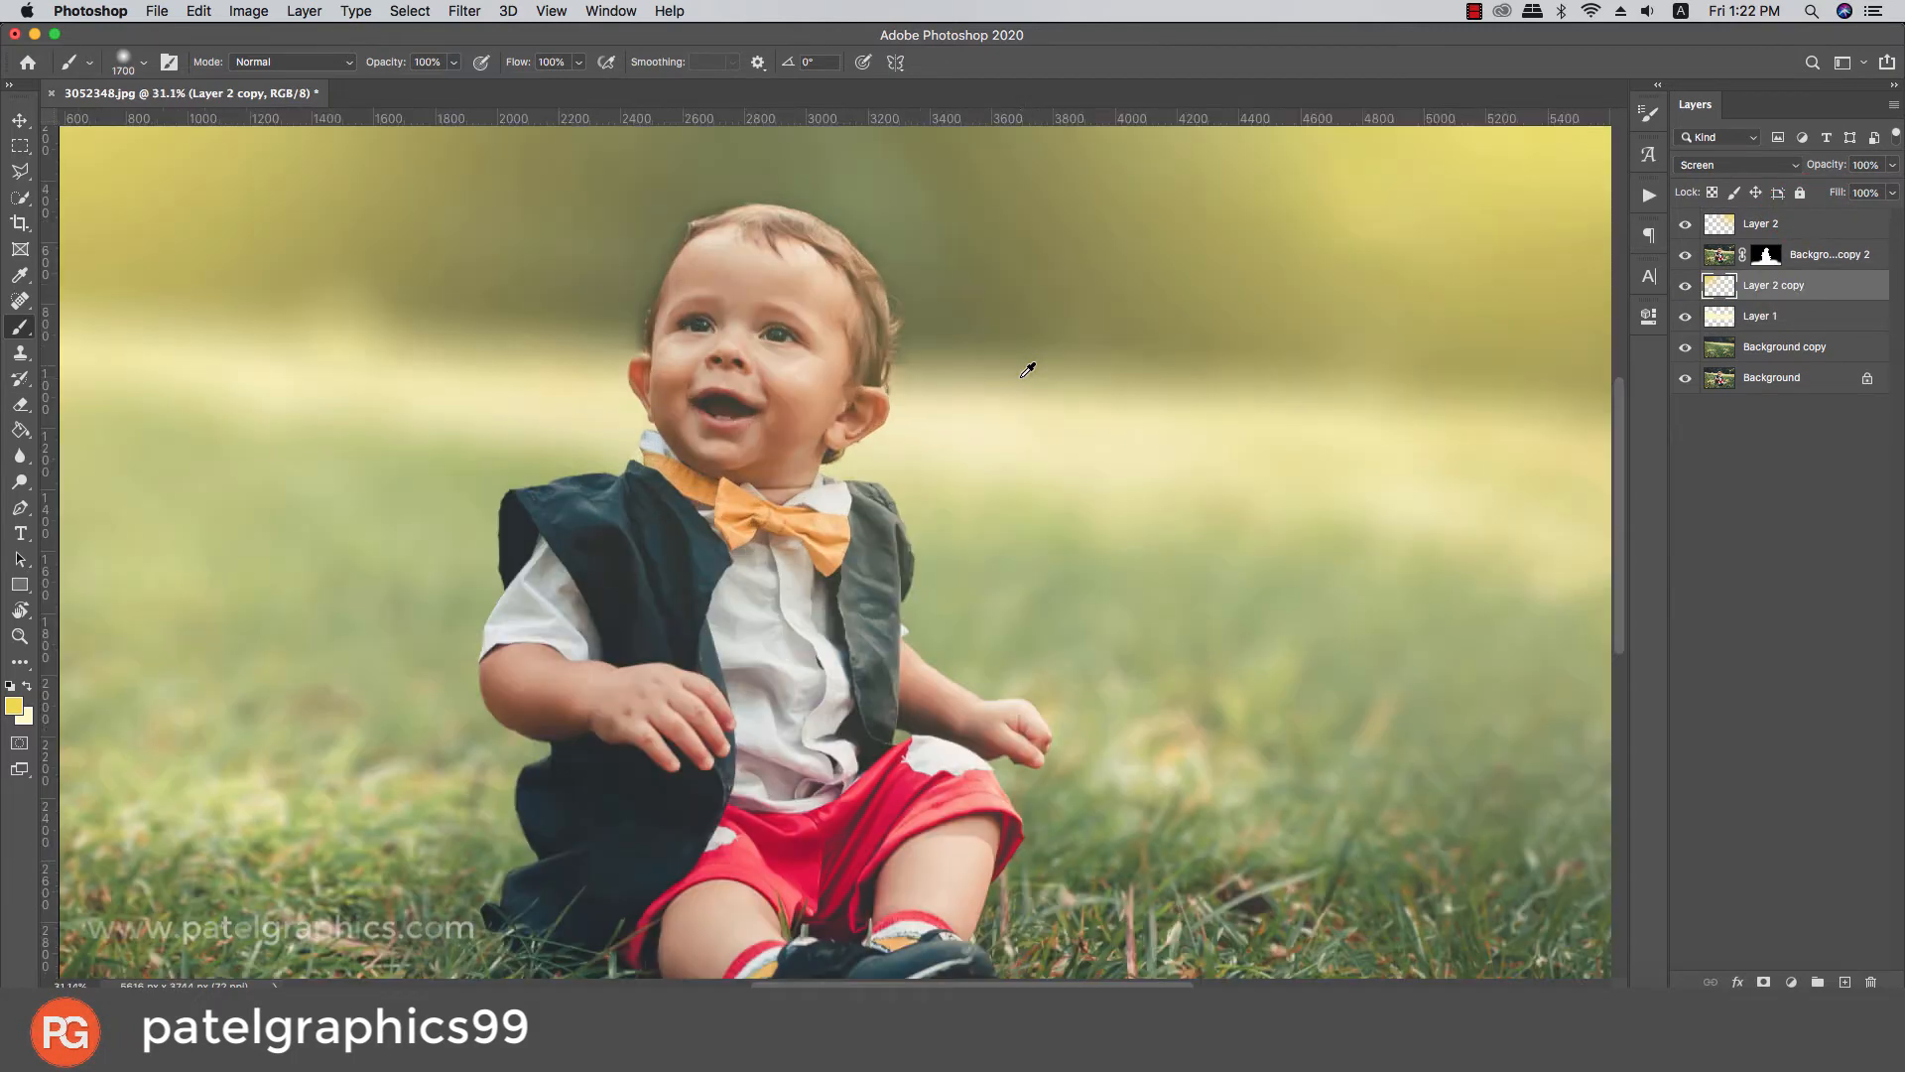
scroll(1029, 362, down, 2)
scroll(1029, 369, up, 1)
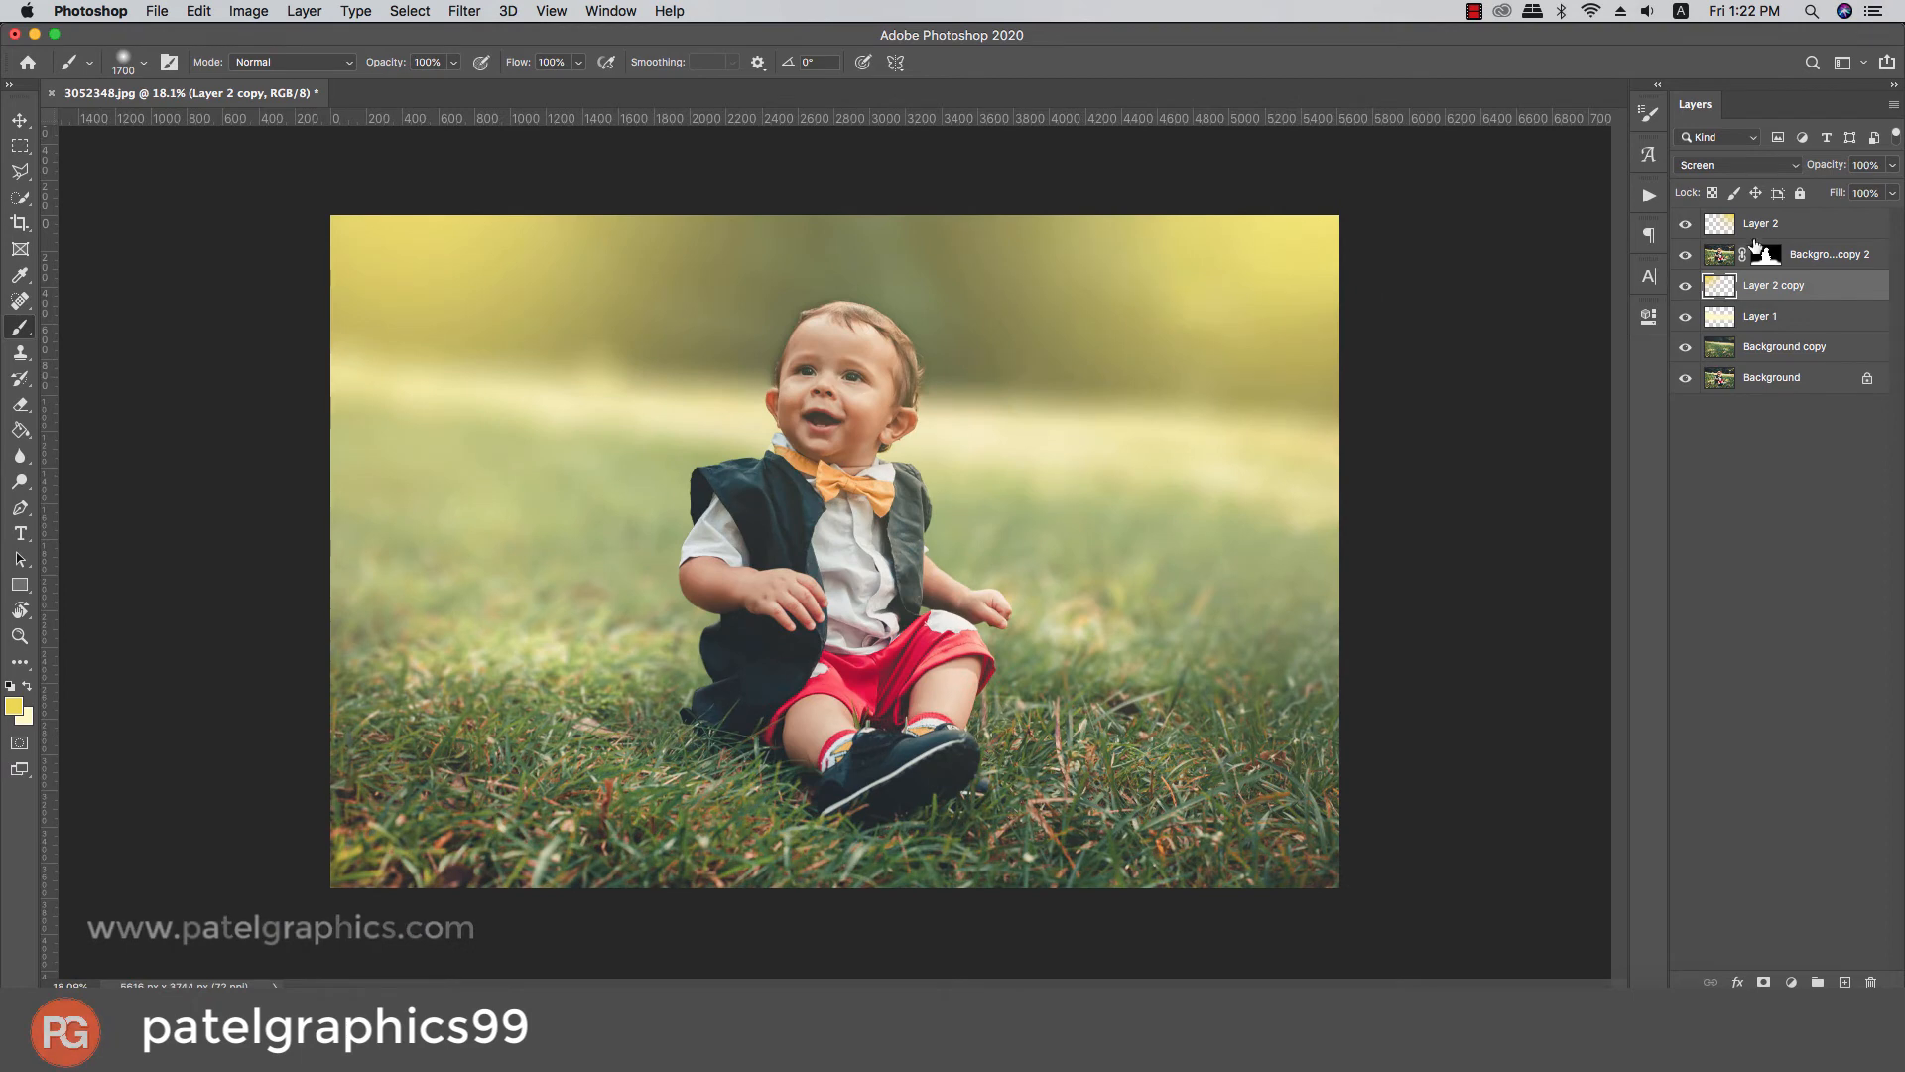
click(1780, 220)
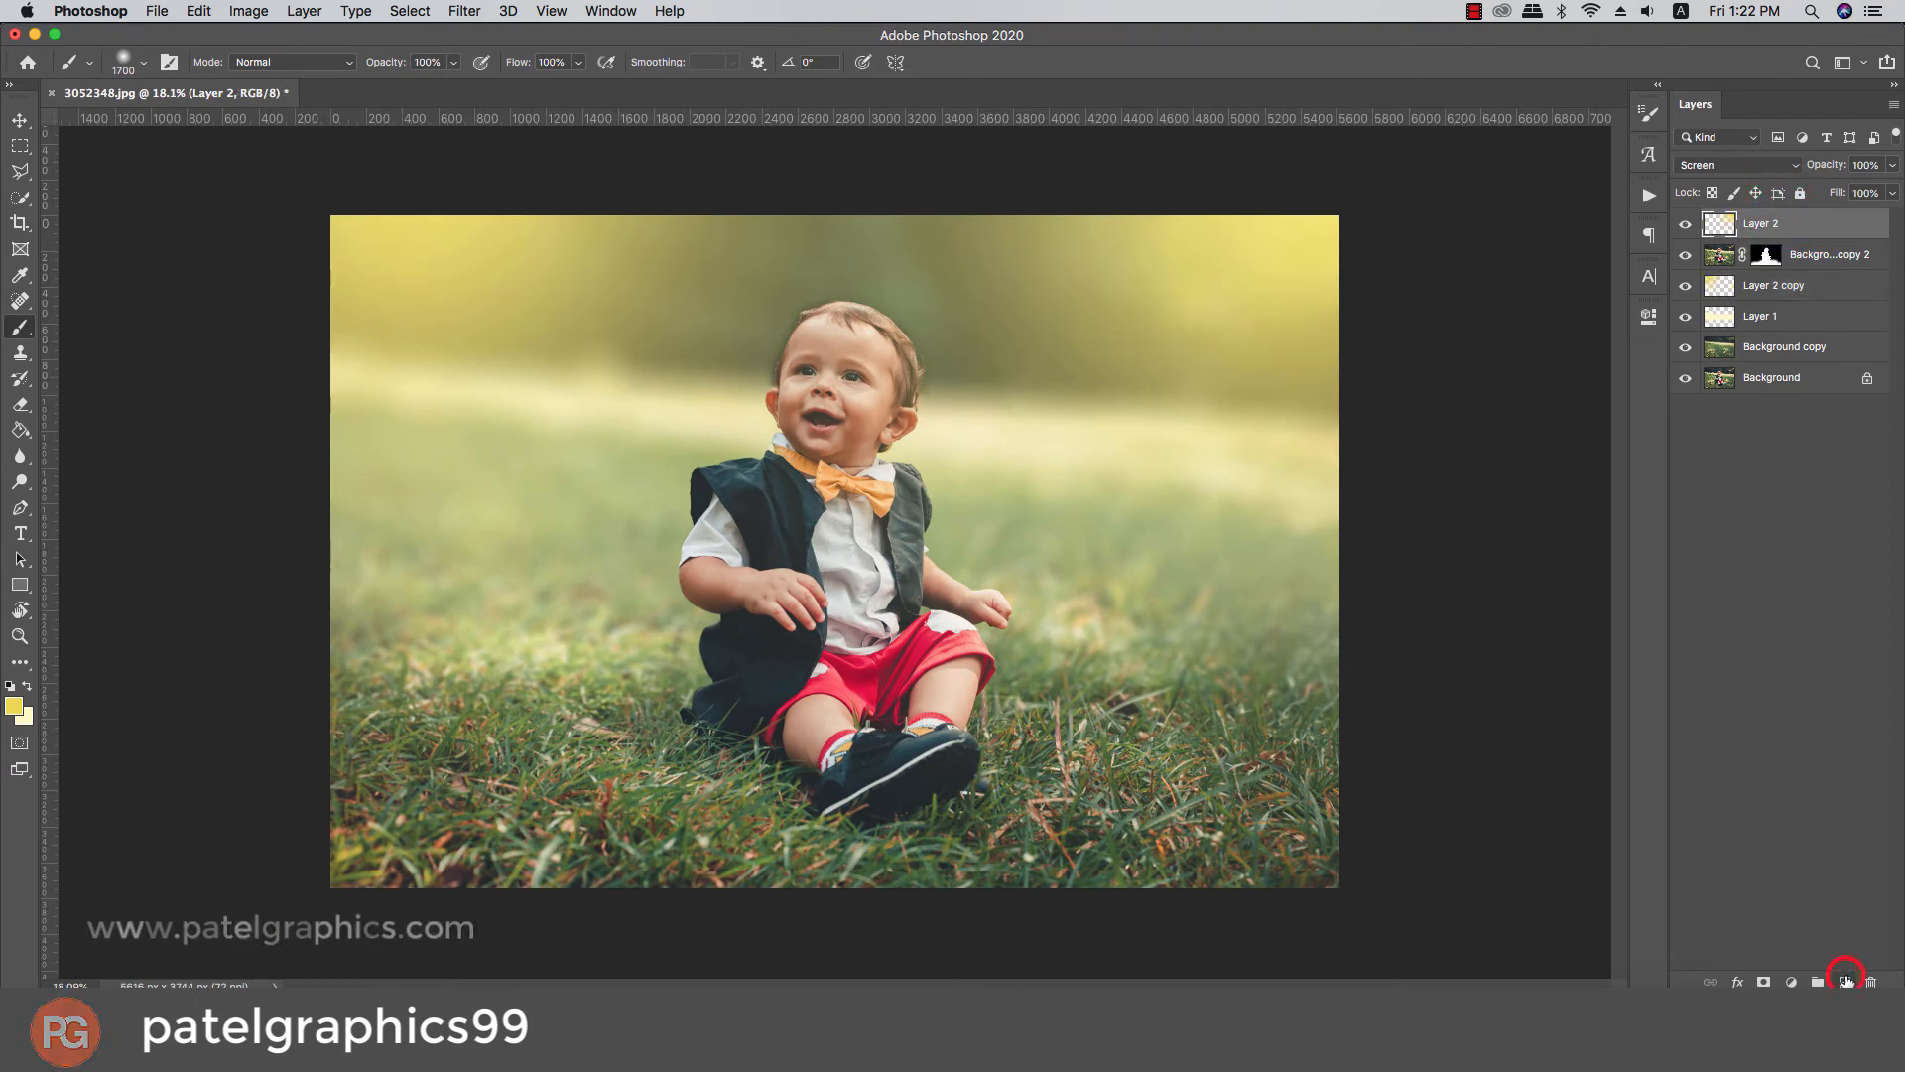
Add a new empty layer above Layer 2
click(1846, 981)
scroll(1234, 413, down, 2)
scroll(1234, 413, up, 1)
scroll(1234, 413, down, 1)
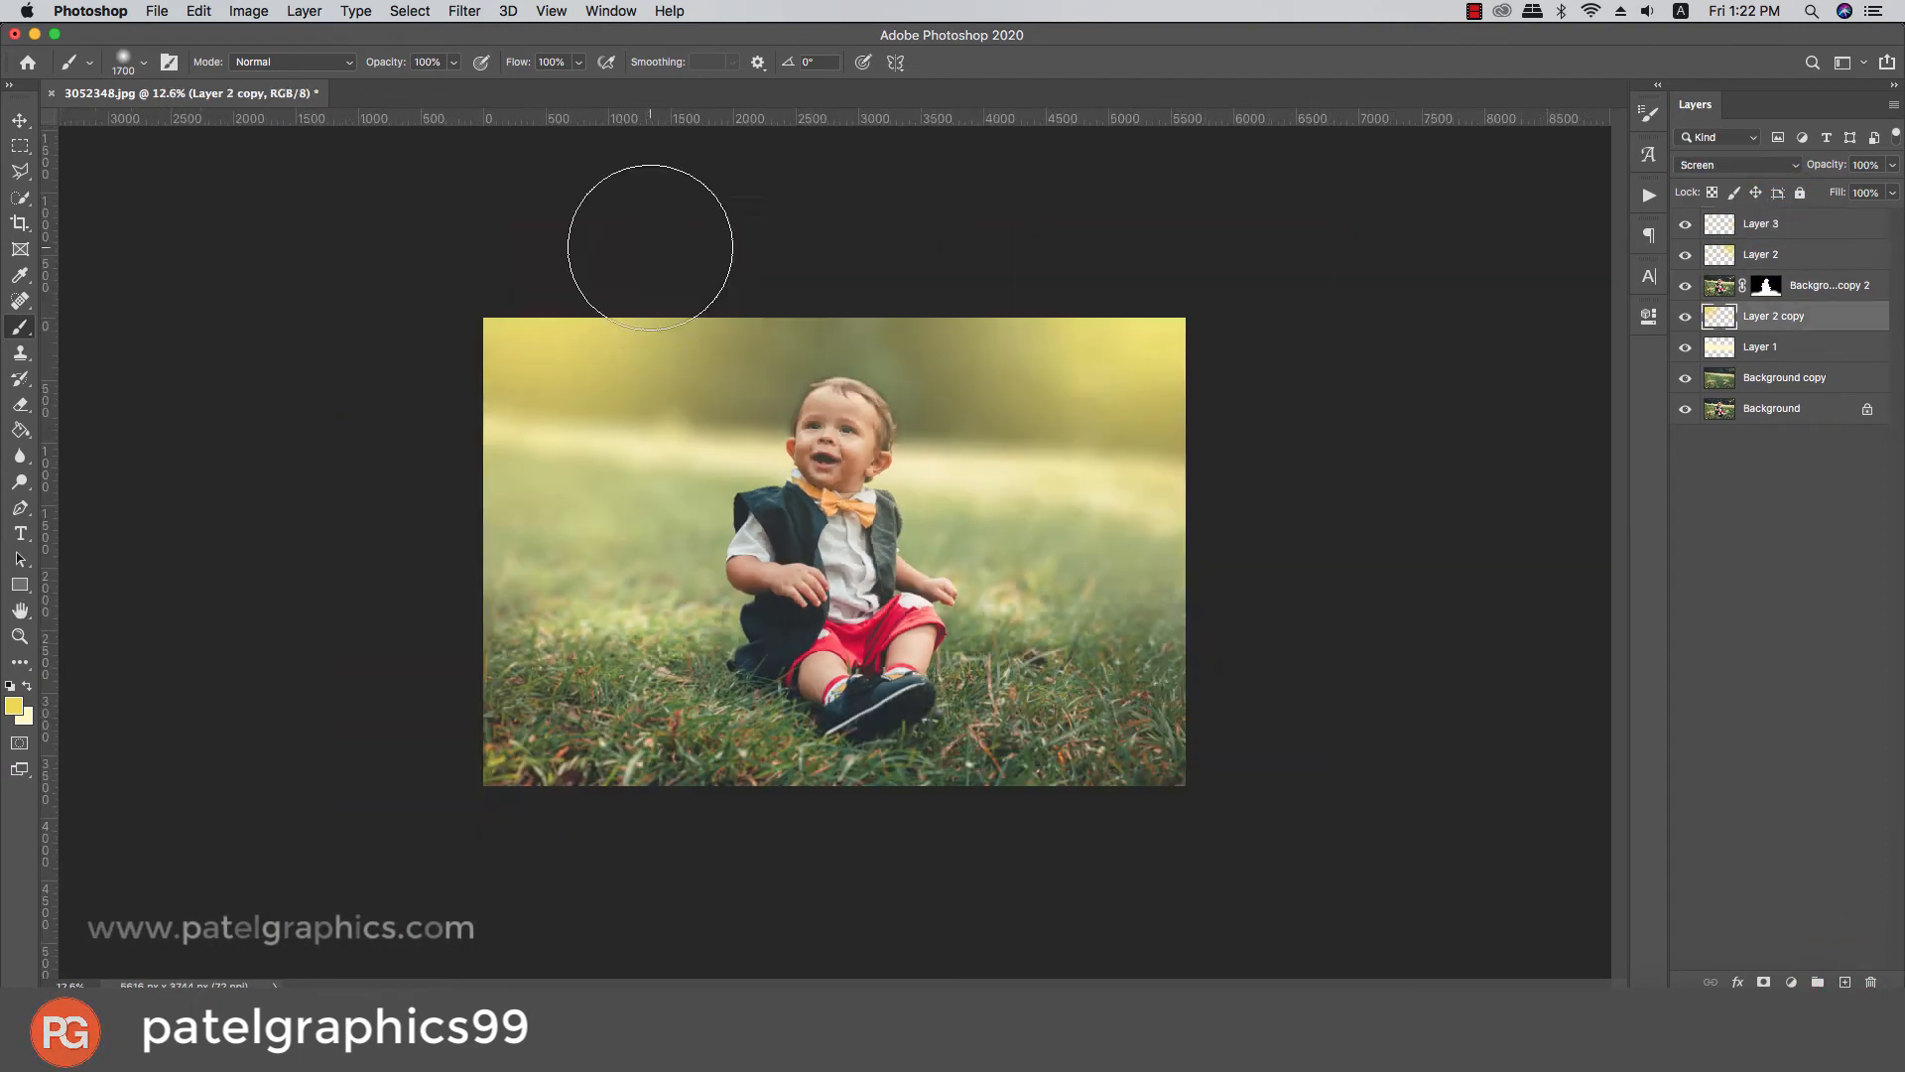
click(651, 248)
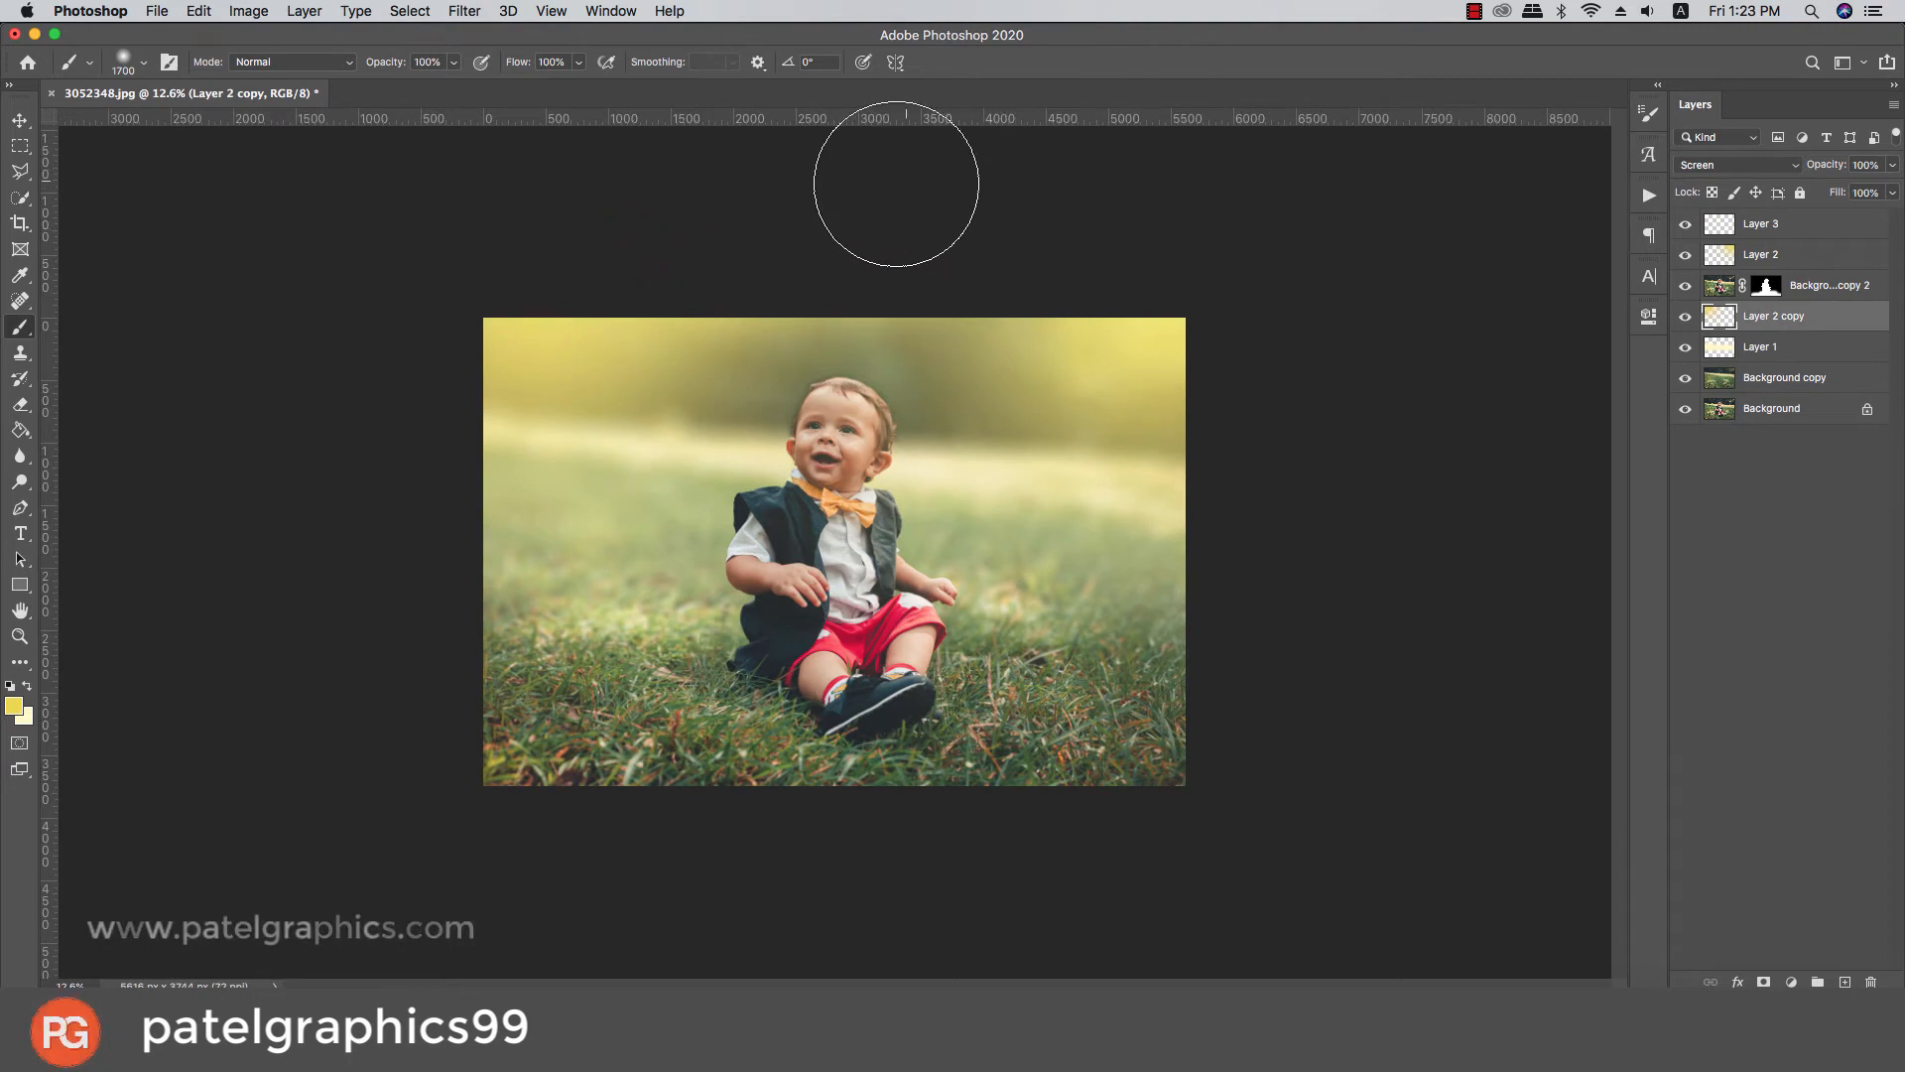
click(887, 225)
key(super+z)
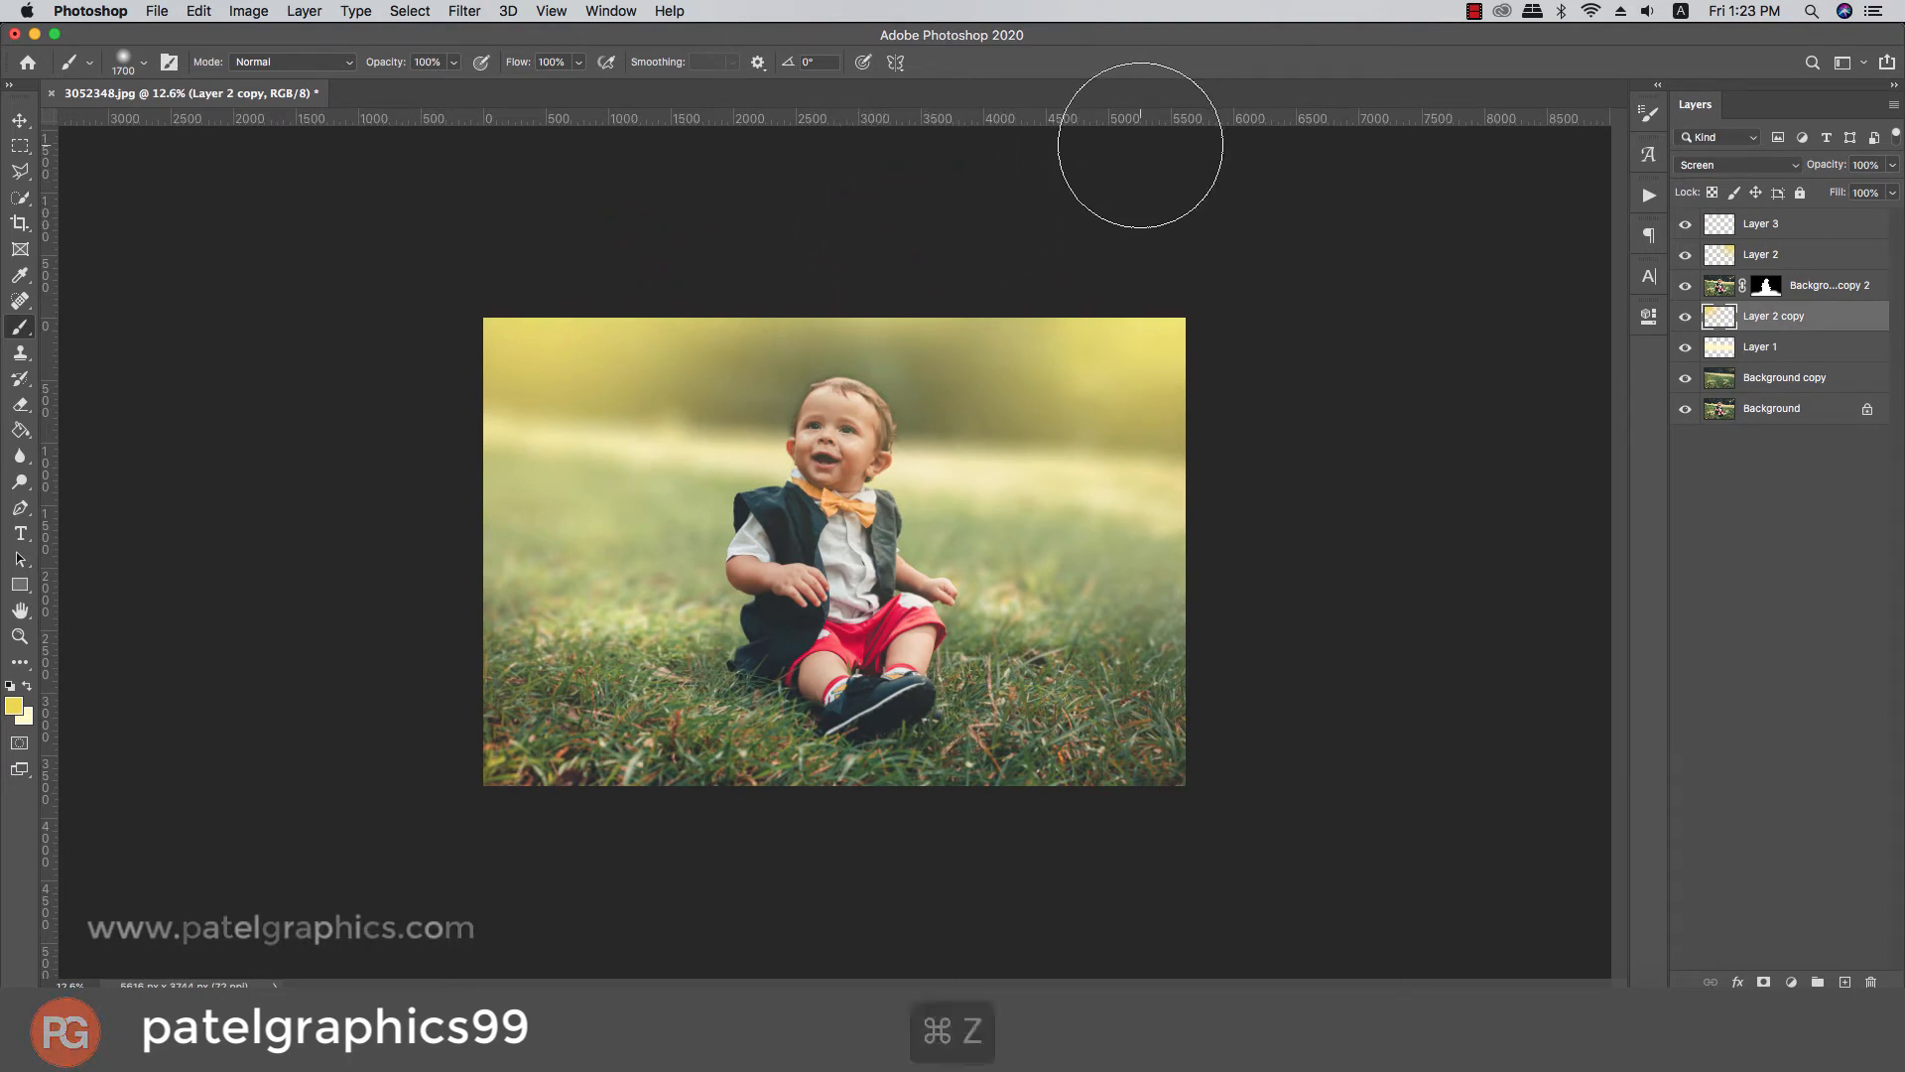
click(744, 223)
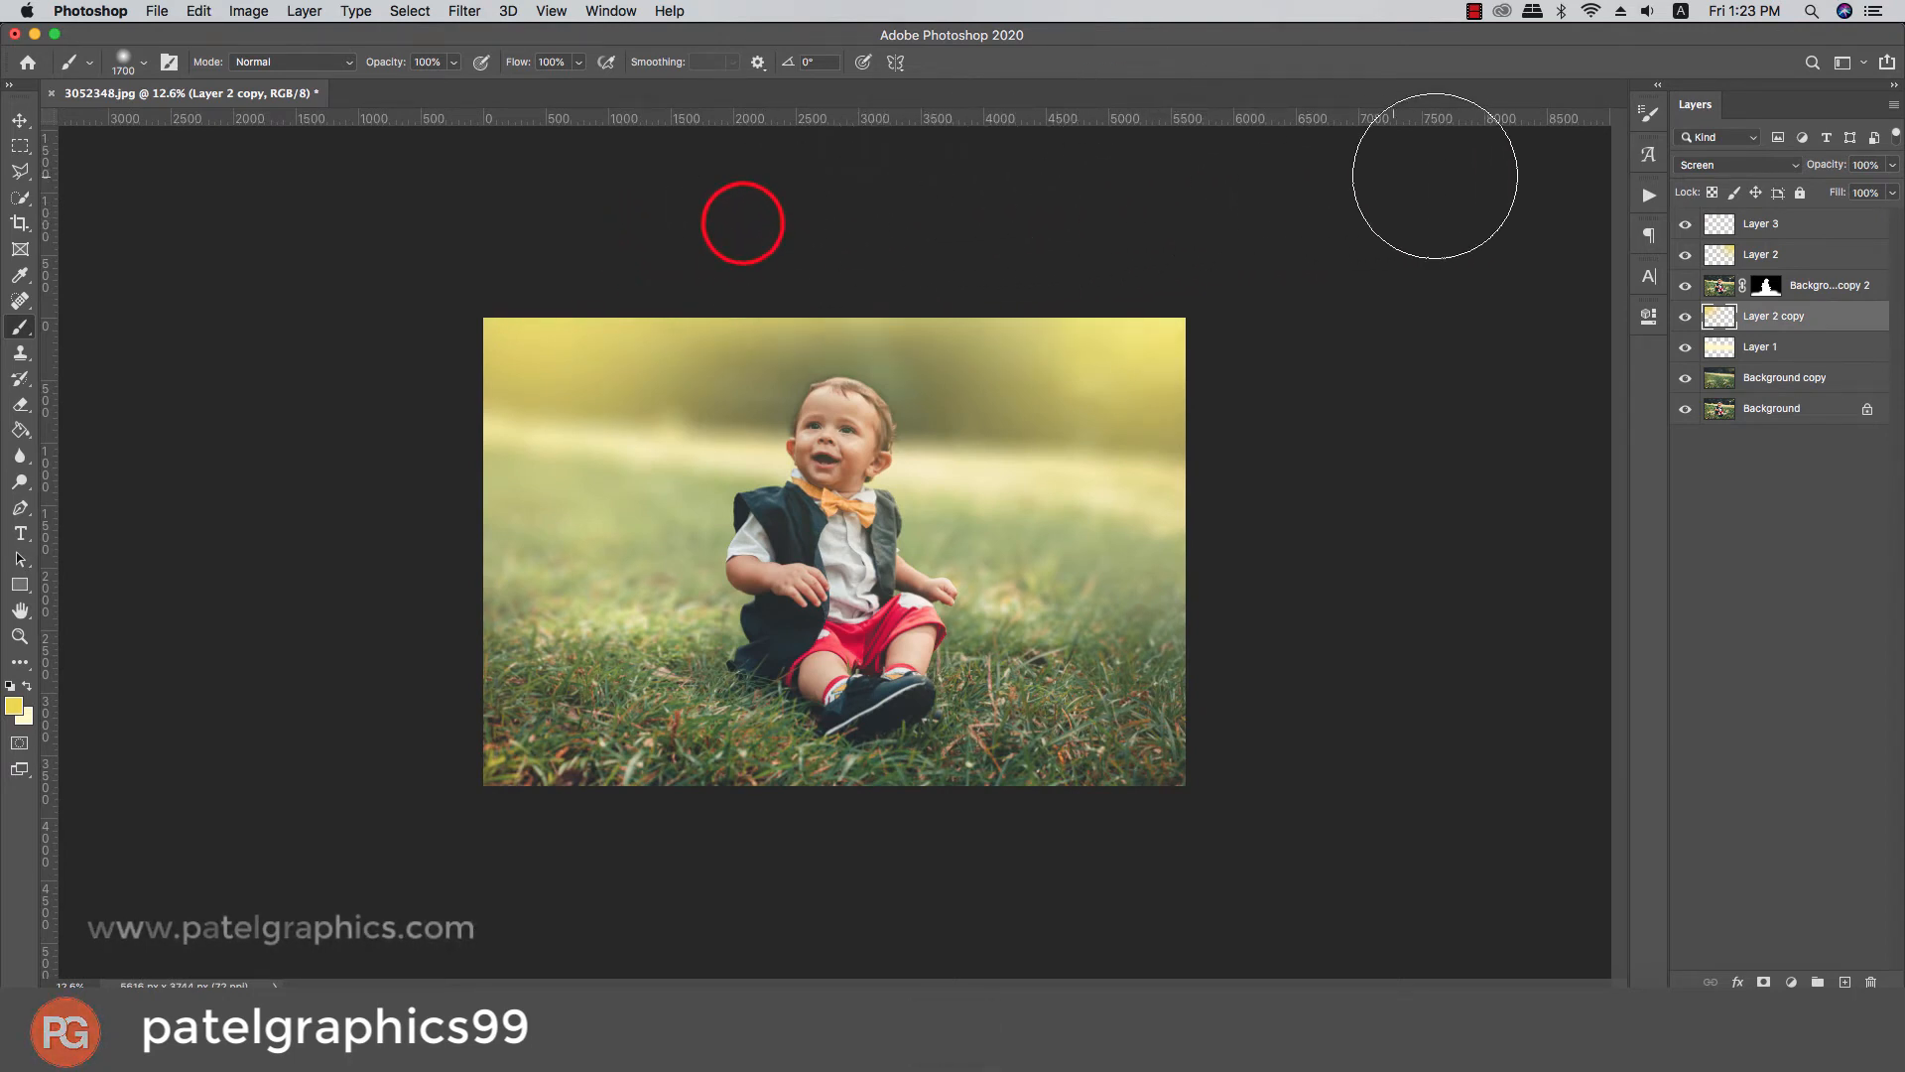
Select Layer 3 and fill it with the merged composite using Apply Image
click(1837, 225)
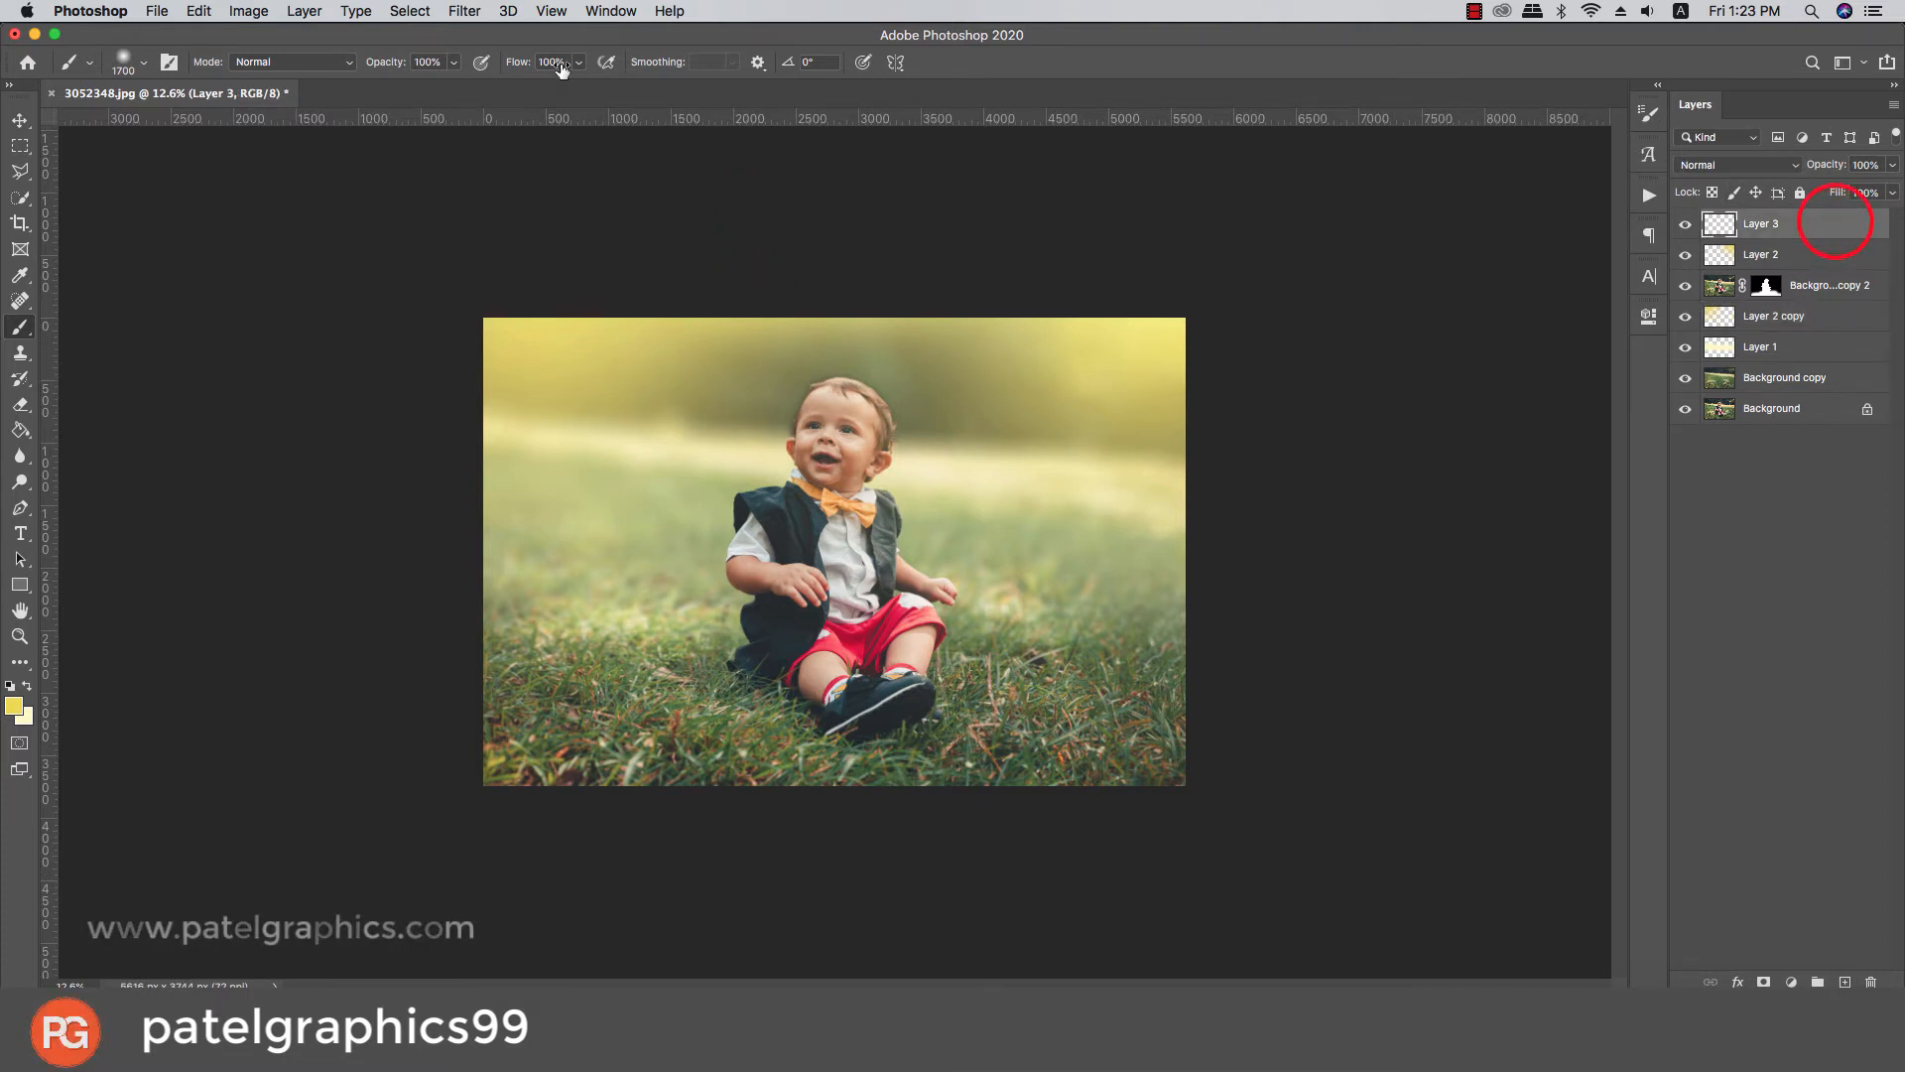
click(250, 12)
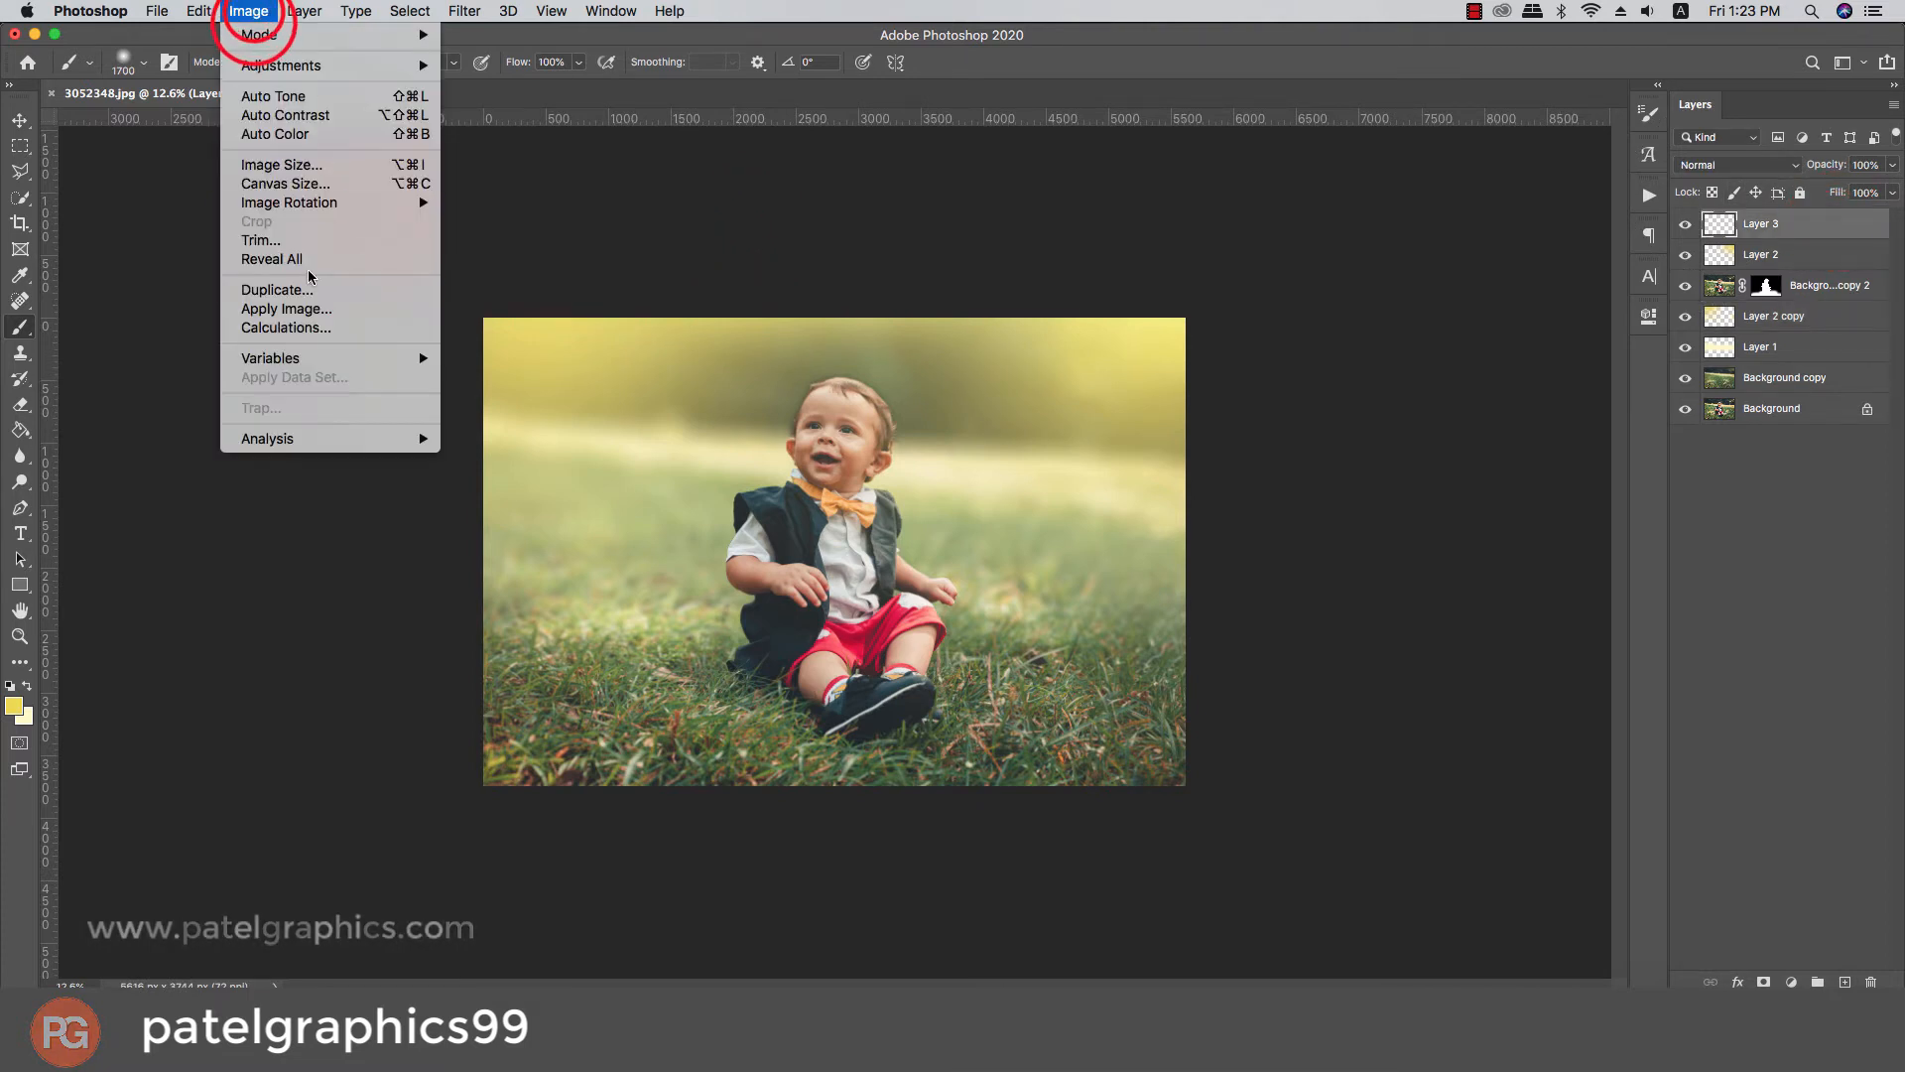
click(256, 307)
click(1121, 291)
key(b)
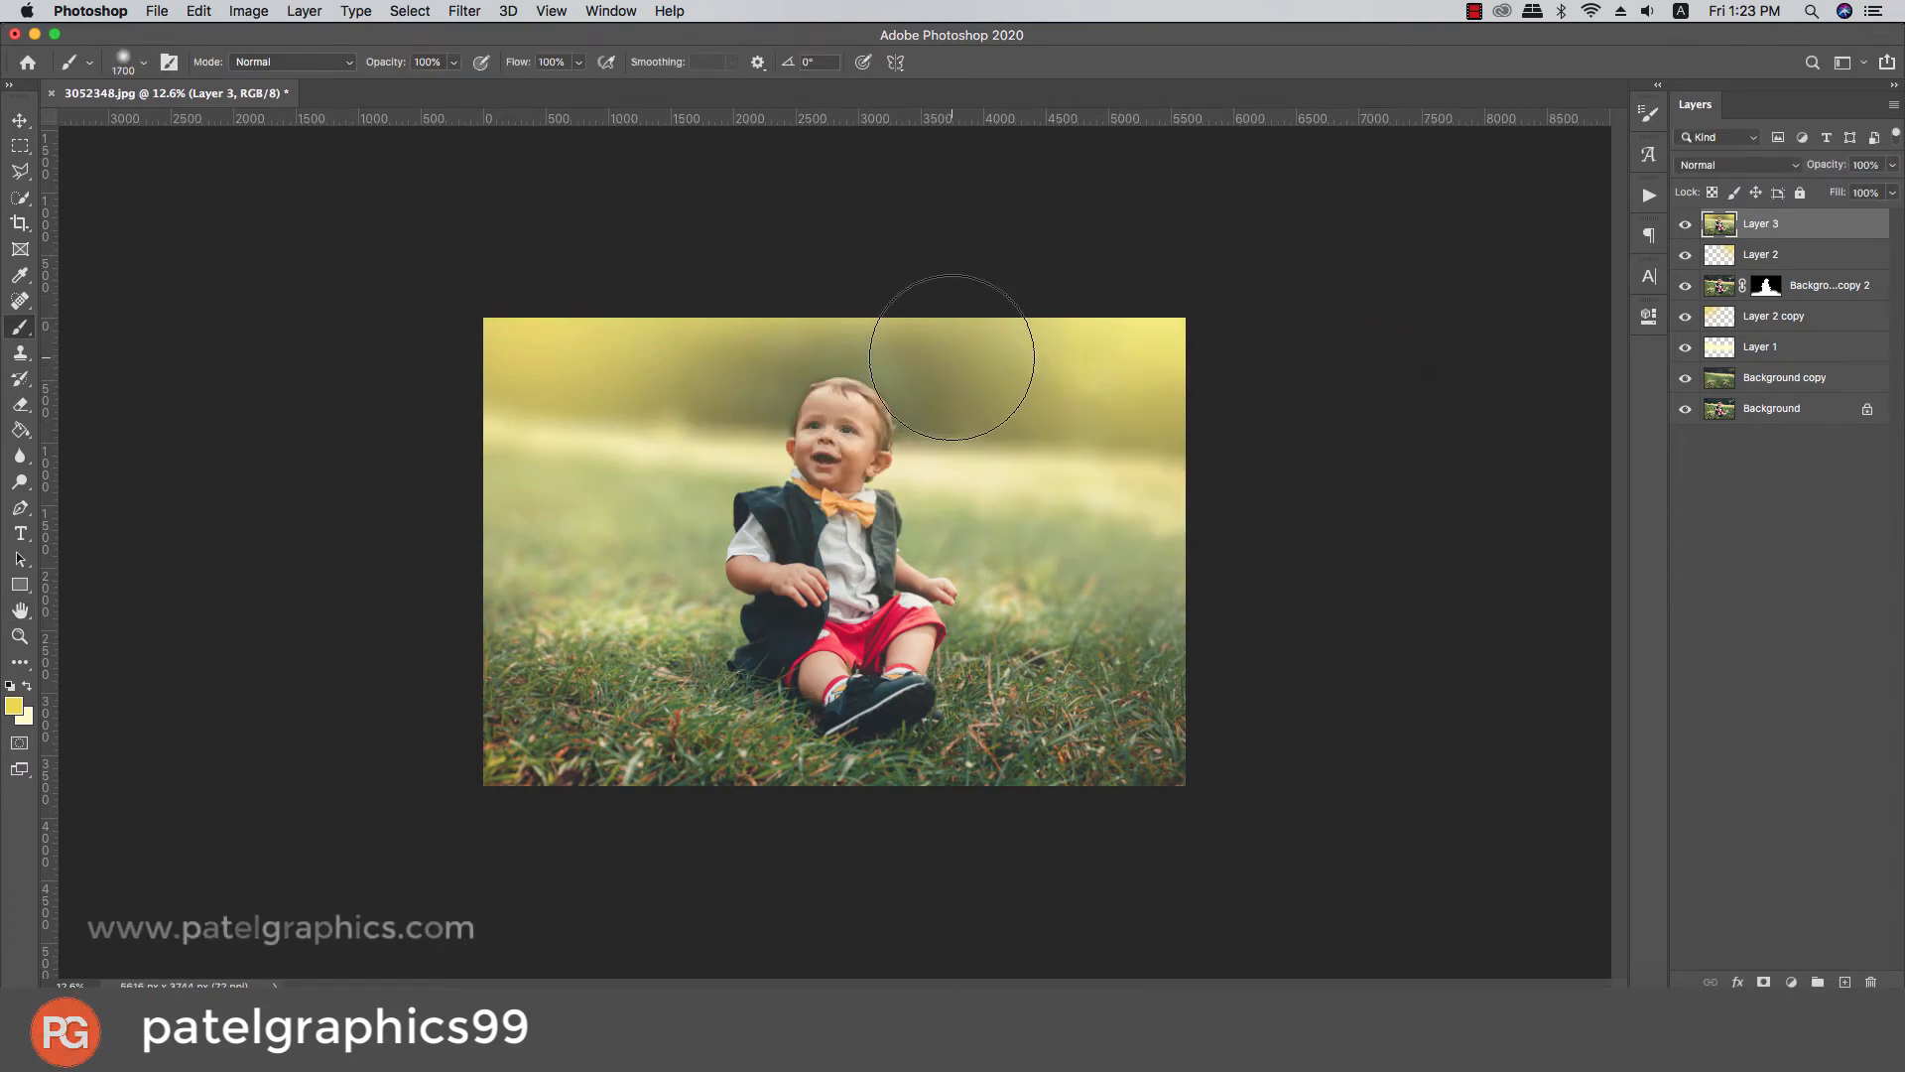
click(1776, 226)
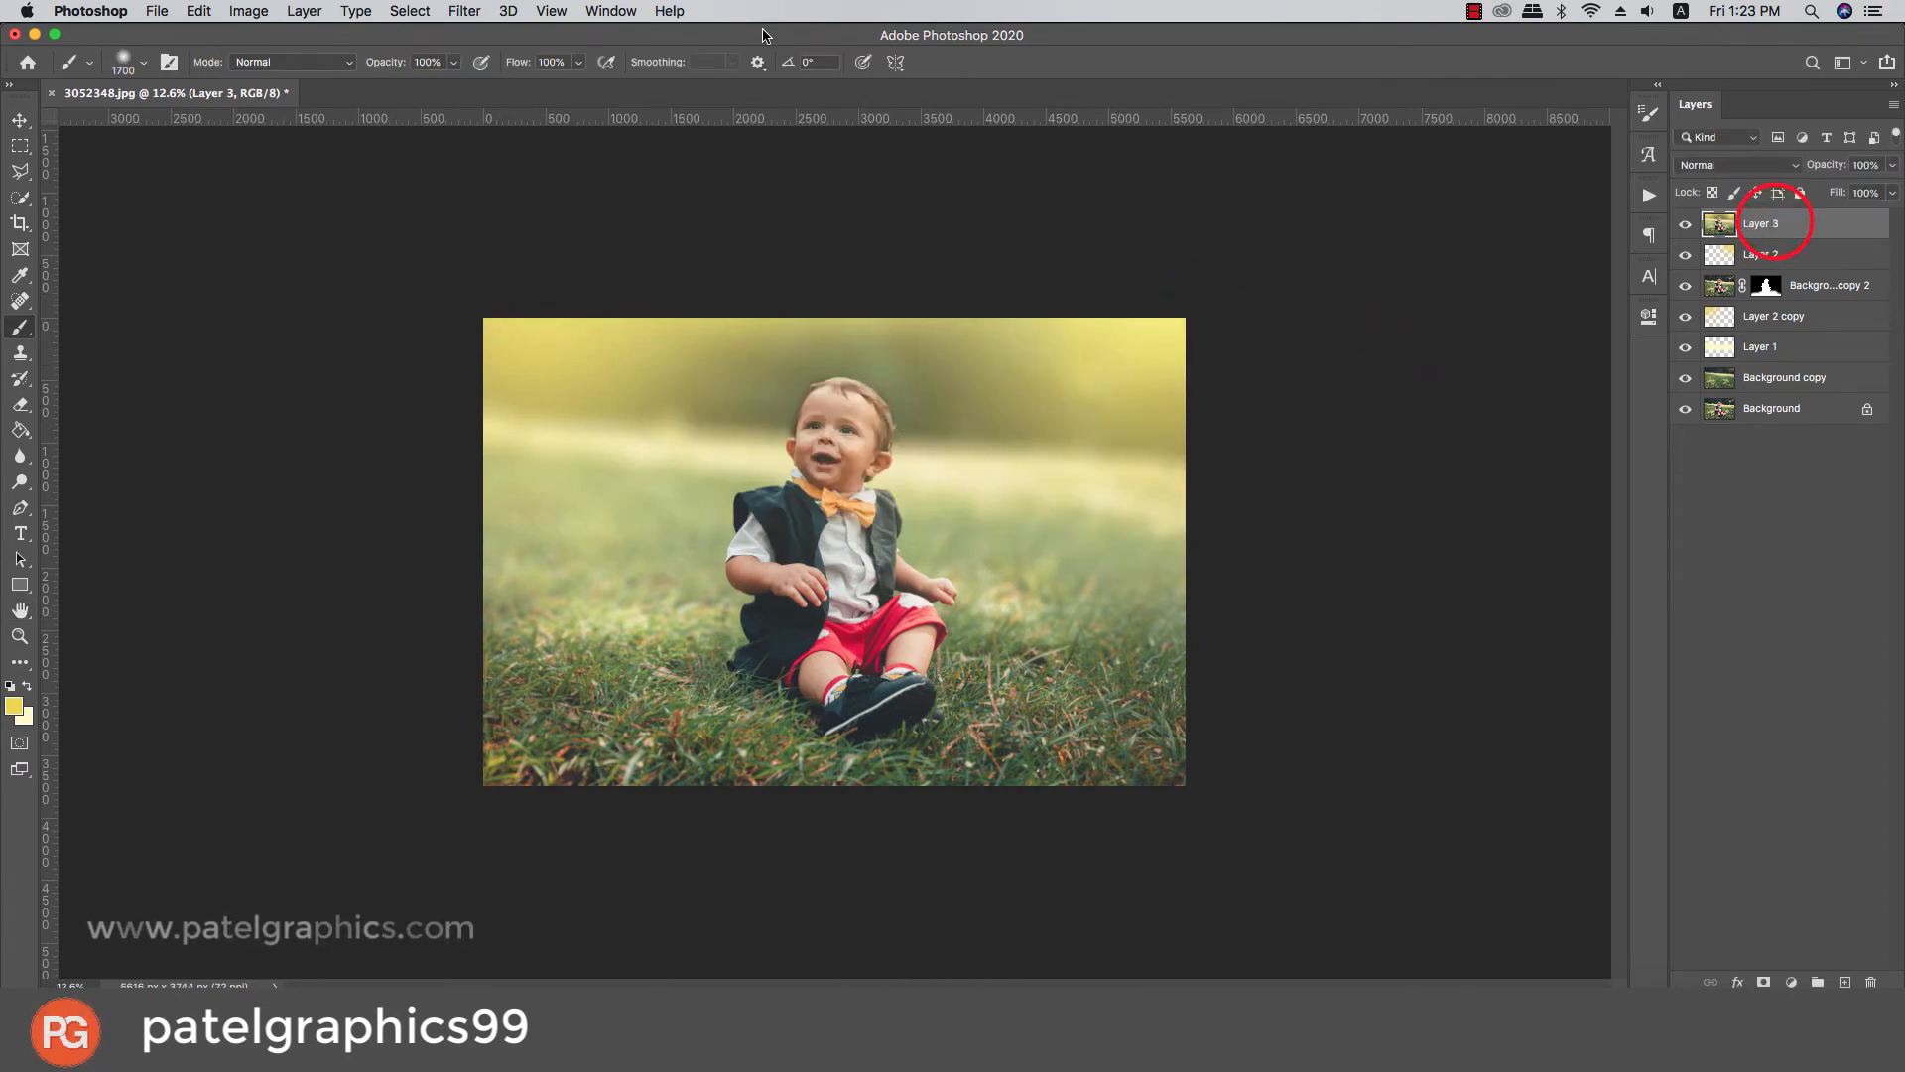
Open the Camera Raw filter on Layer 3 and apply its automatic tone adjustments
click(463, 11)
click(488, 130)
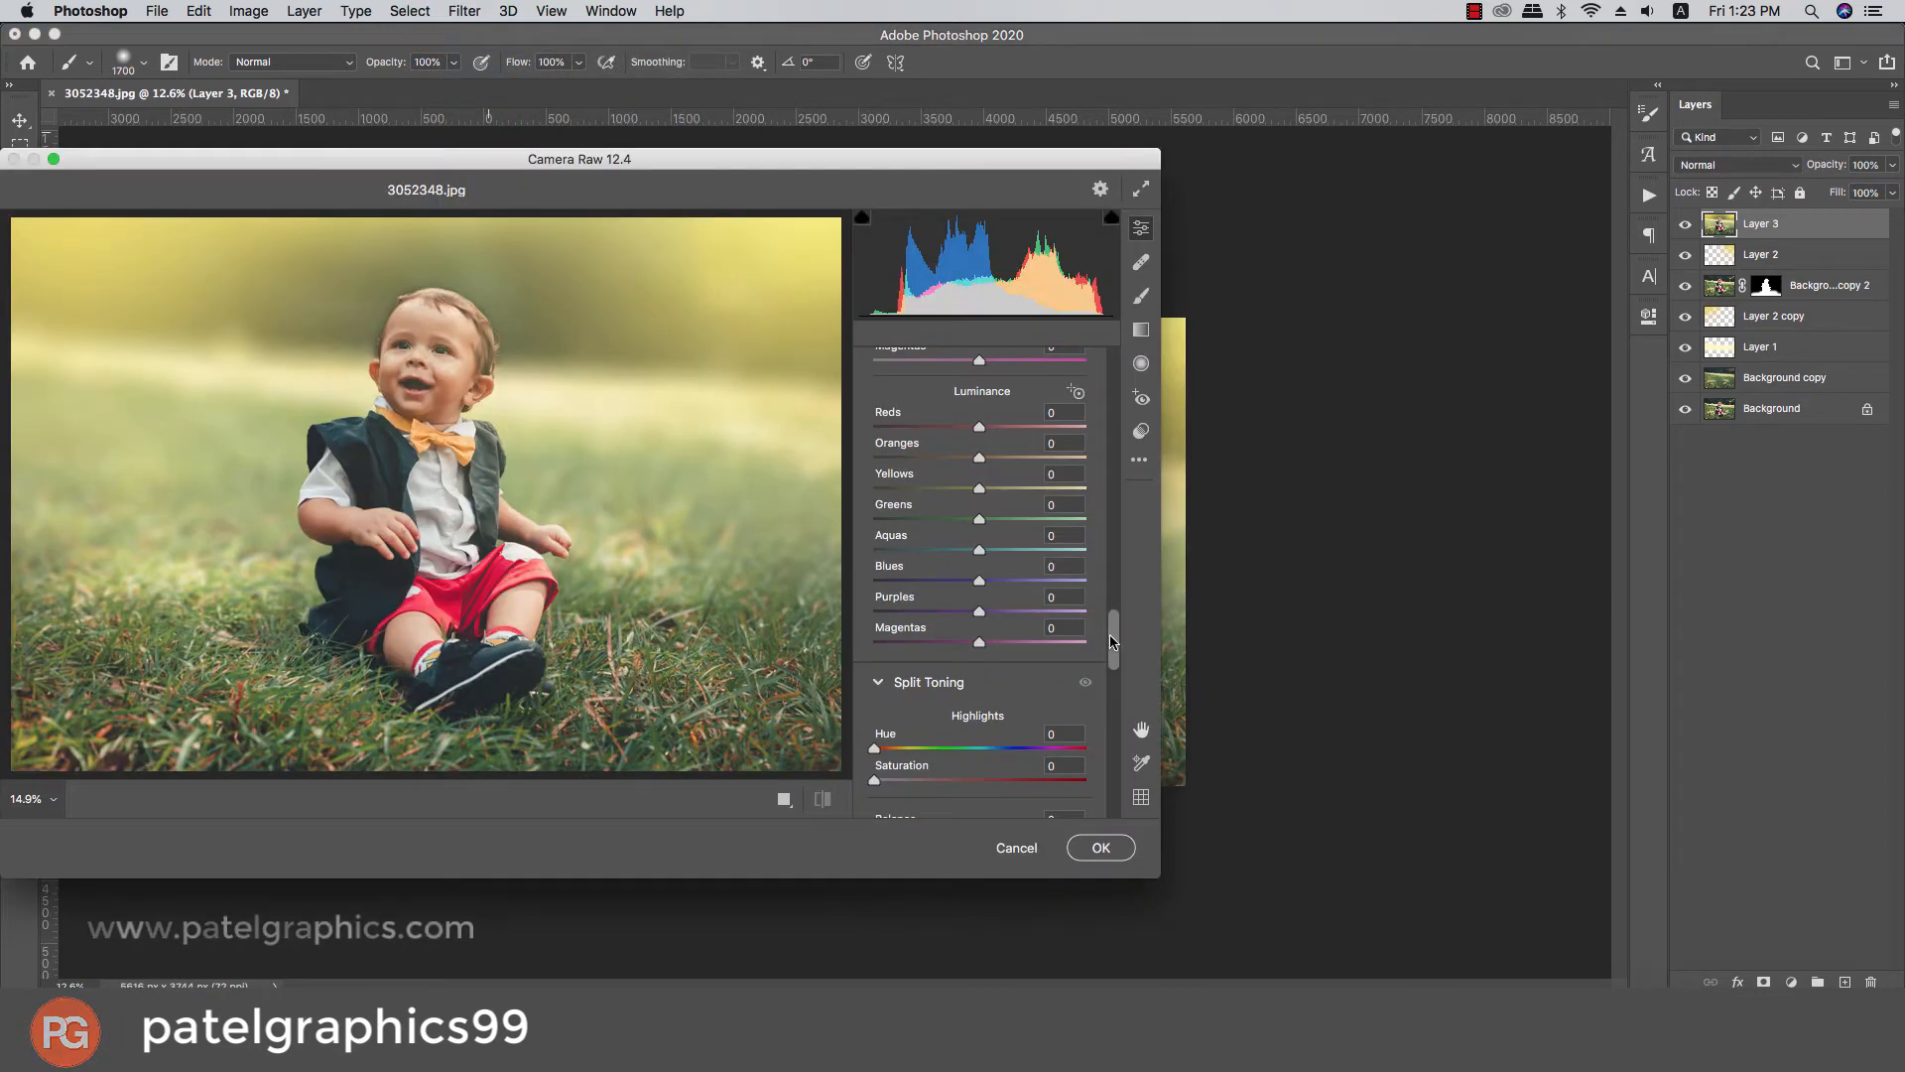
drag(1113, 642, 1062, 349)
click(1032, 364)
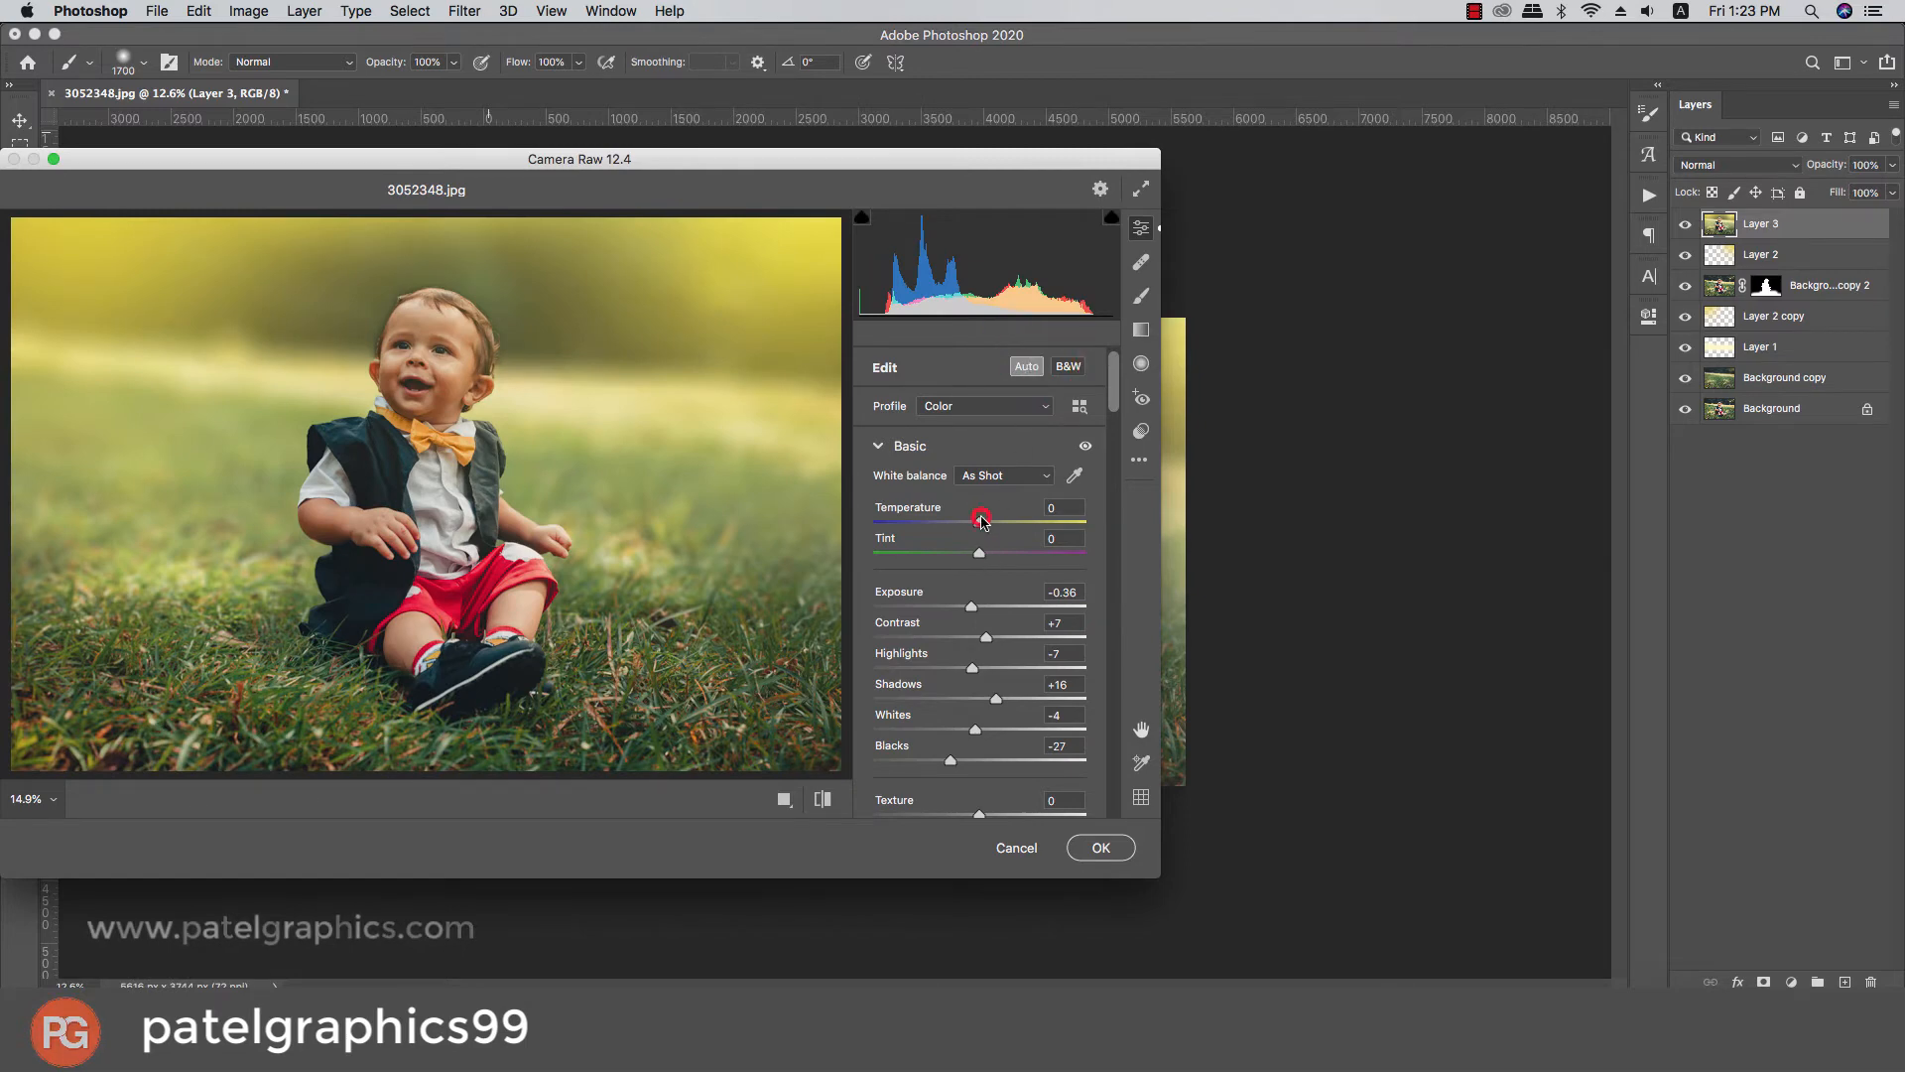
Set the Basic adjustments to Temperature -8, Texture +9, Clarity +9 and Vibrance +25
drag(981, 518, 1002, 465)
click(1112, 397)
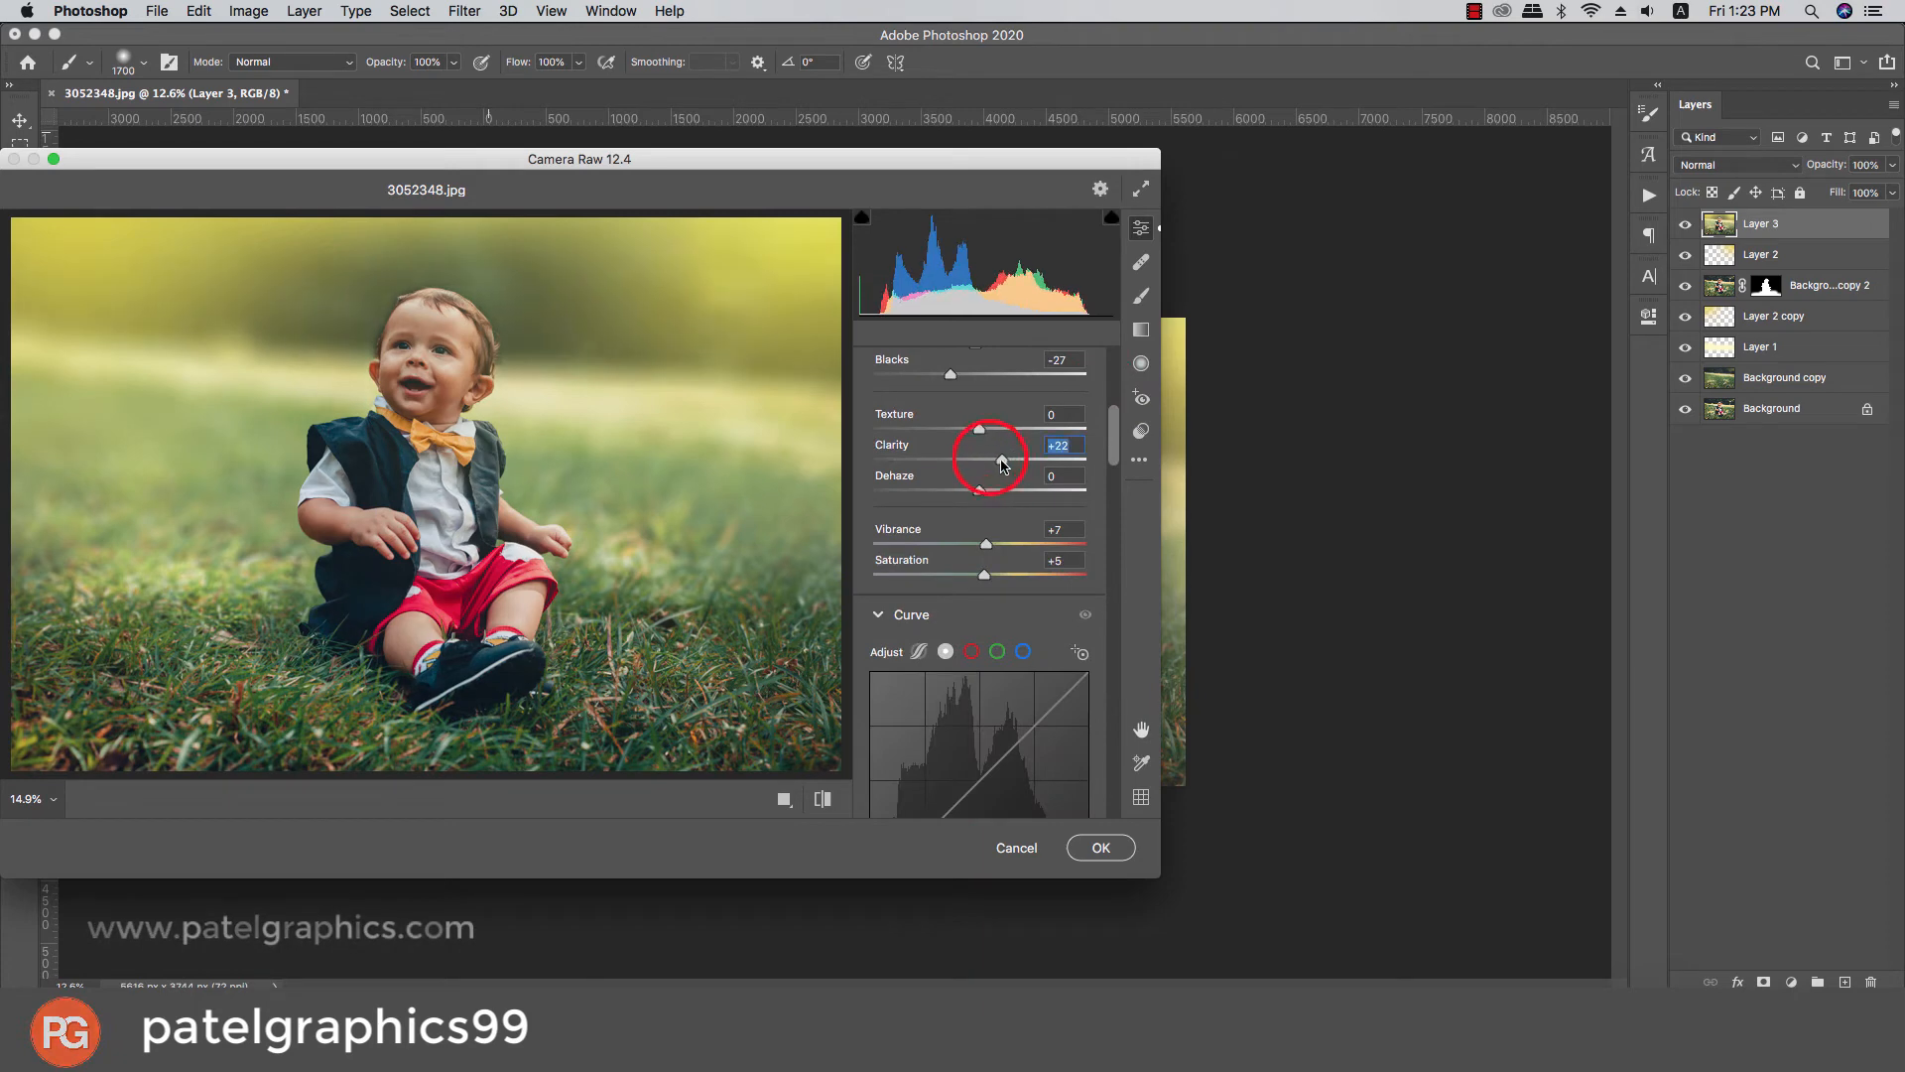
click(990, 462)
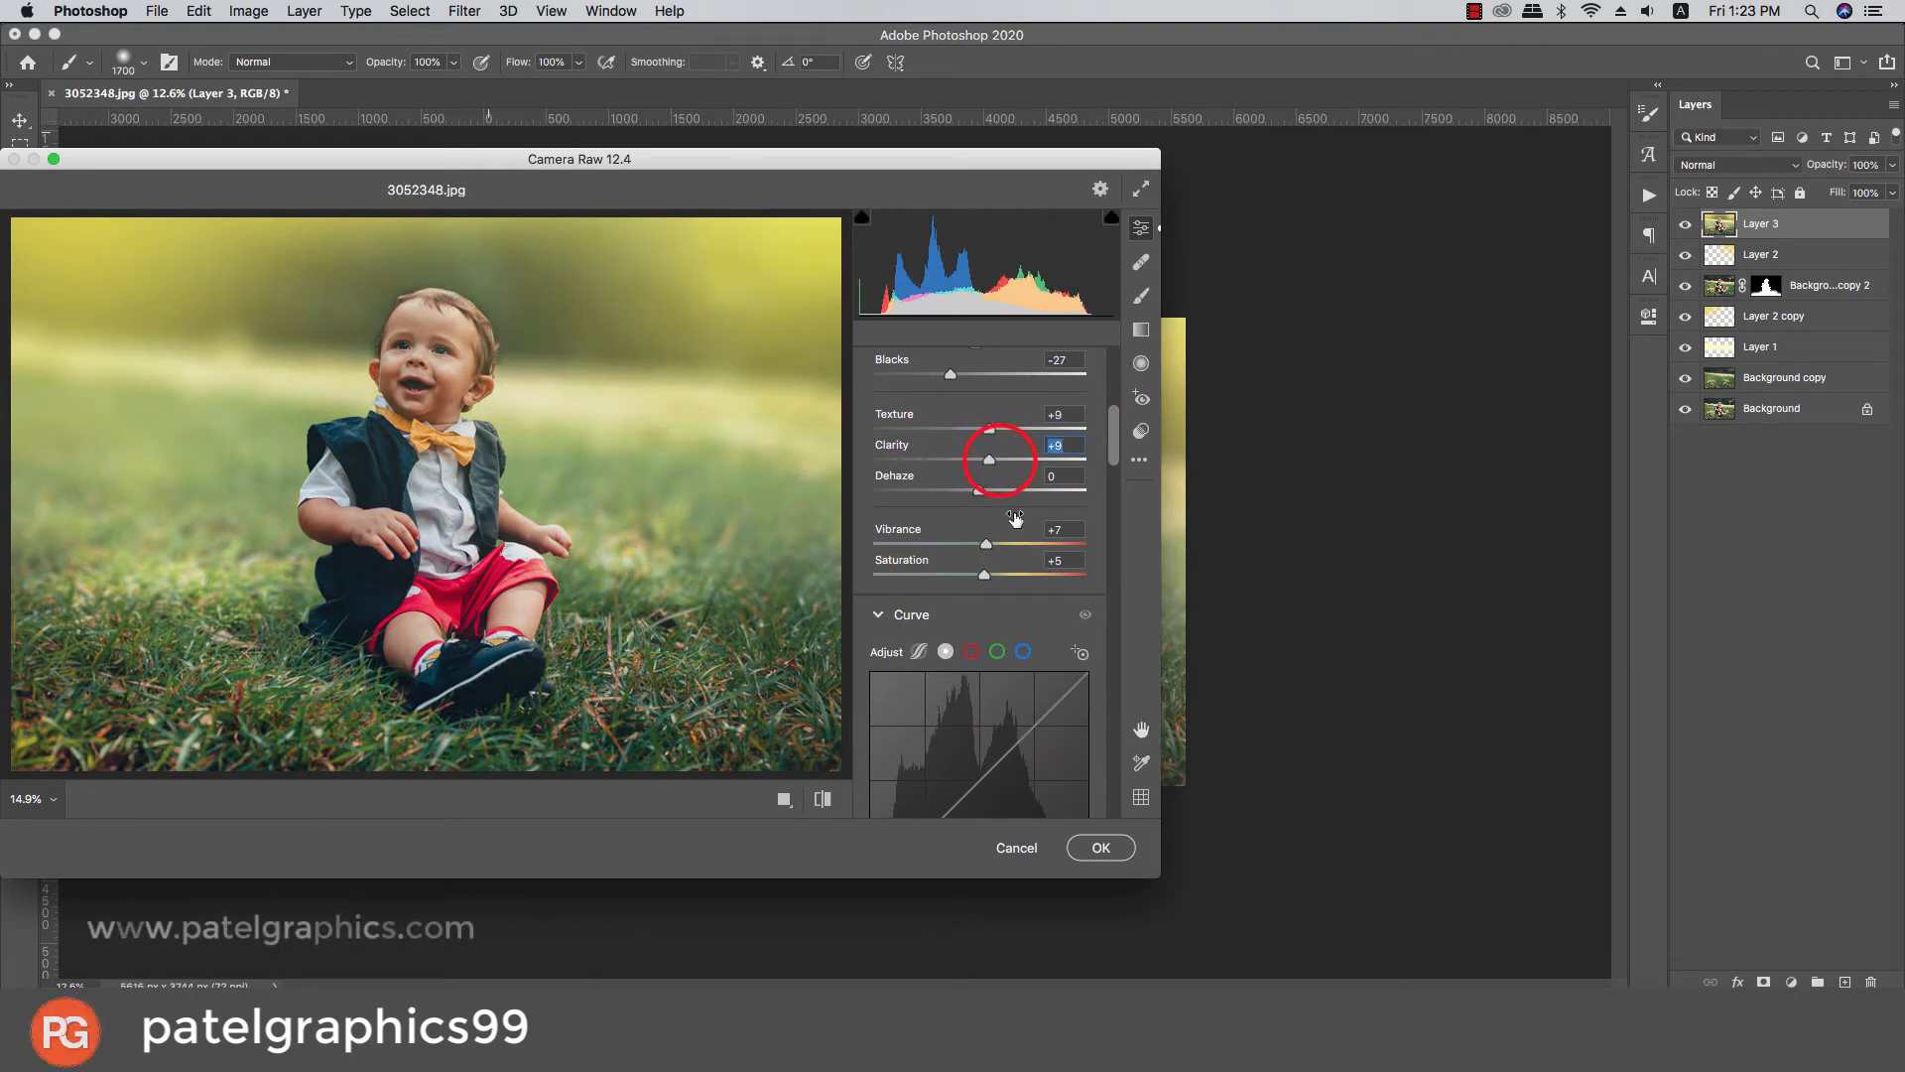
mouse_move(1002, 545)
mouse_down()
mouse_move(1033, 544)
mouse_move(1005, 543)
mouse_up()
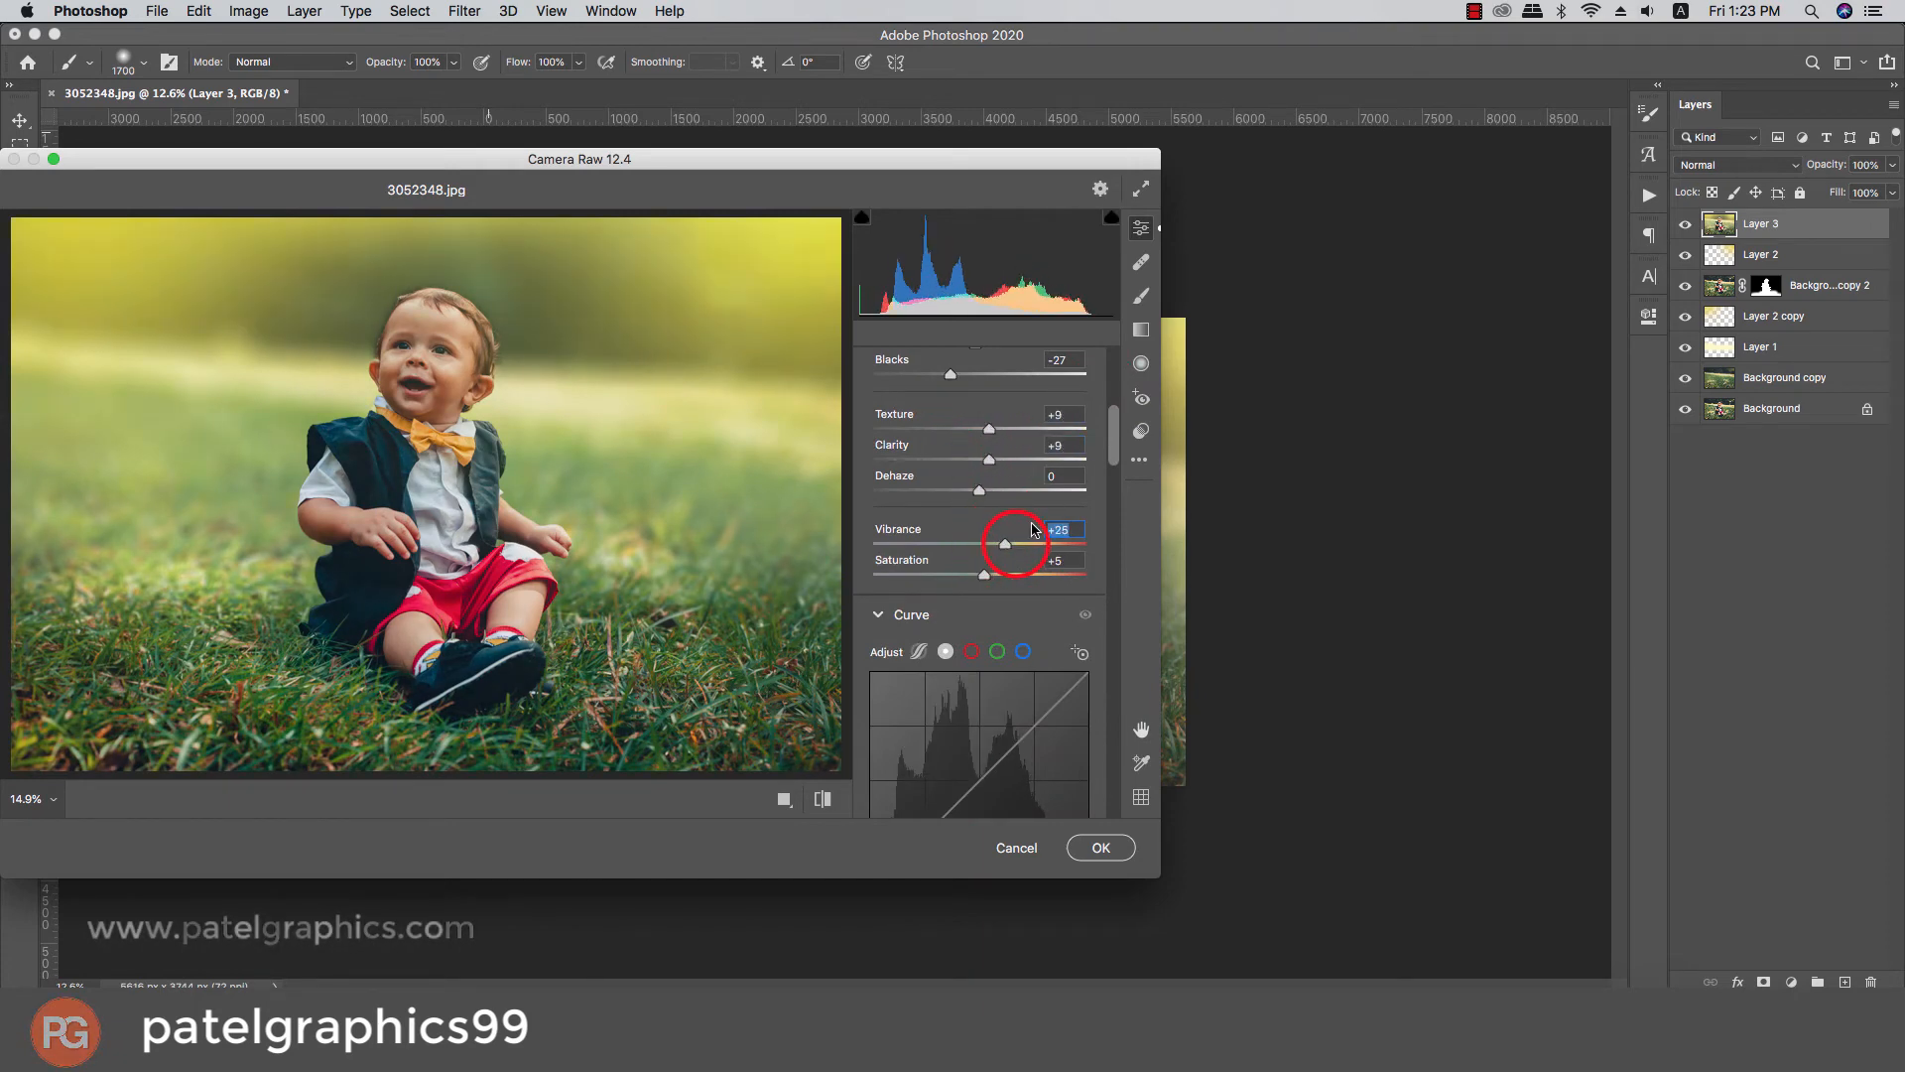
In the HSL Color Mixer, set the Yellows saturation to -26 and the Greens hue to -100
drag(1112, 451, 1112, 524)
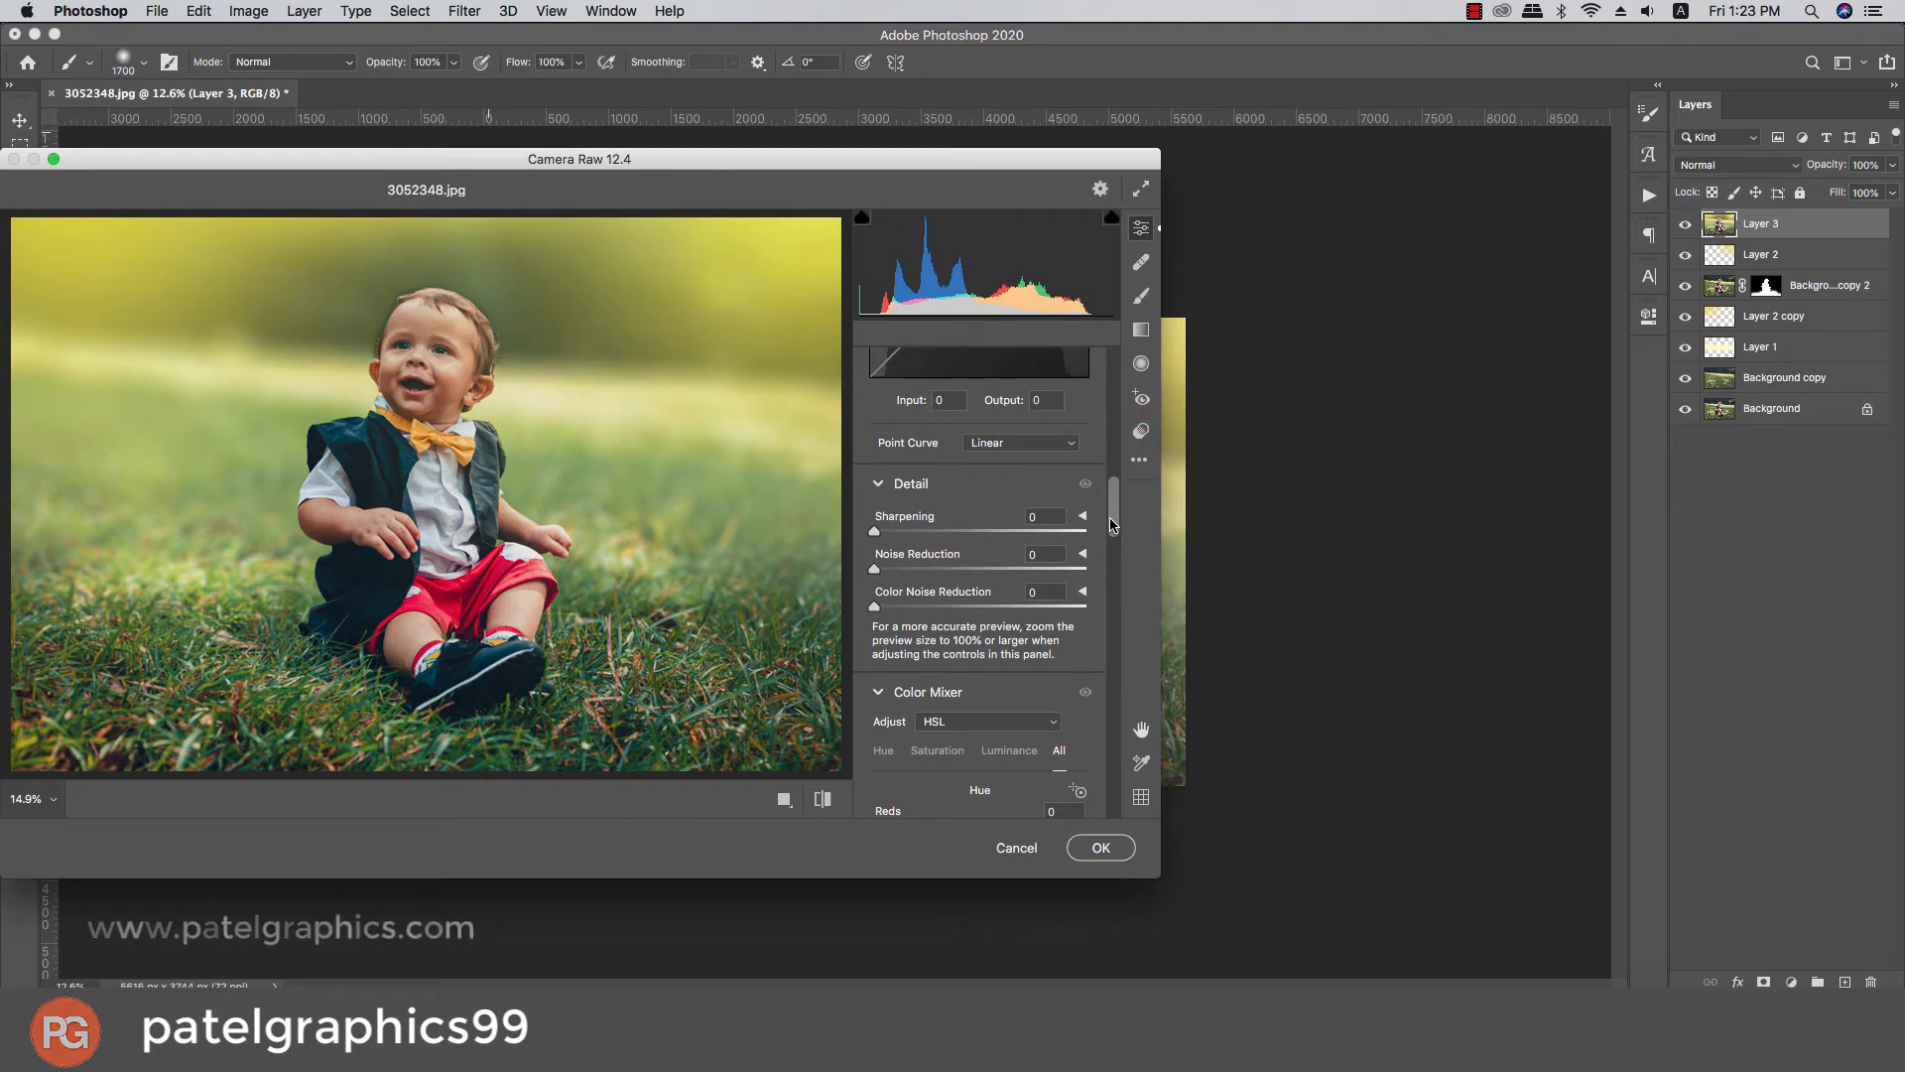
drag(1111, 492, 1112, 581)
mouse_move(948, 588)
mouse_down()
mouse_move(883, 587)
mouse_move(951, 590)
mouse_up()
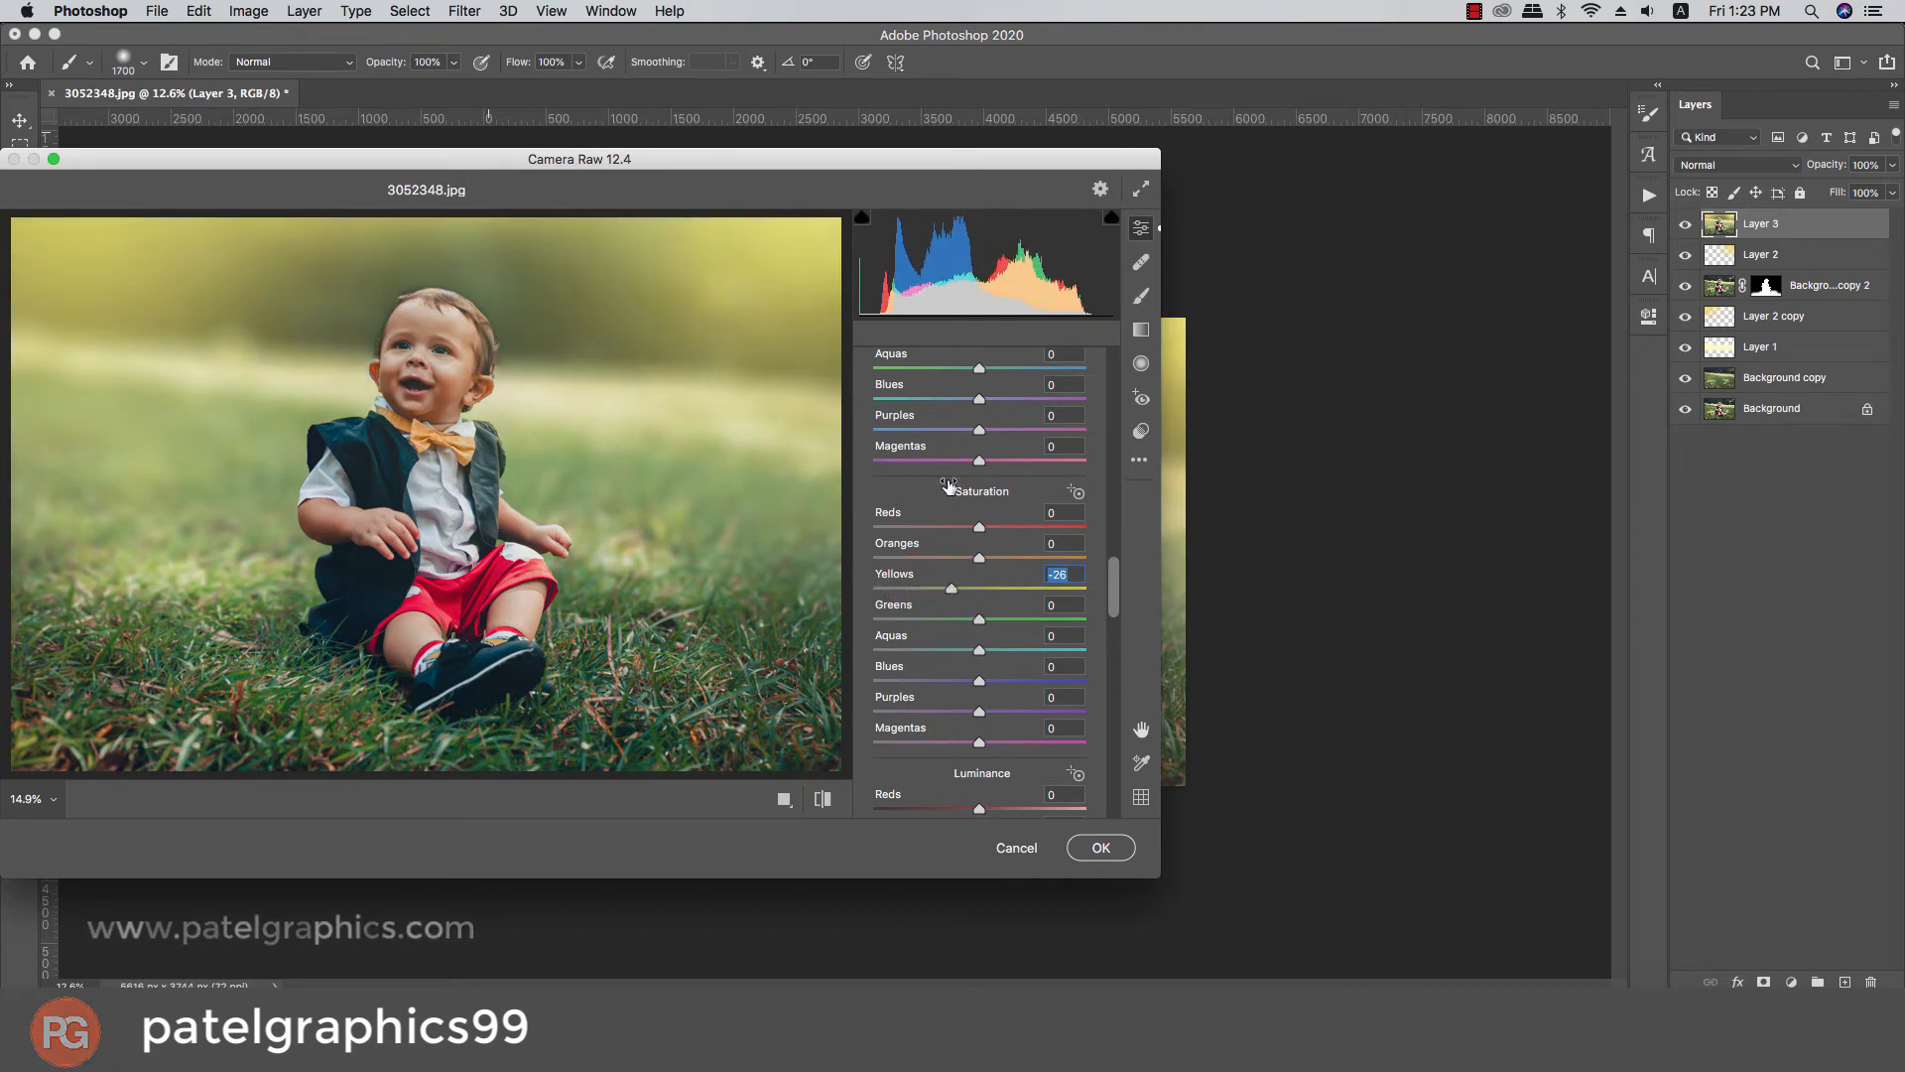
scroll(958, 428, up, 2)
scroll(959, 423, up, 1)
drag(967, 412, 841, 413)
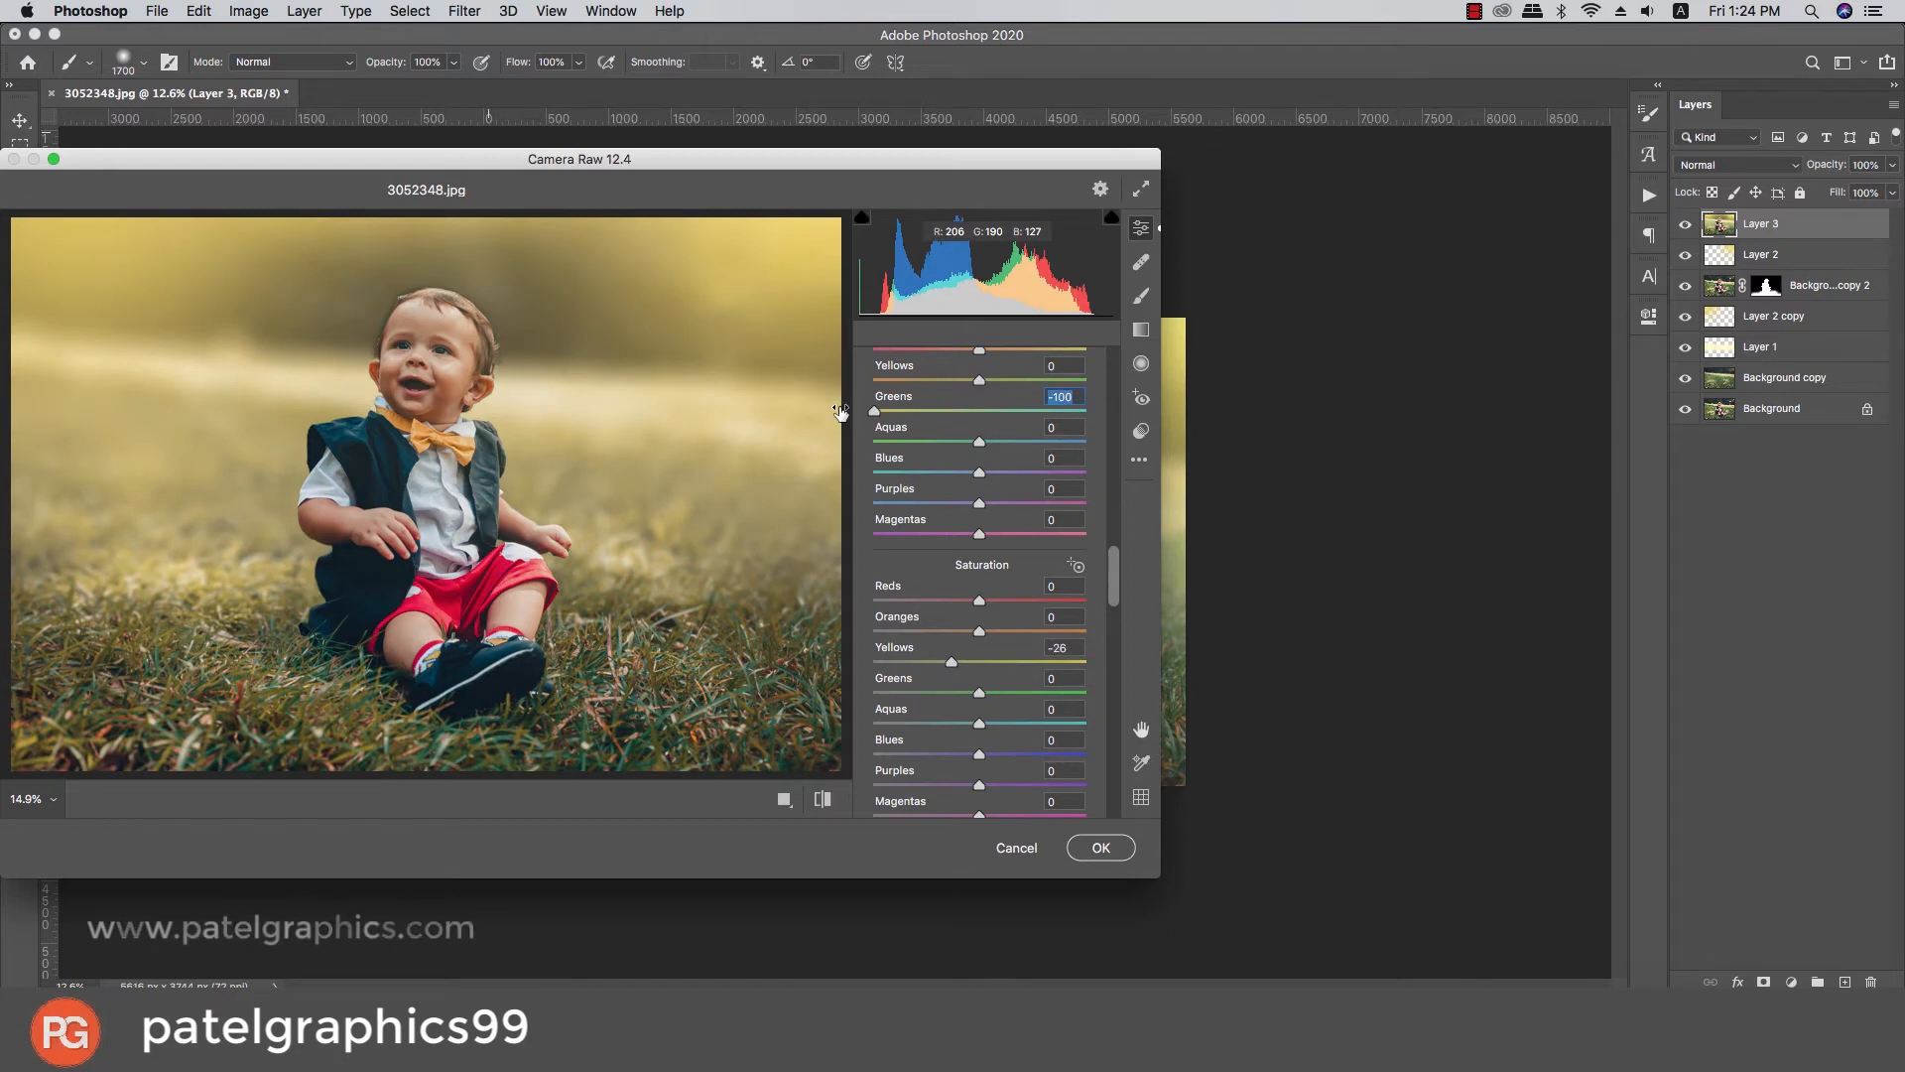
Set the Greens saturation to -13 and the Yellows hue to -28 in the Color Mixer
scroll(954, 431, up, 1)
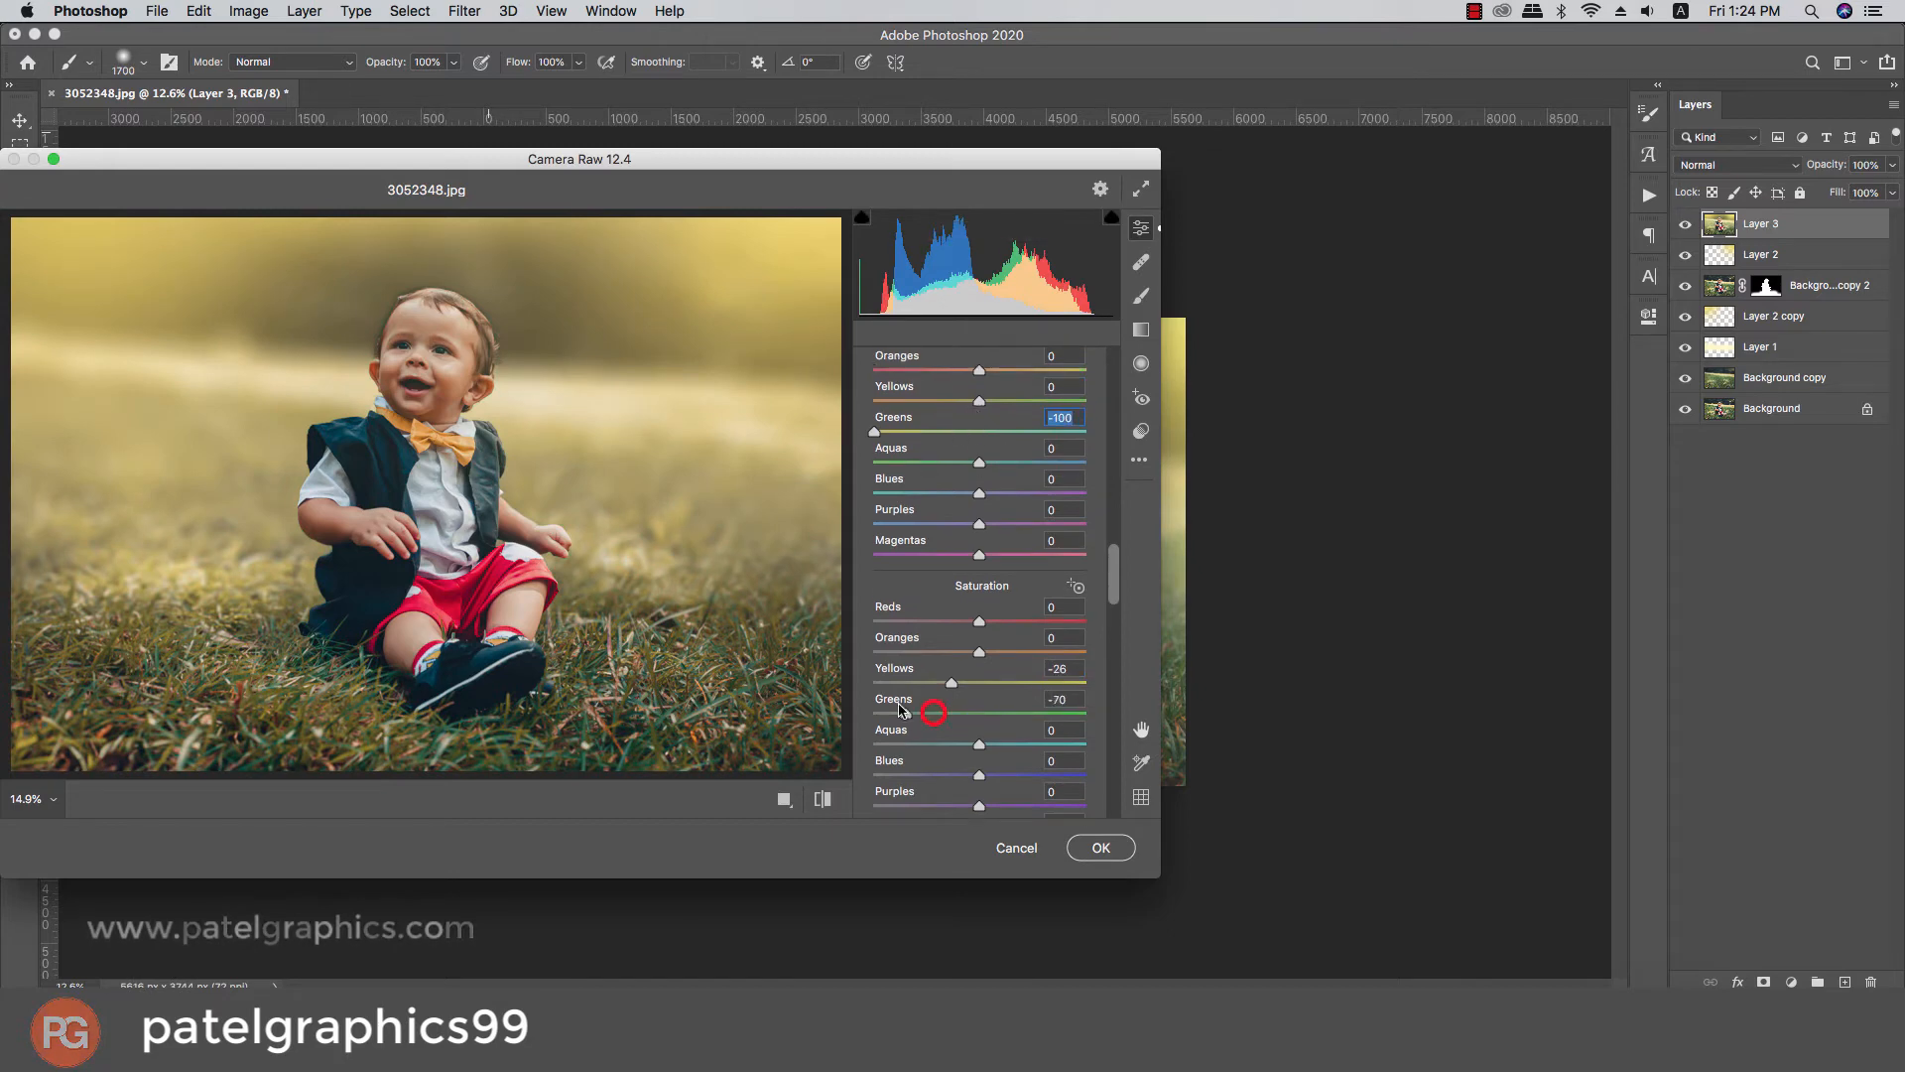
drag(900, 708, 968, 717)
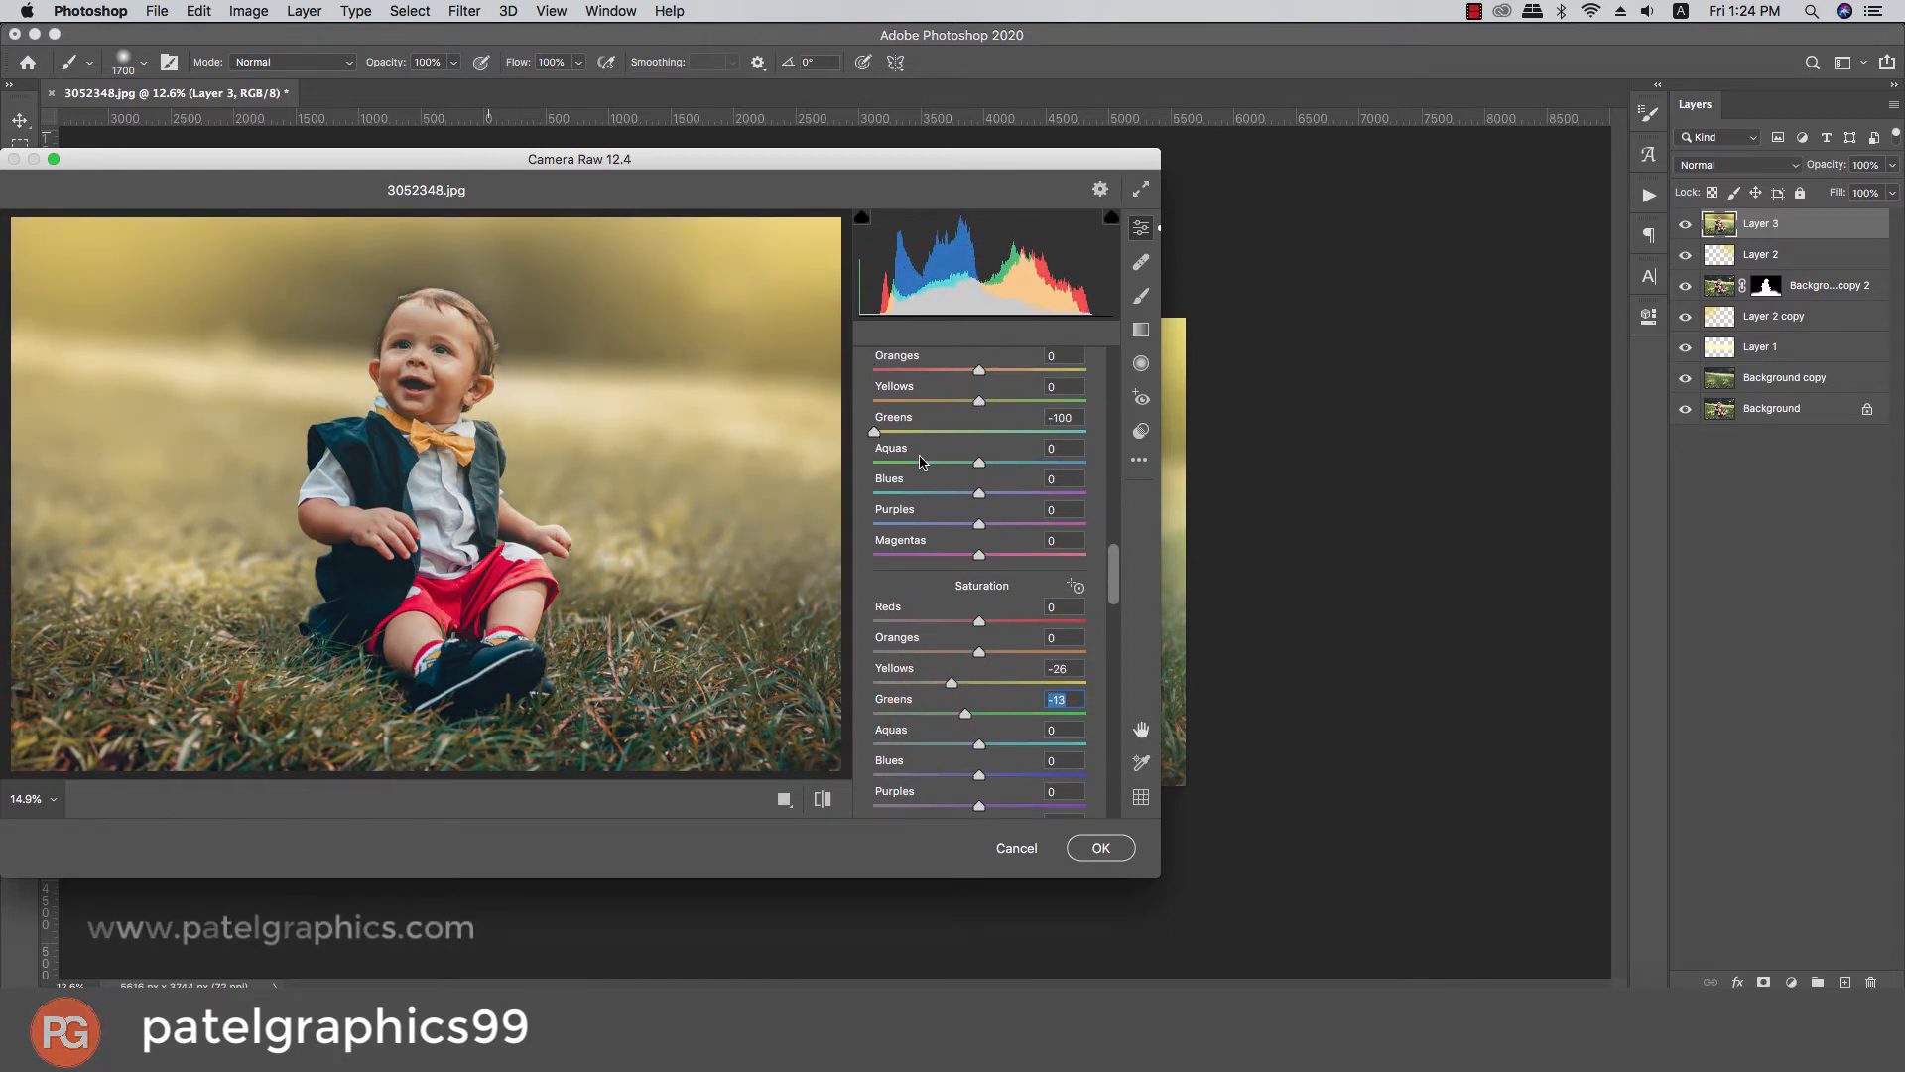
scroll(980, 401, down, 5)
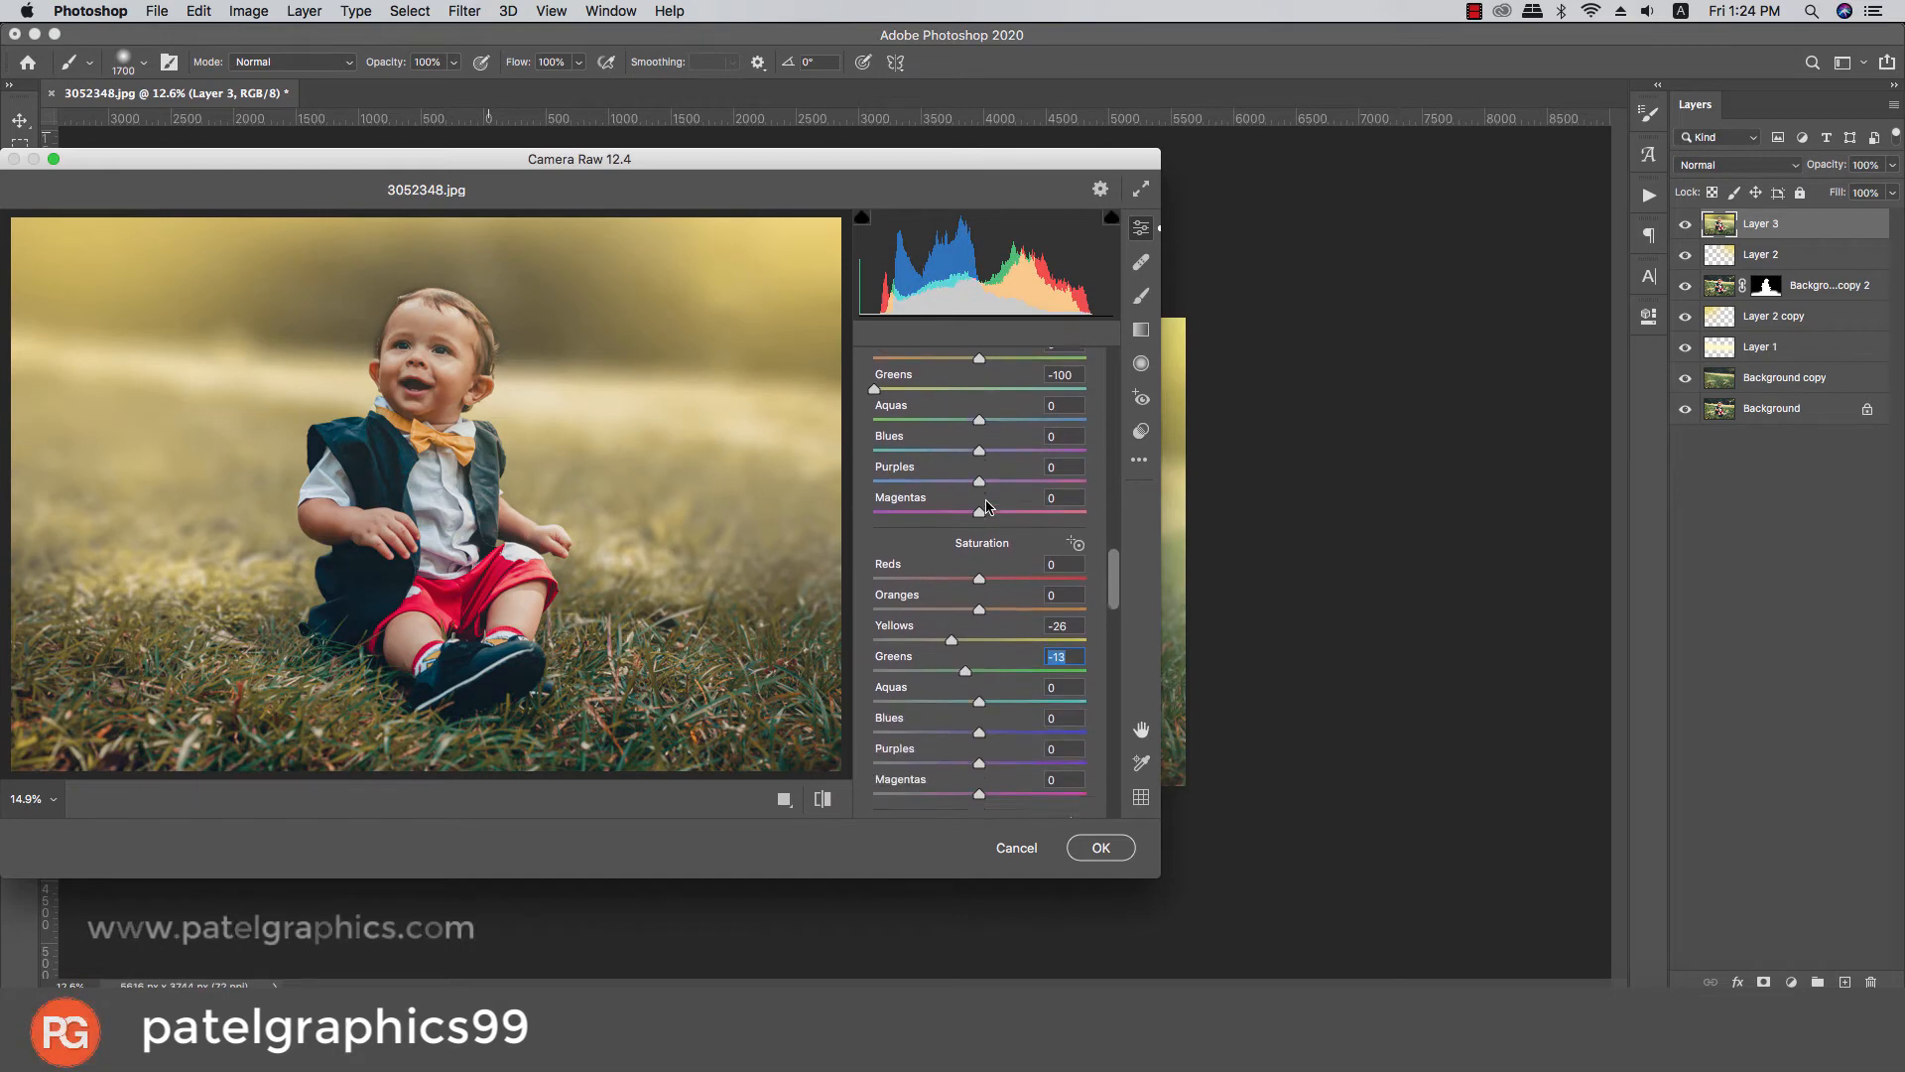
drag(1109, 599, 1112, 549)
drag(981, 611, 942, 606)
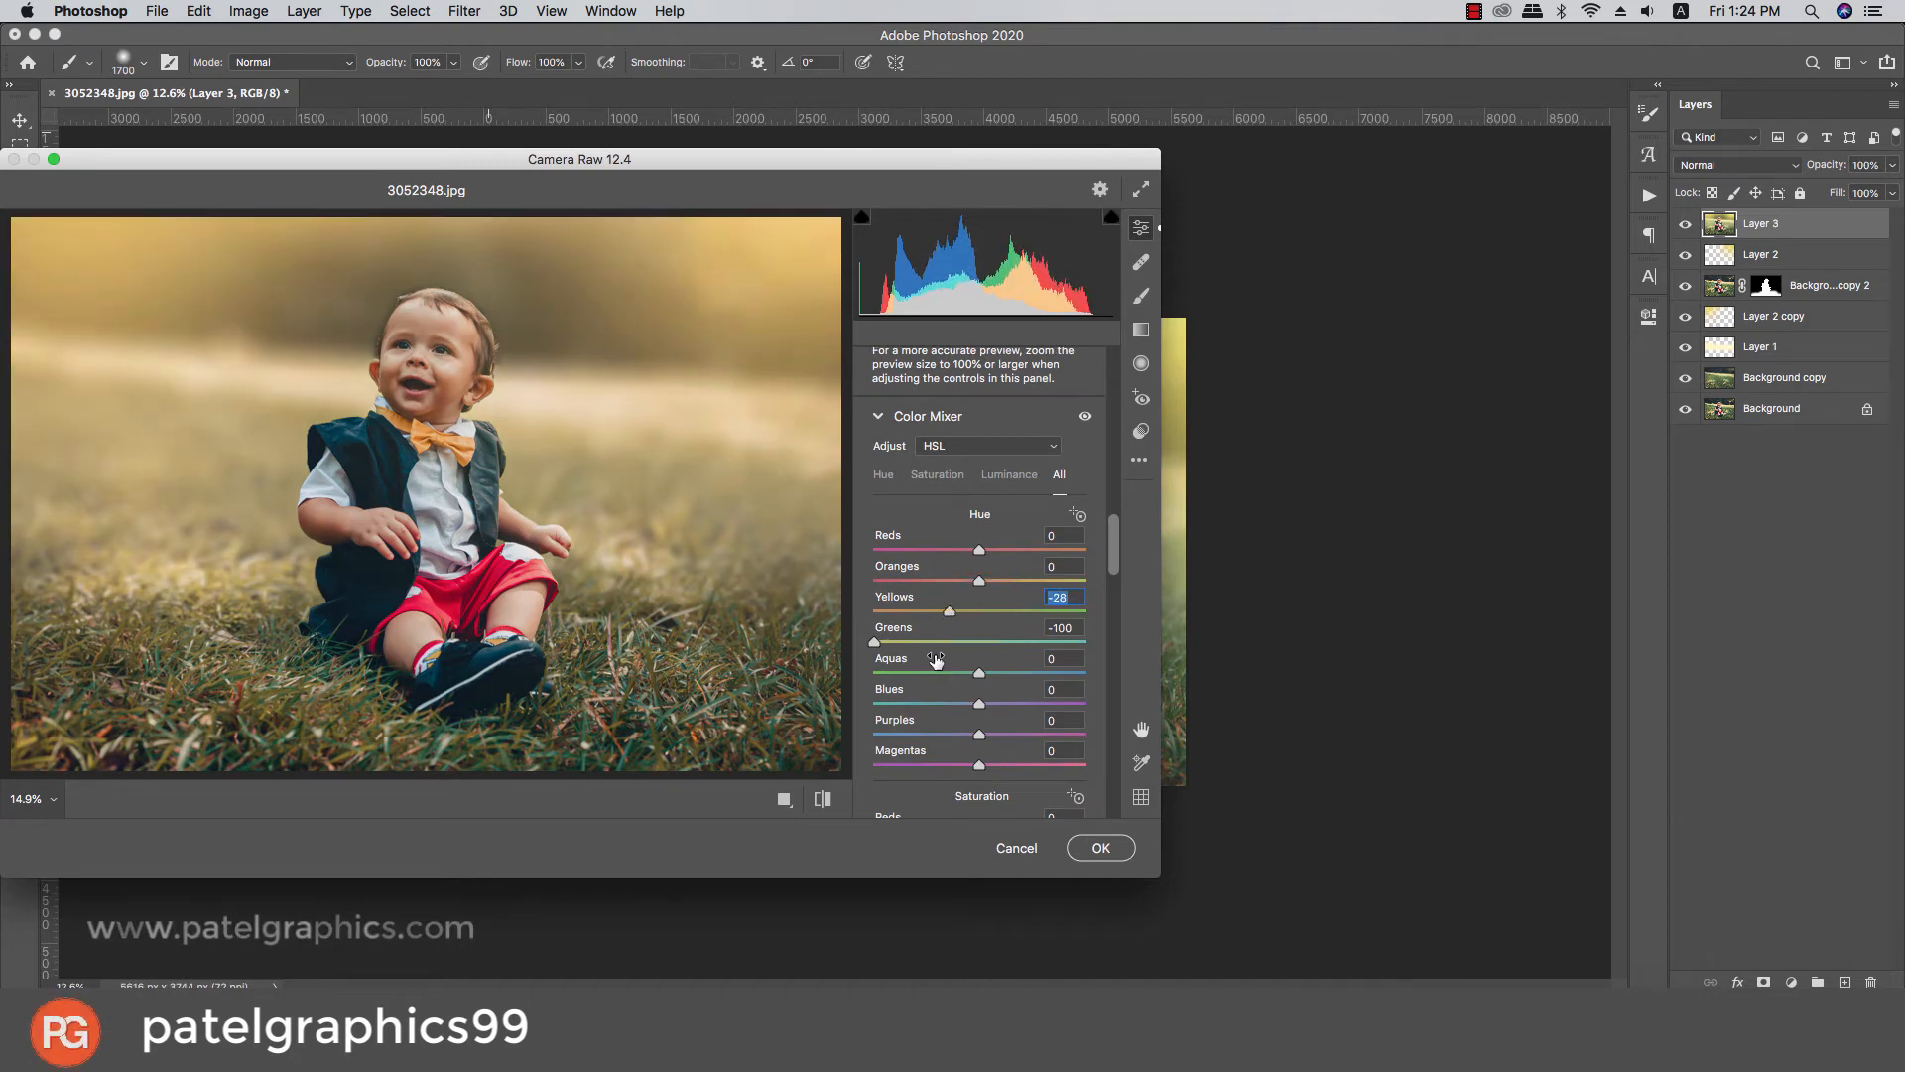
Set the Greens saturation to -3 and the Greens luminance to +40
drag(1112, 553, 1113, 601)
drag(952, 552, 977, 554)
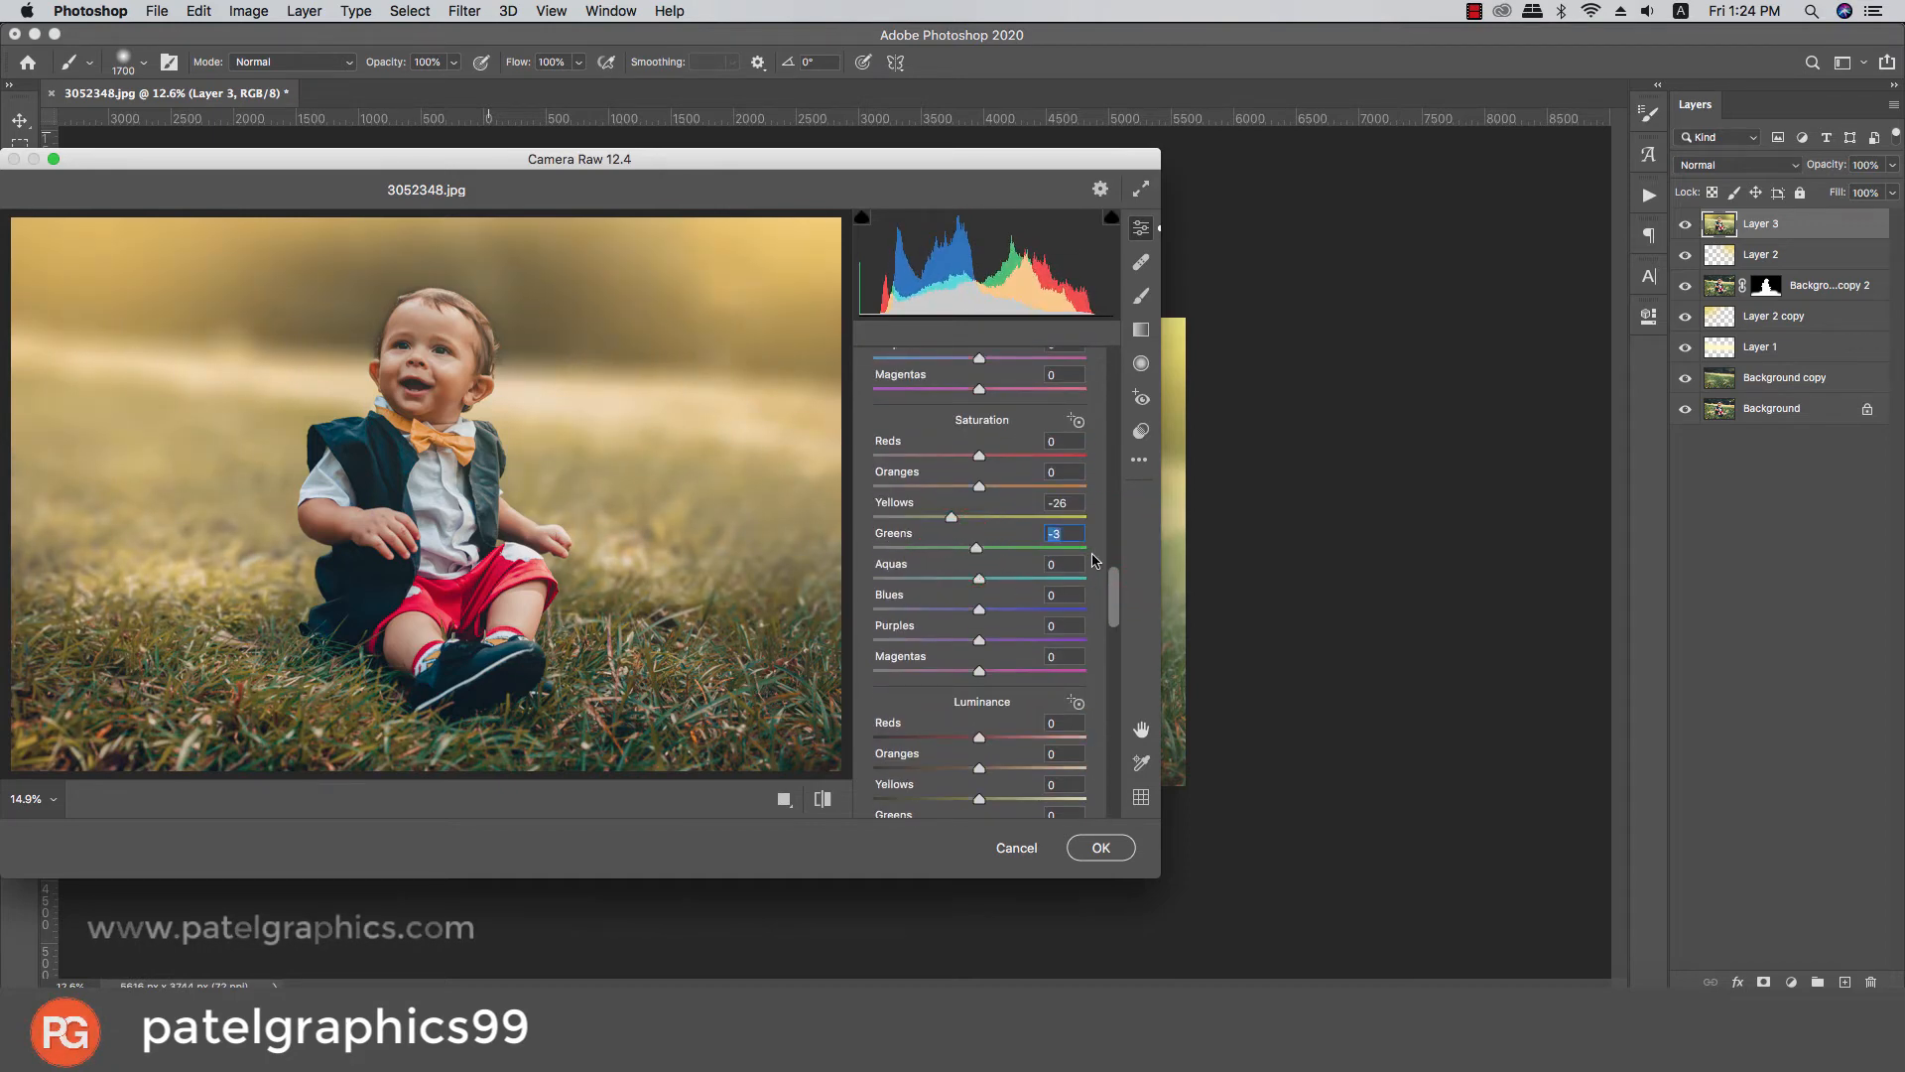
click(1105, 635)
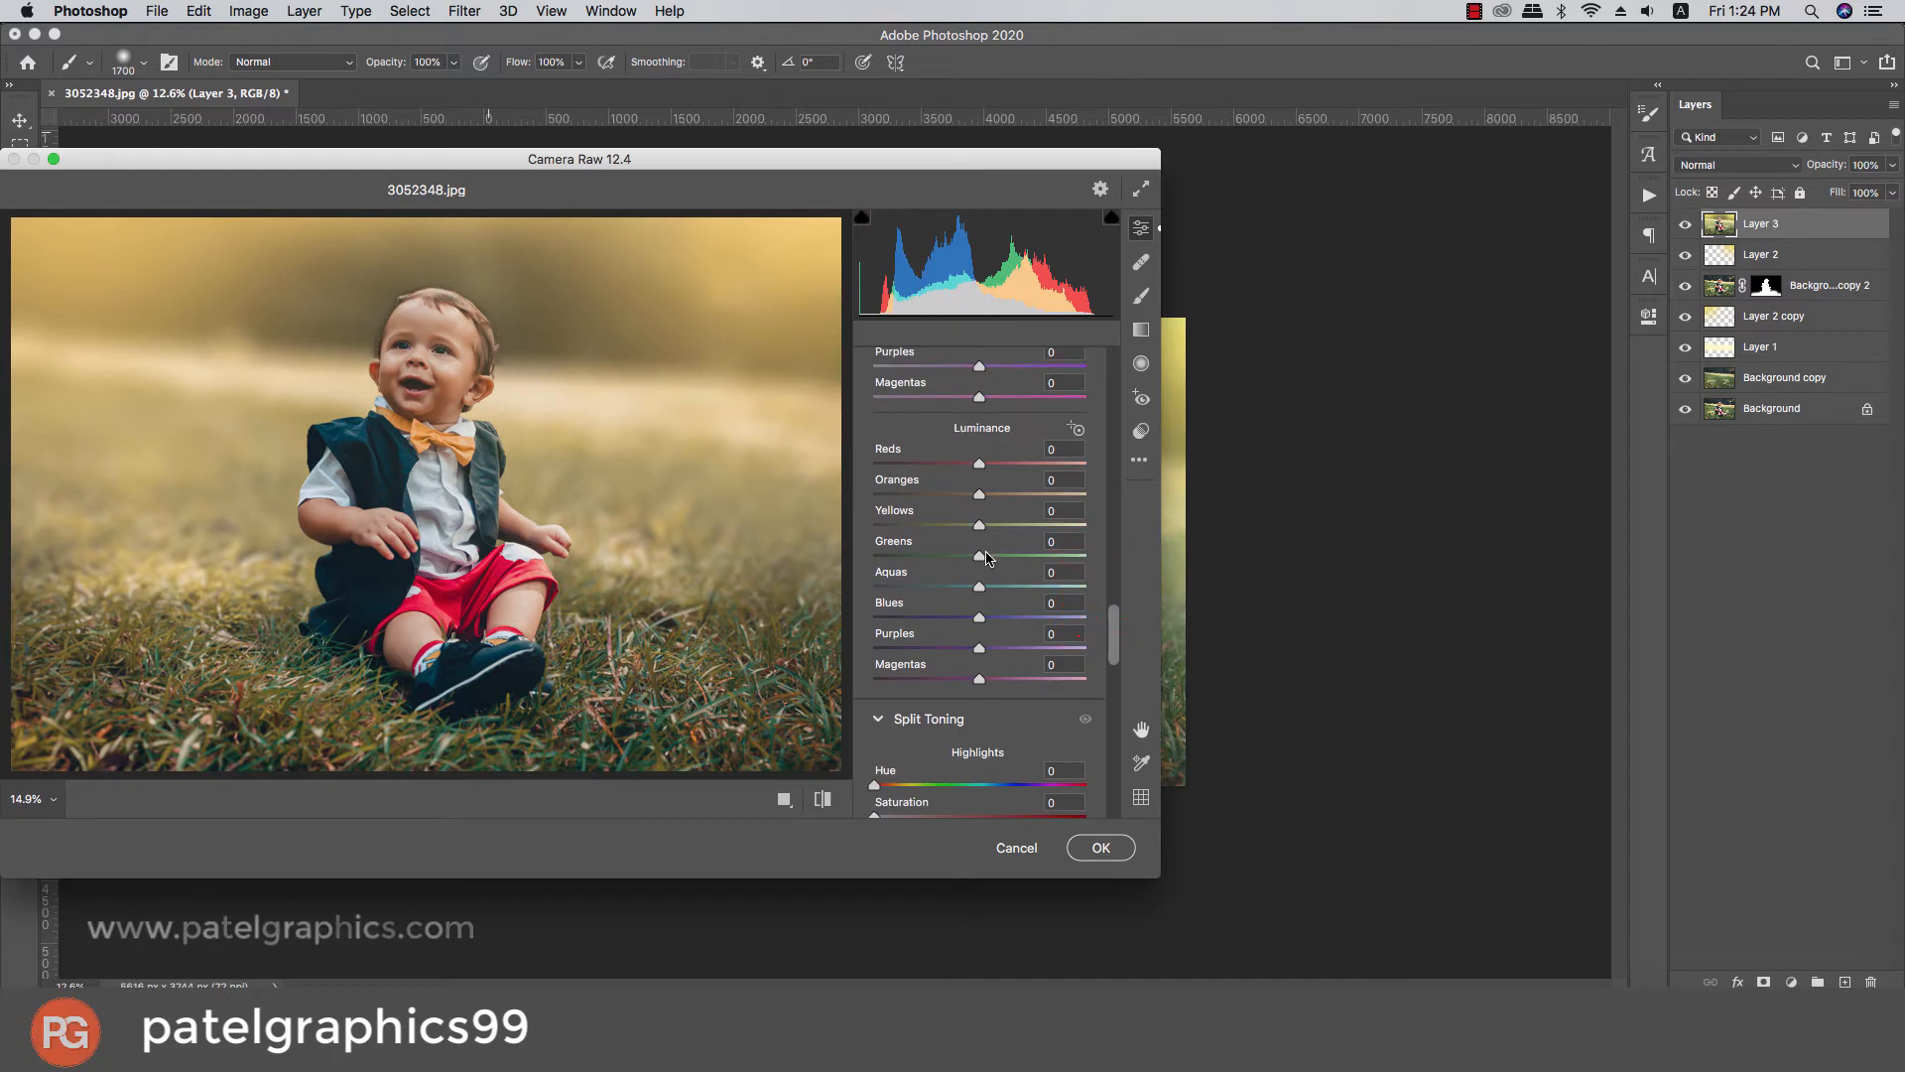
drag(980, 555, 1027, 559)
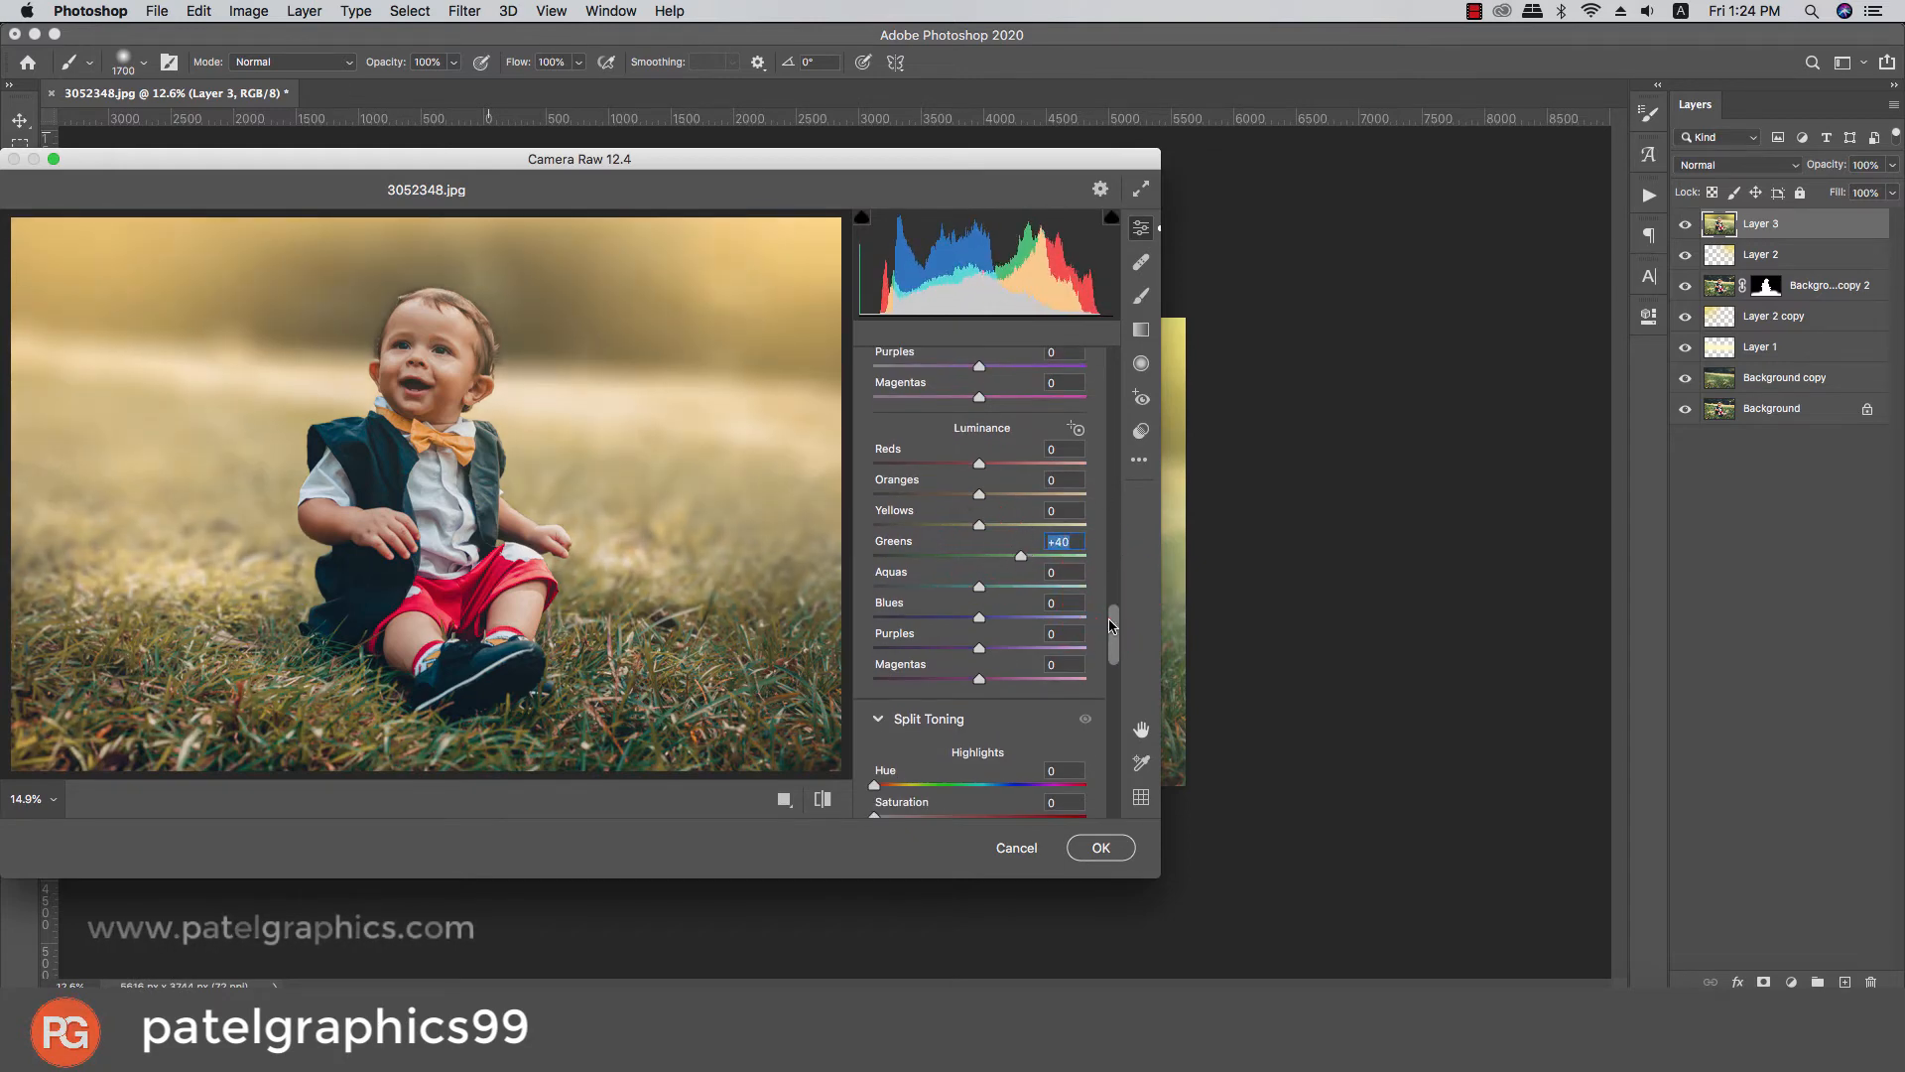
Calibrate the primaries: Blue hue -18 and saturation +21, Green saturation -21, with Green and Red hue raised slightly
scroll(1112, 625, down, 10)
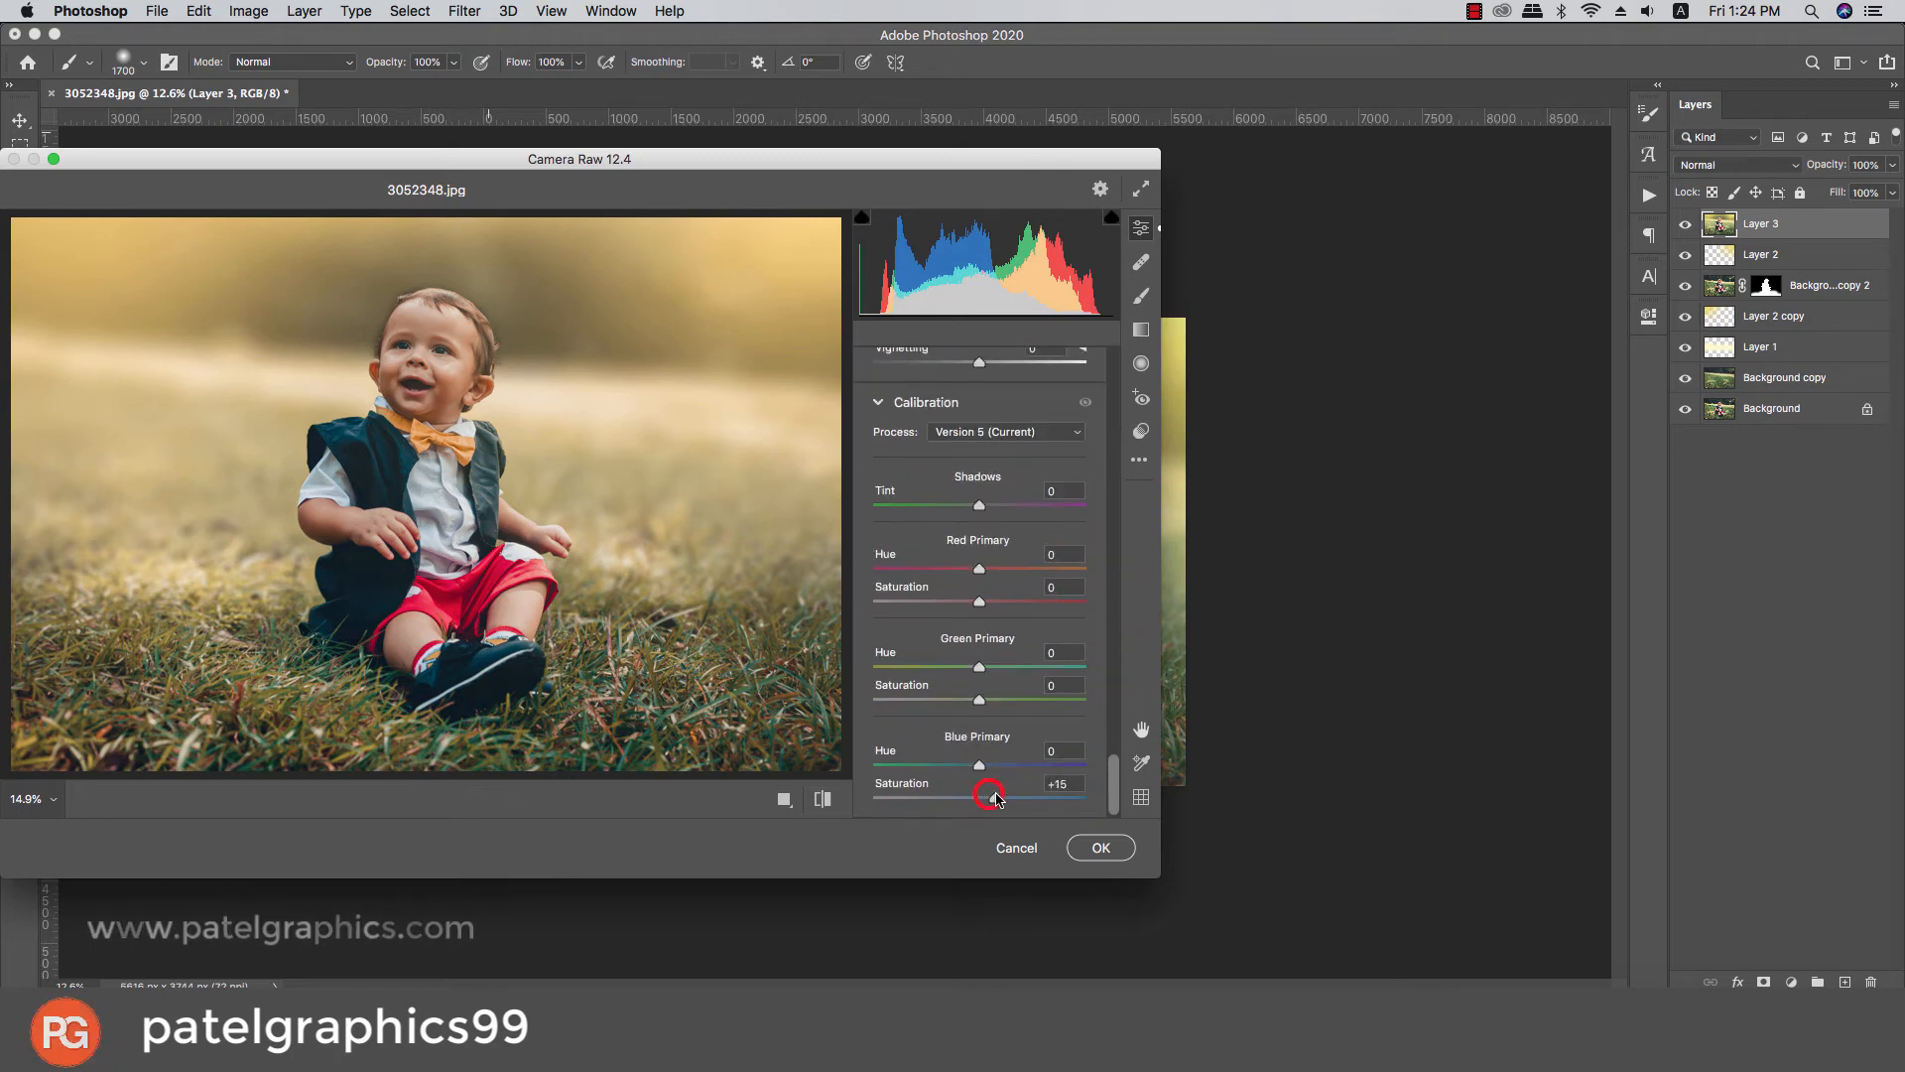
drag(996, 798, 1001, 798)
click(961, 766)
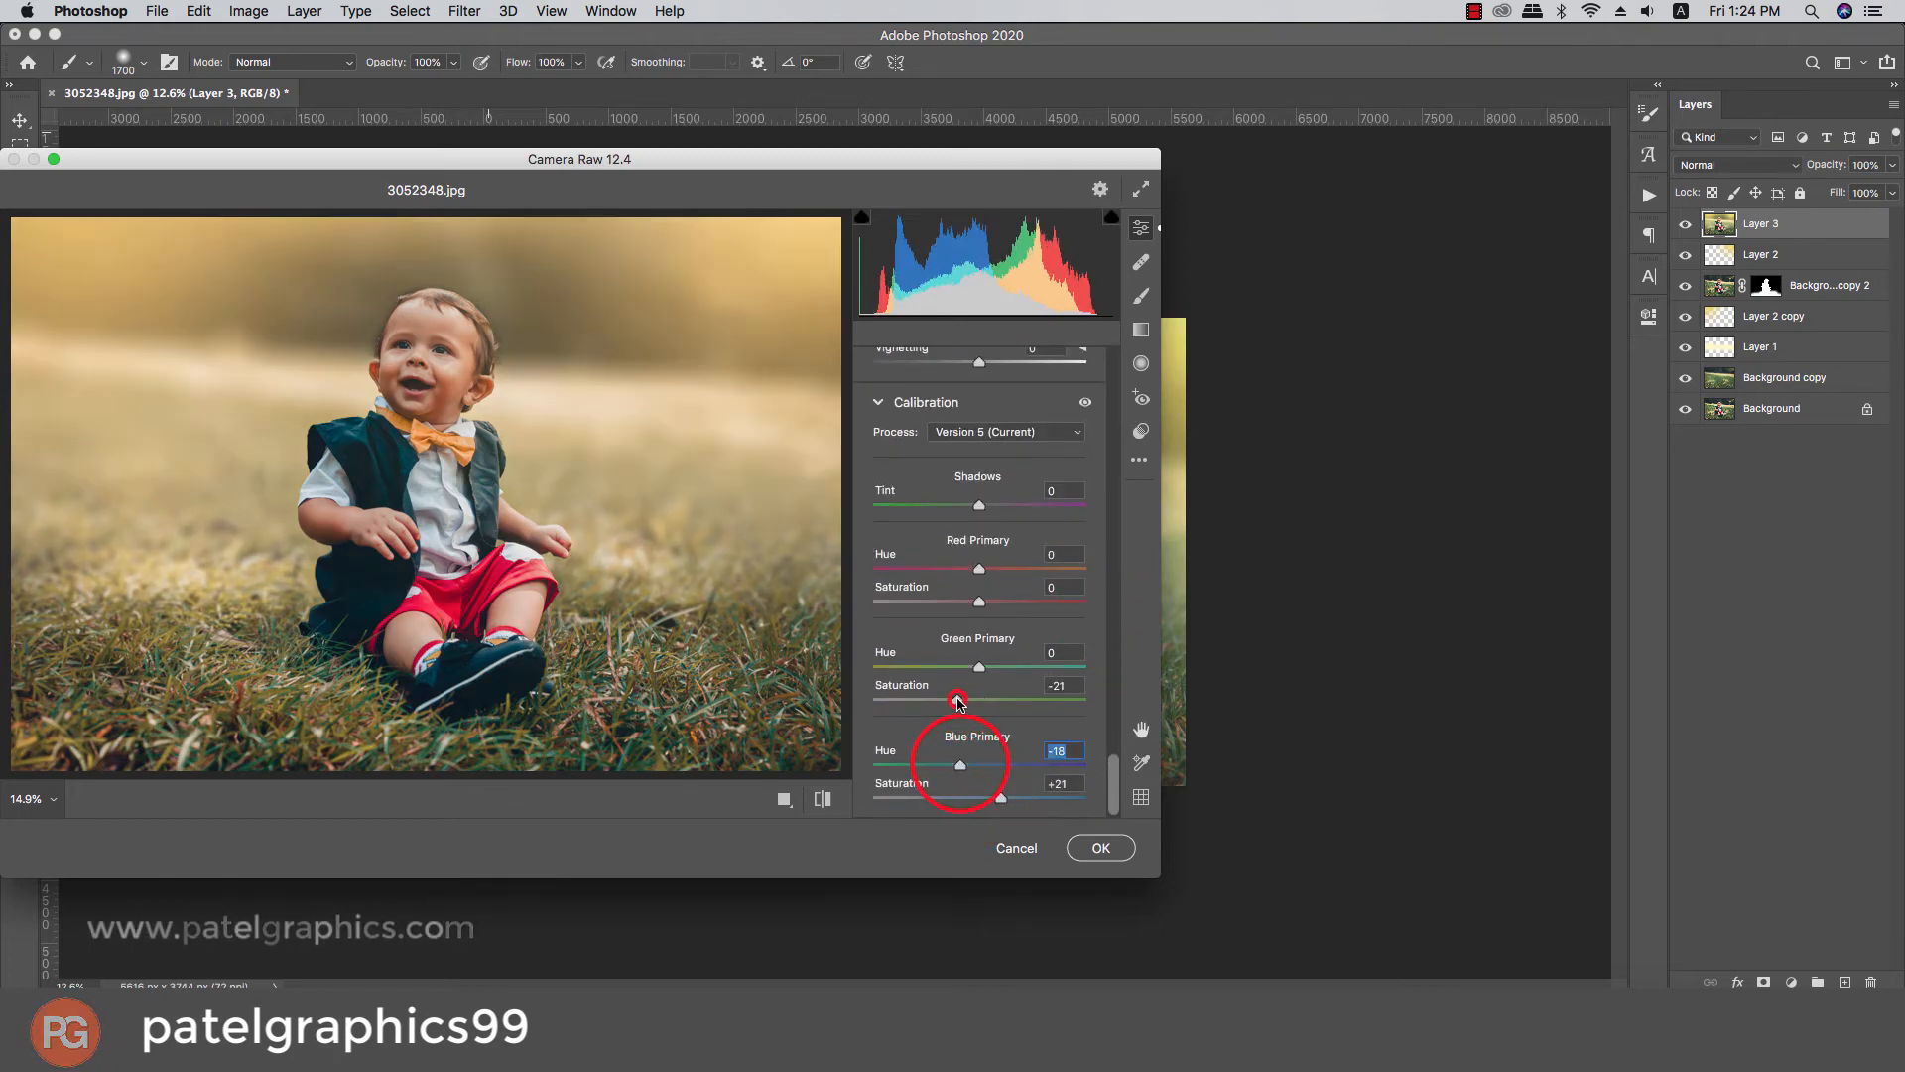
click(959, 701)
drag(980, 667, 1001, 667)
drag(980, 567, 993, 568)
Set Vignetting to -24 and give the Split Toning highlights hue 51 and saturation 27
drag(979, 362, 955, 366)
drag(1109, 752, 1111, 627)
drag(906, 636, 932, 674)
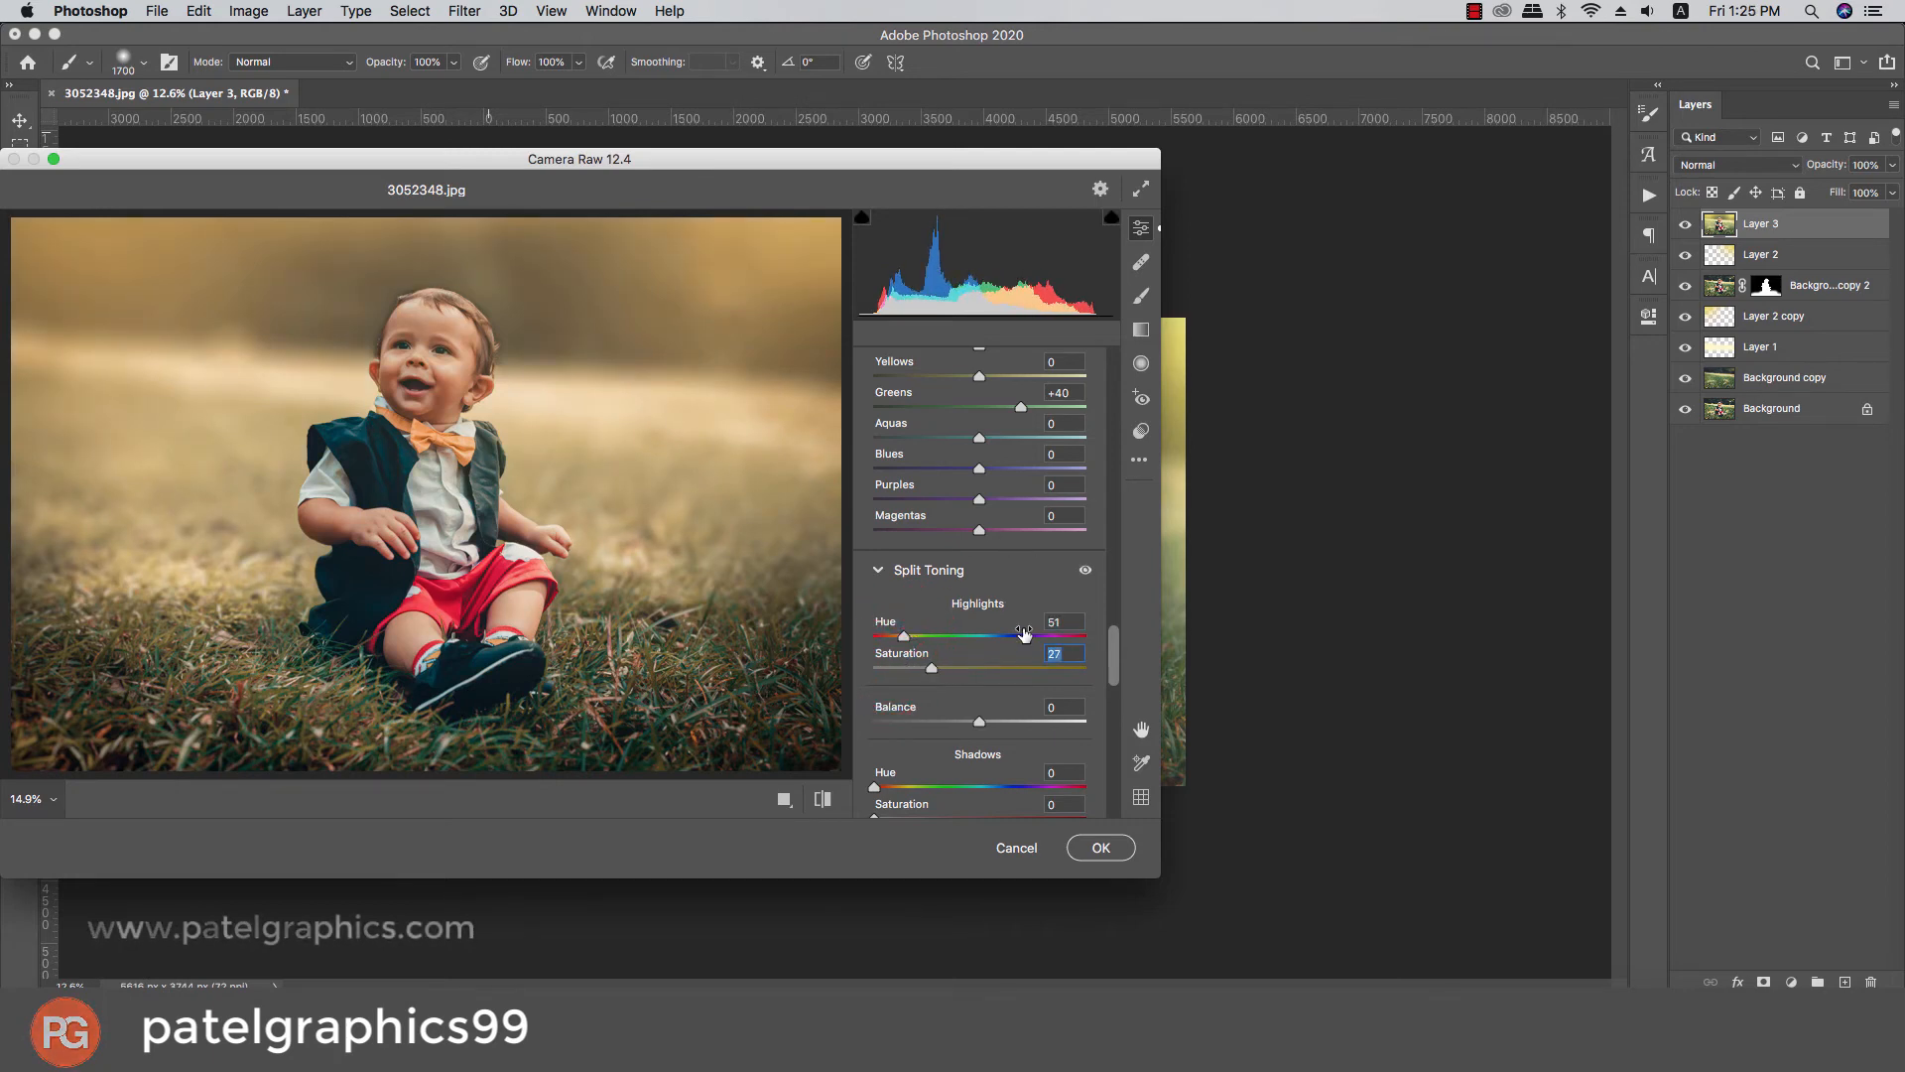
Weaken the vignetting and fine-tune the Yellows hue in the Color Mixer
drag(1114, 658, 1113, 731)
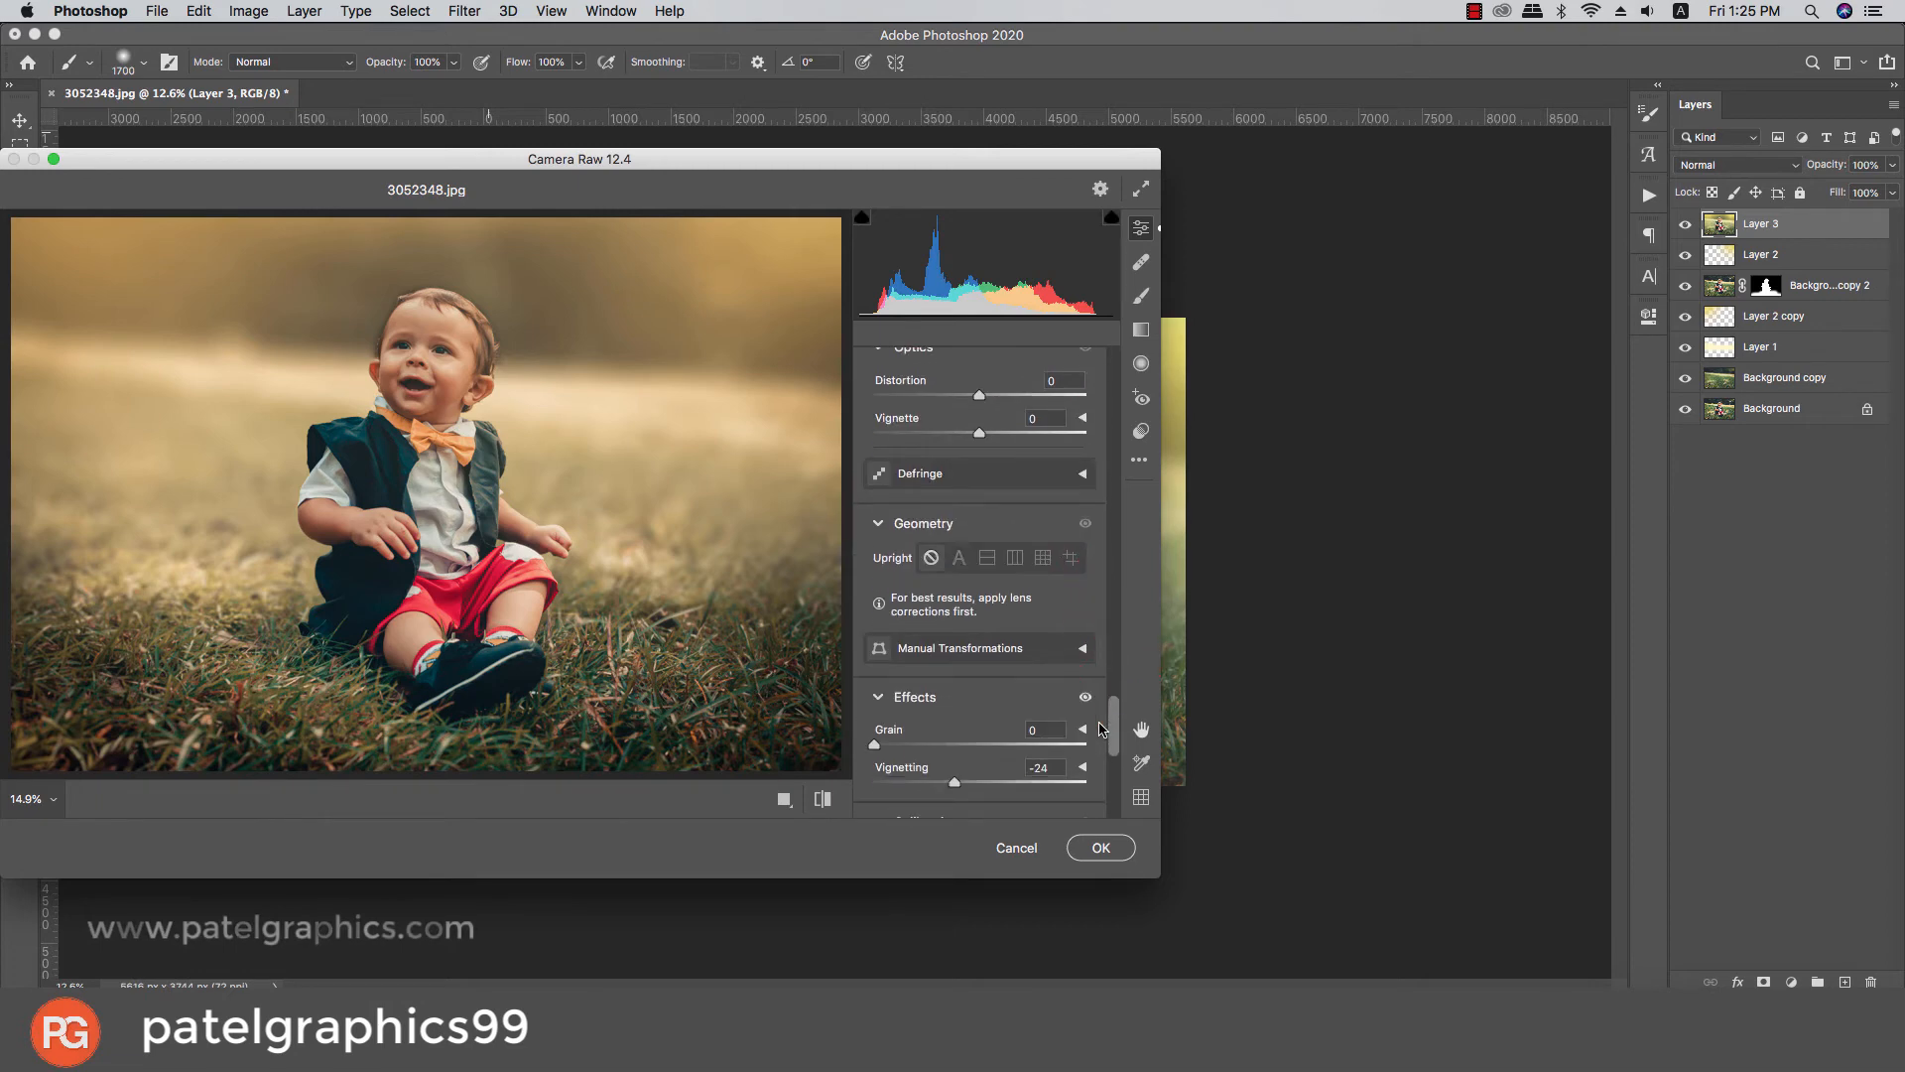
drag(966, 735, 972, 733)
drag(1112, 728, 1107, 572)
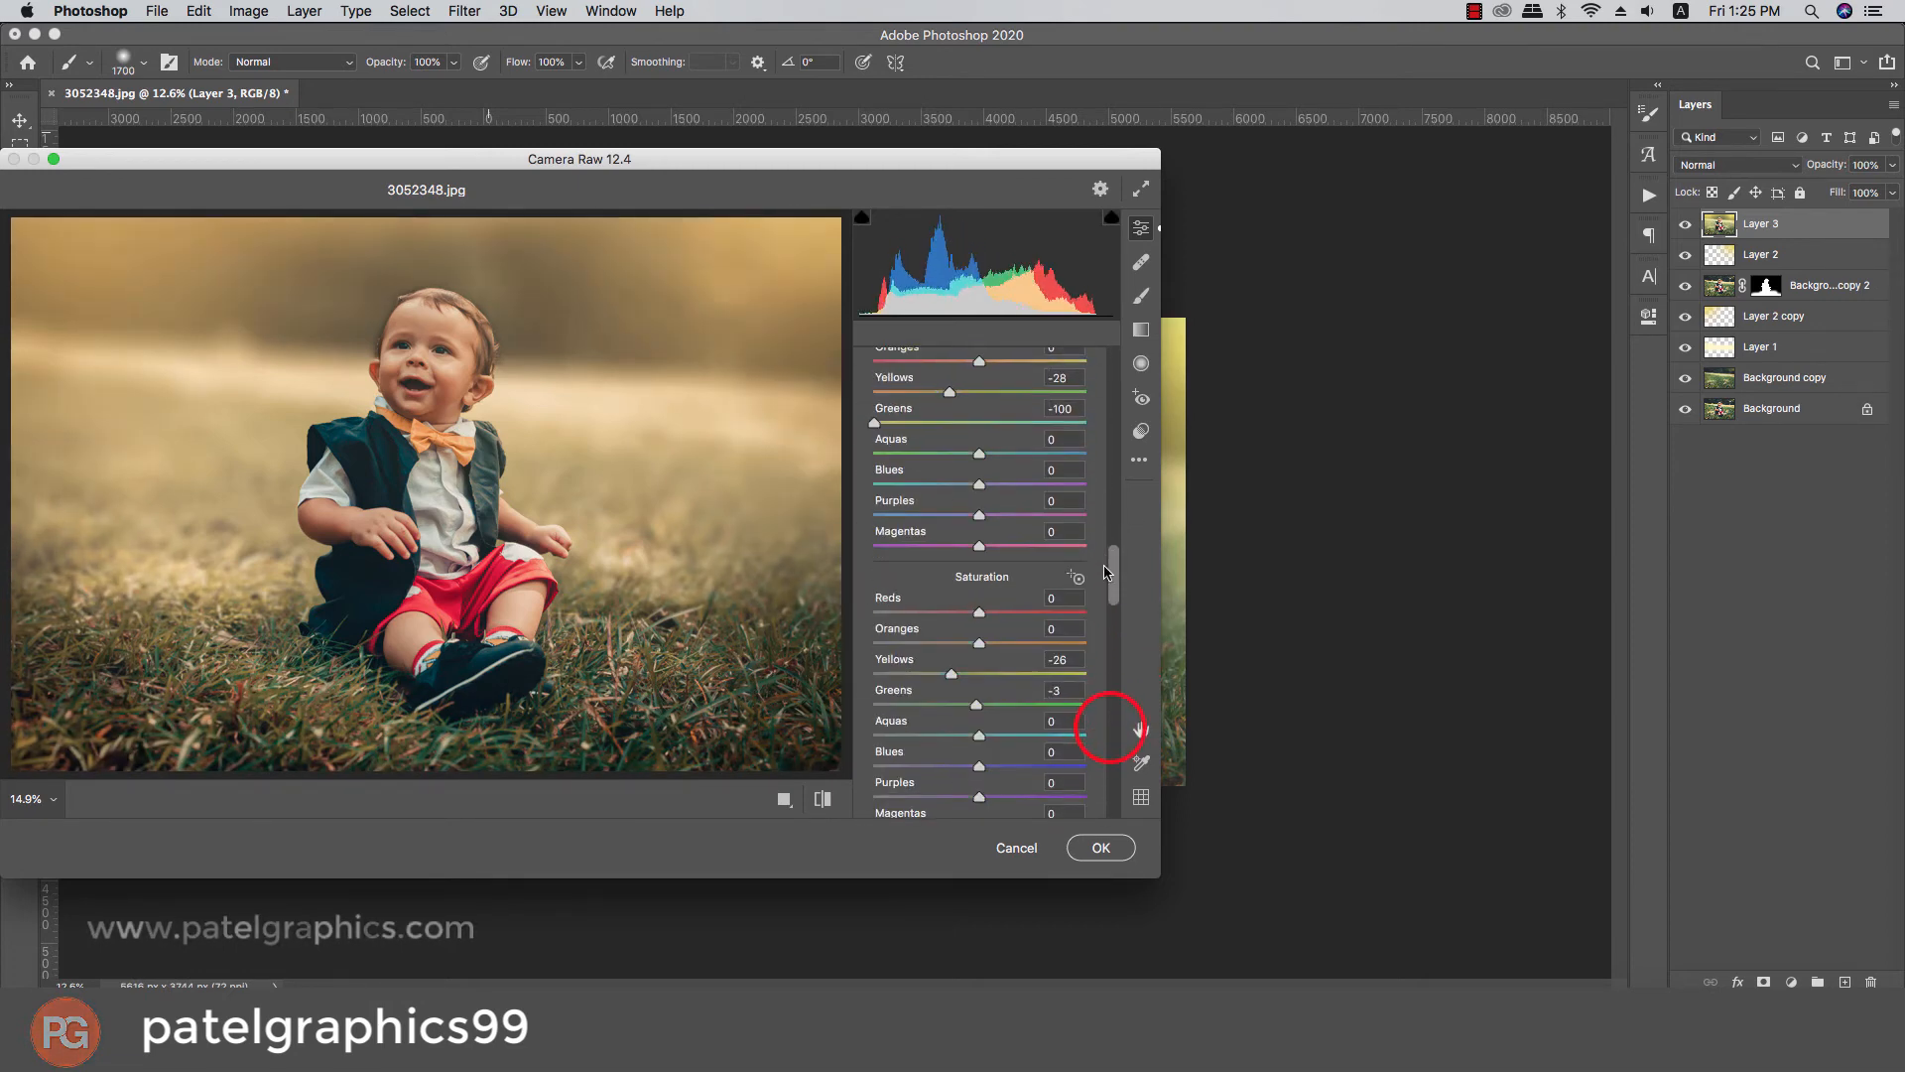
scroll(955, 496, up, 1)
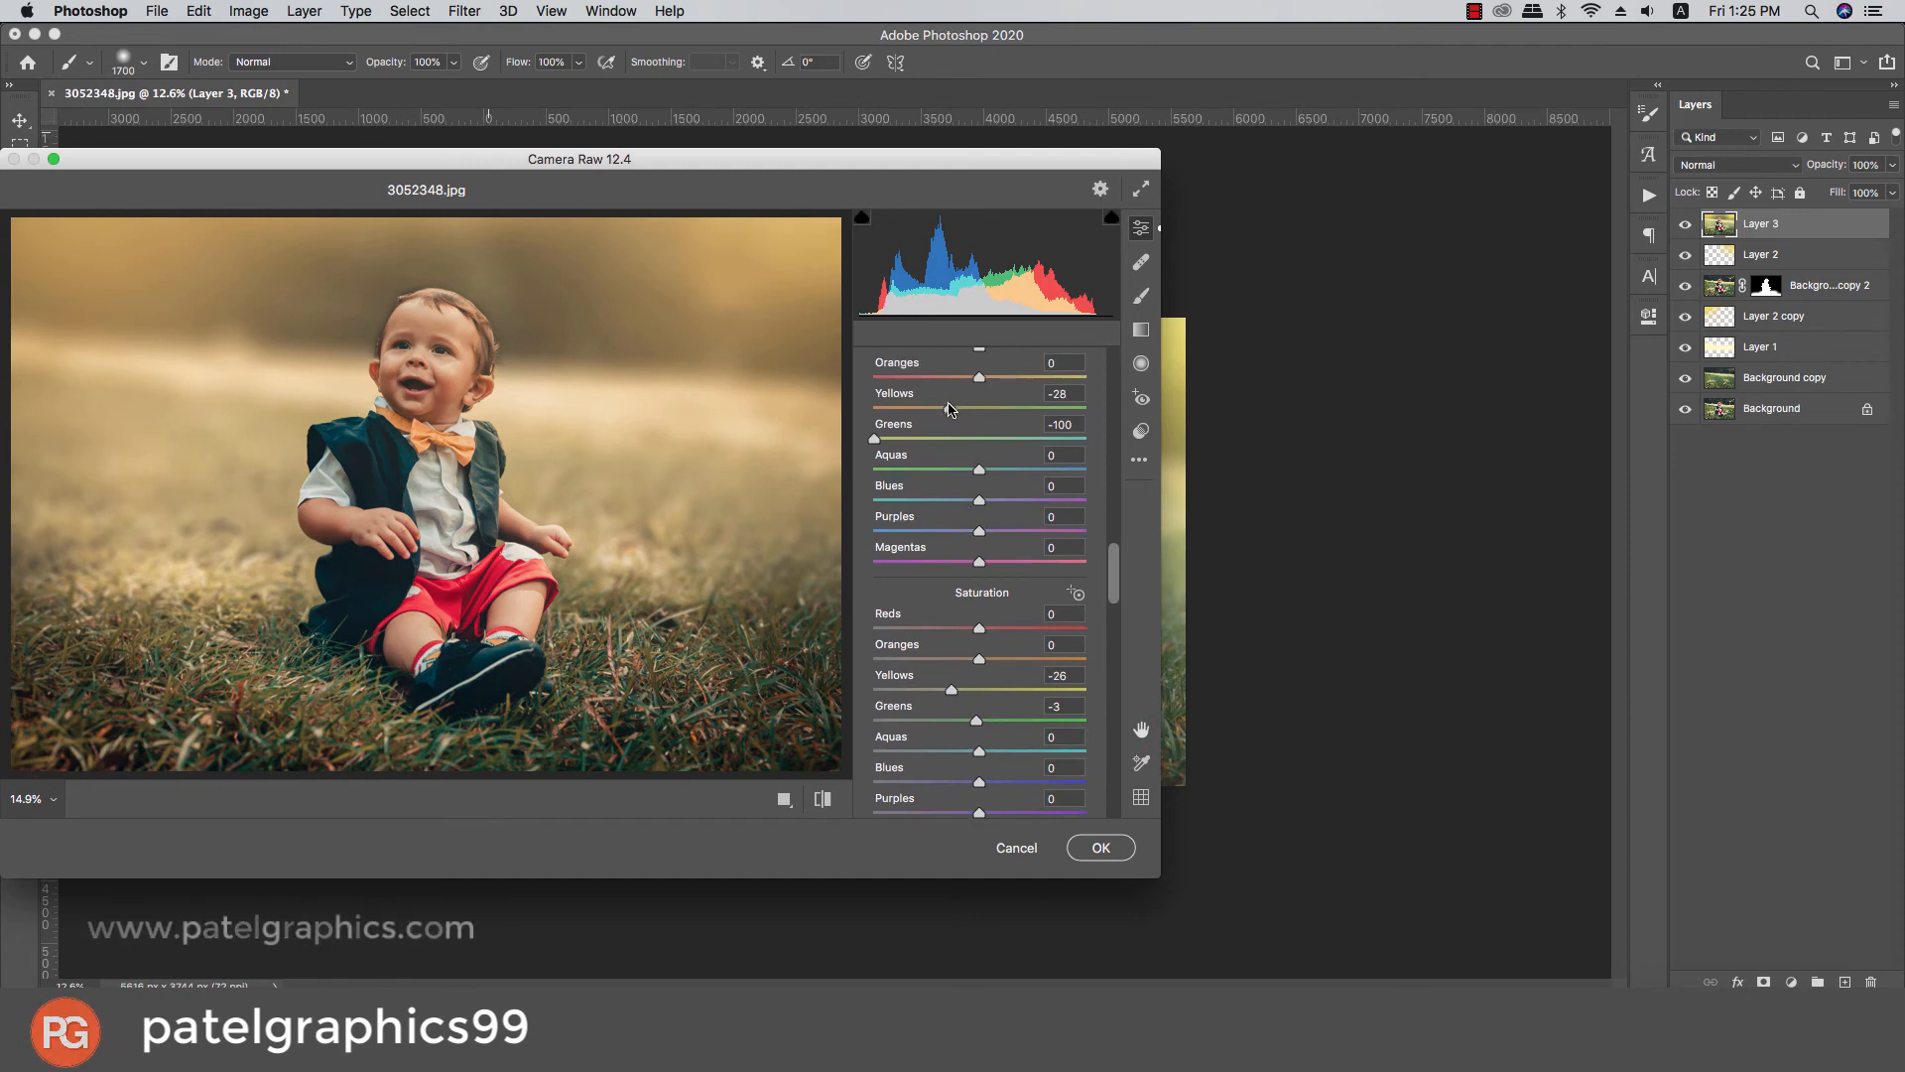
drag(946, 409, 950, 415)
Raise Vibrance slightly and set the white balance to Temperature -10 and Tint -7
drag(1111, 588, 1112, 434)
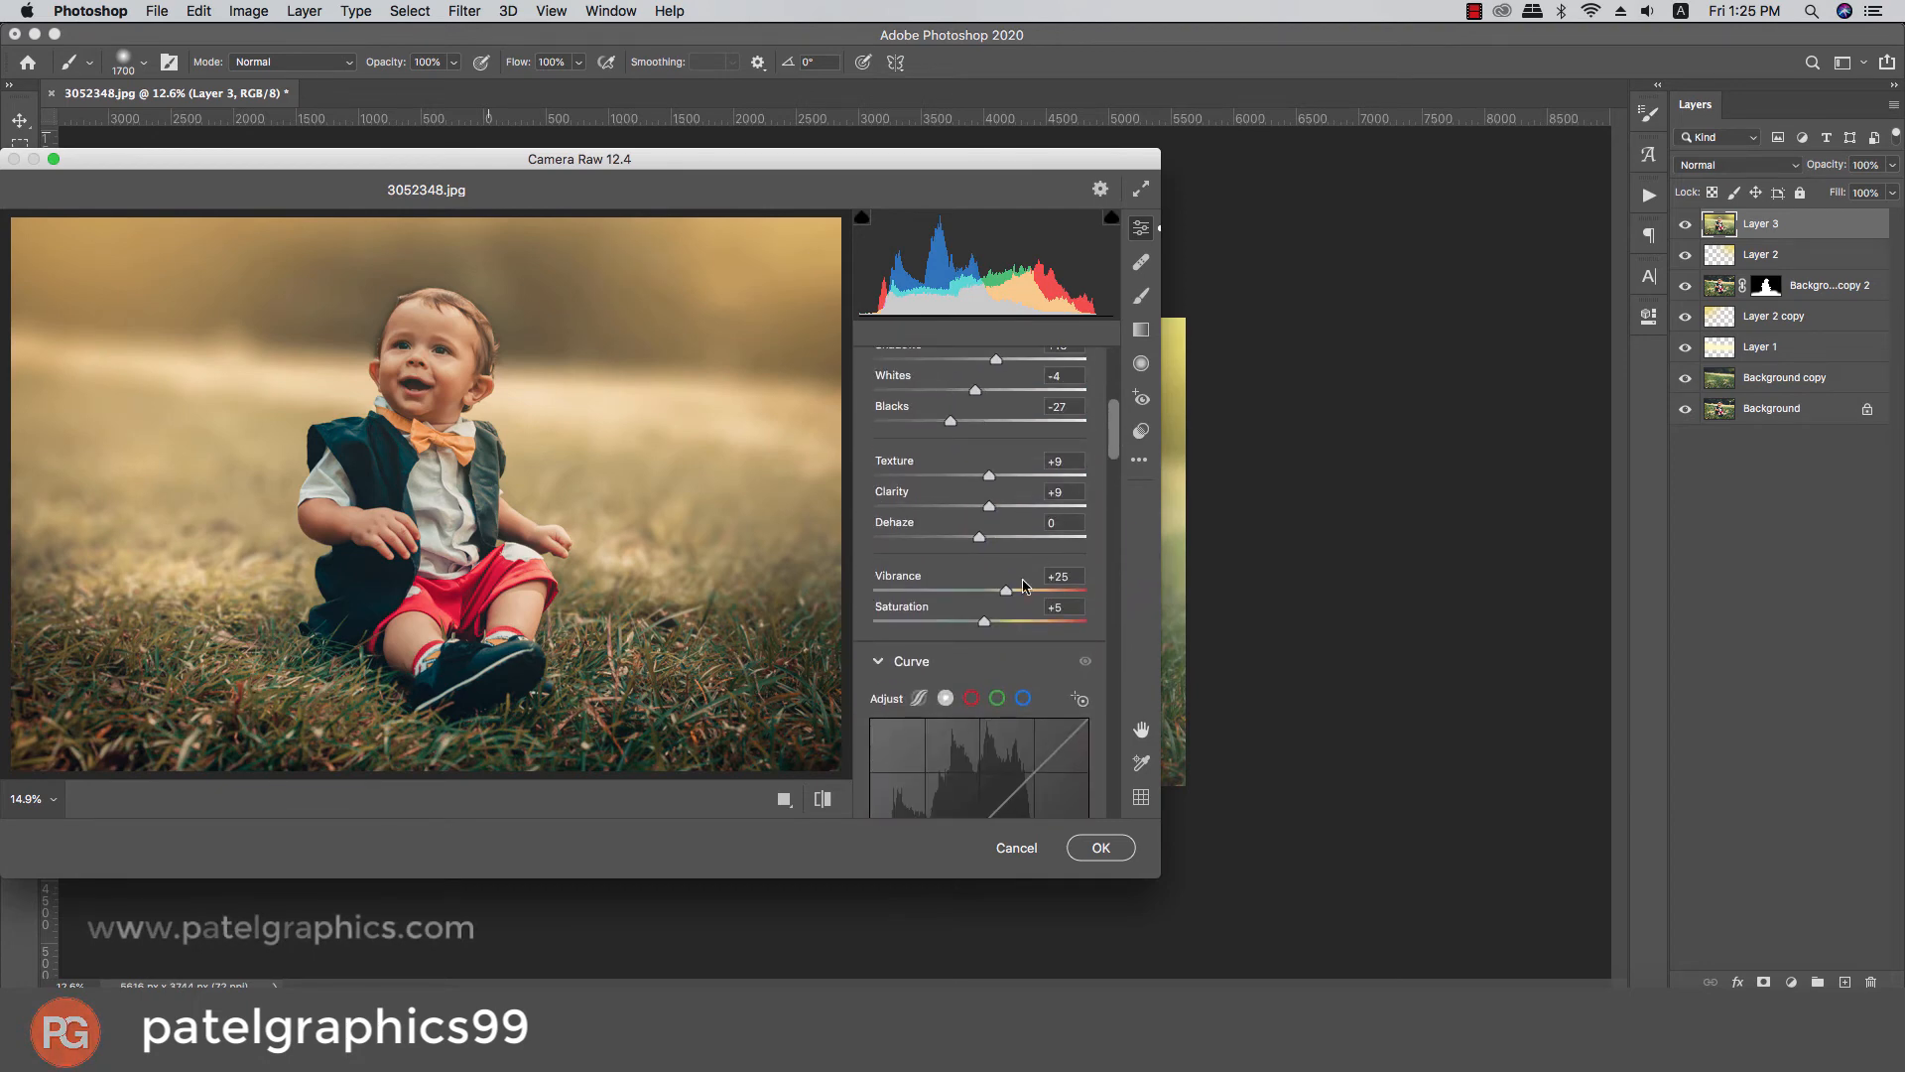
drag(1012, 594, 1019, 595)
drag(1110, 437, 1108, 393)
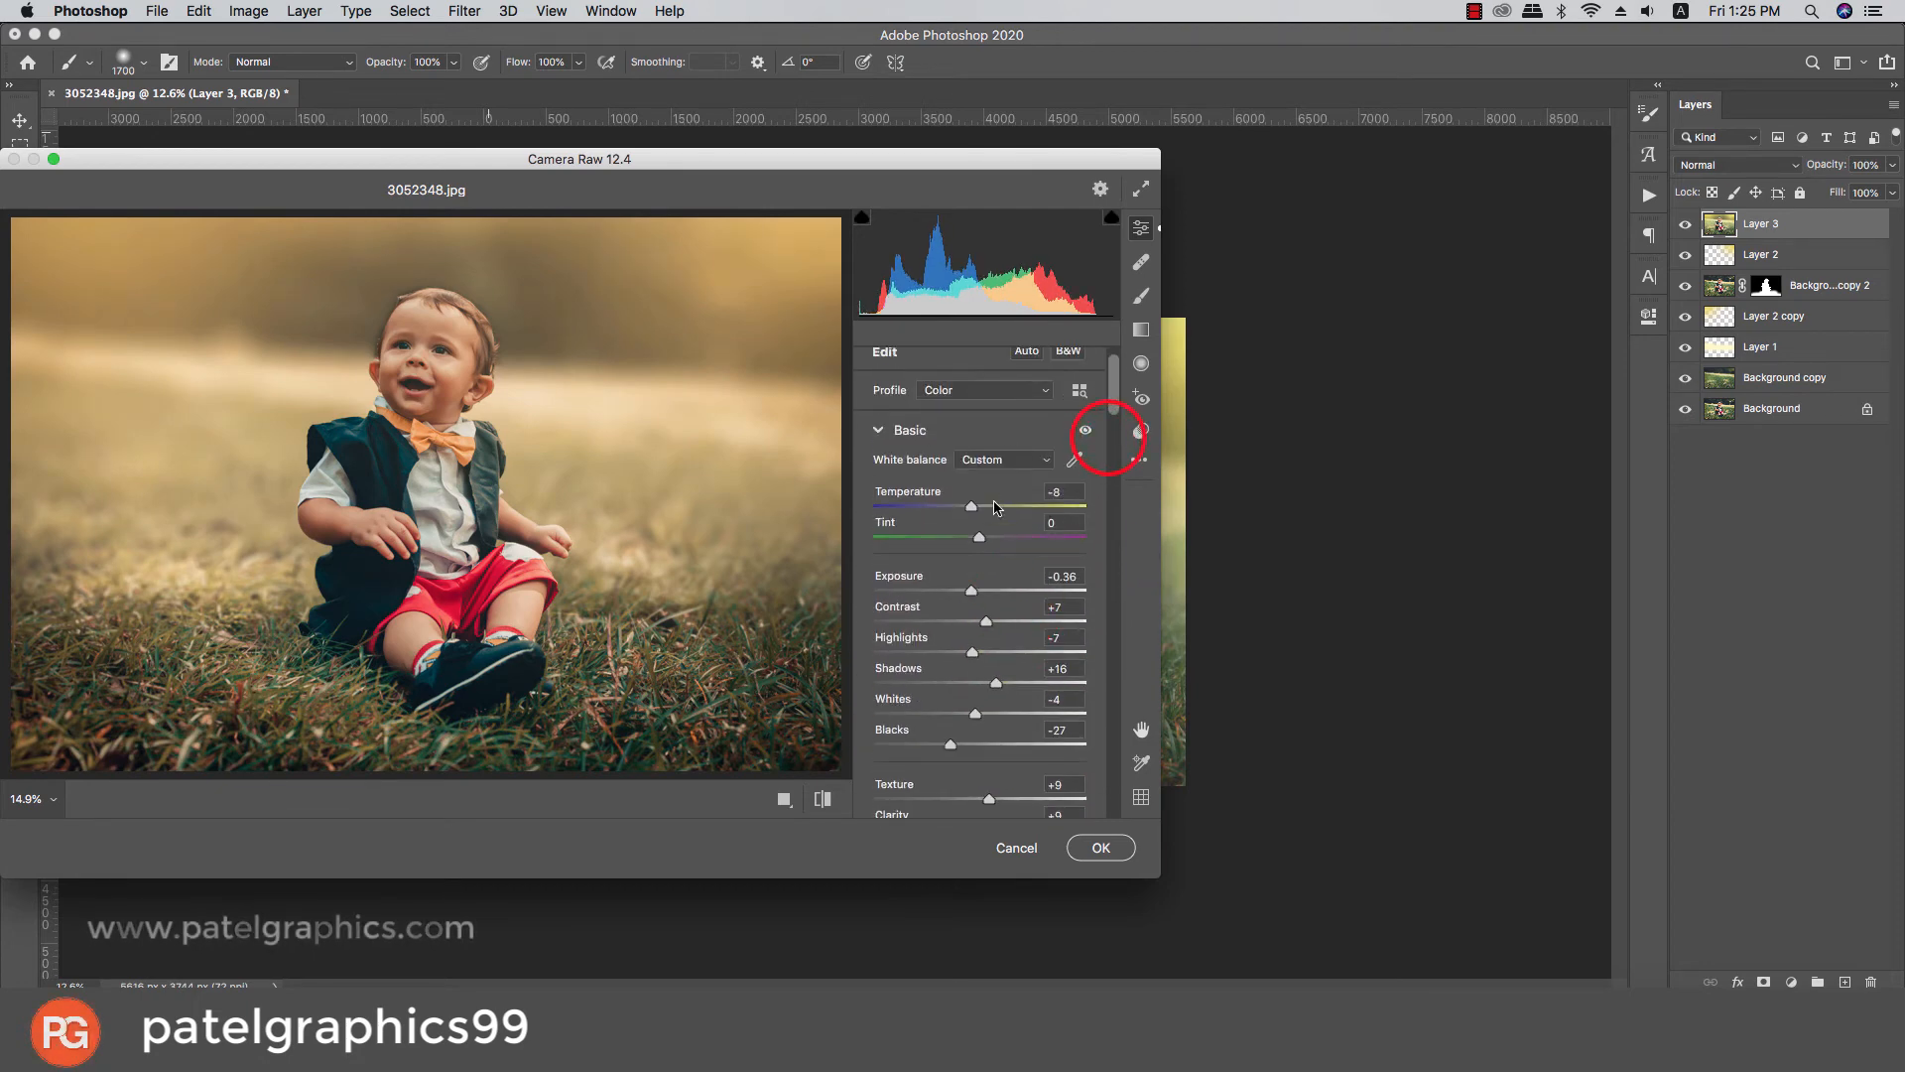
drag(983, 509, 975, 546)
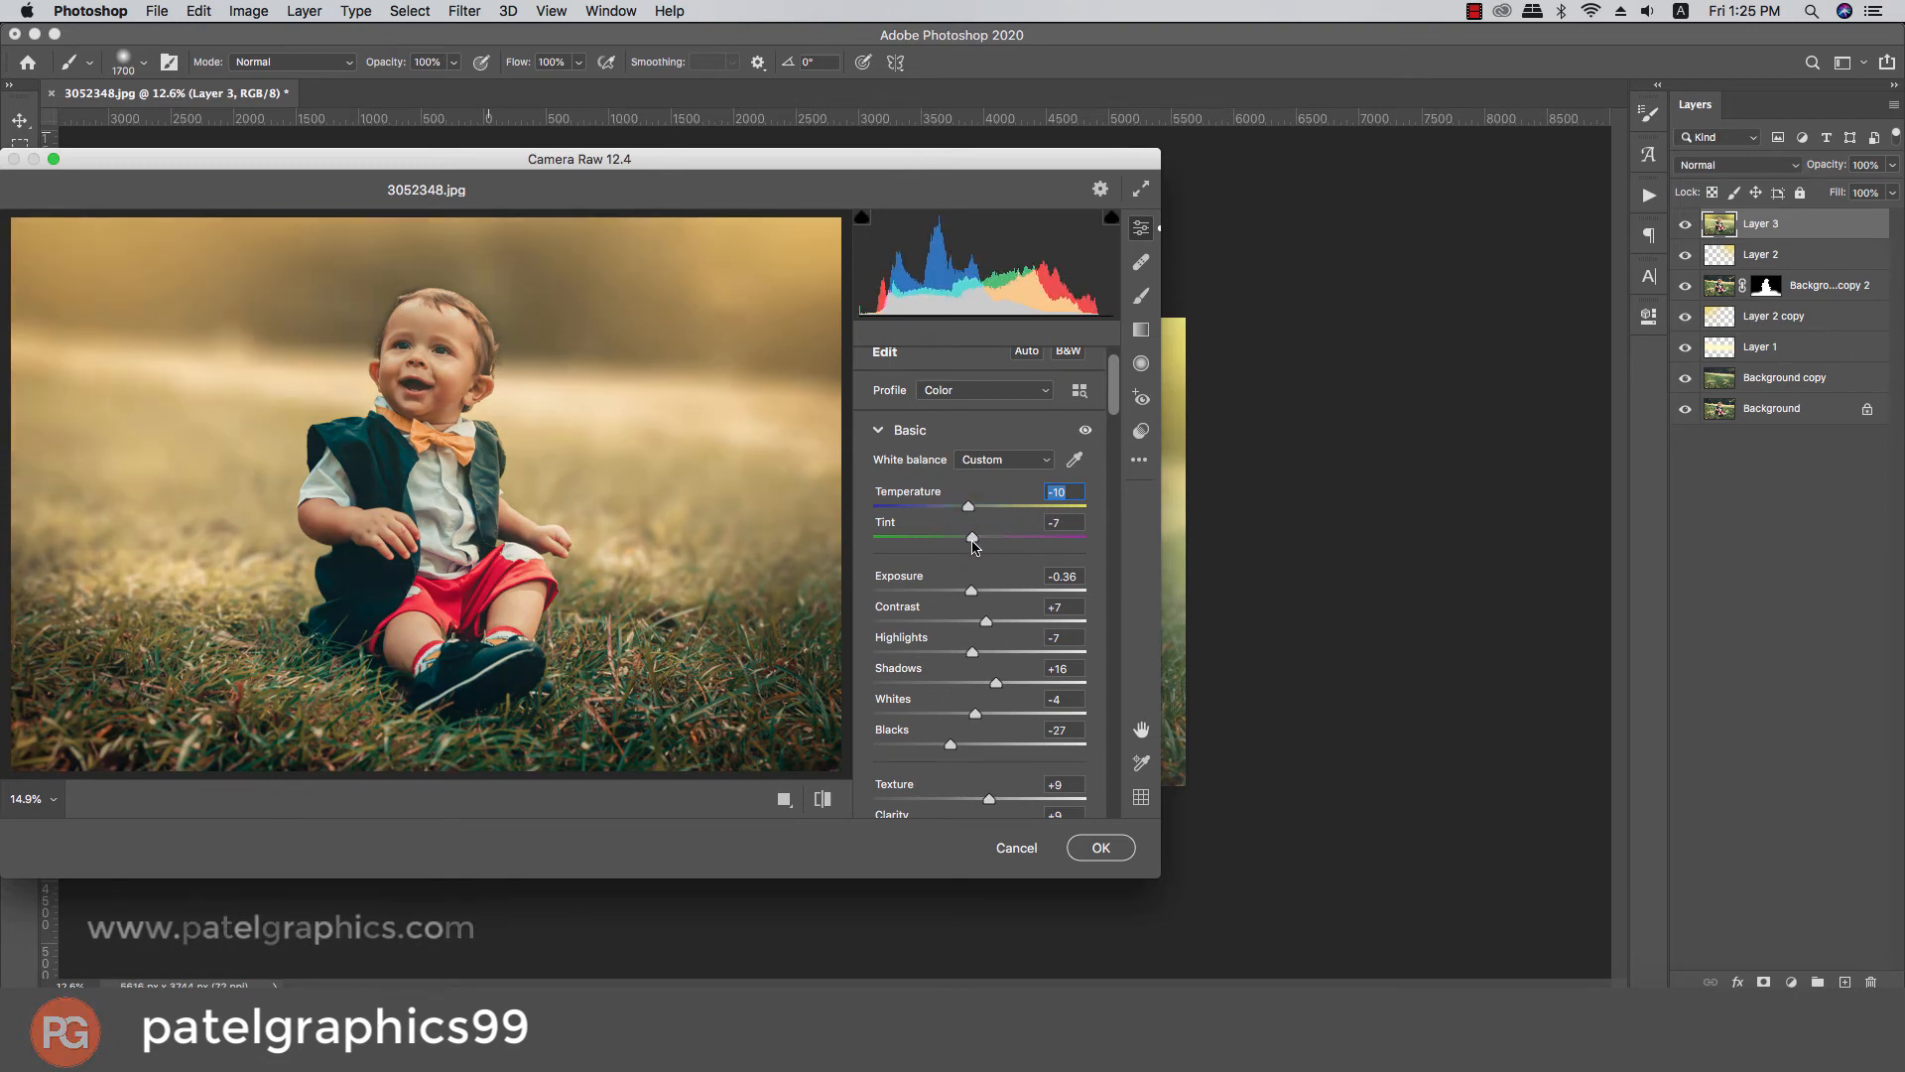
On the Blue channel curve, set a highlight point at input 188, output 190 and a shadow point at input 56, output 65
drag(1114, 385, 1114, 462)
click(1023, 449)
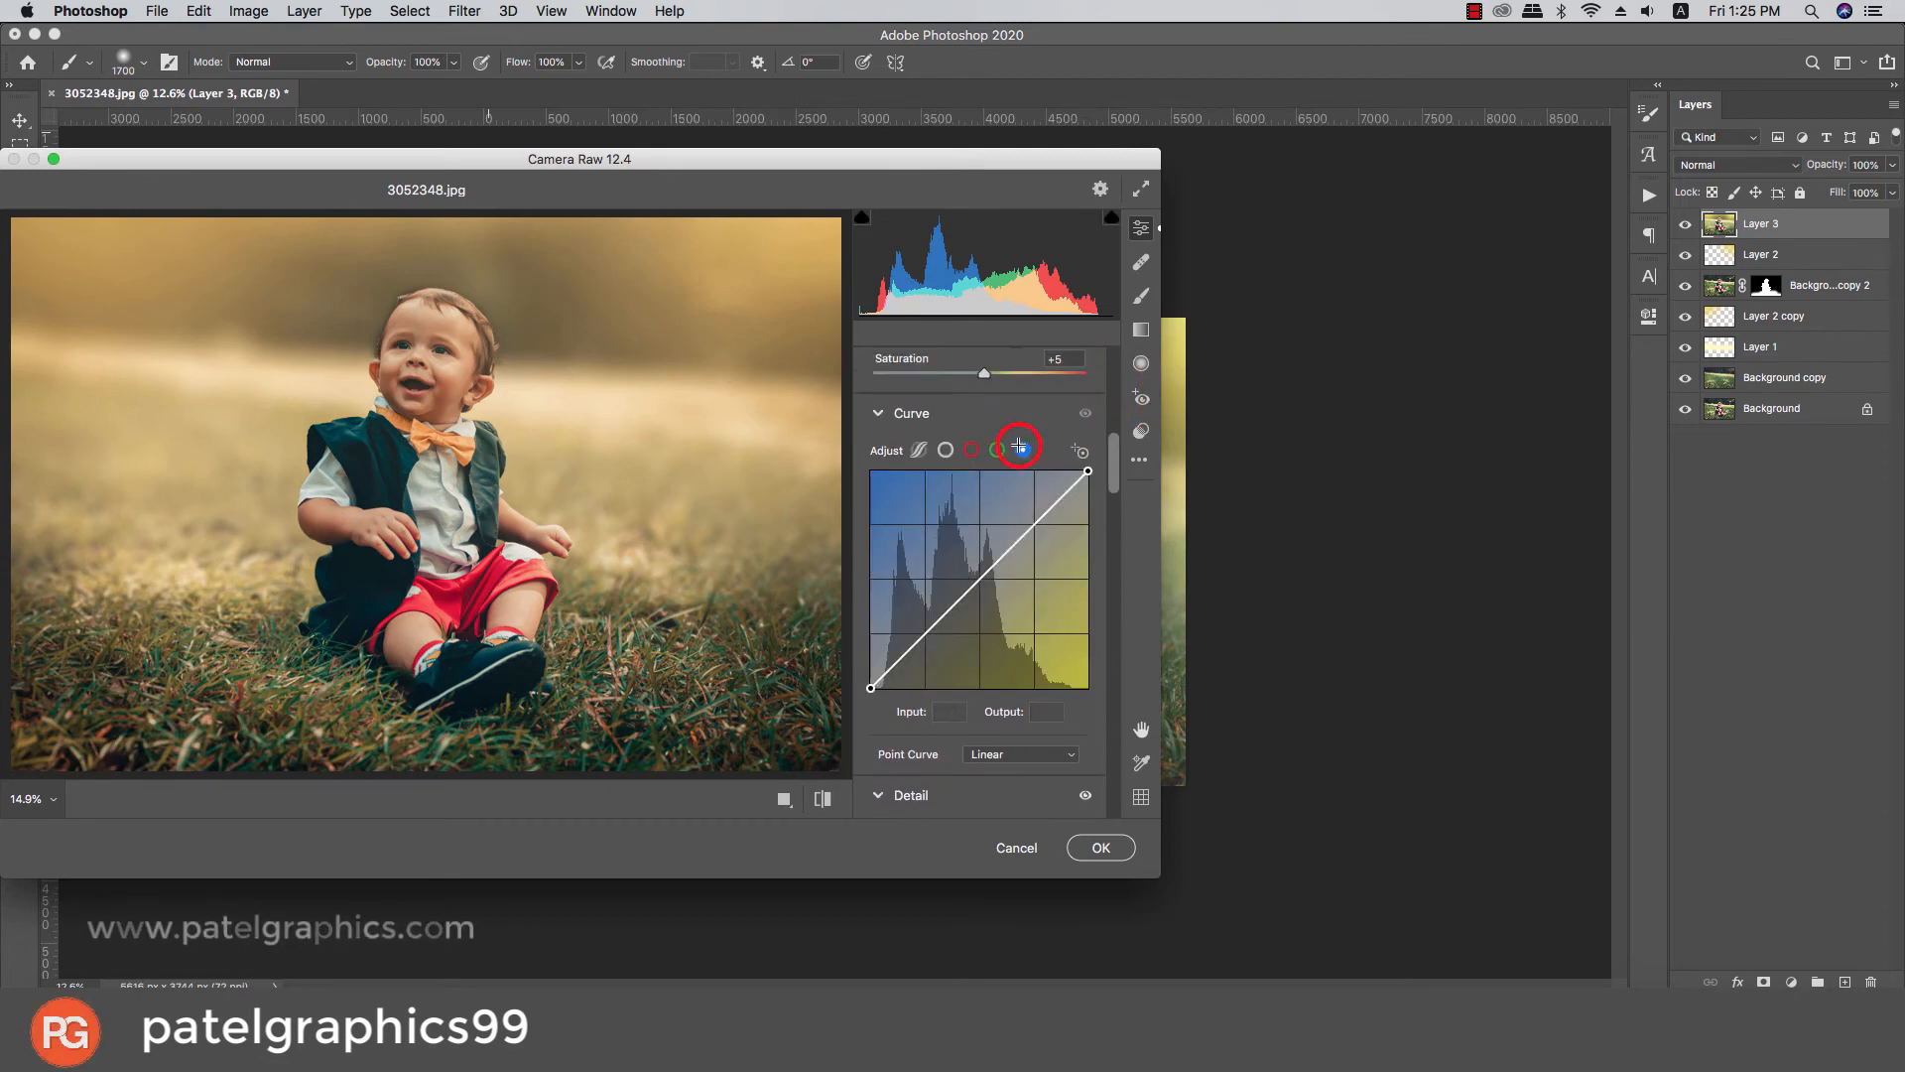
drag(1025, 533, 1025, 522)
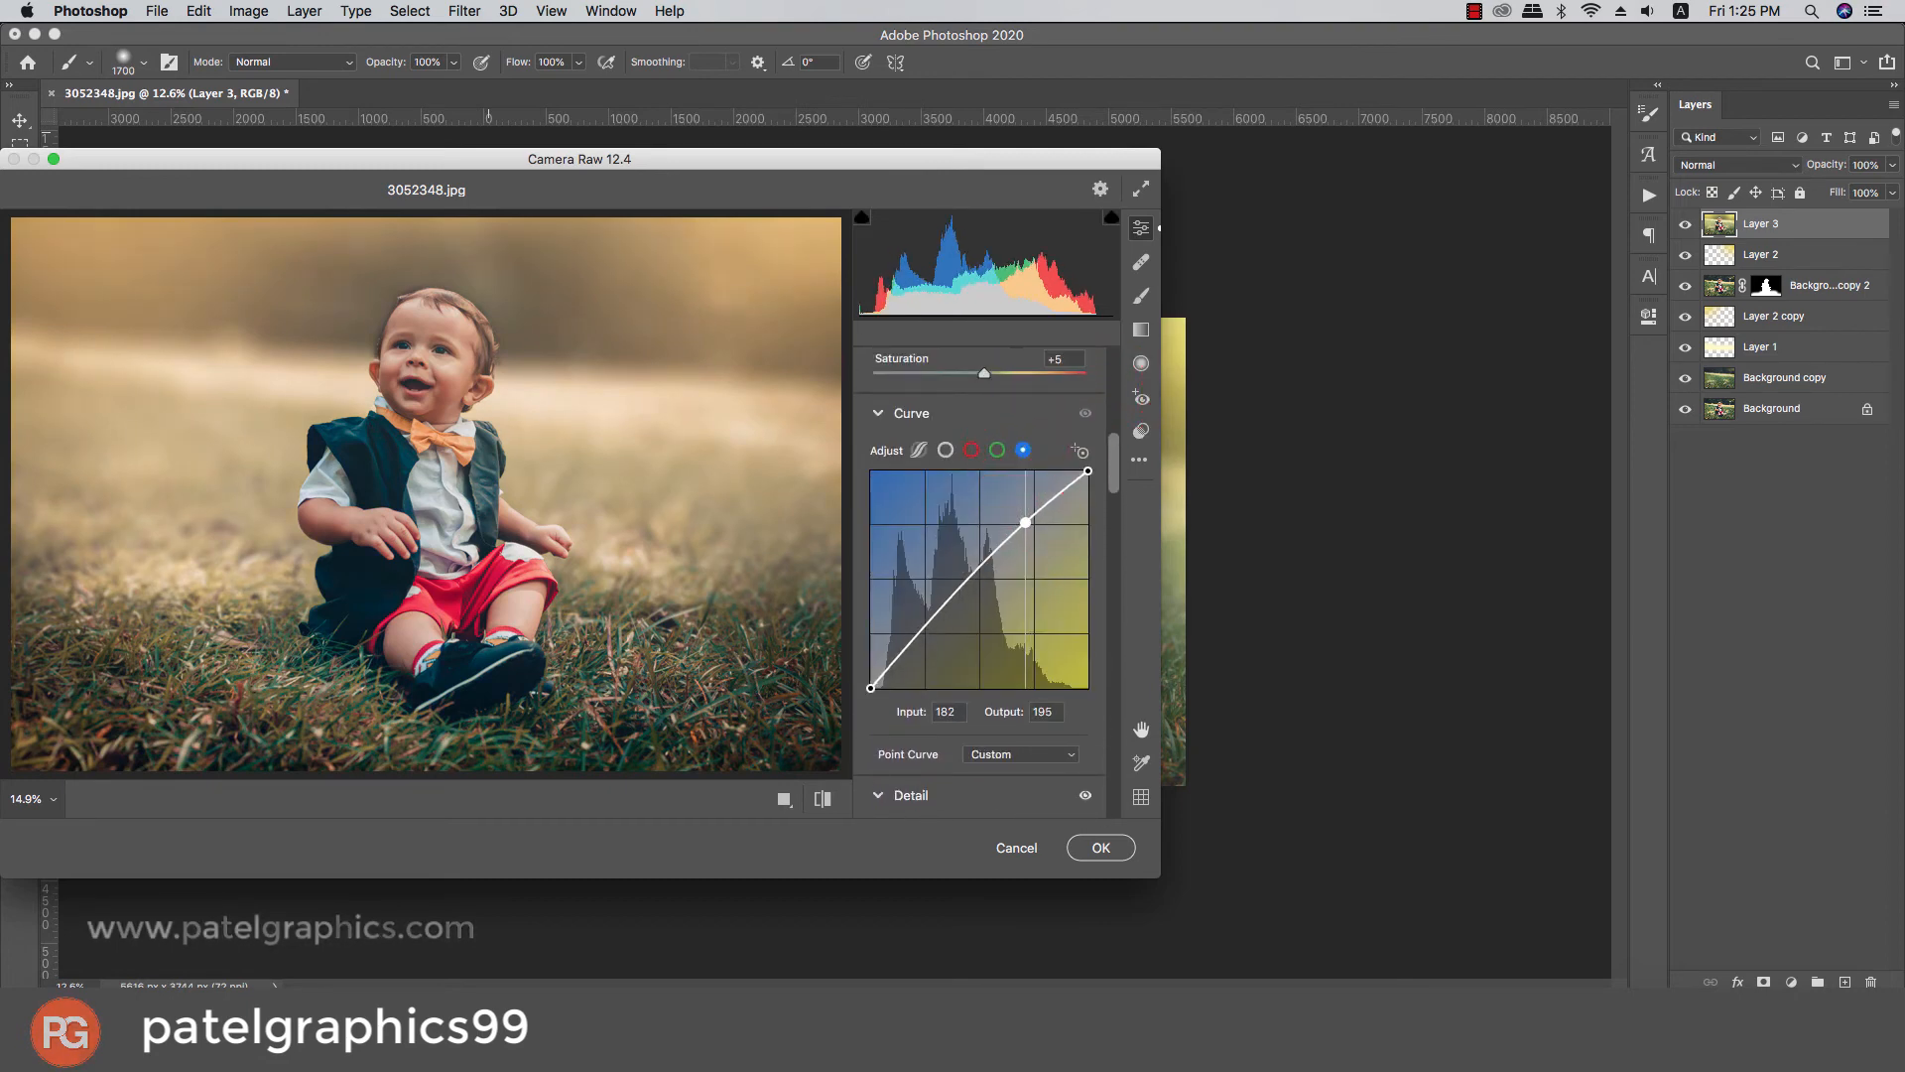
click(997, 452)
mouse_move(1037, 523)
mouse_down()
mouse_move(1022, 513)
mouse_move(1031, 526)
mouse_up()
click(1024, 450)
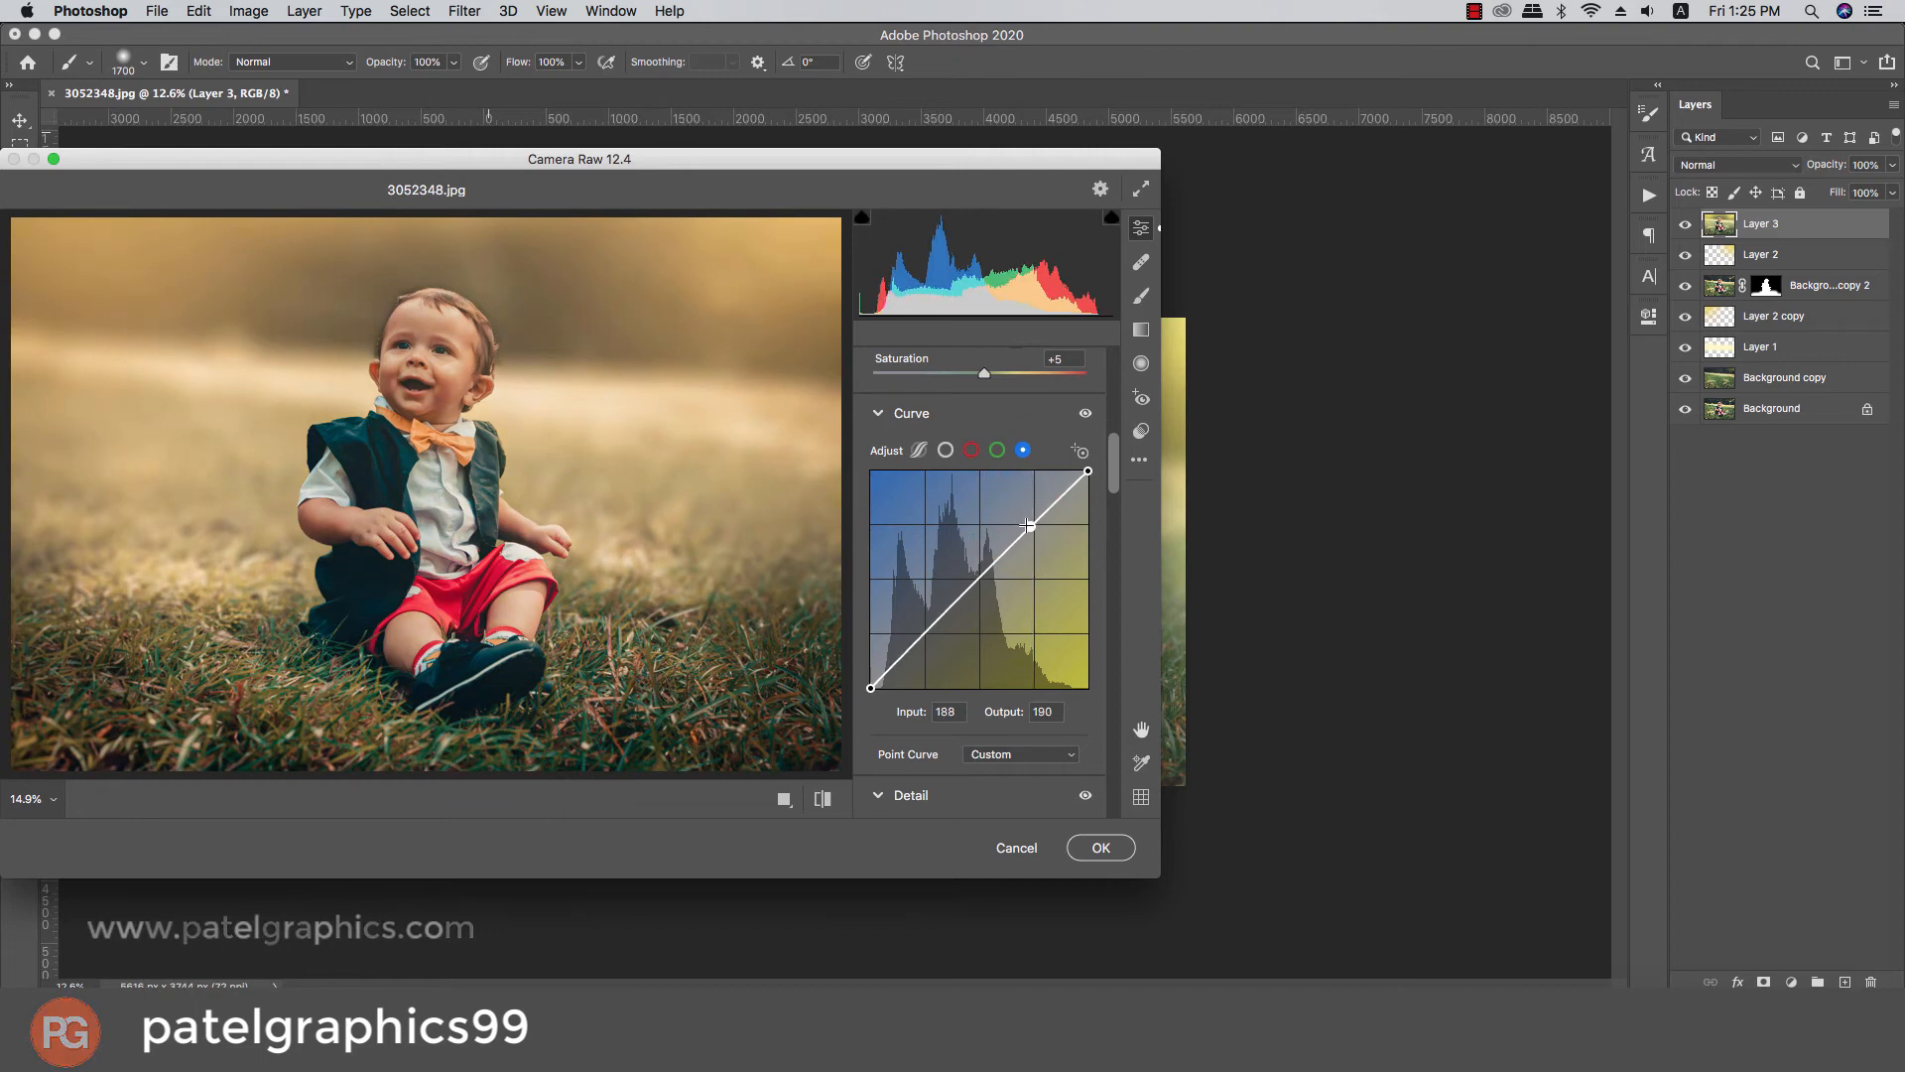
drag(934, 617, 919, 632)
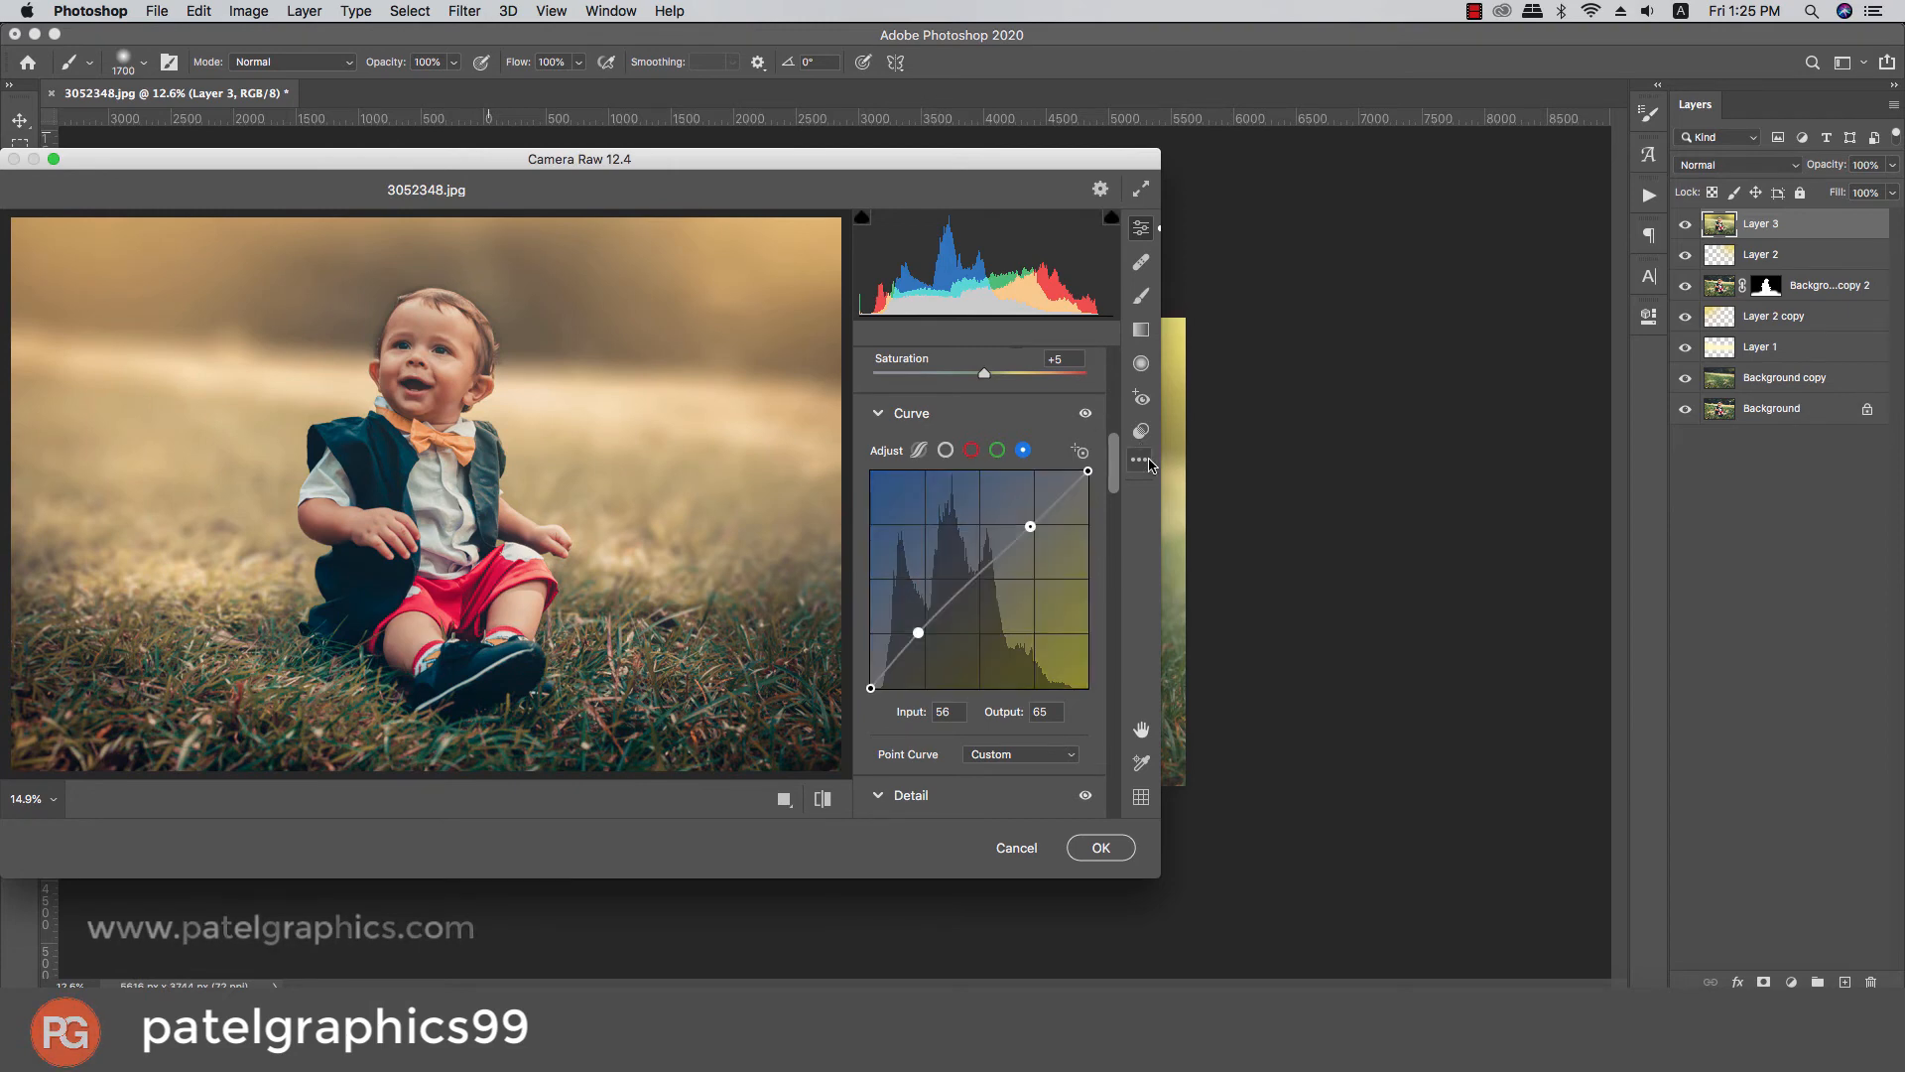
Shape the parametric curve with Highlights +13, Lights +13, Darks +27 and Shadows -19
click(922, 452)
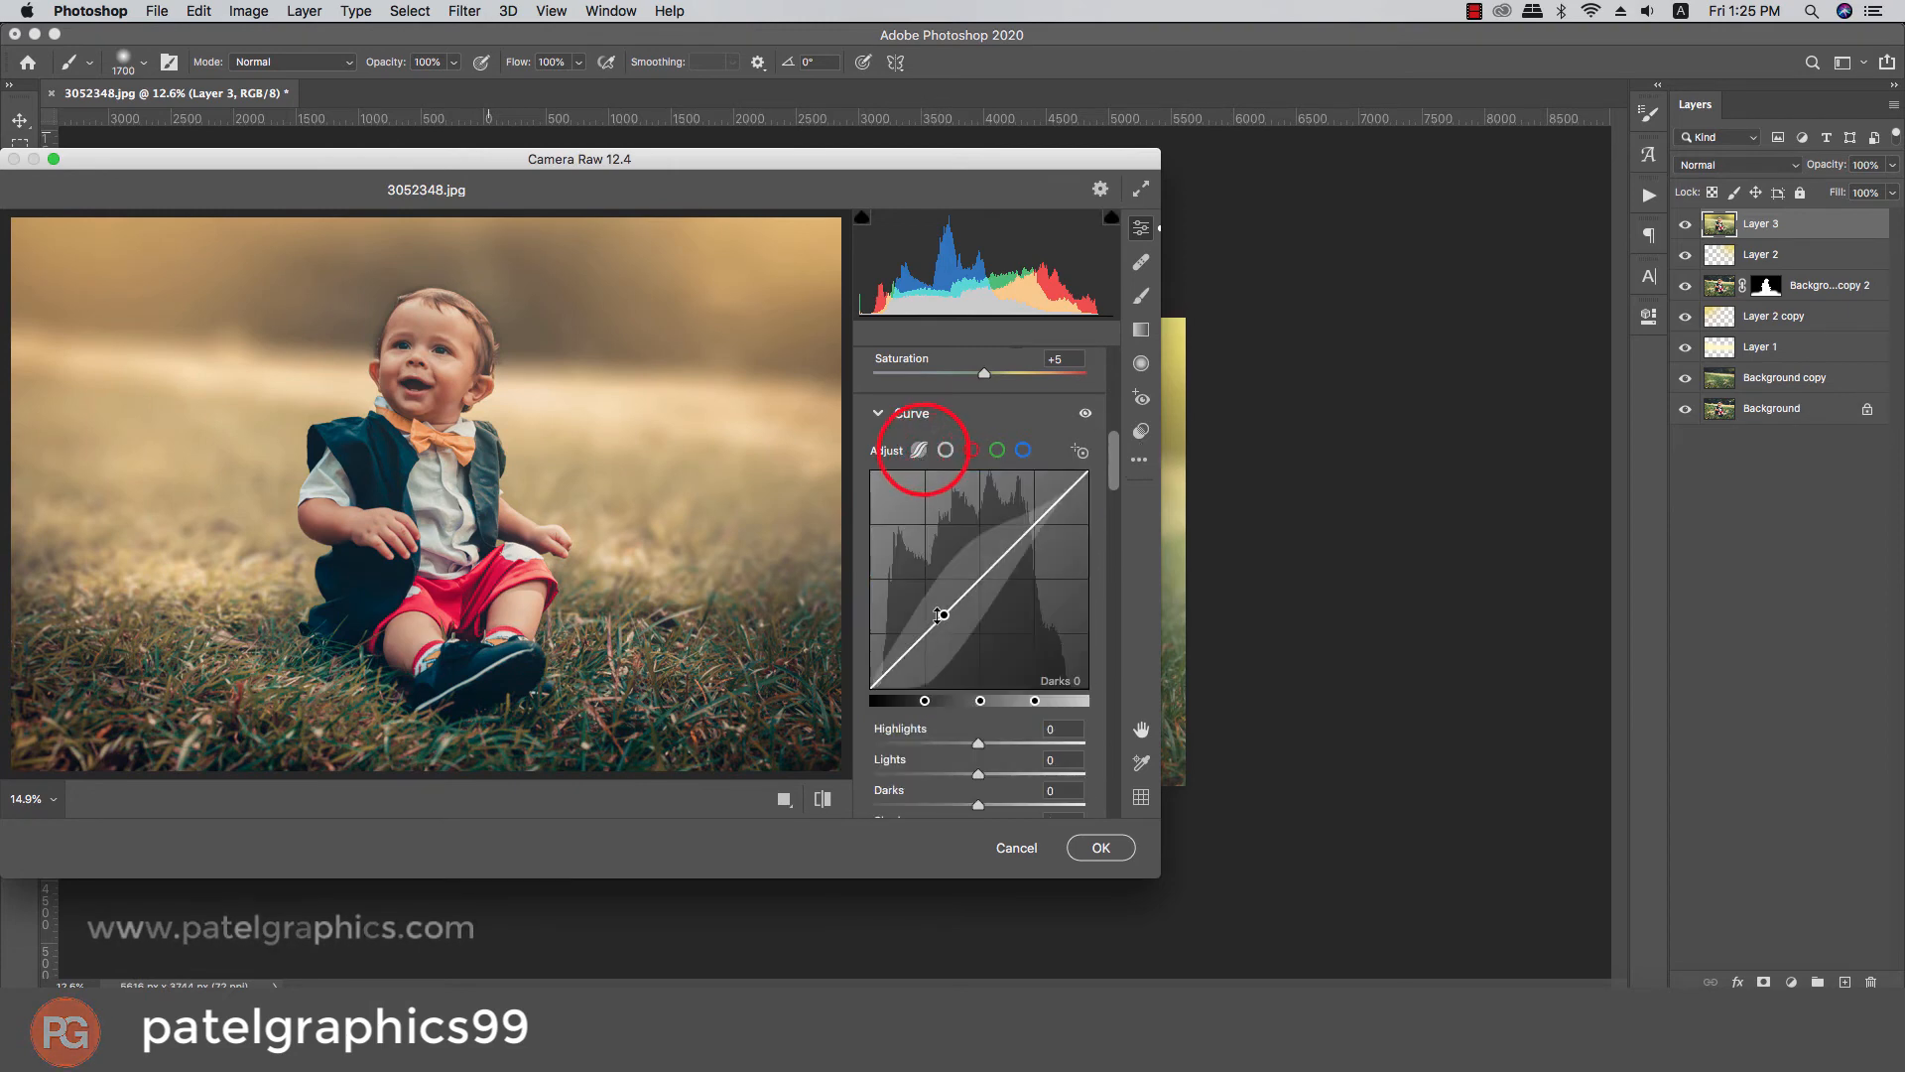
mouse_move(943, 607)
mouse_down()
mouse_move(955, 562)
mouse_move(955, 588)
mouse_up()
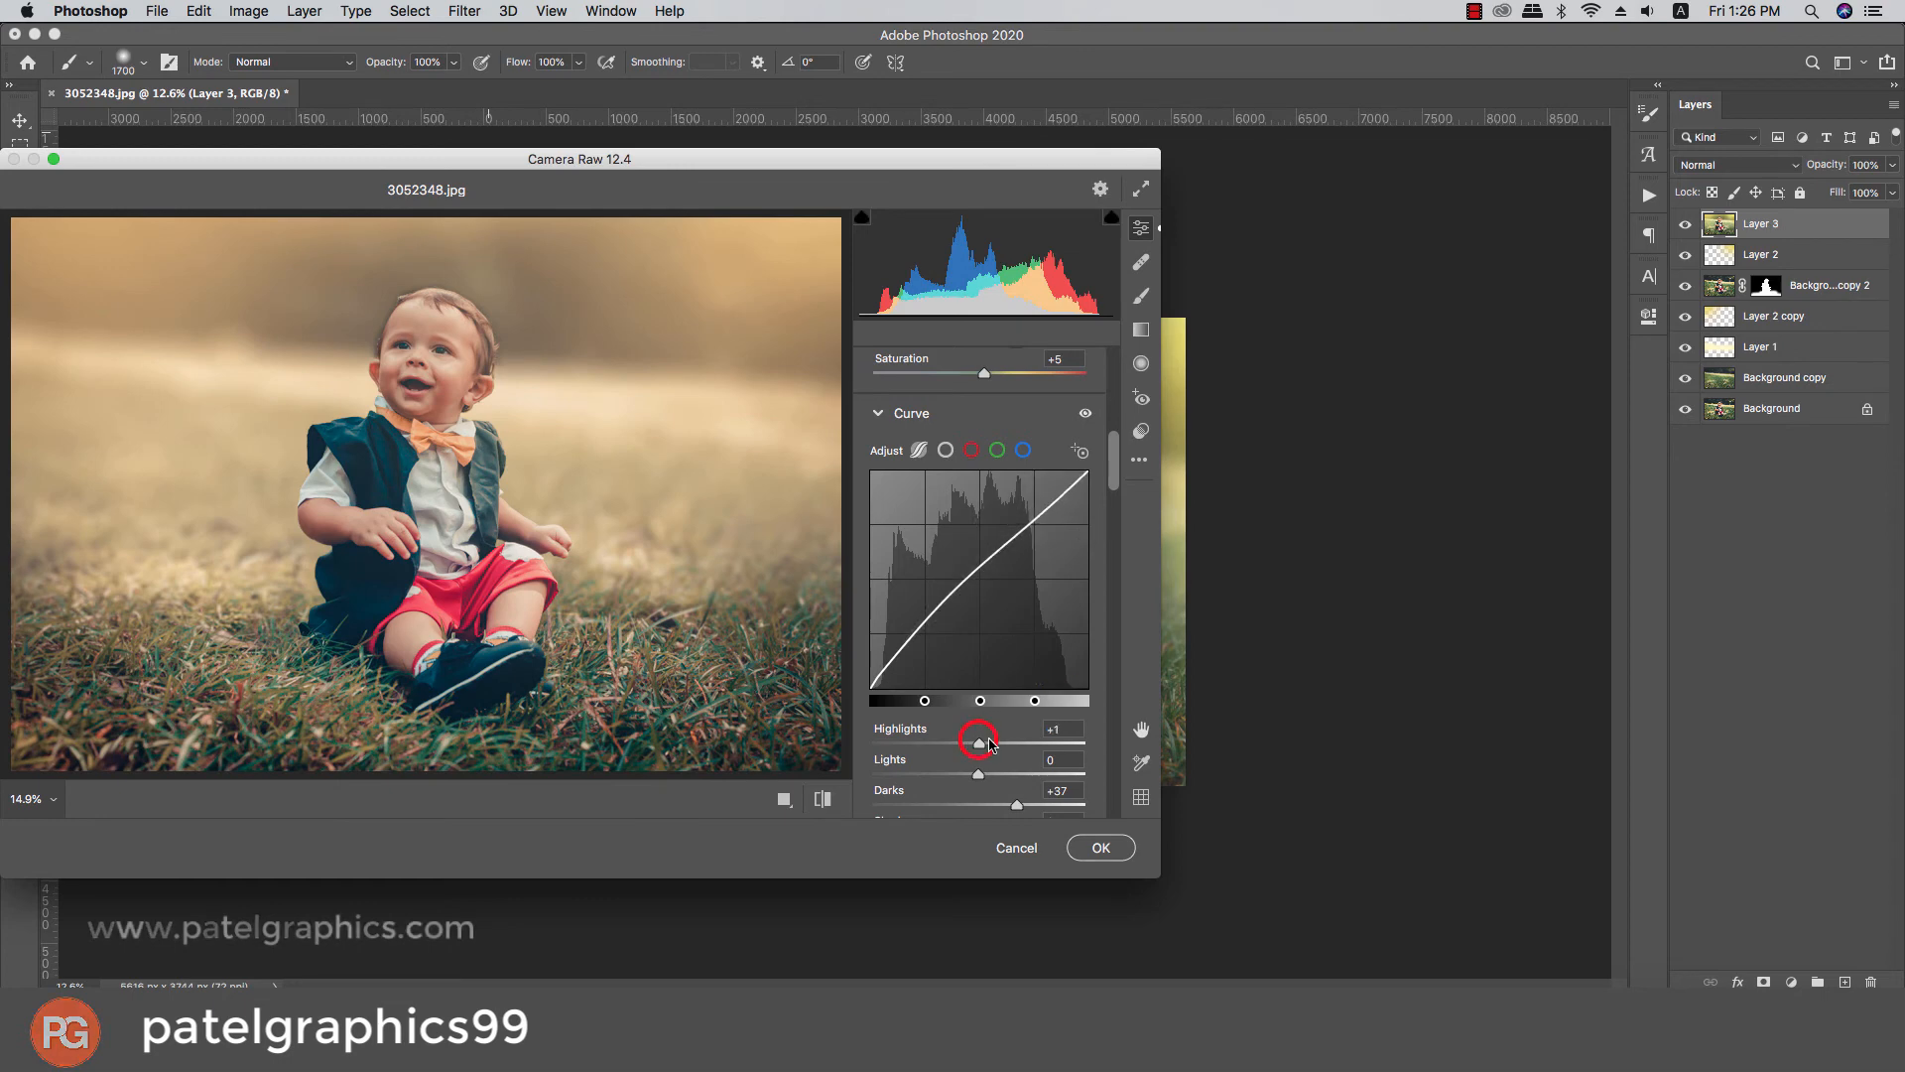
drag(990, 744, 953, 762)
scroll(982, 742, down, 1)
scroll(993, 752, down, 2)
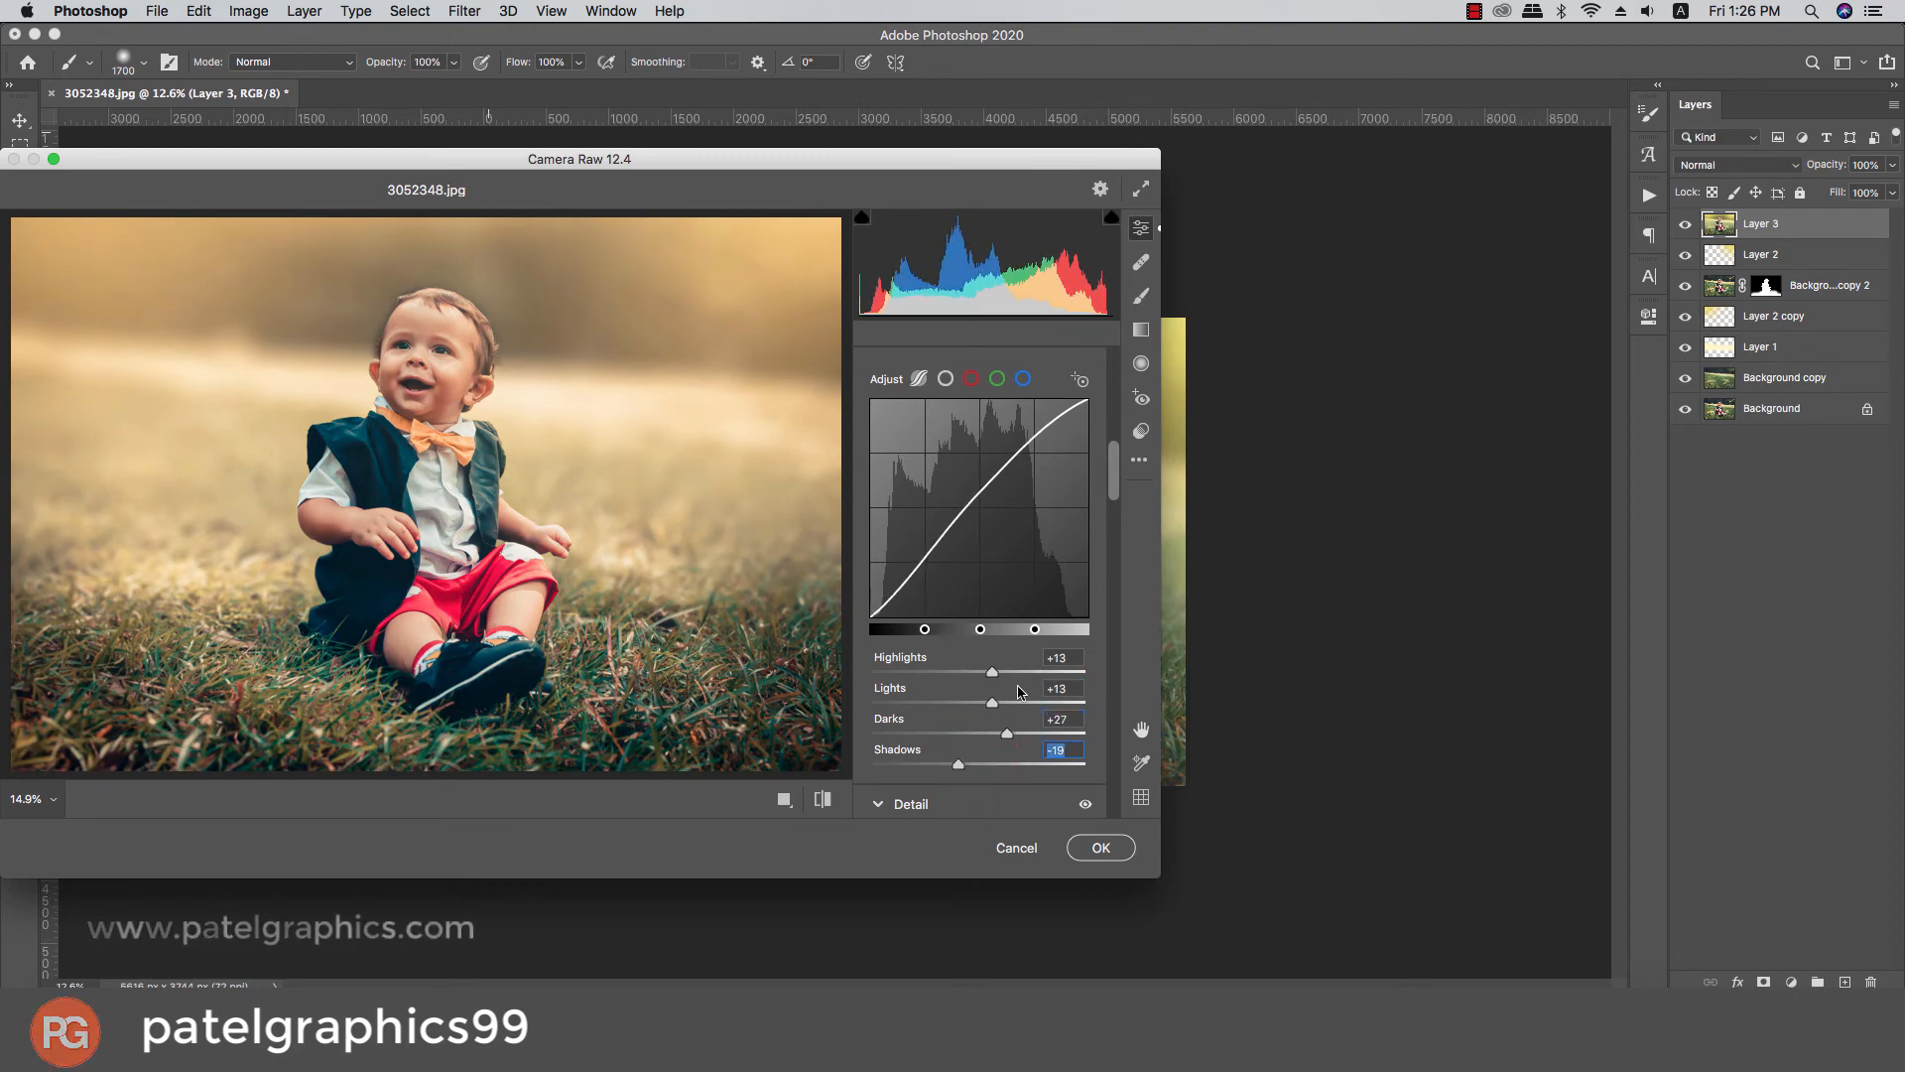
Set the Oranges hue to +11 in the Color Mixer and apply the Camera Raw grade
drag(1114, 474, 1115, 495)
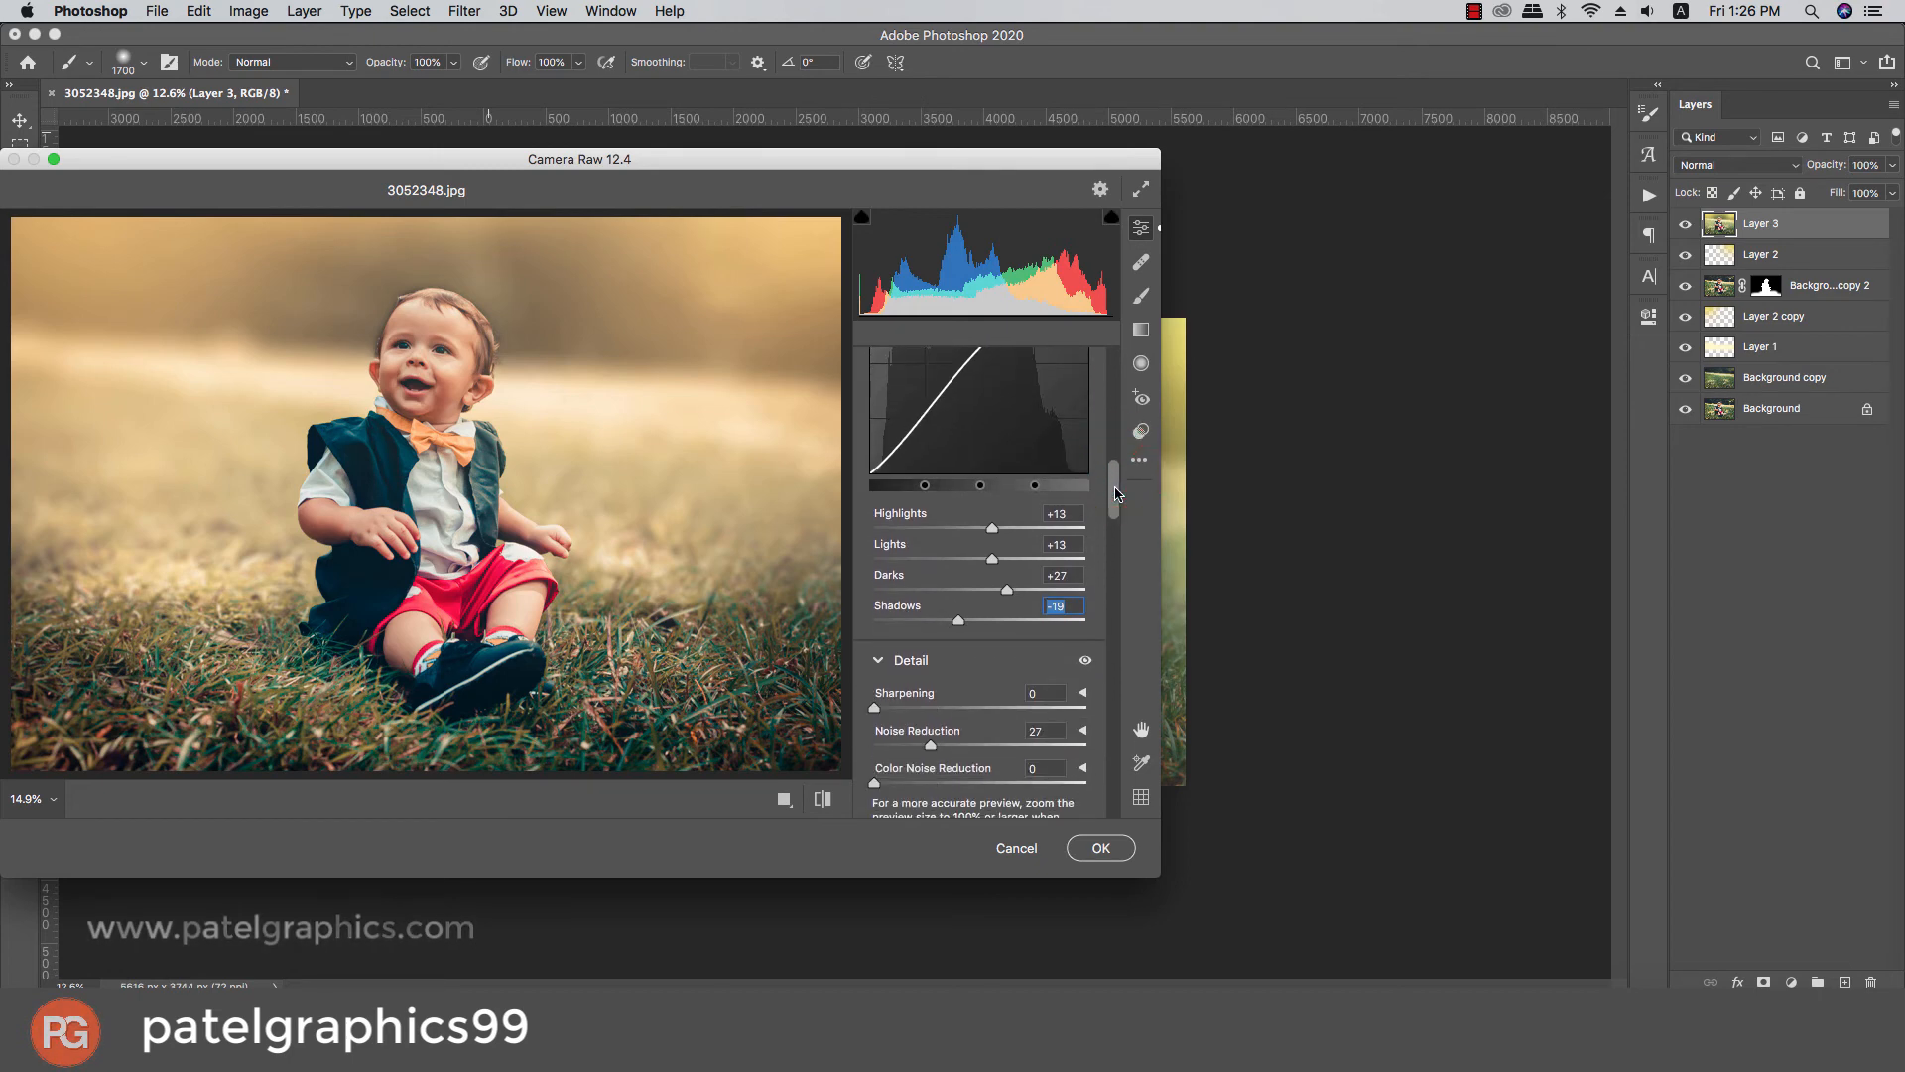
scroll(1073, 553, down, 6)
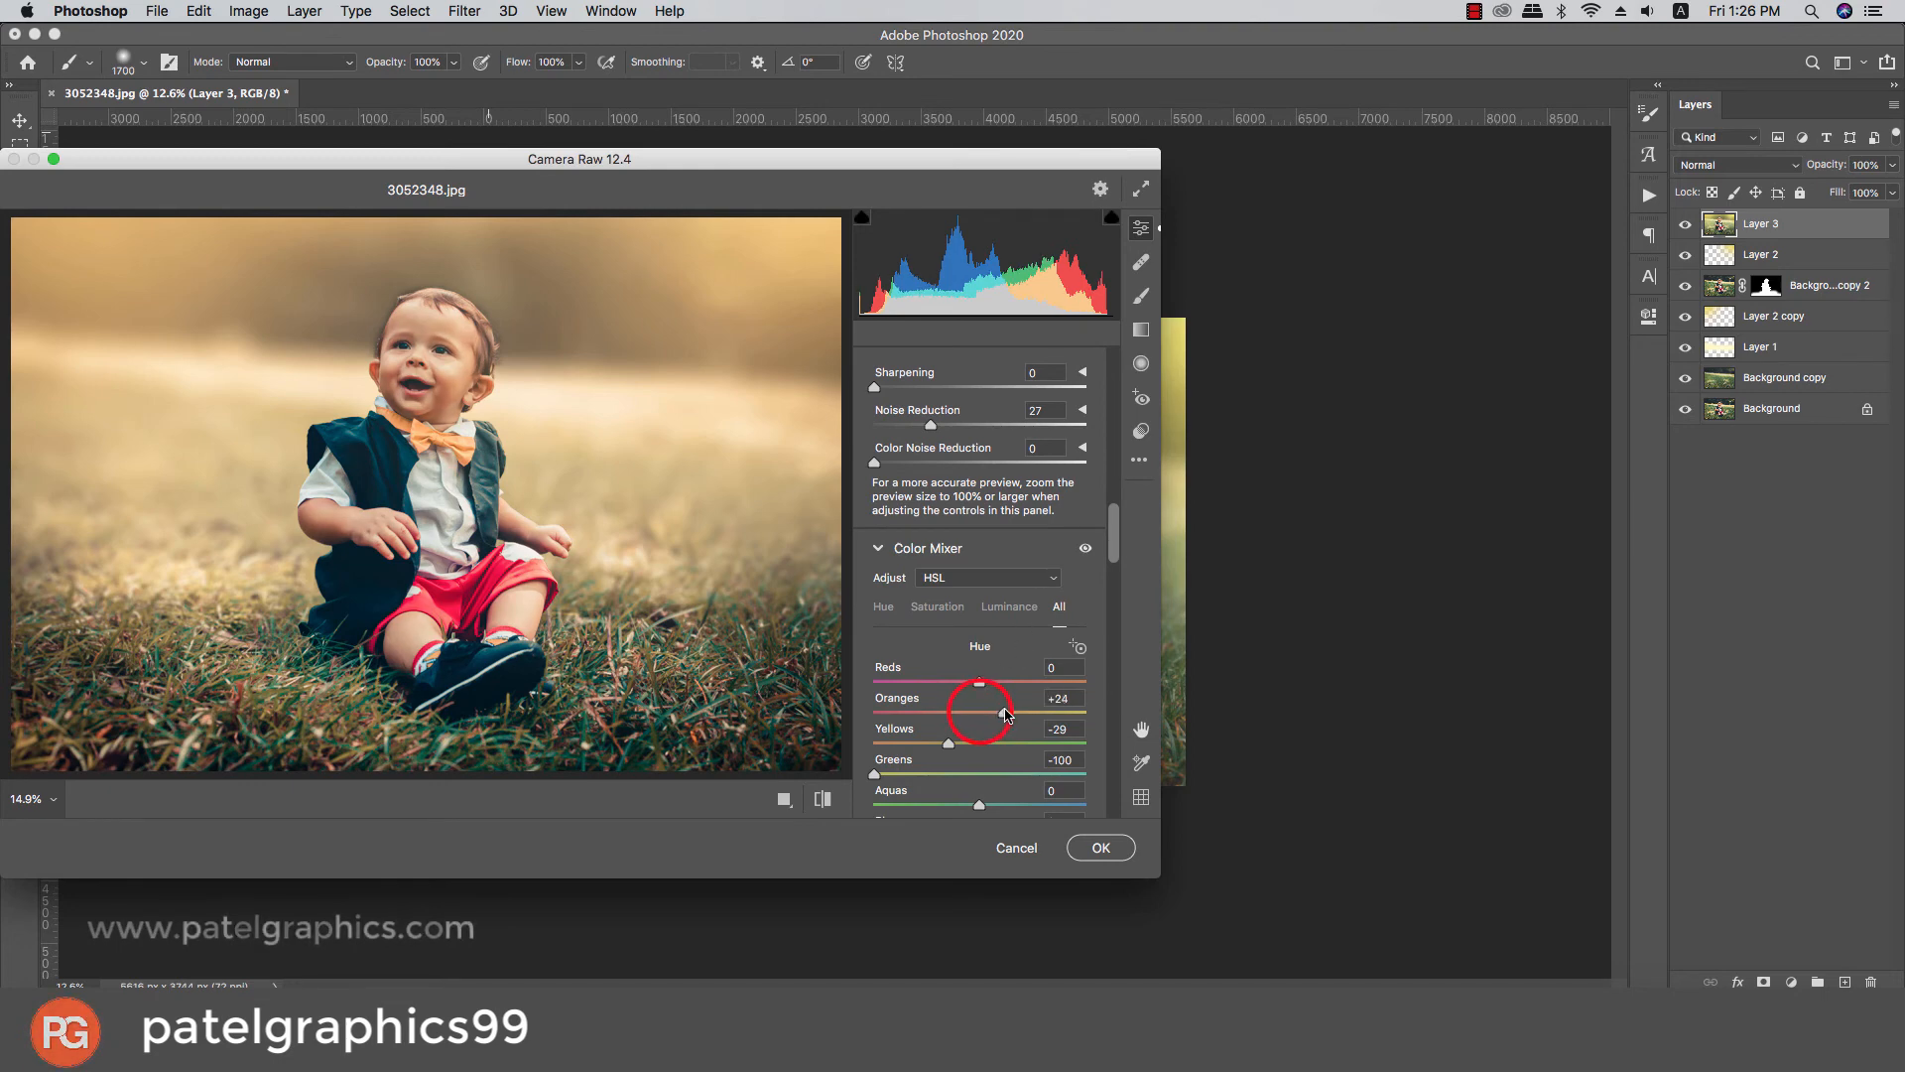
drag(1006, 714, 1002, 714)
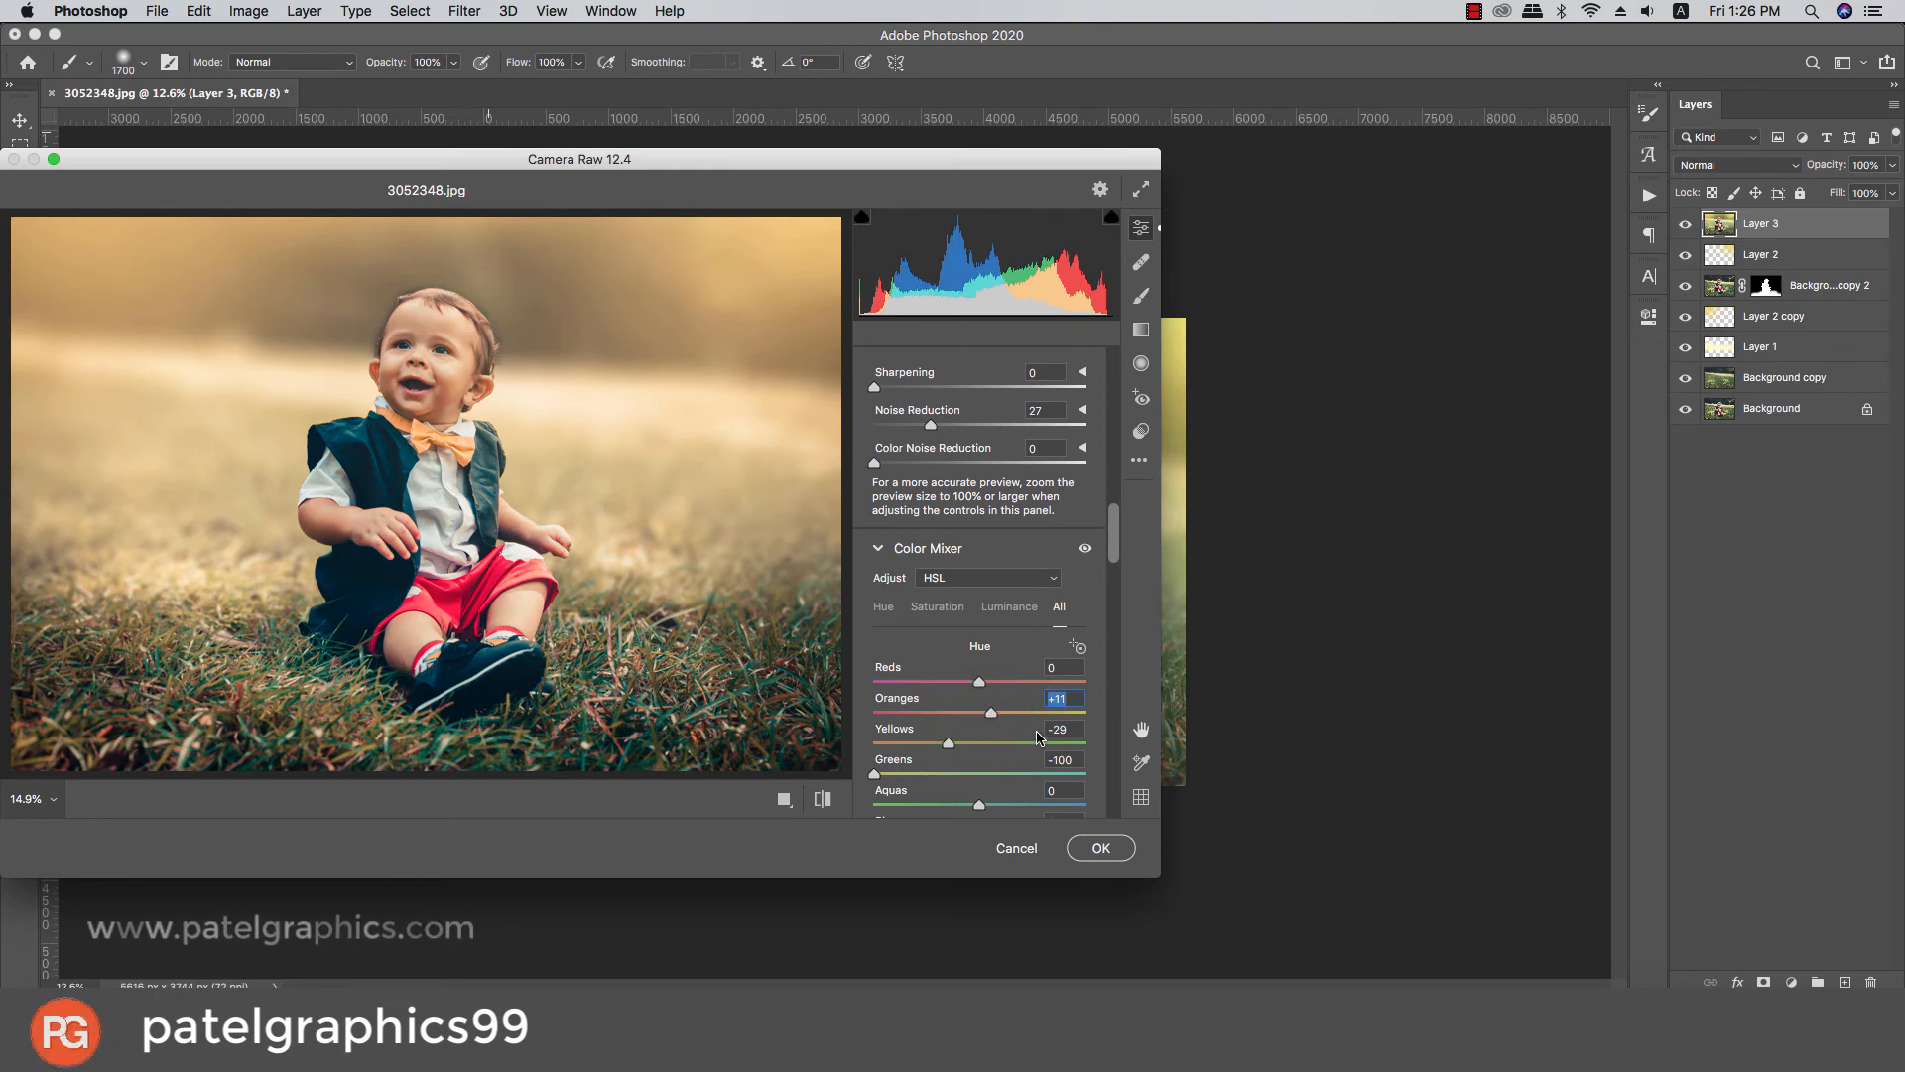
click(1102, 848)
Add a Color Lookup adjustment layer using 2Strip.look and set its opacity to 42%
click(1786, 983)
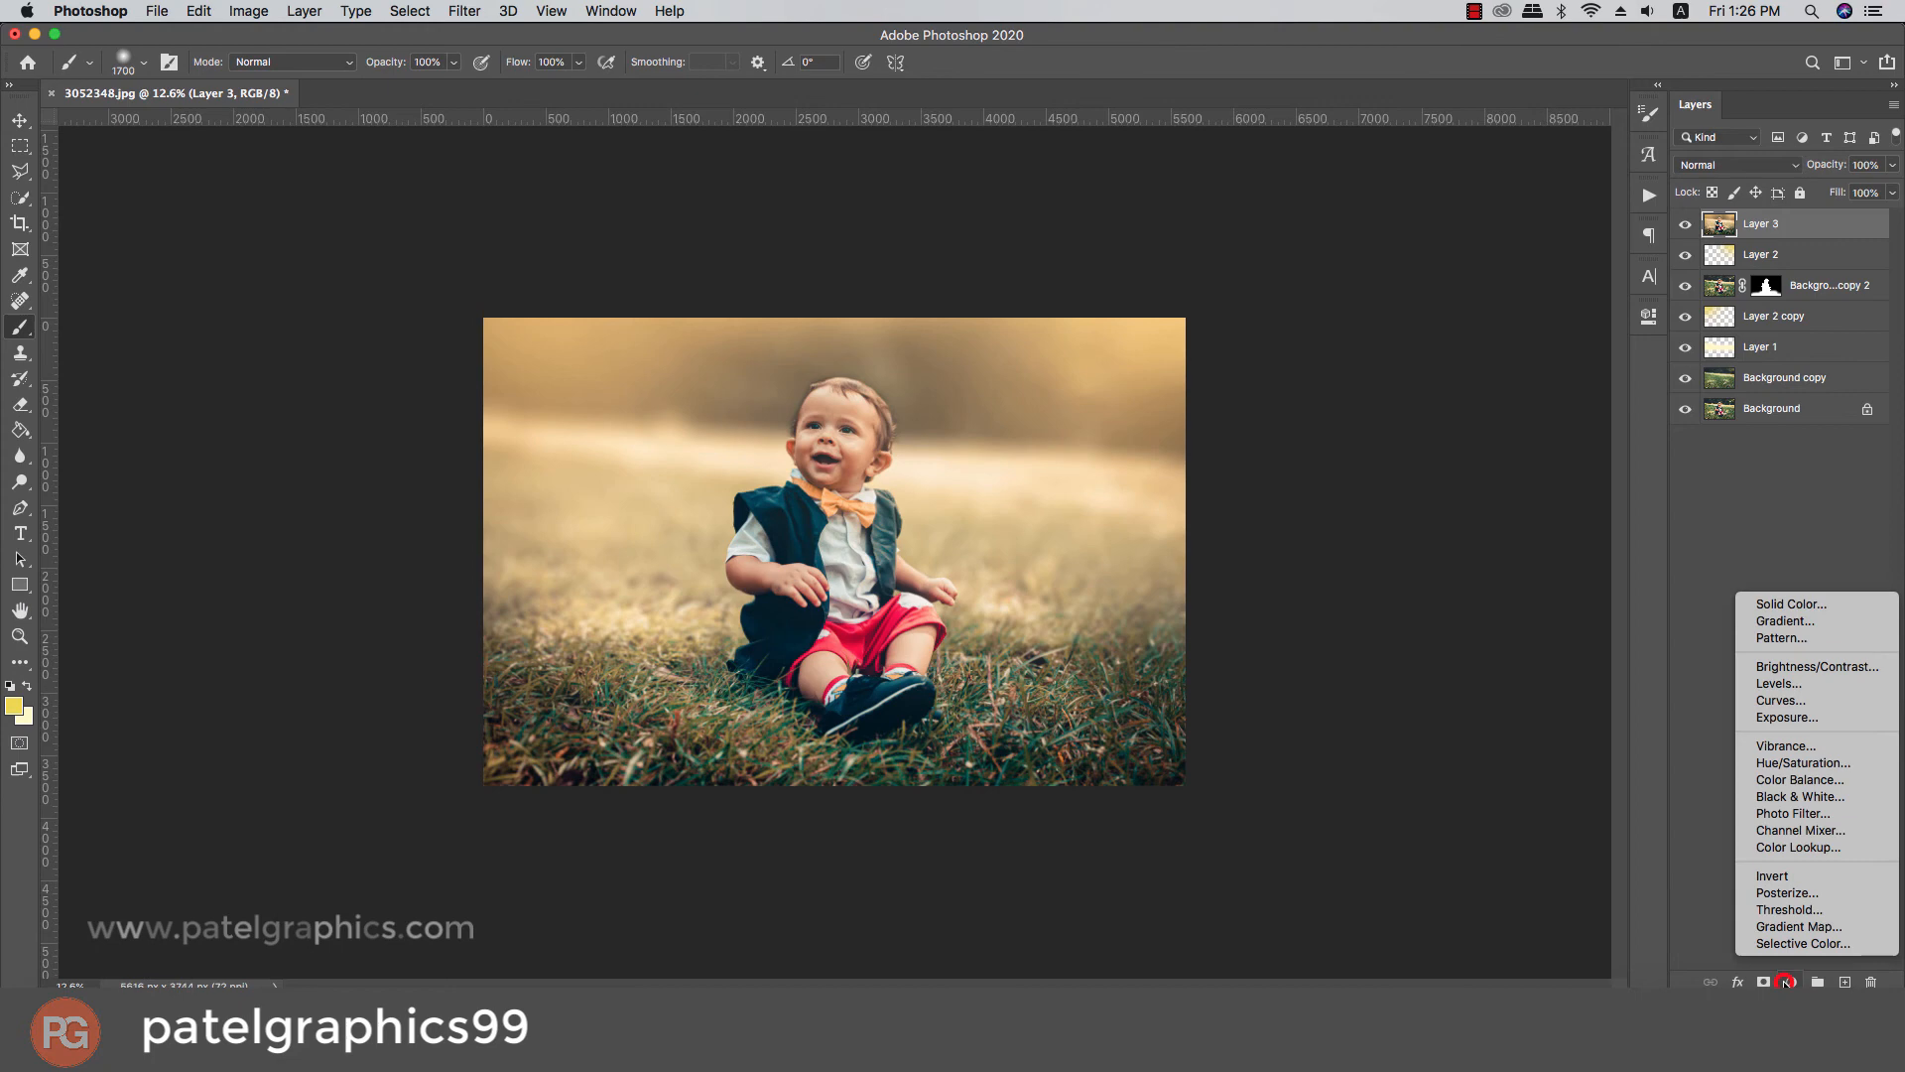
click(1799, 846)
click(1509, 375)
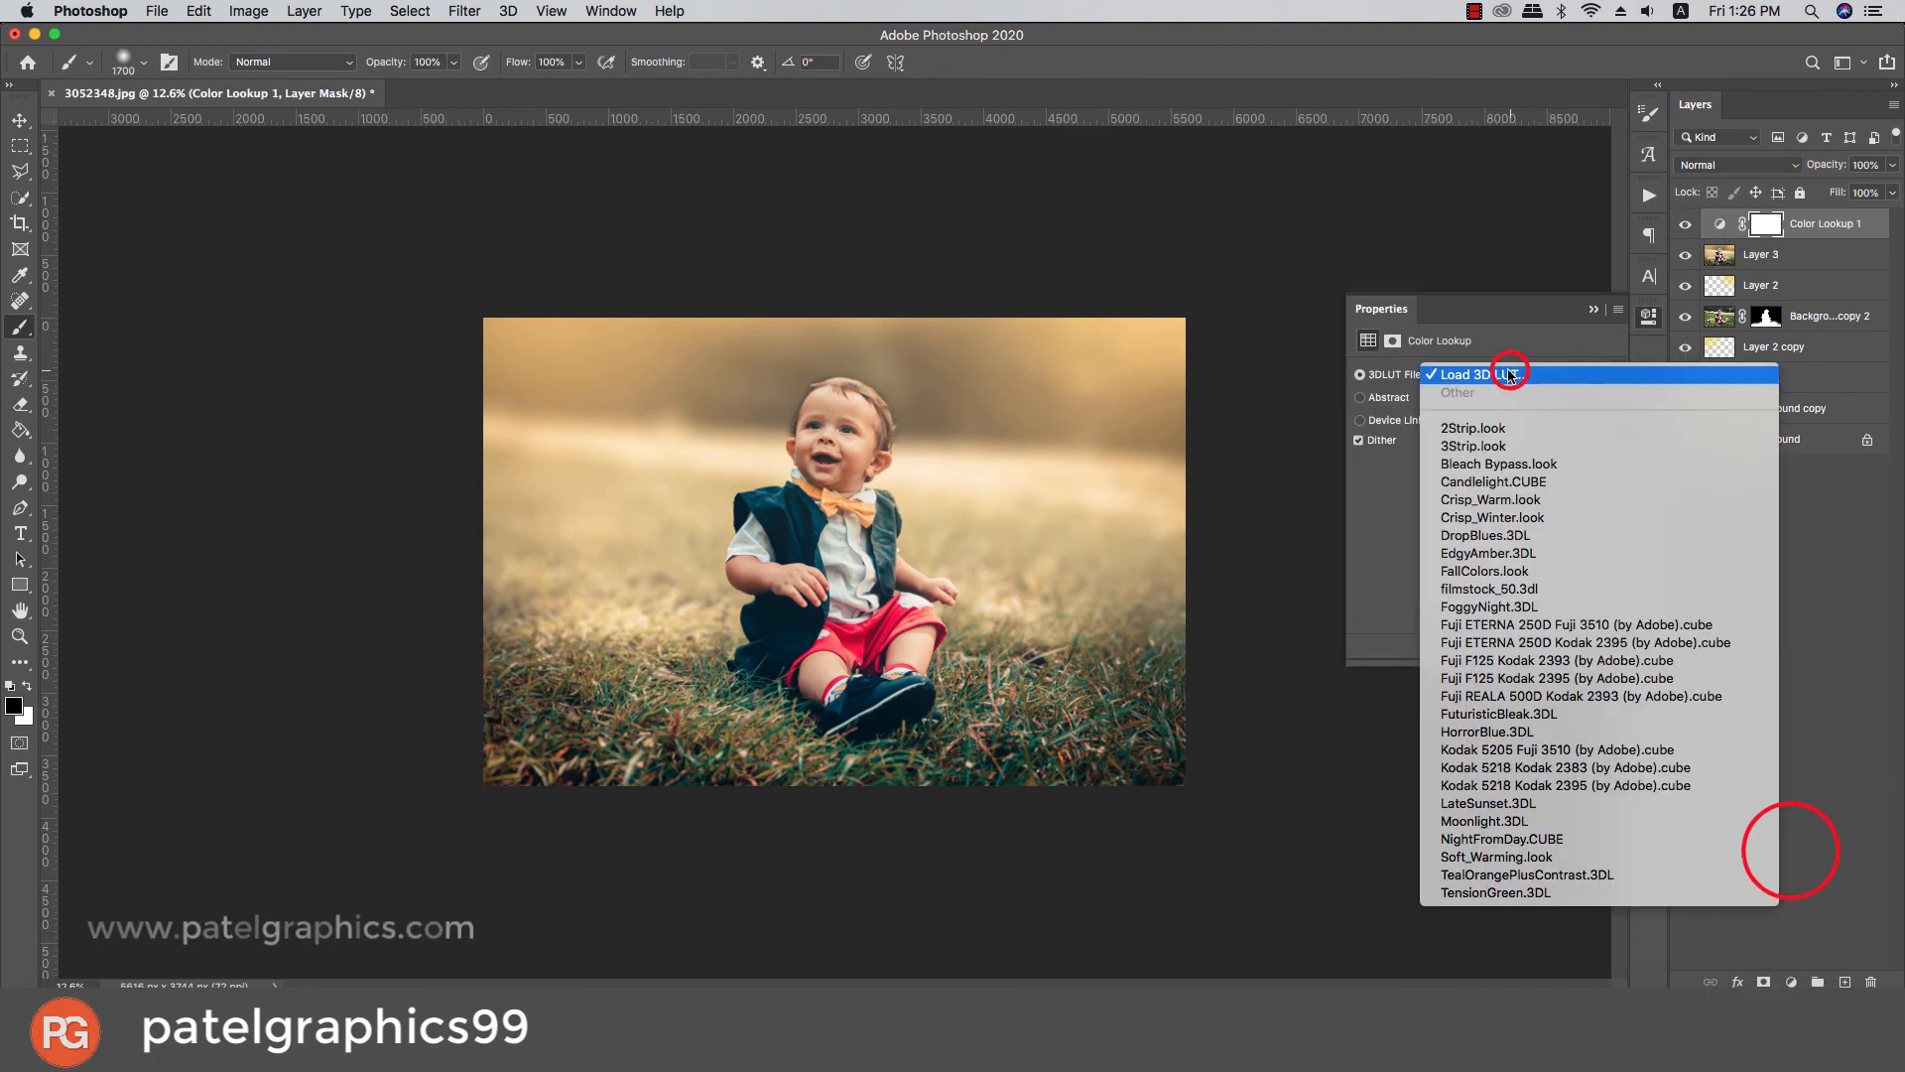
click(1482, 429)
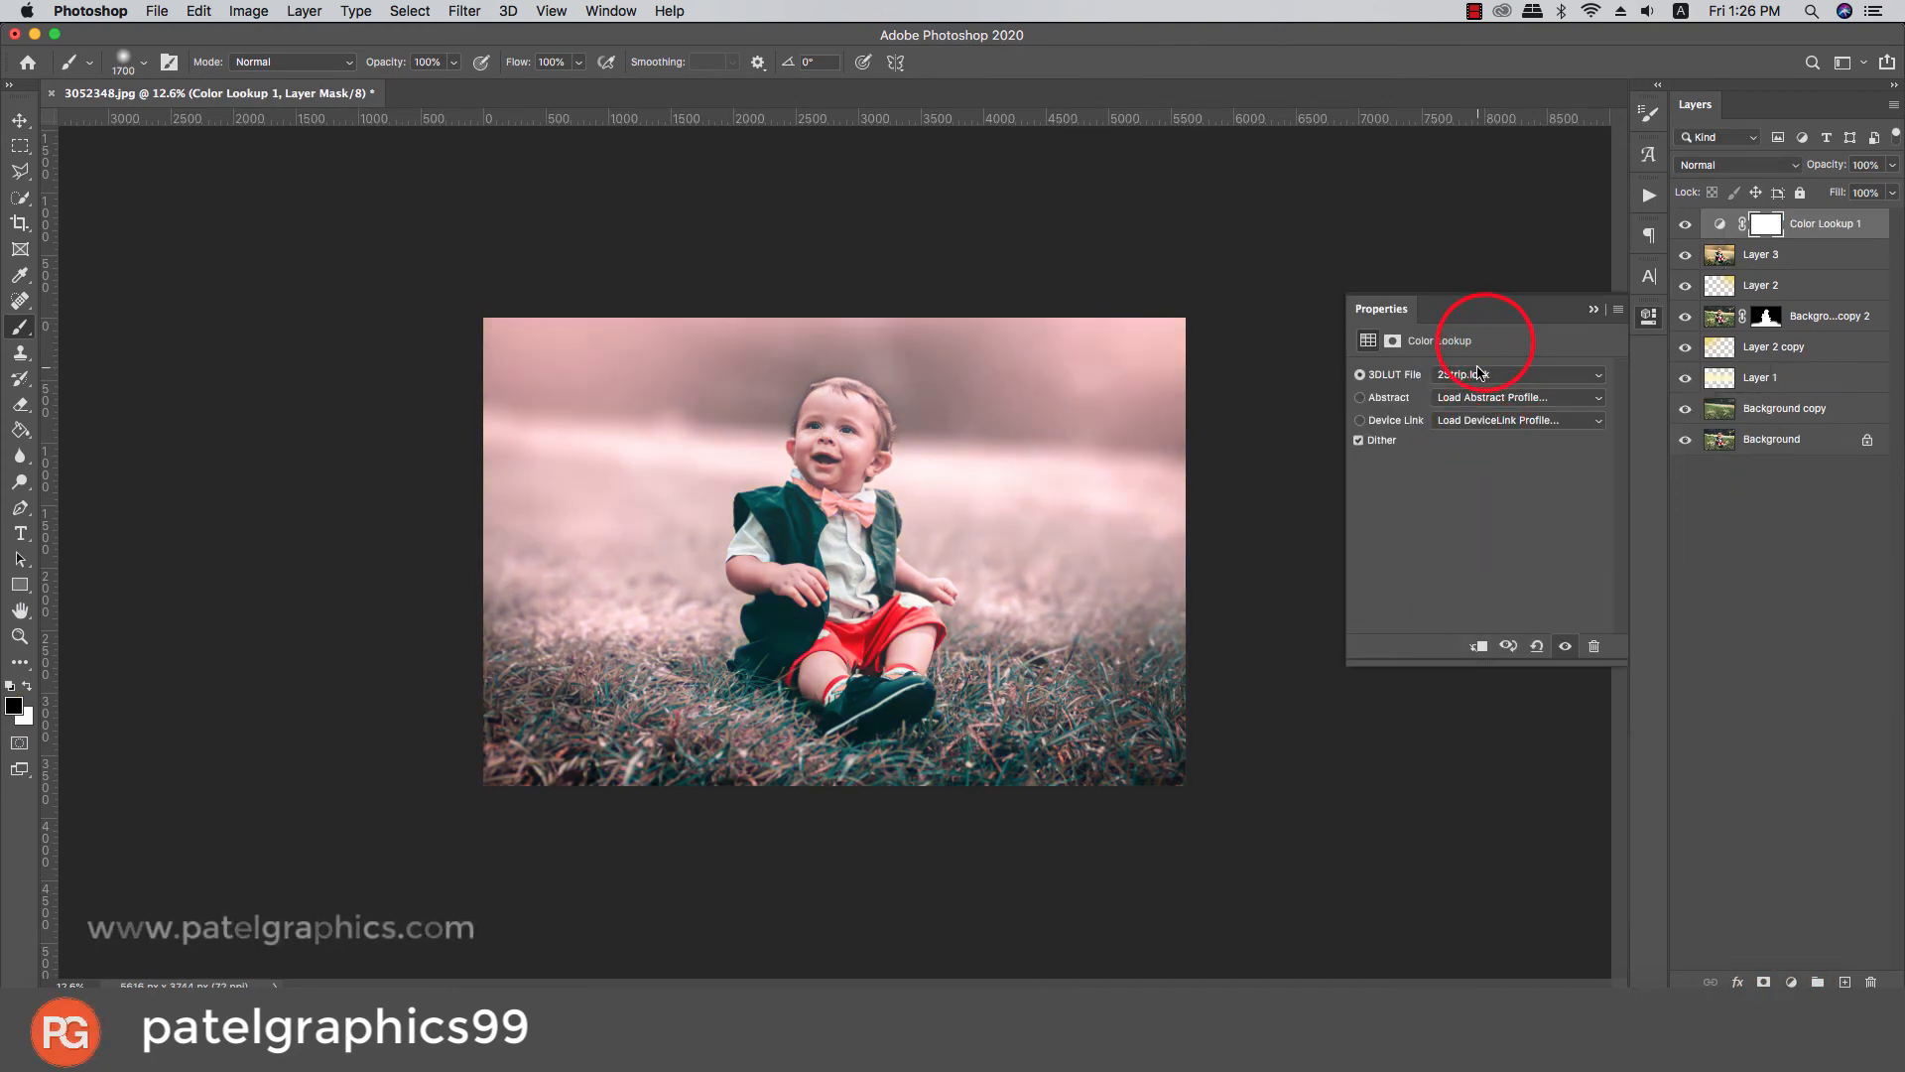
click(1478, 372)
click(1479, 375)
click(1892, 164)
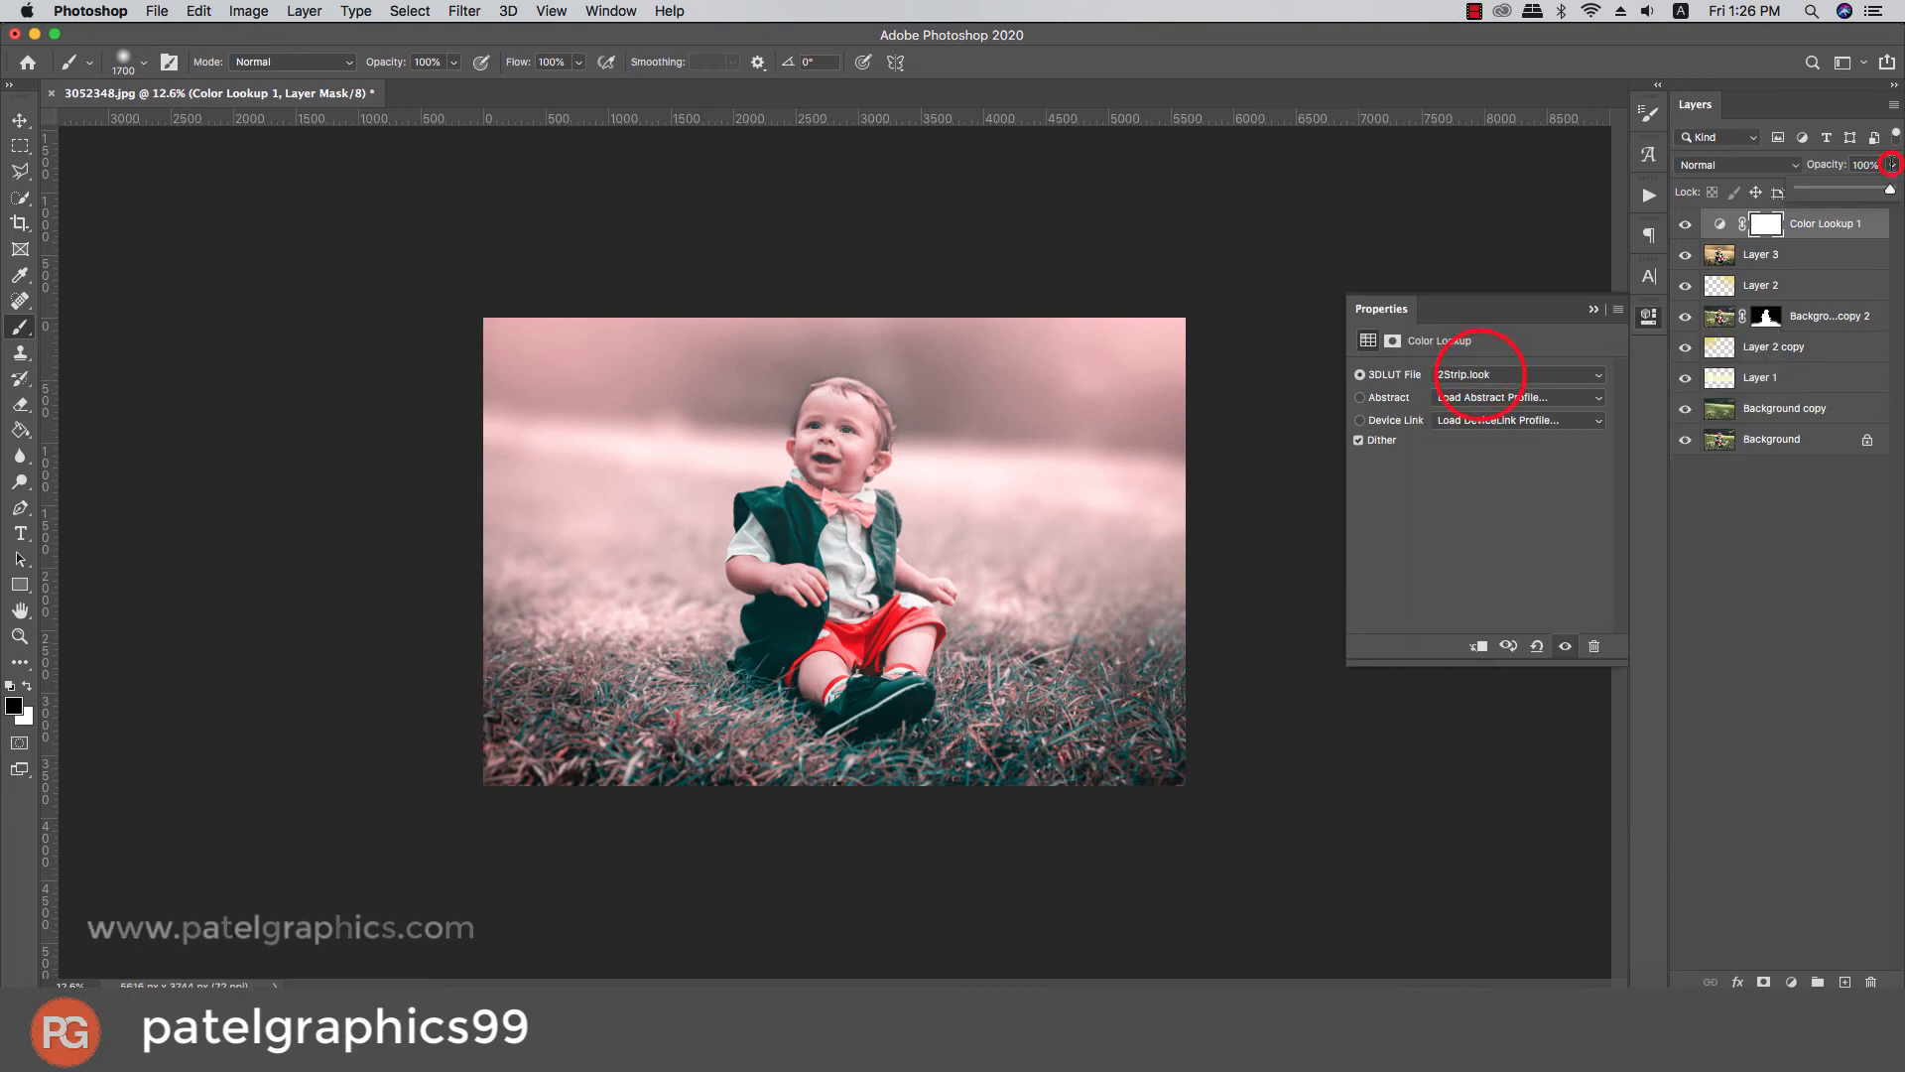
drag(1890, 189, 1834, 196)
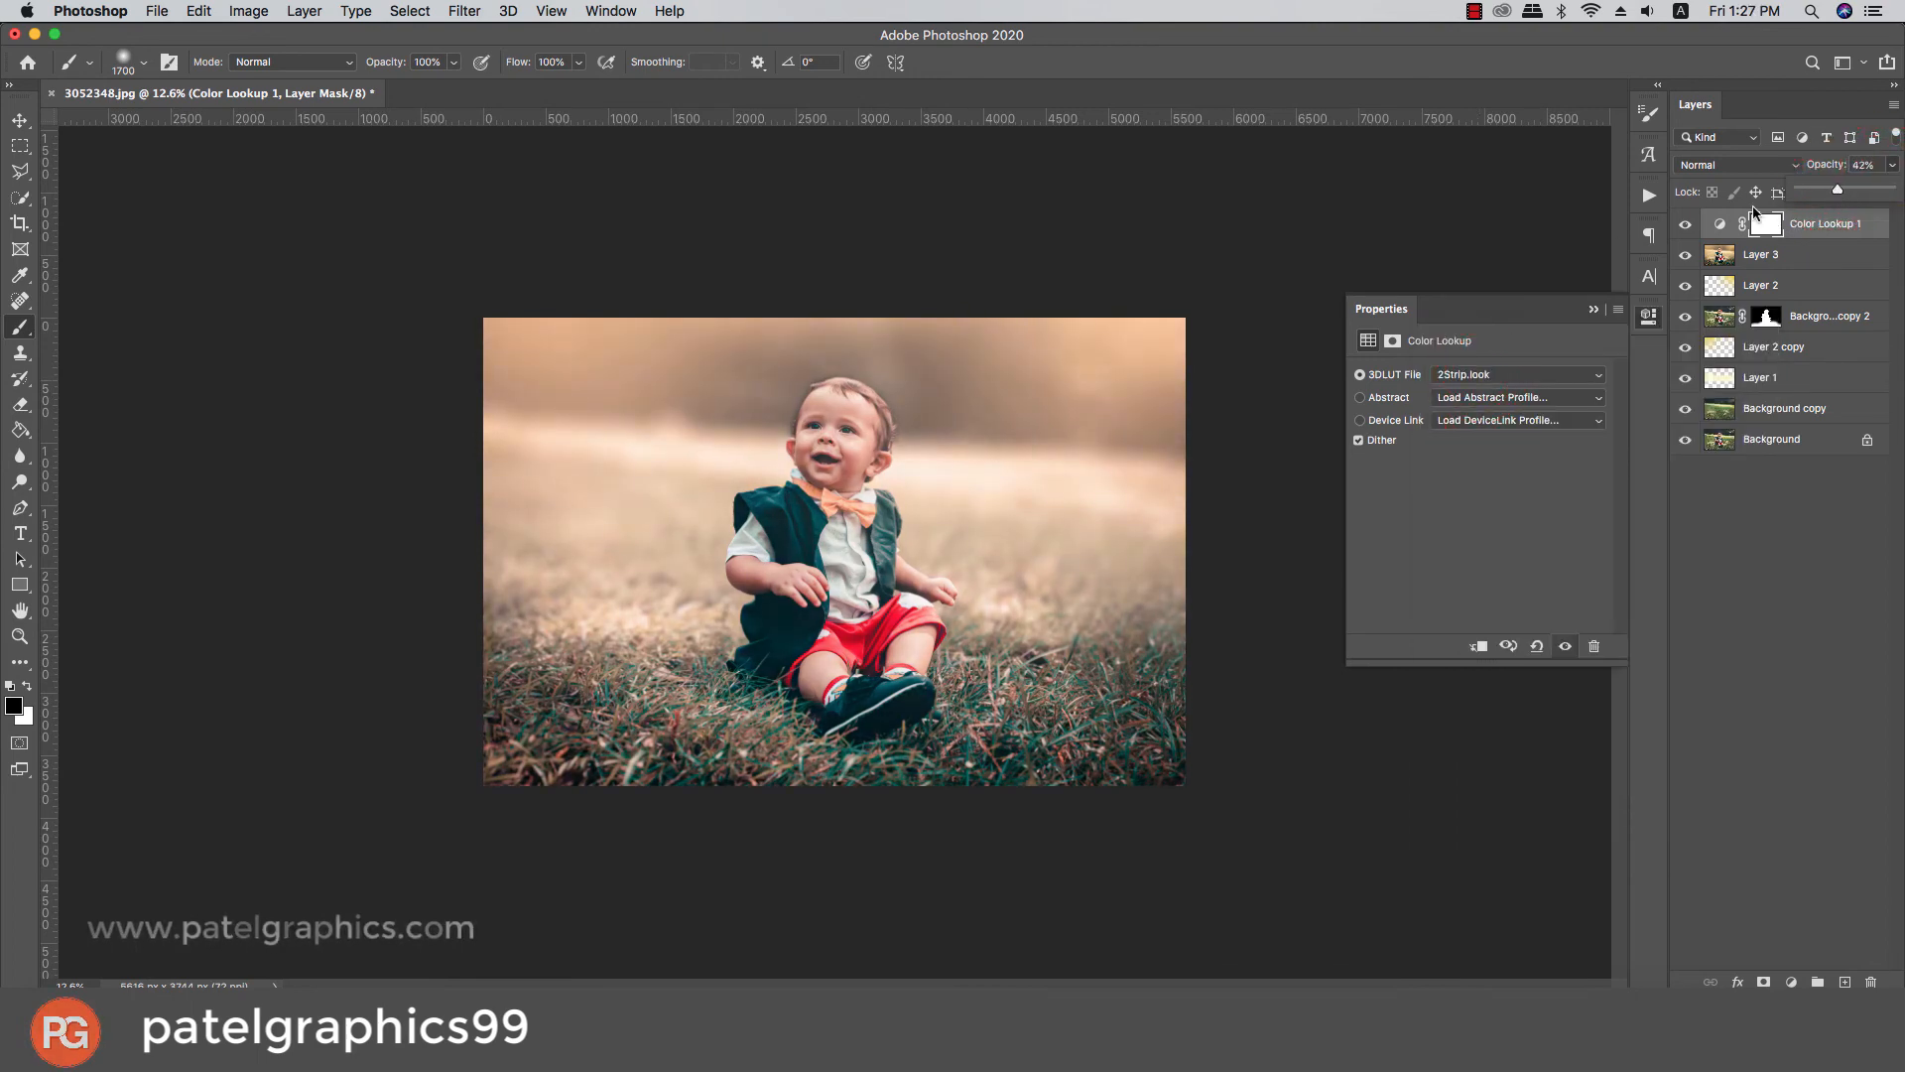
Duplicate the Color Lookup layer, assign FallColors.look to the copy and set its opacity to 73%
click(1809, 226)
key(ctrl+j)
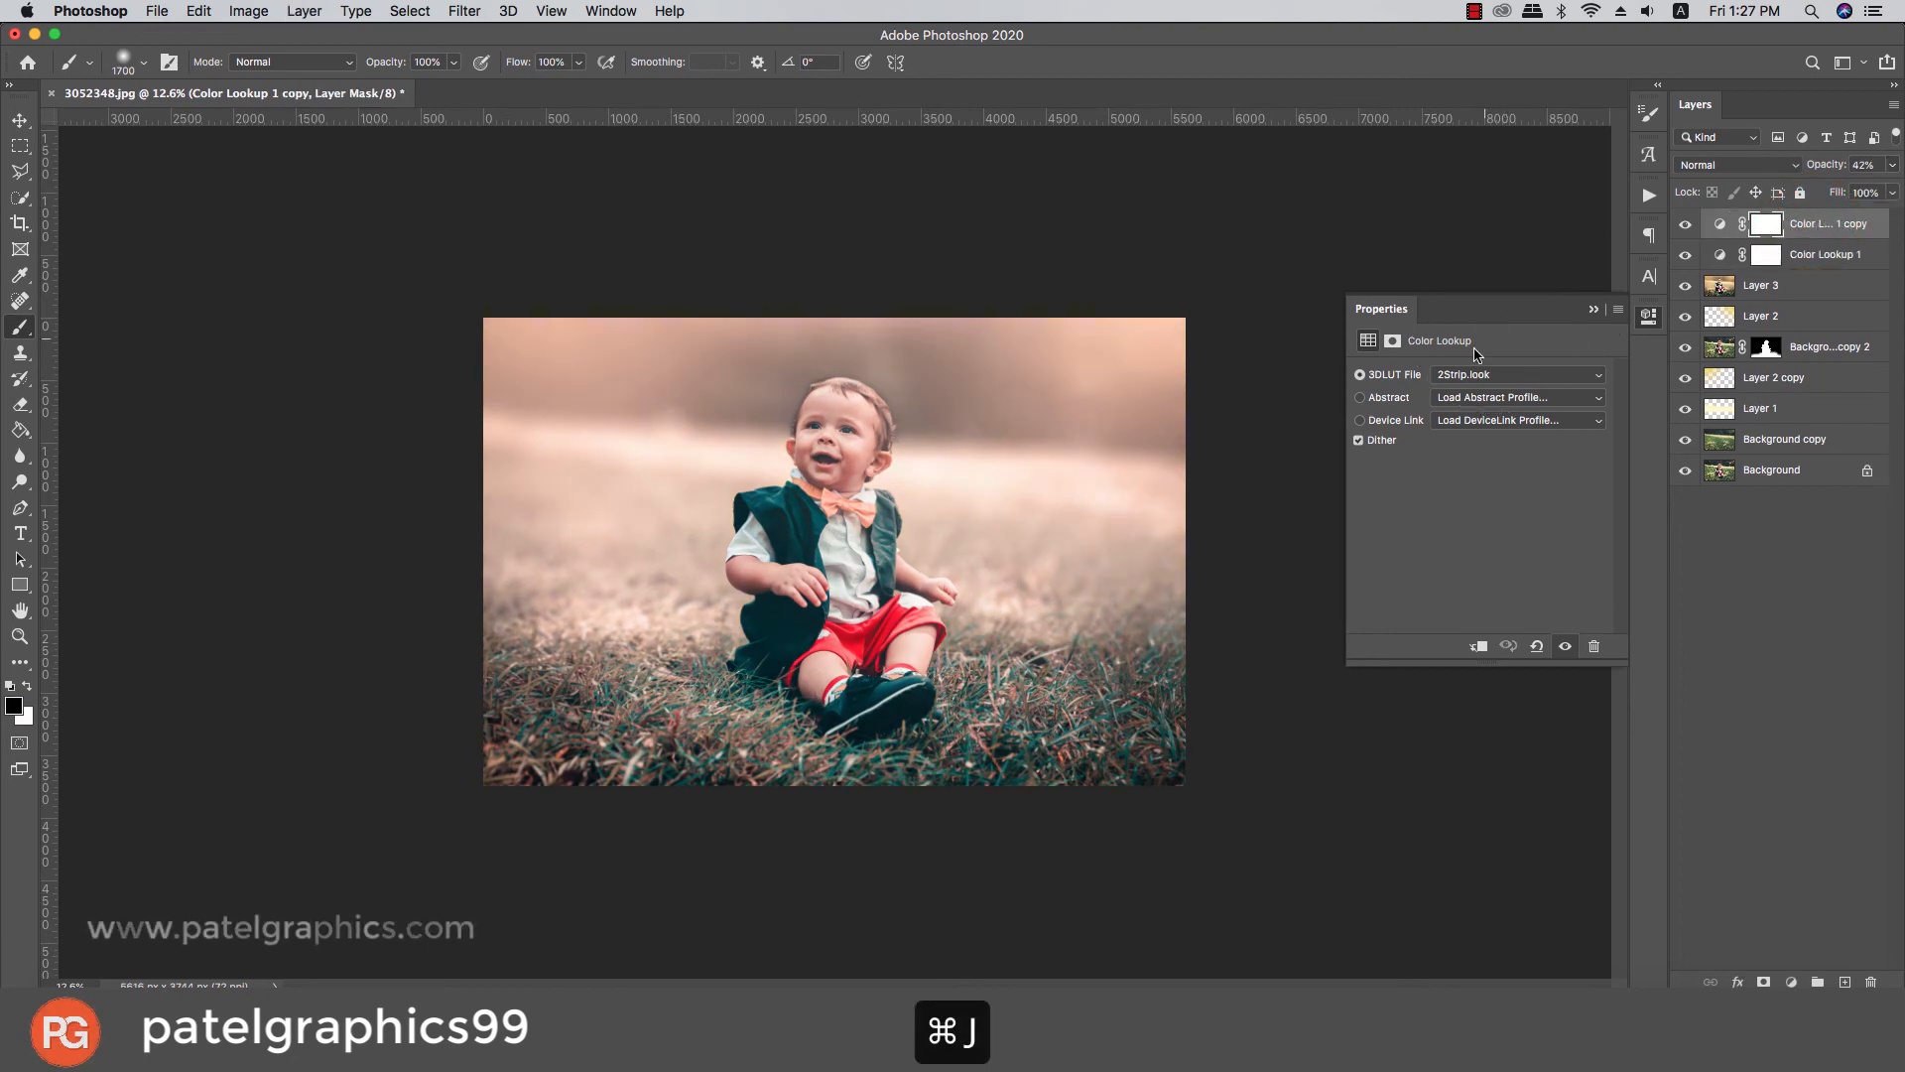
click(1469, 374)
click(1484, 517)
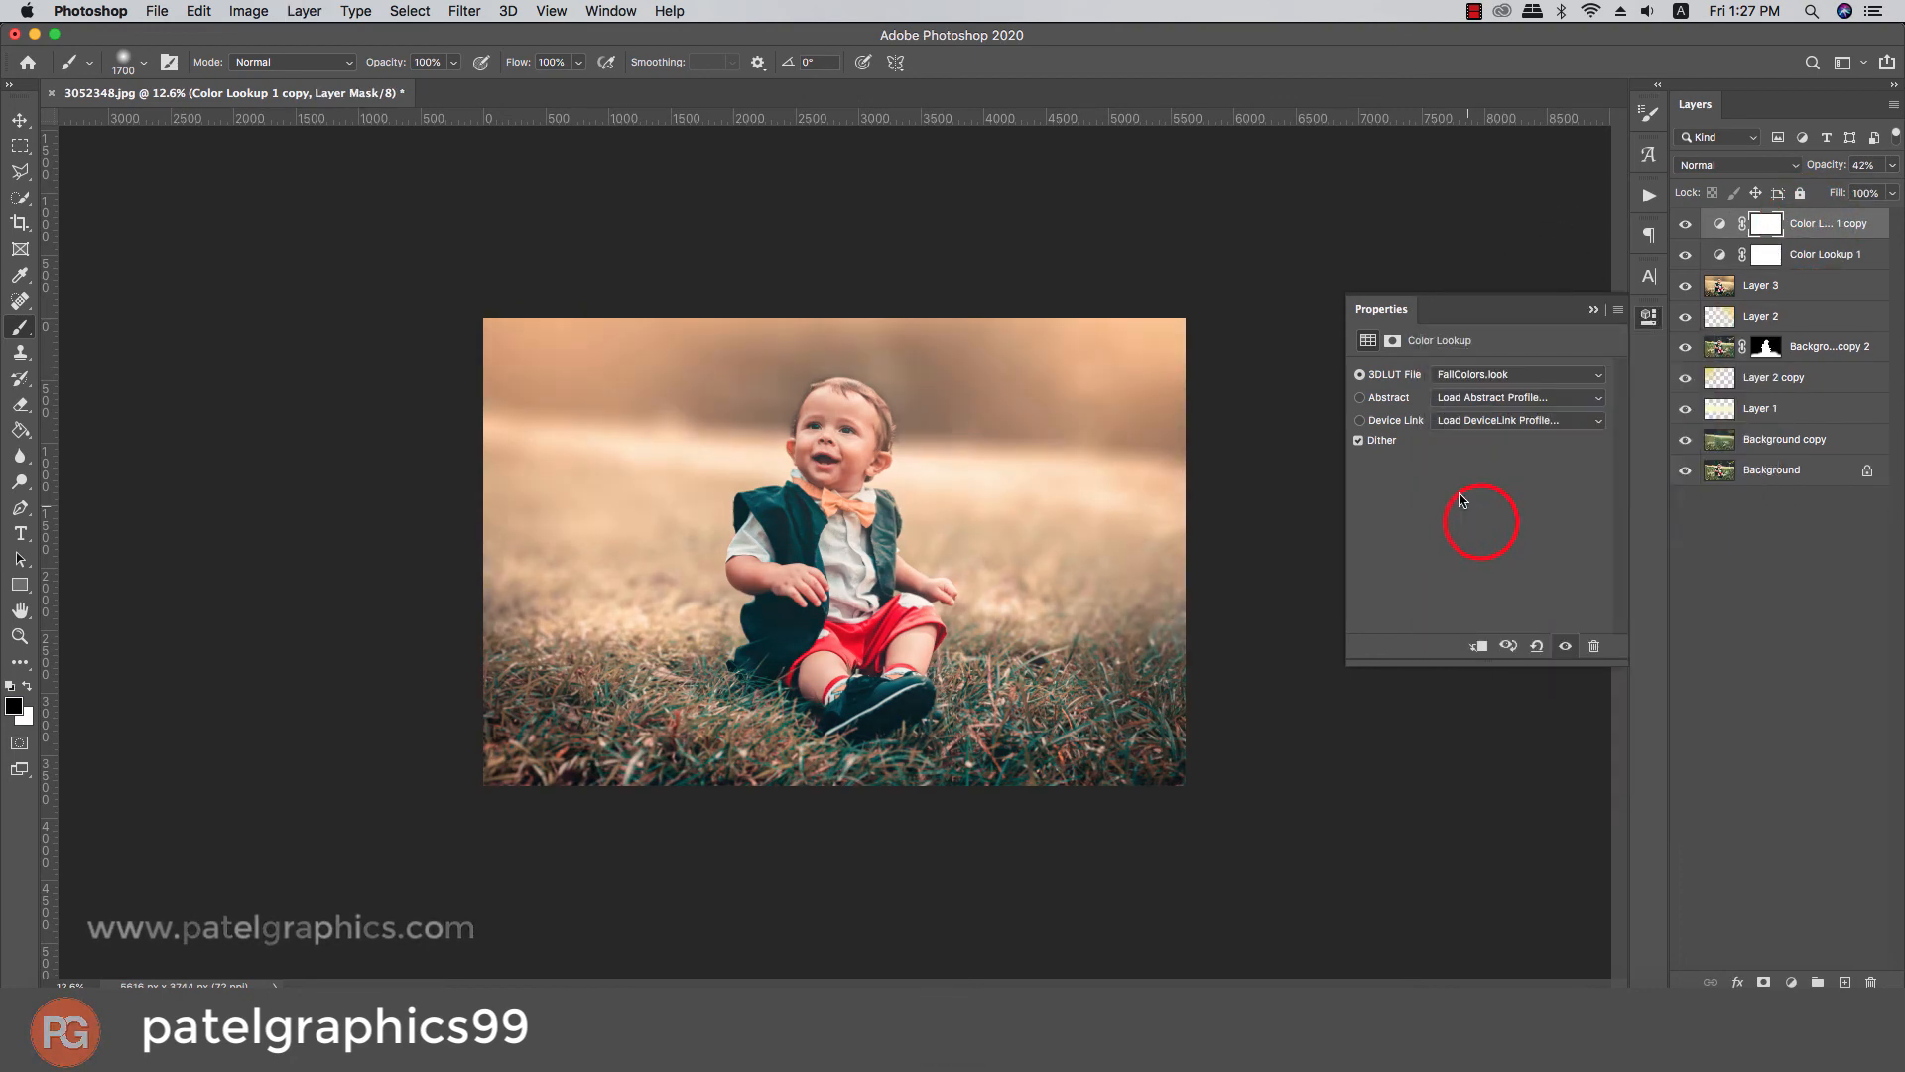
click(1892, 165)
drag(1872, 191, 1863, 190)
Try filmstock_50.3dl and the two Fuji ETERNA 250D lookups on the copied Color Lookup layer, with opacity at 52%
click(1490, 375)
click(1478, 394)
click(1484, 376)
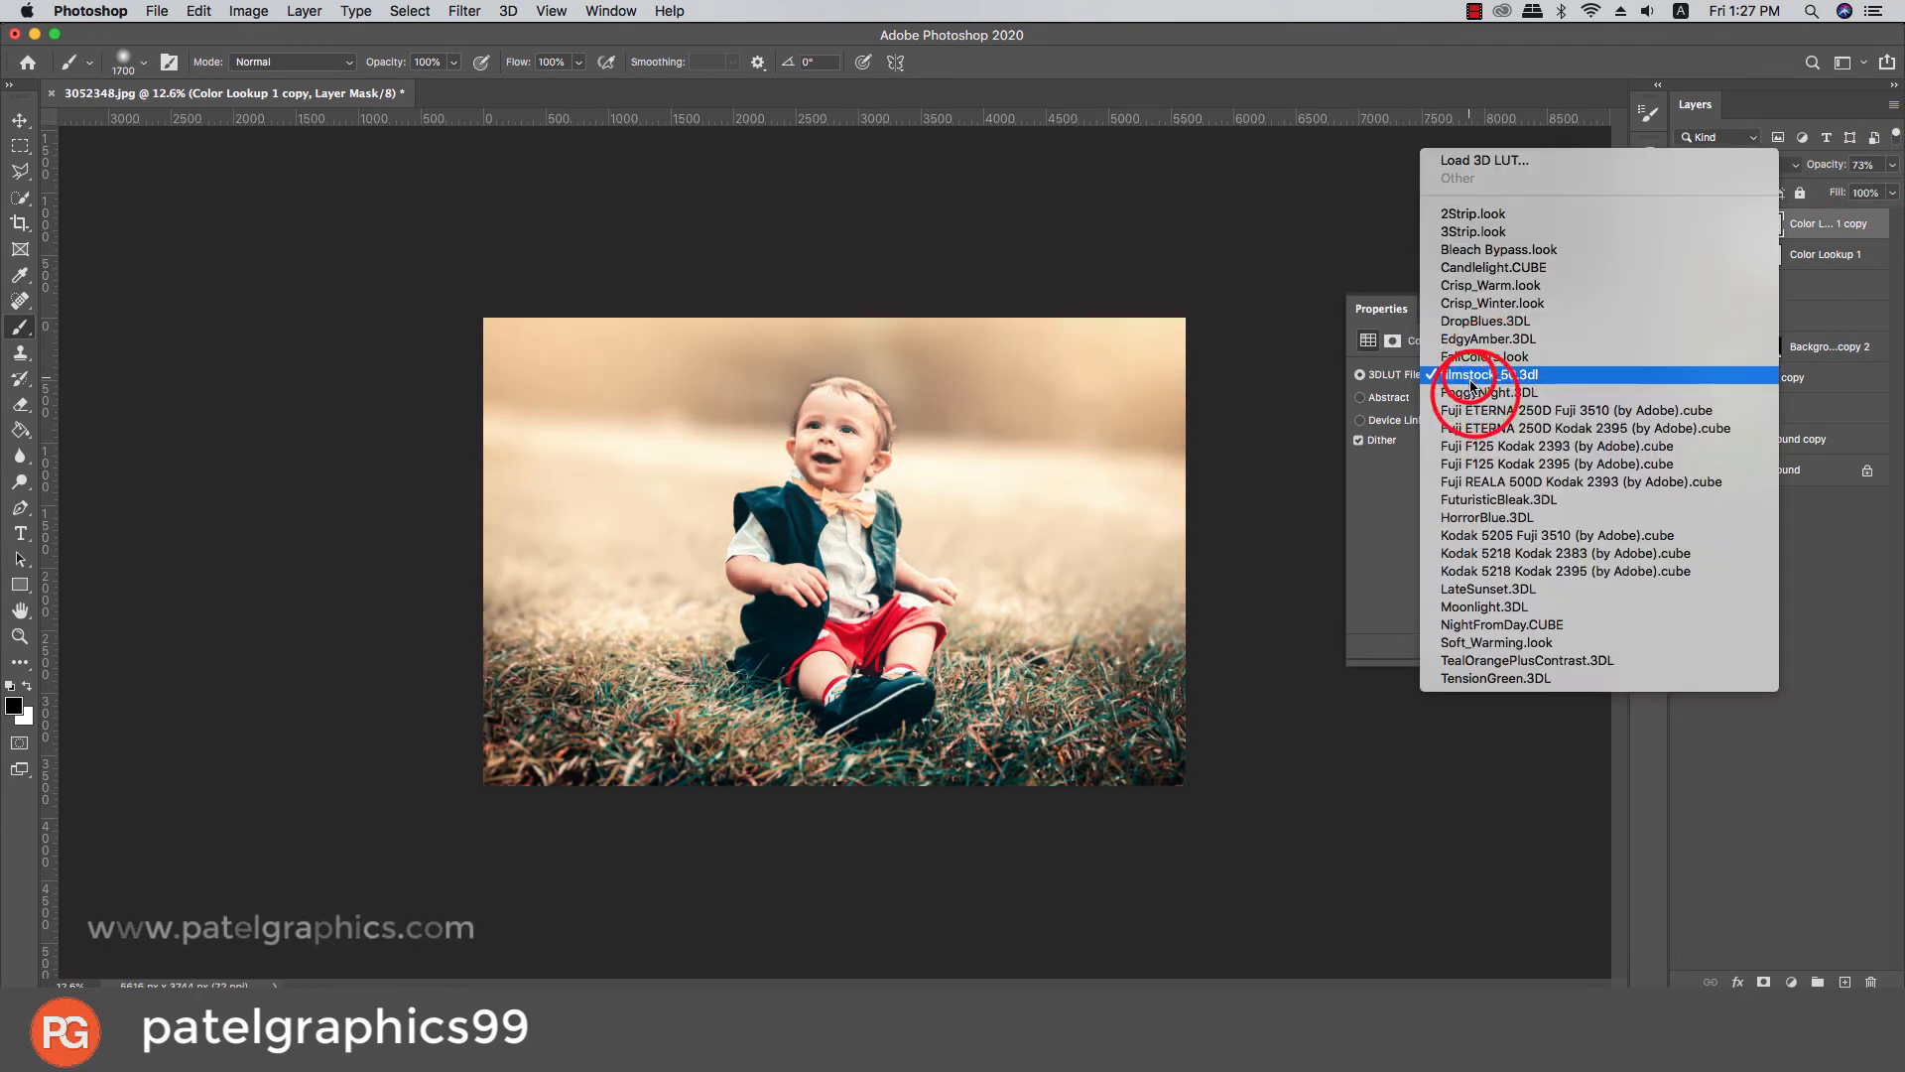
click(1481, 394)
click(1463, 378)
click(1467, 392)
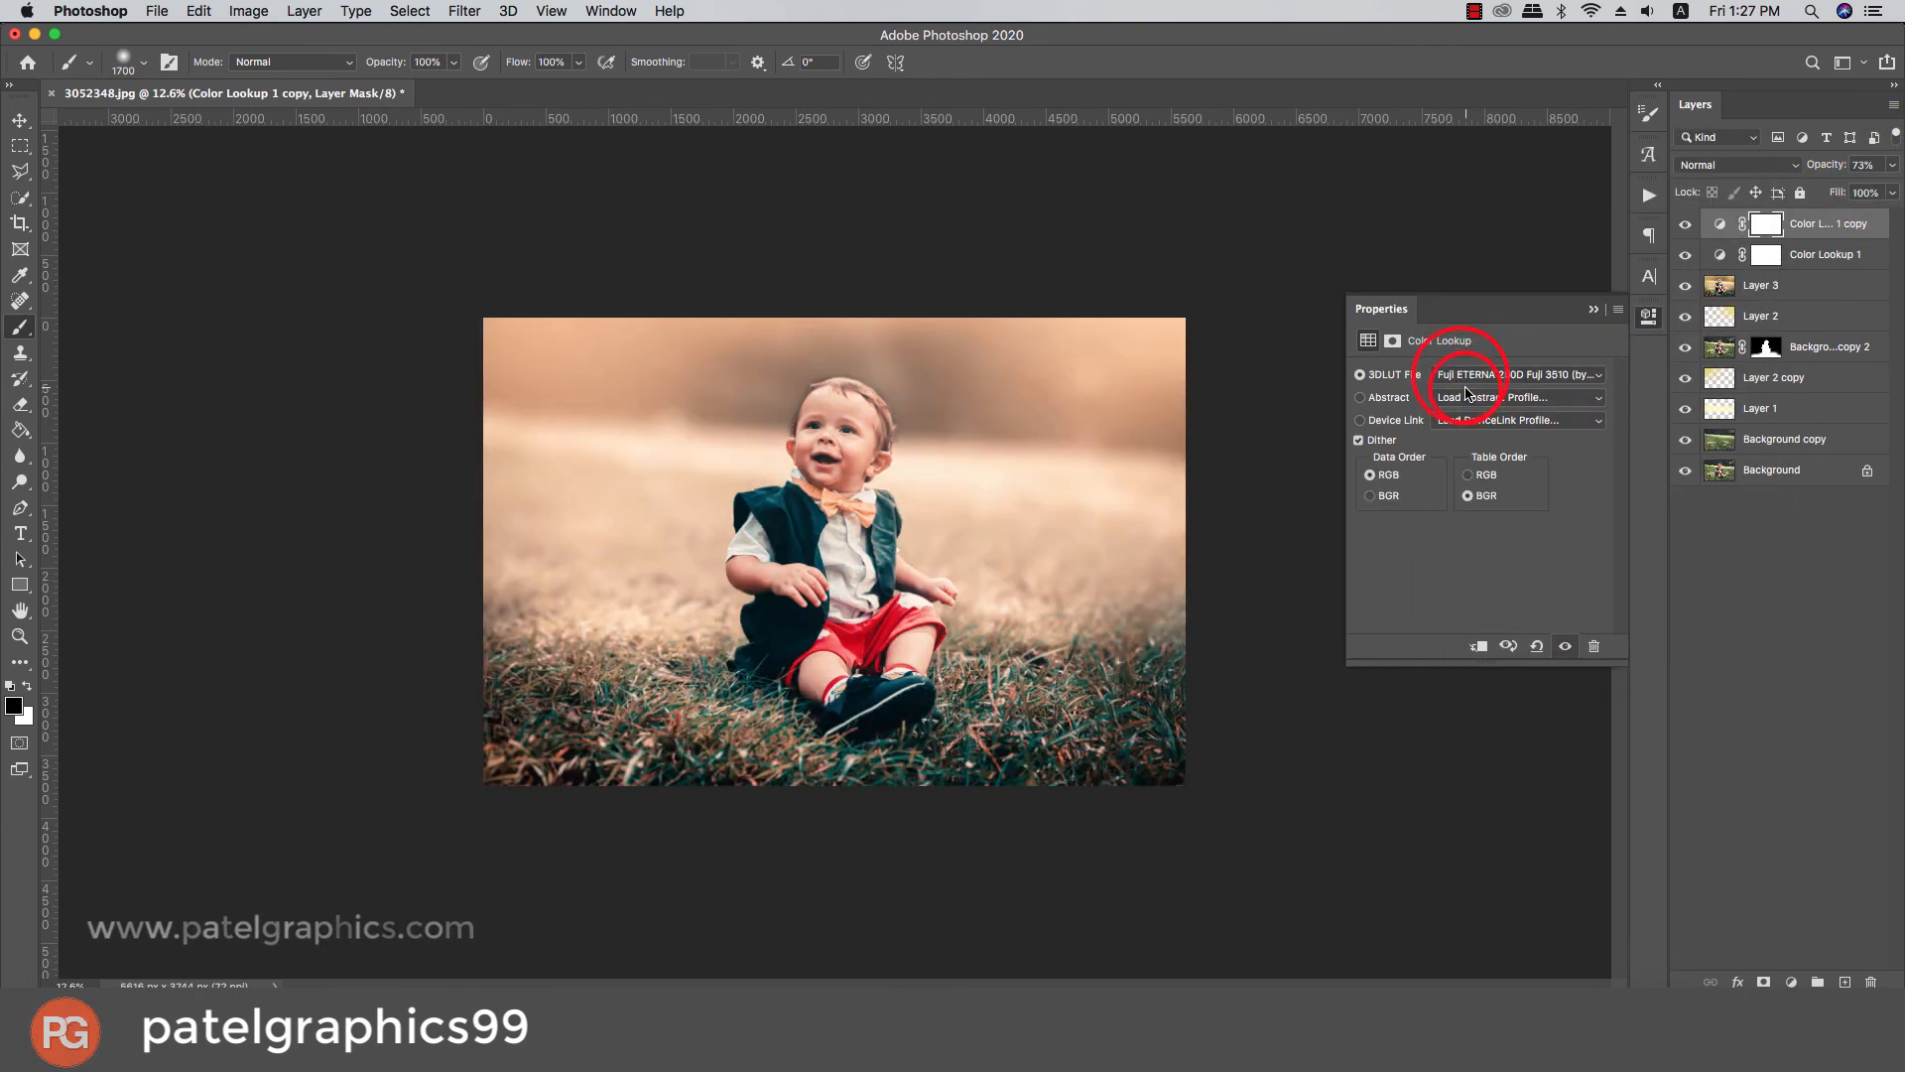
click(1465, 379)
click(1467, 391)
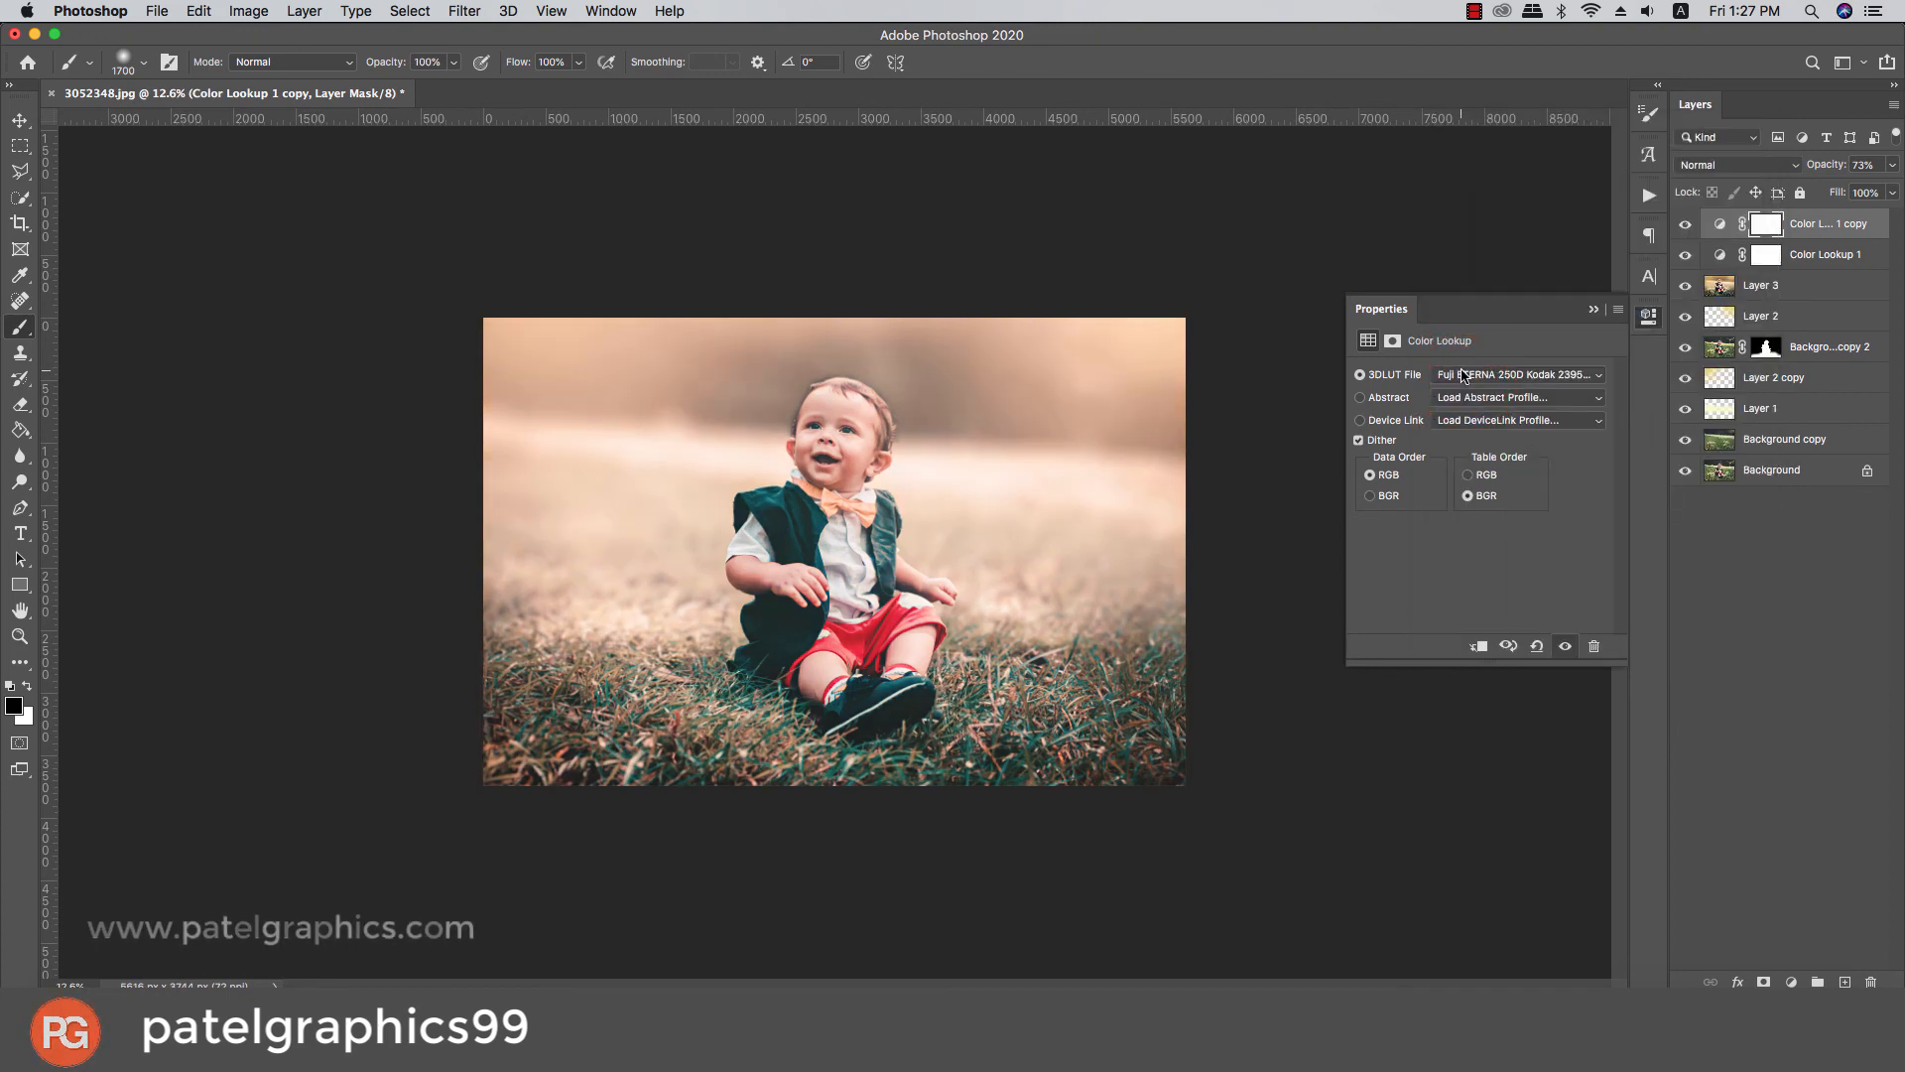
click(1465, 375)
click(1465, 351)
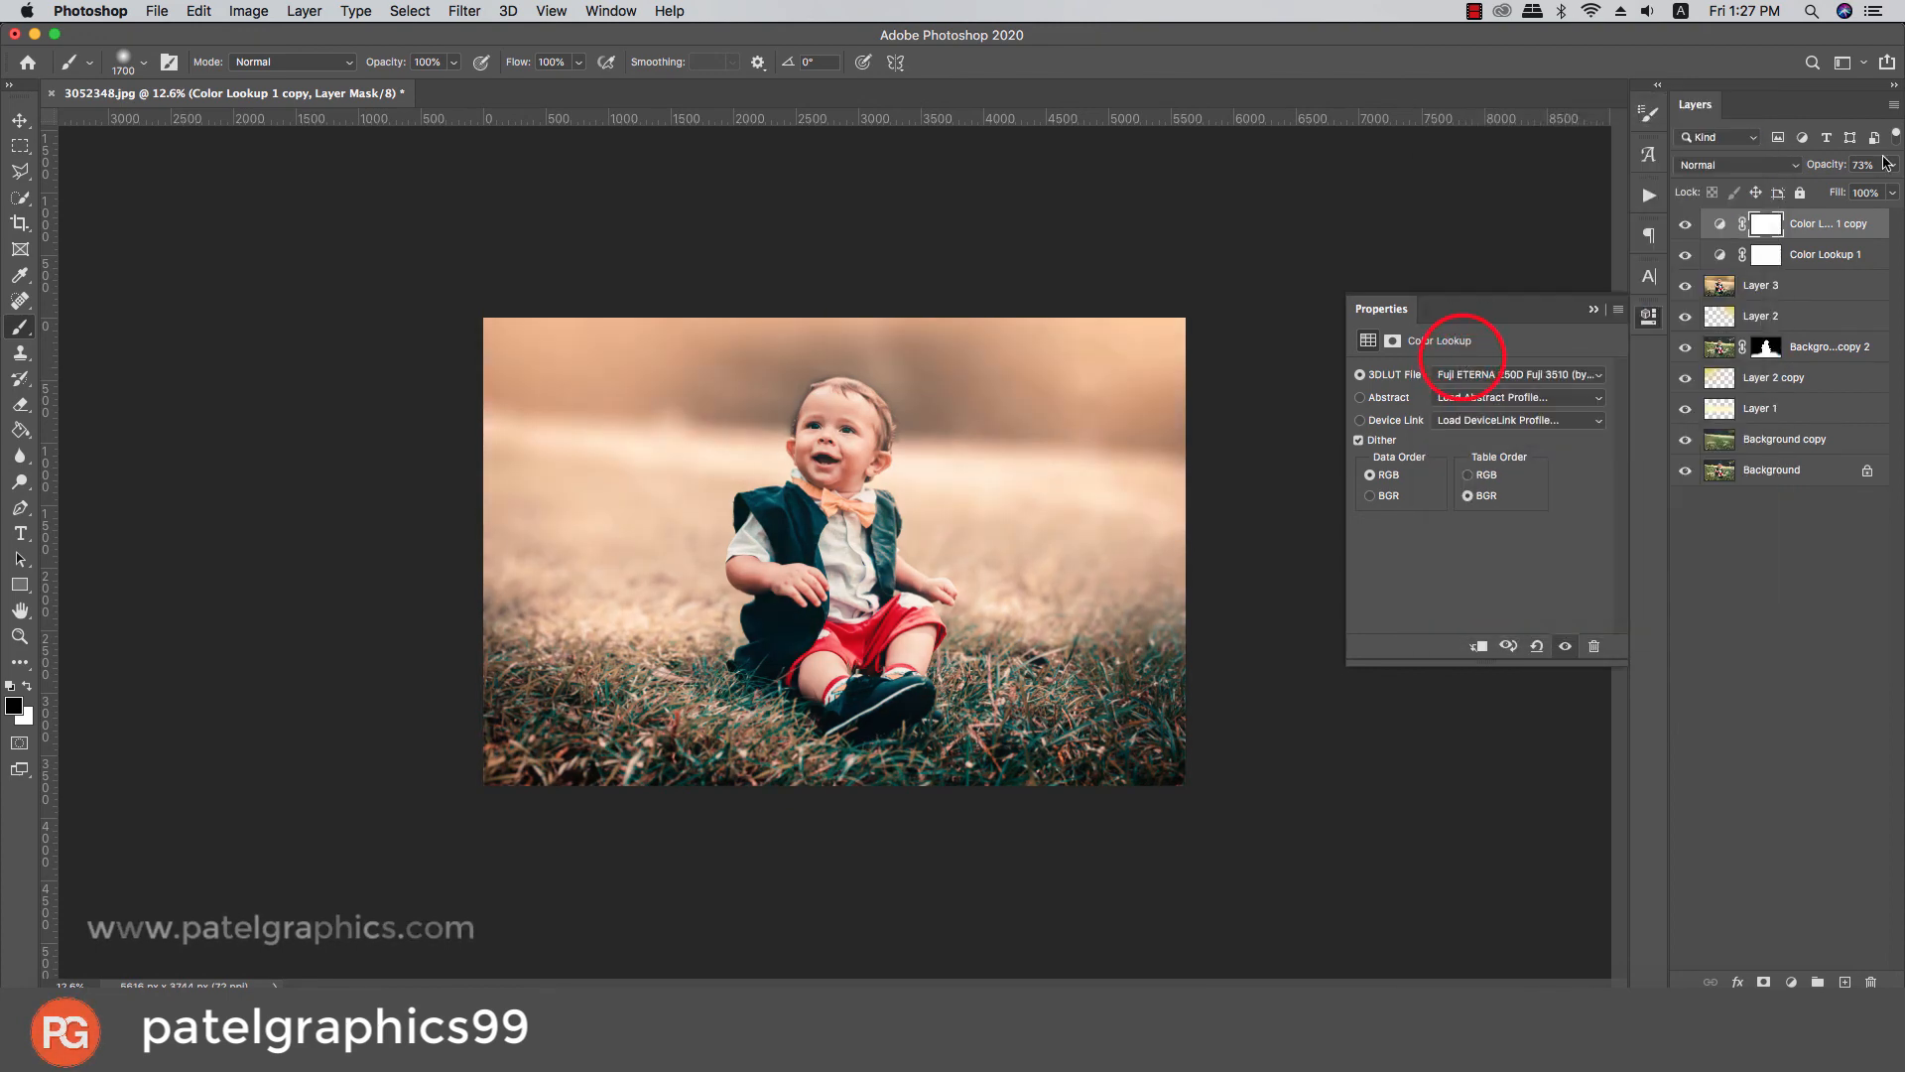
click(1891, 165)
drag(1822, 188, 1848, 195)
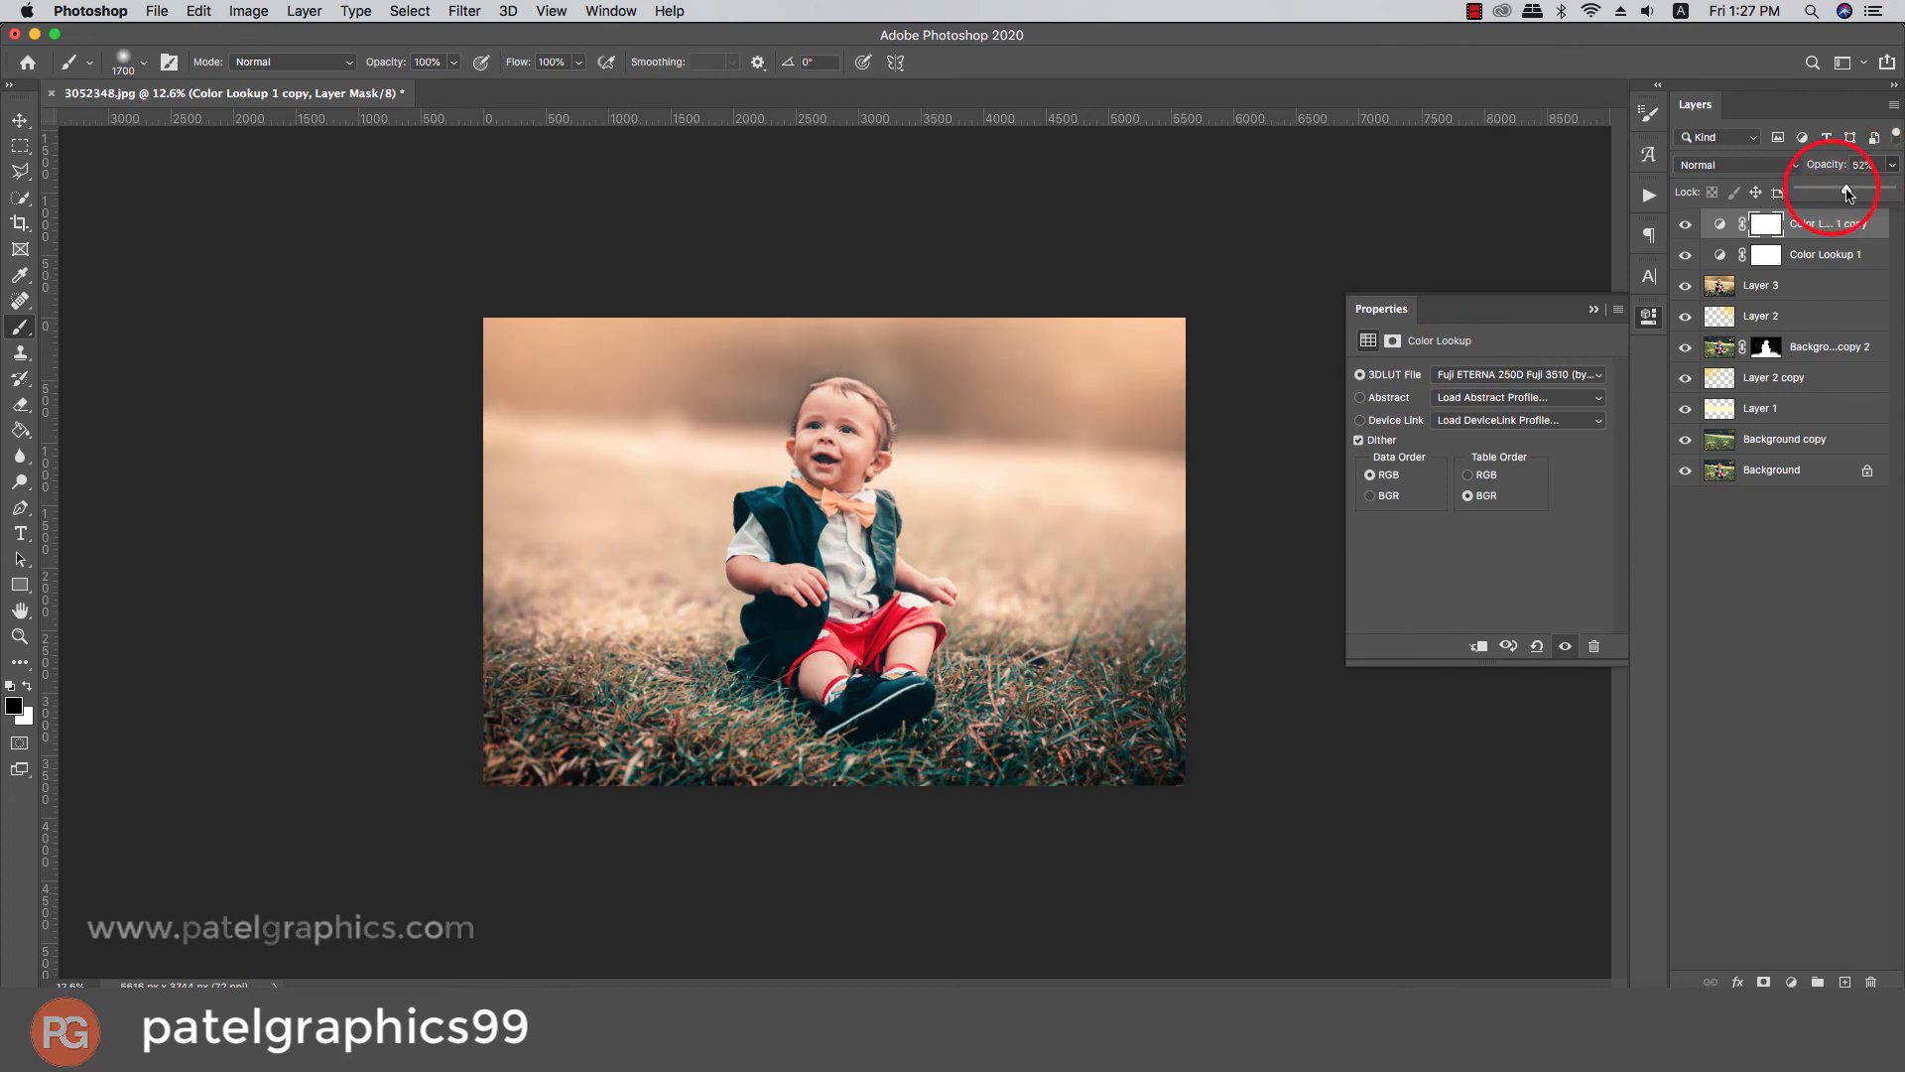
Try the Crisp_Warm.look, Crisp_Winter.look and DropBlues.3DL lookups on the copied Color Lookup layer
click(1508, 374)
scroll(1489, 298, up, 2)
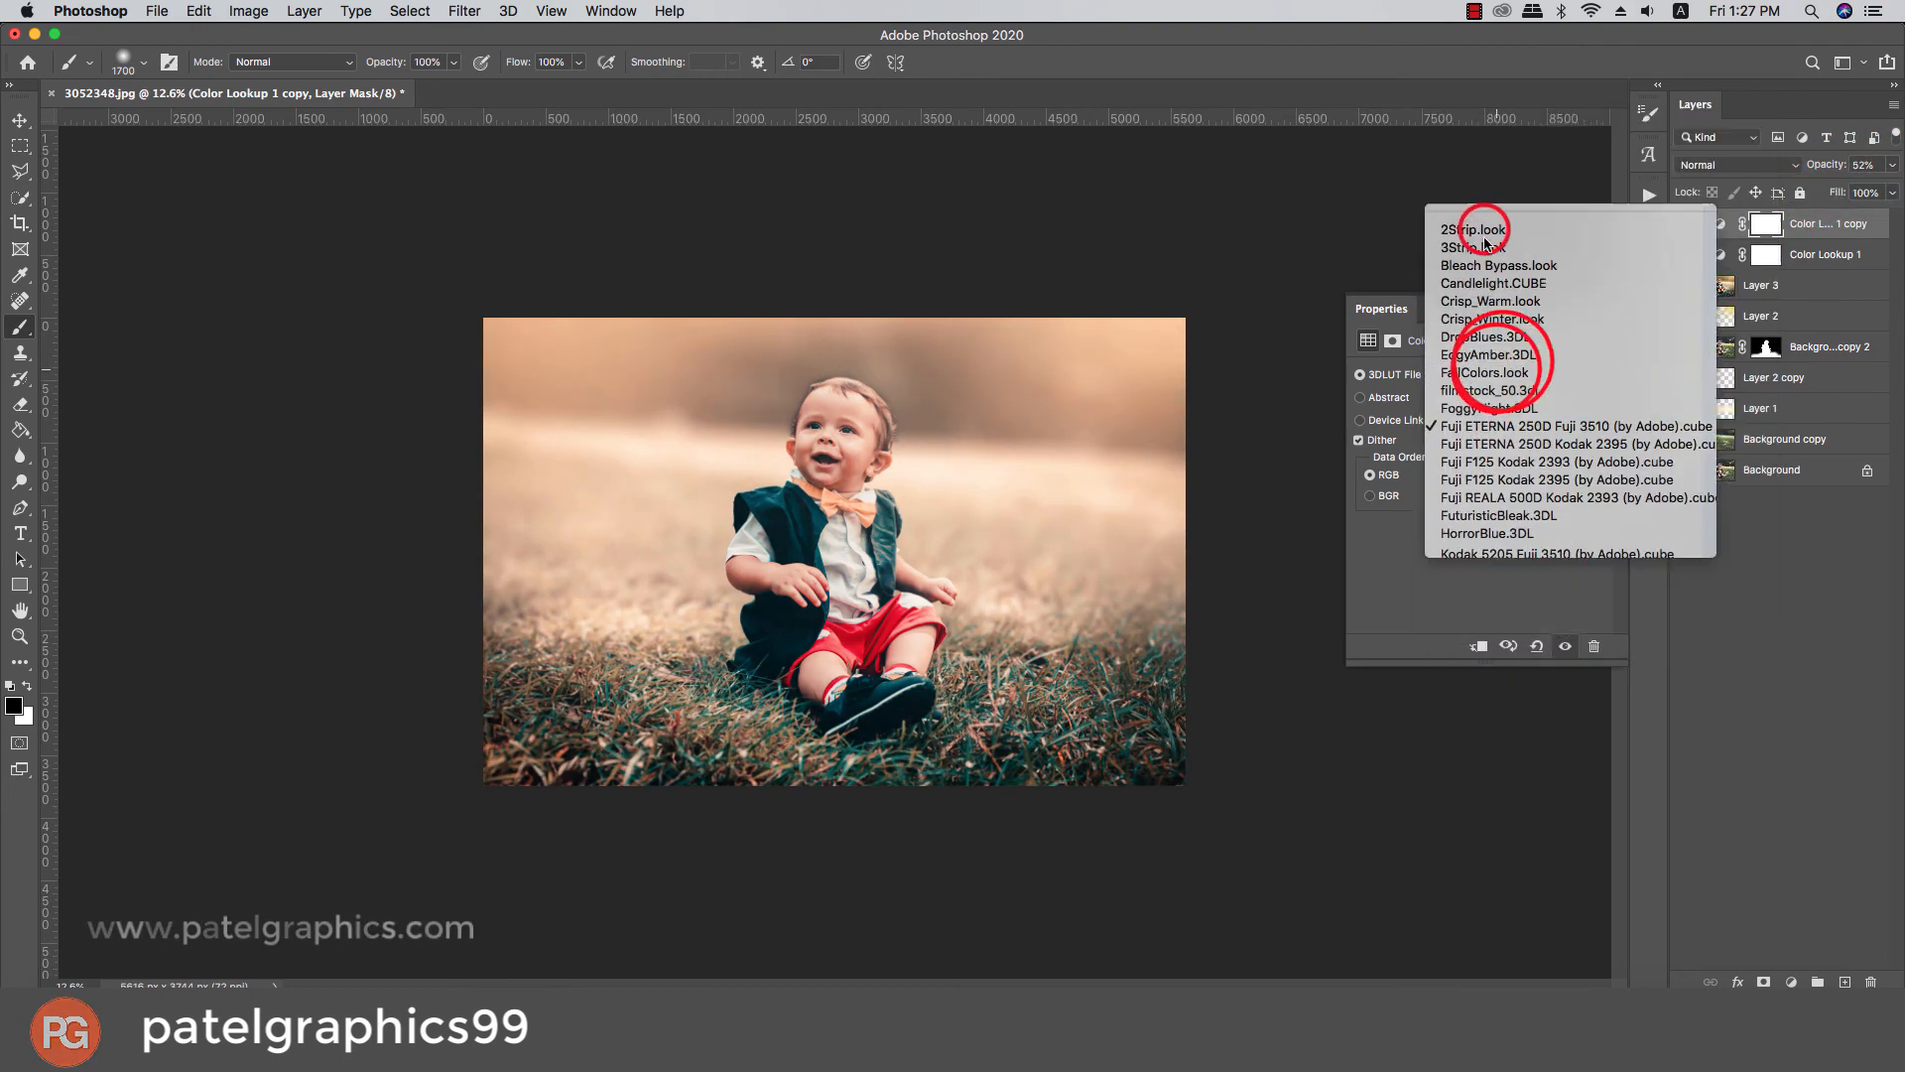
click(1483, 228)
click(1475, 385)
click(1472, 389)
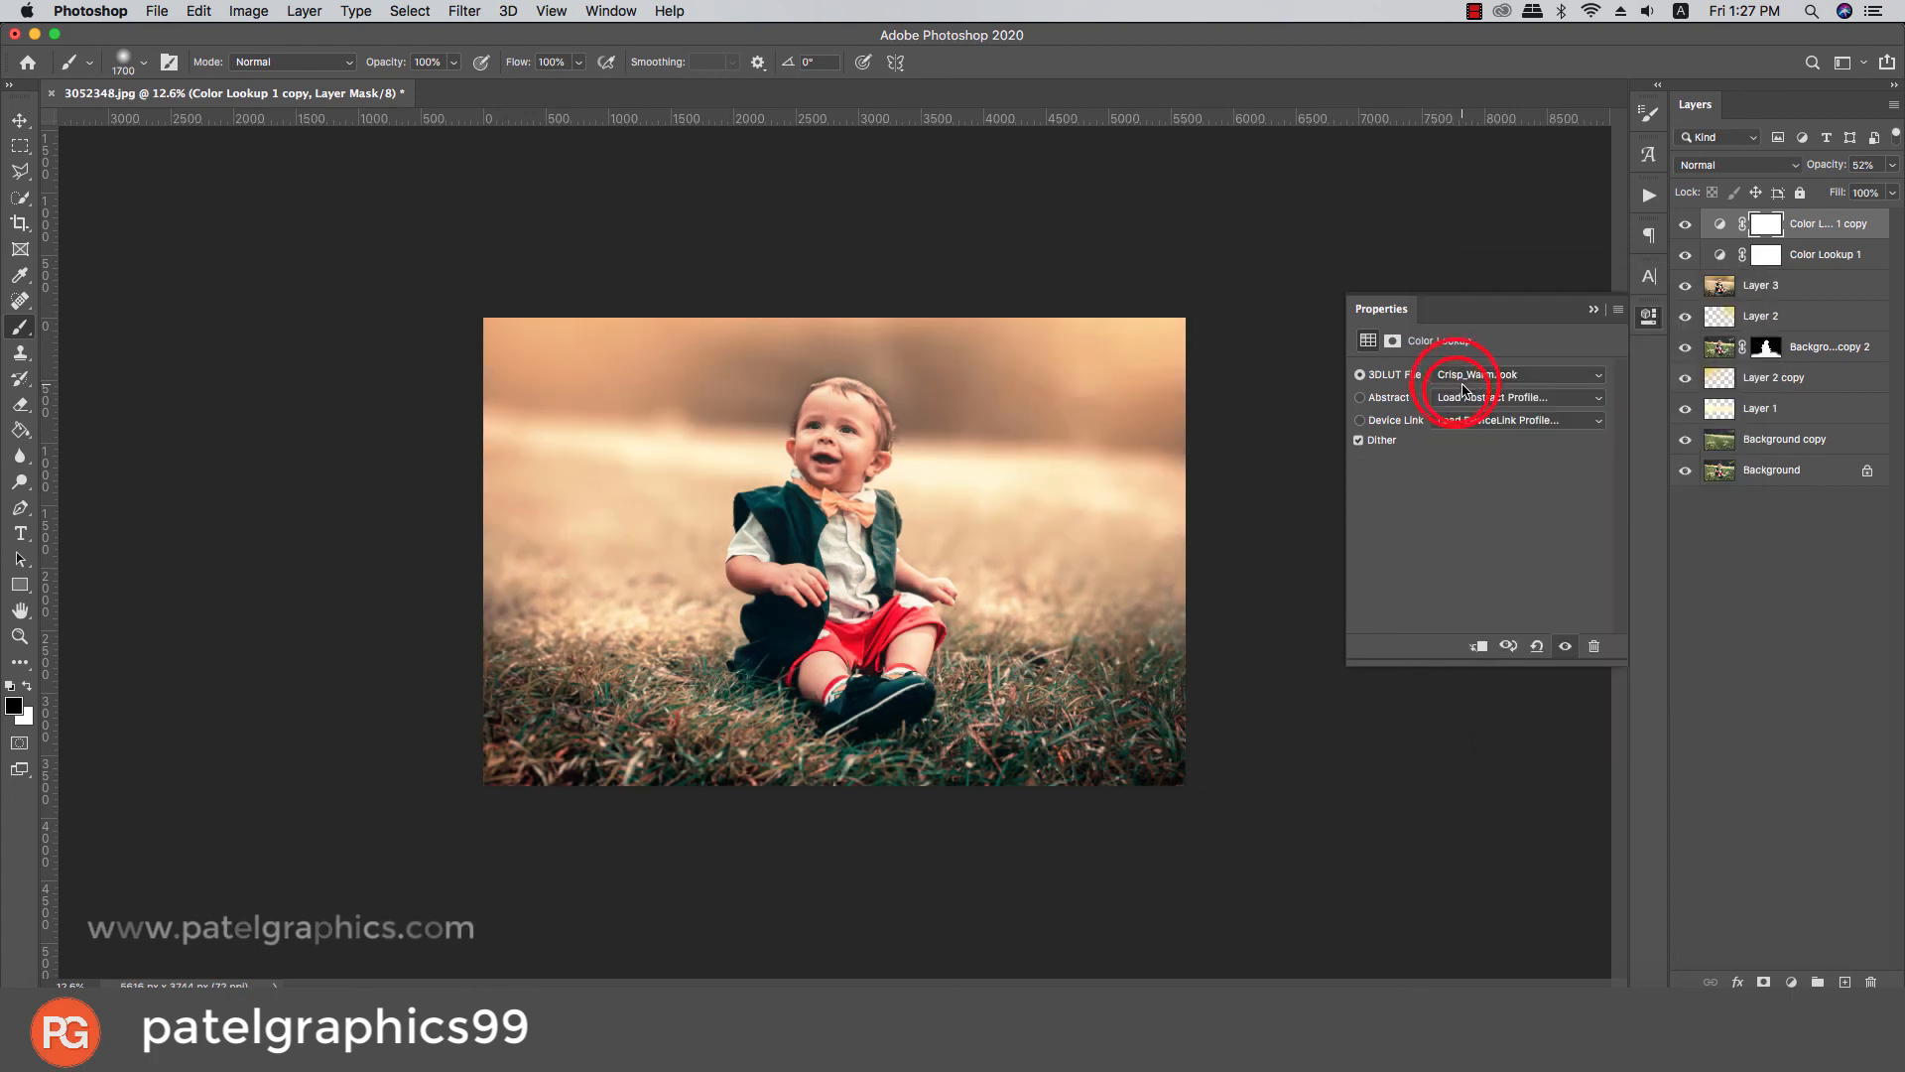
click(1469, 385)
click(1465, 391)
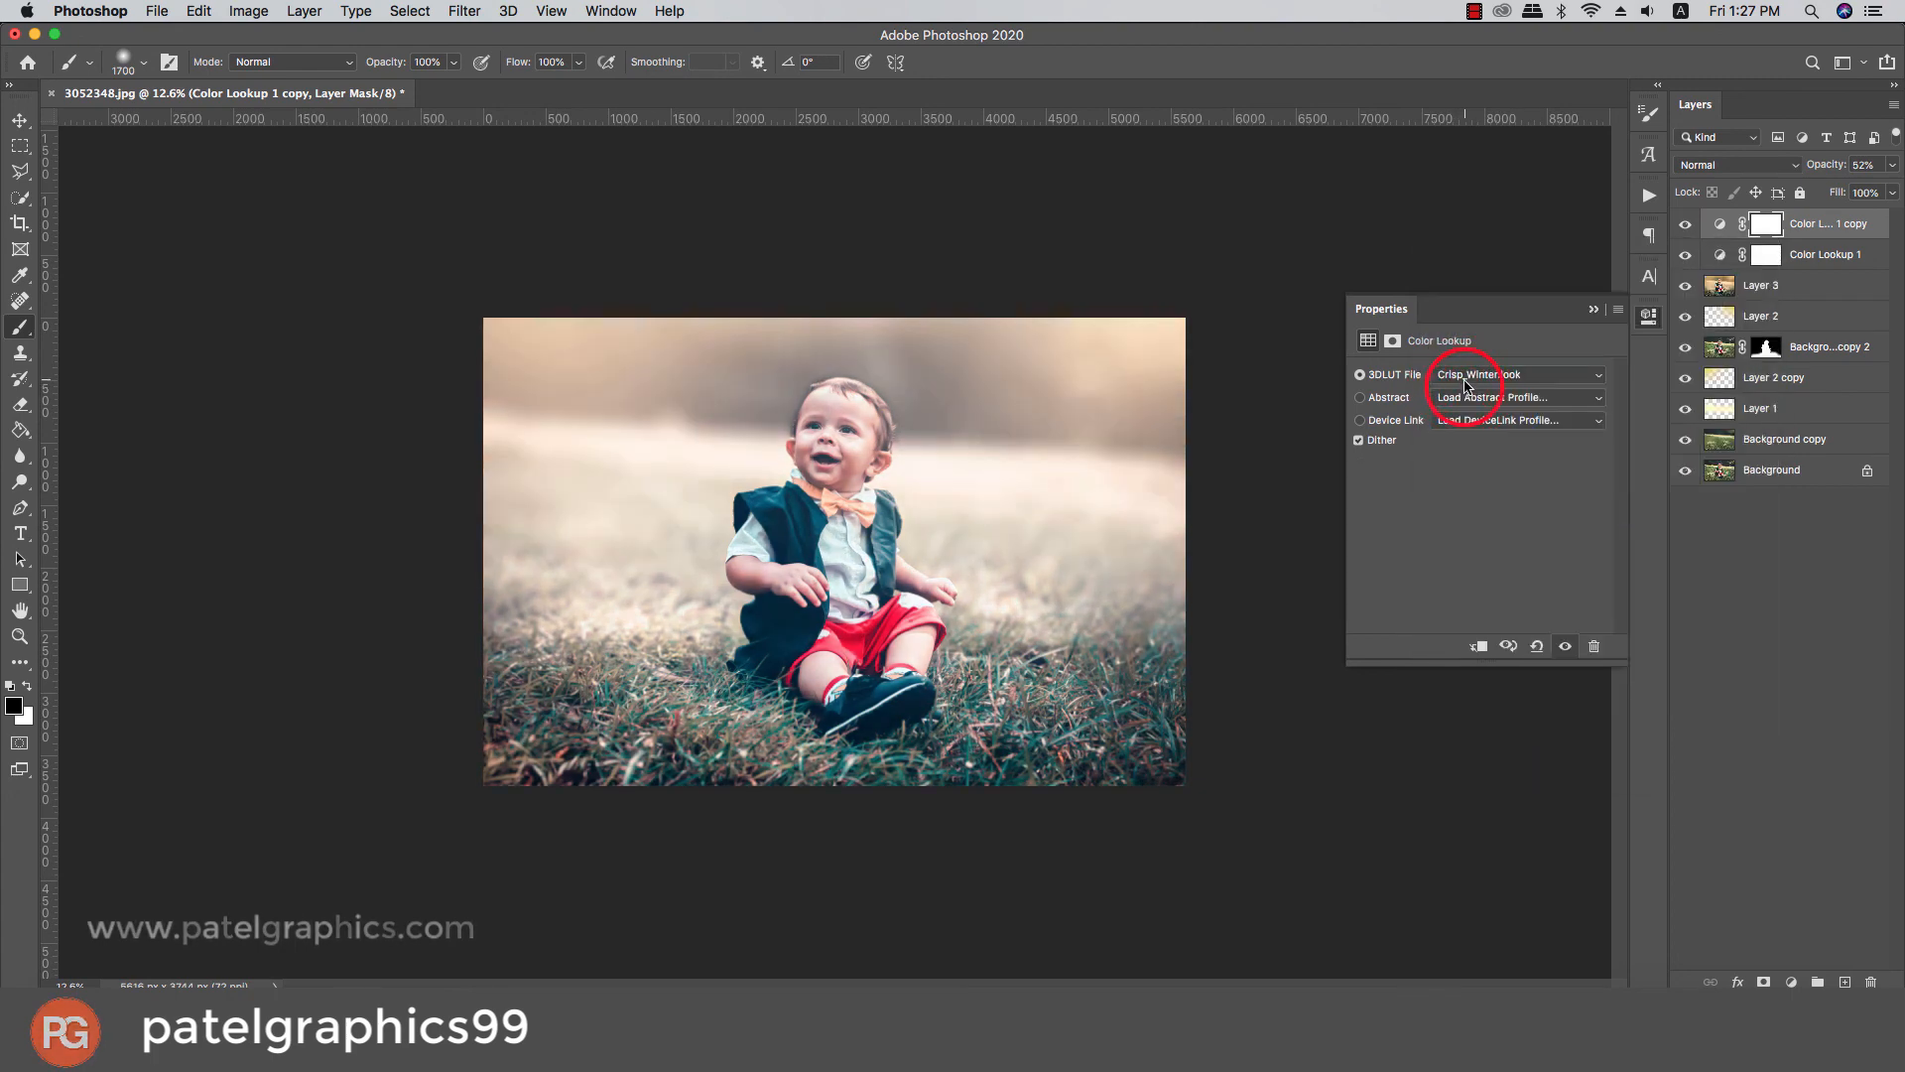
click(1468, 385)
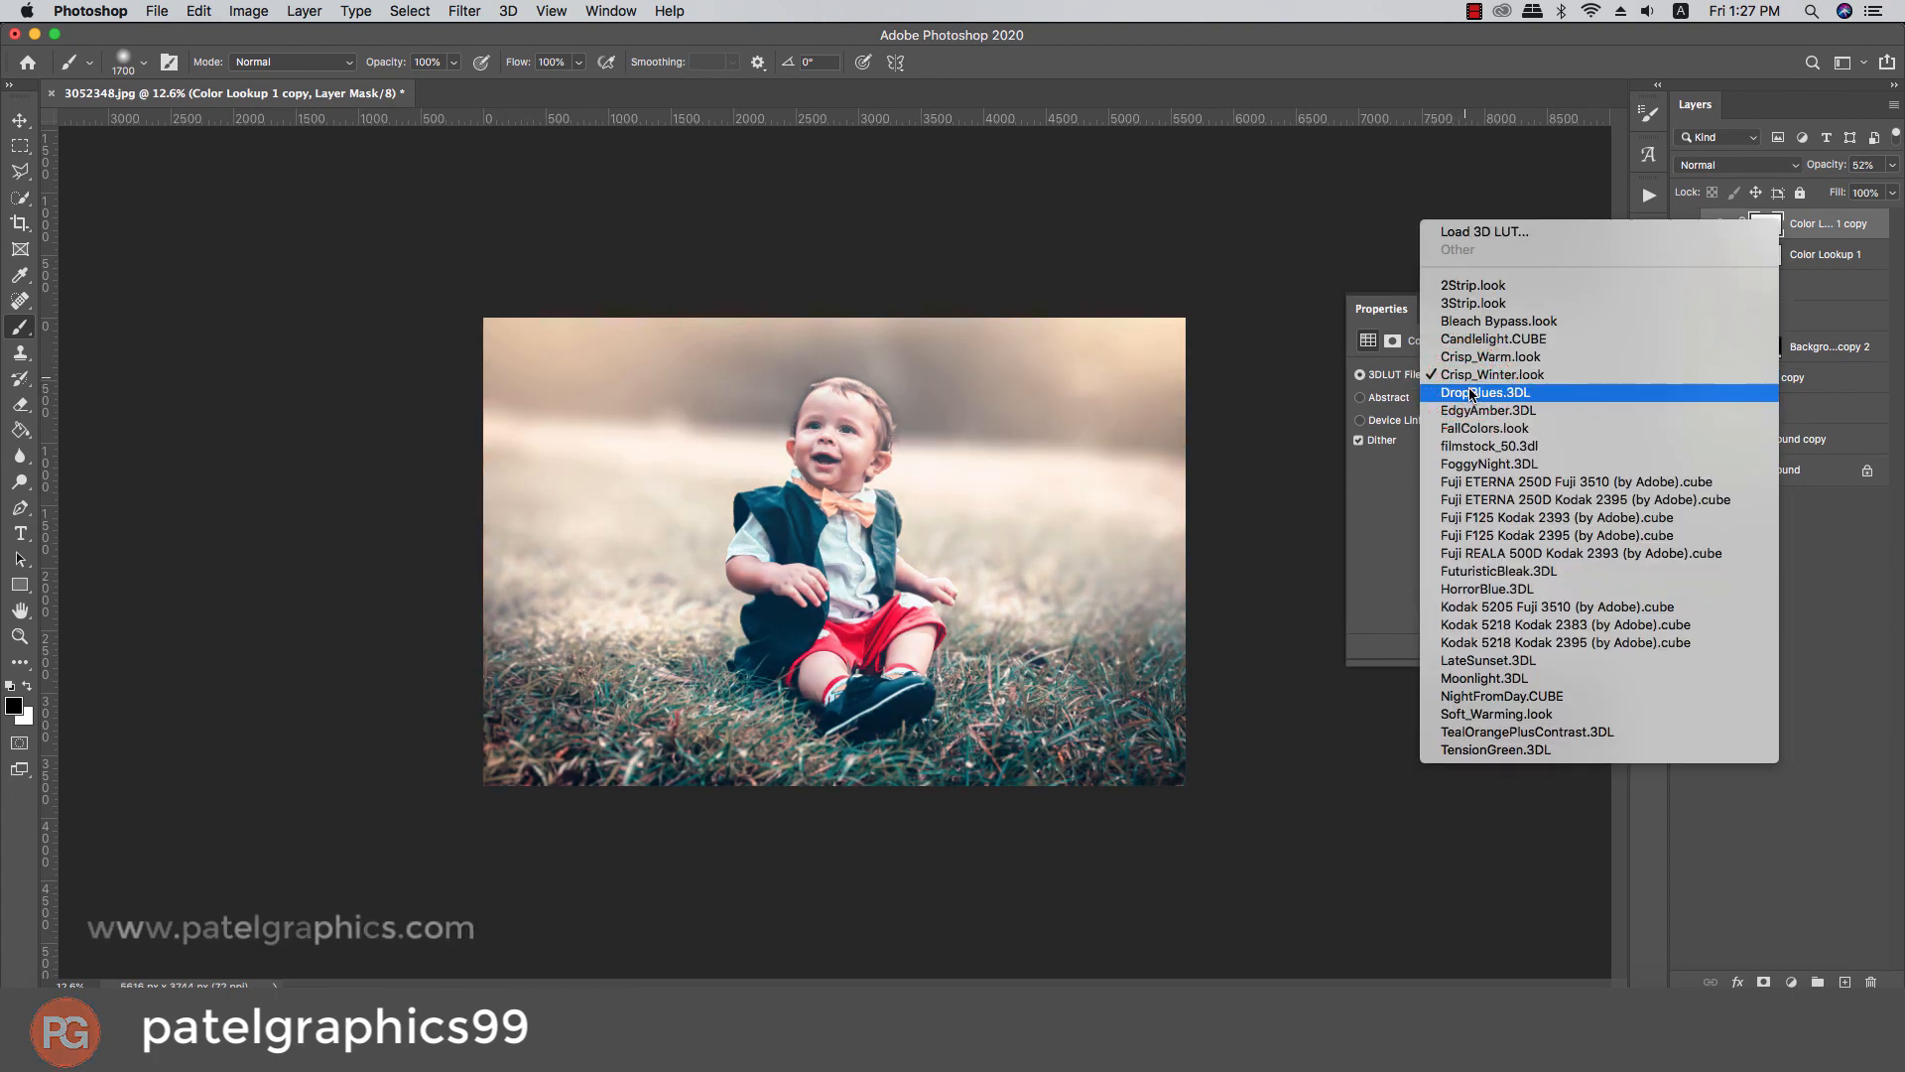
click(1472, 393)
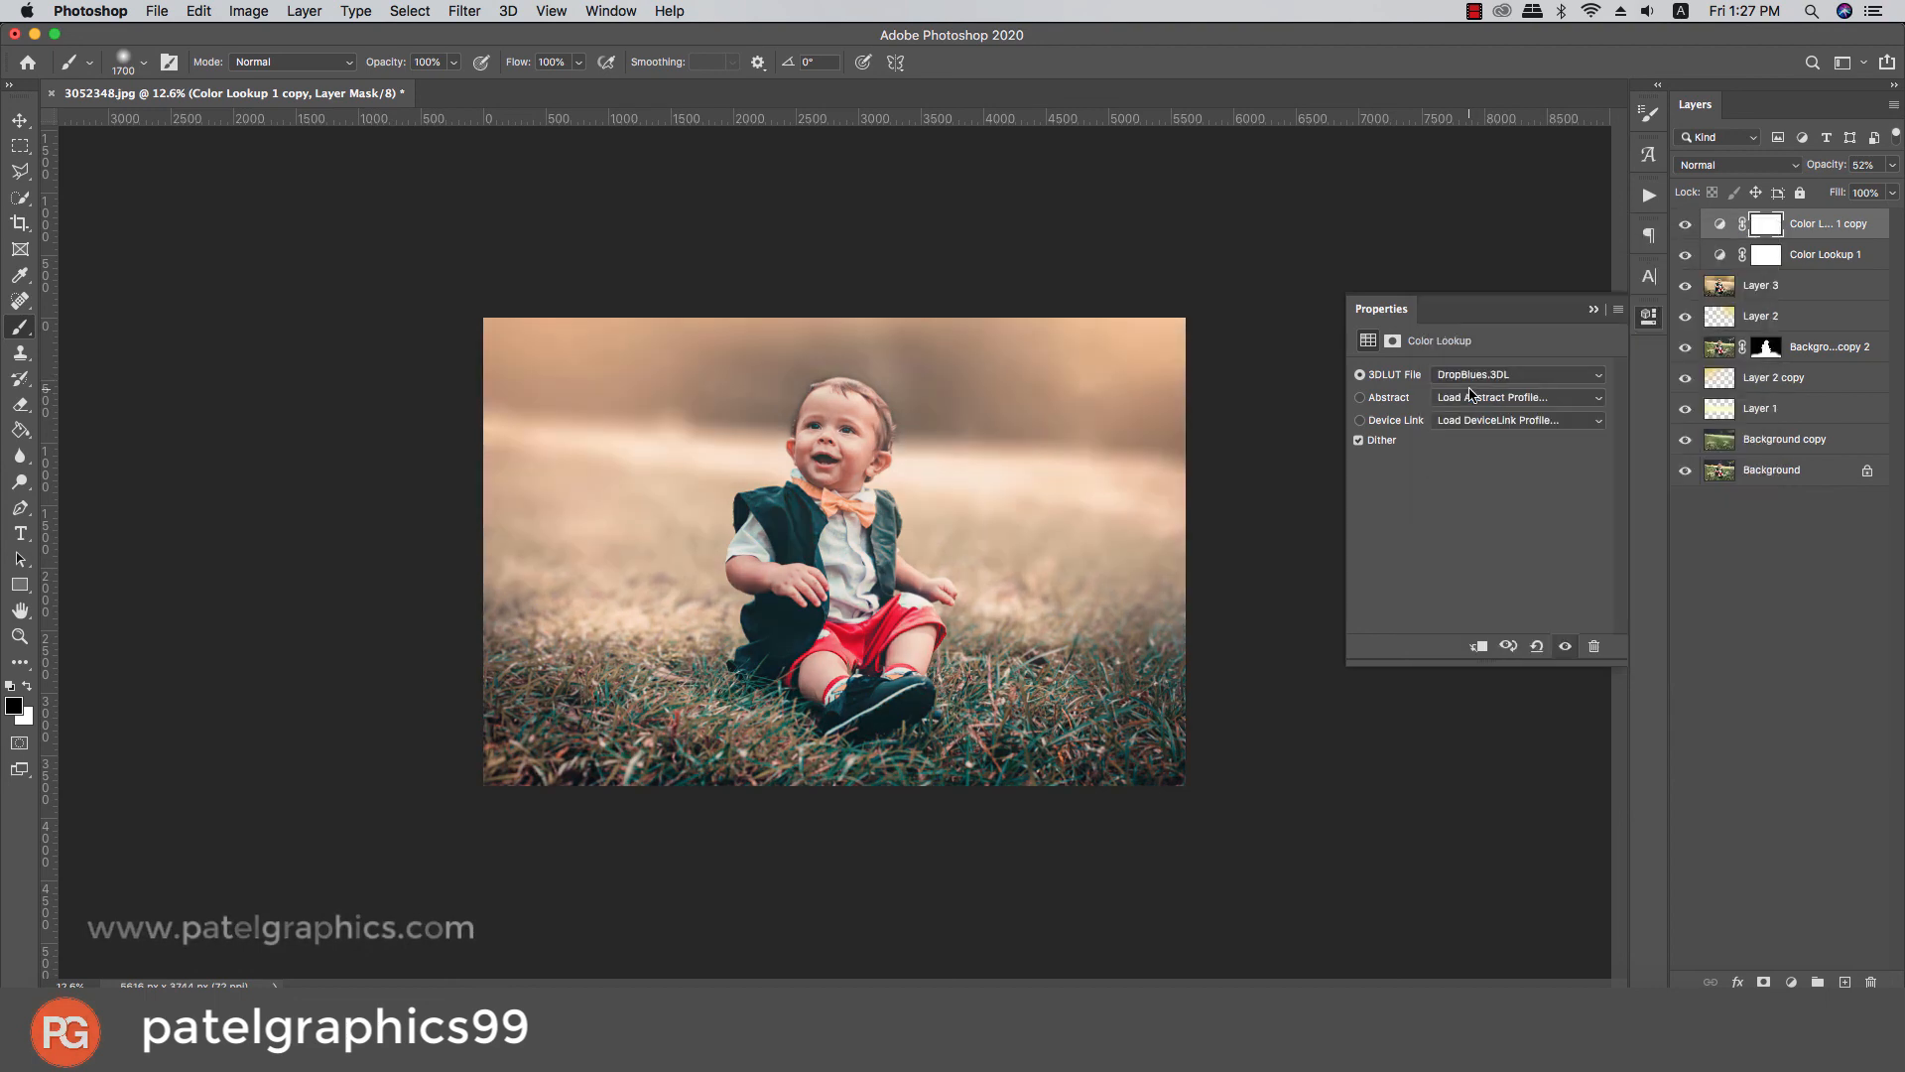
Assign Crisp_Winter.look to the copied Color Lookup layer and set its opacity to 35%
click(1471, 377)
click(1471, 359)
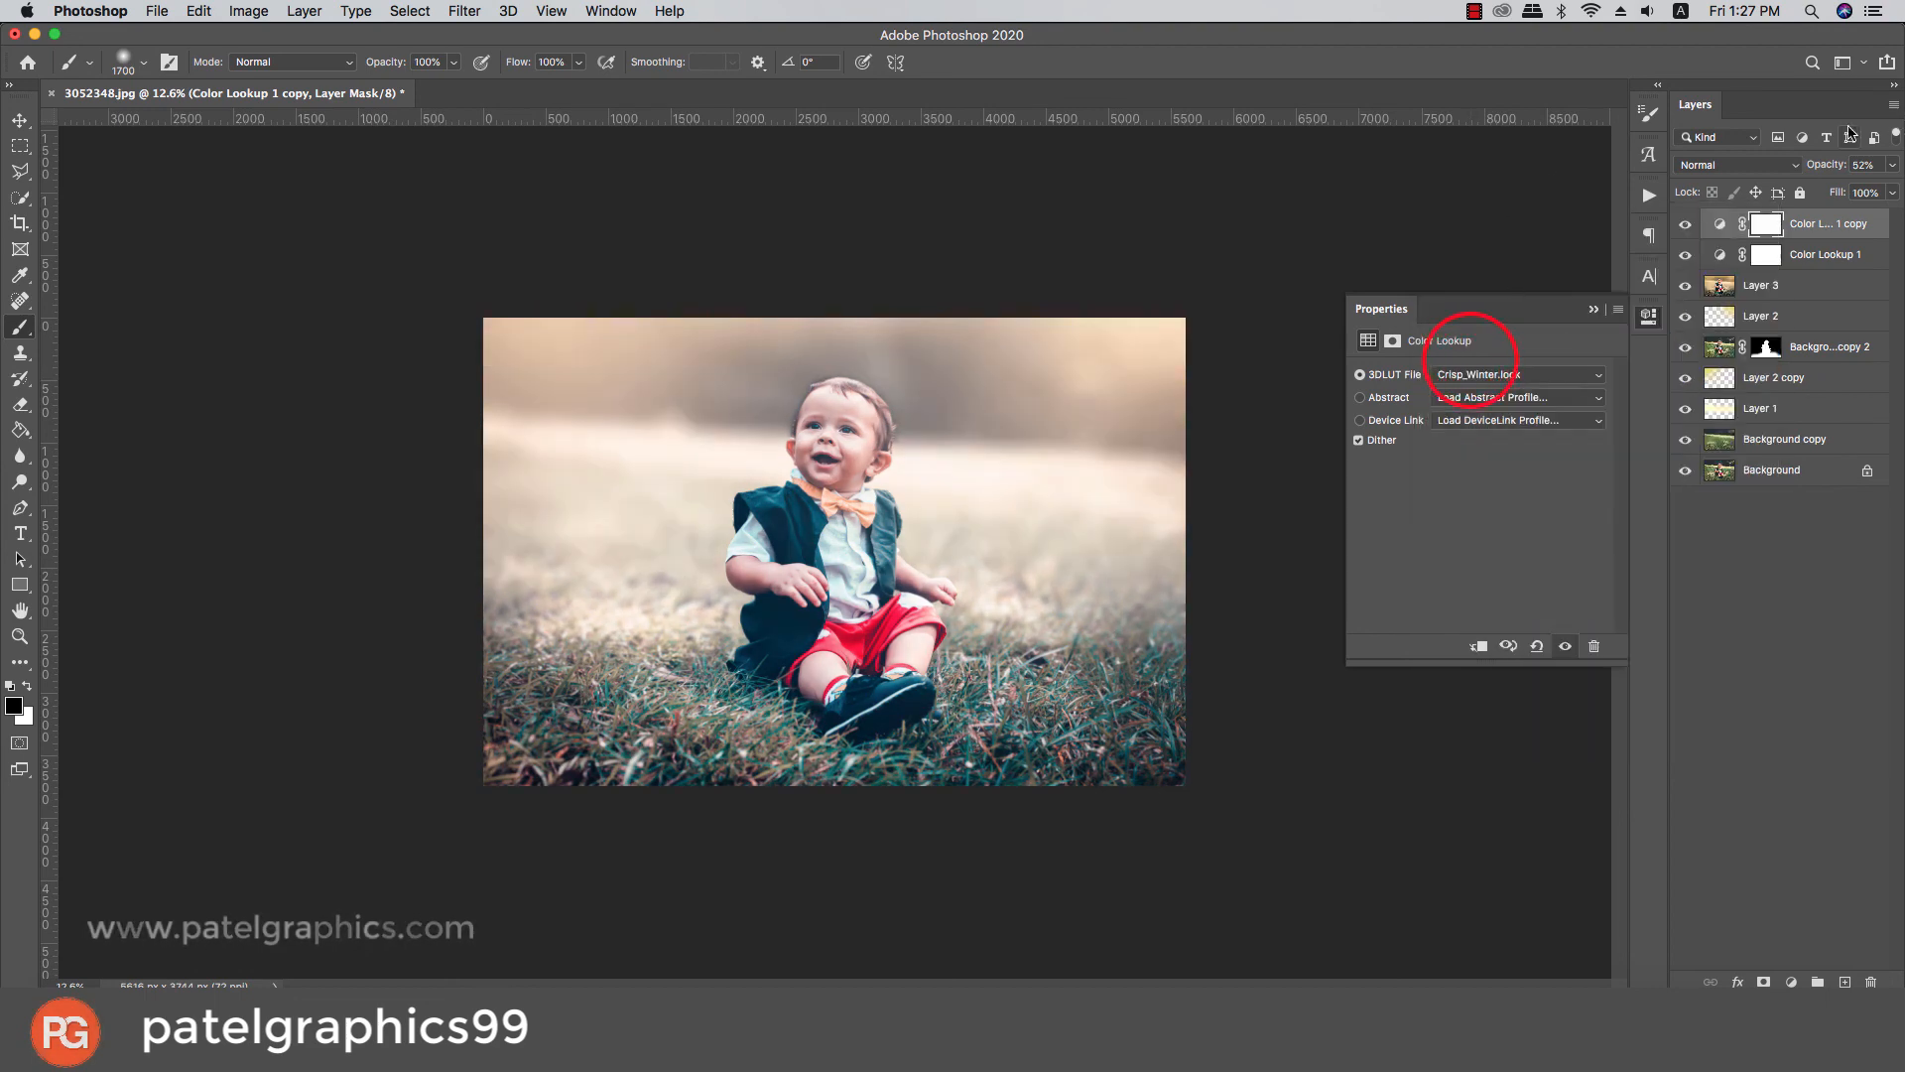
click(1892, 164)
mouse_move(1856, 188)
mouse_down()
mouse_move(1808, 195)
mouse_move(1832, 193)
mouse_up()
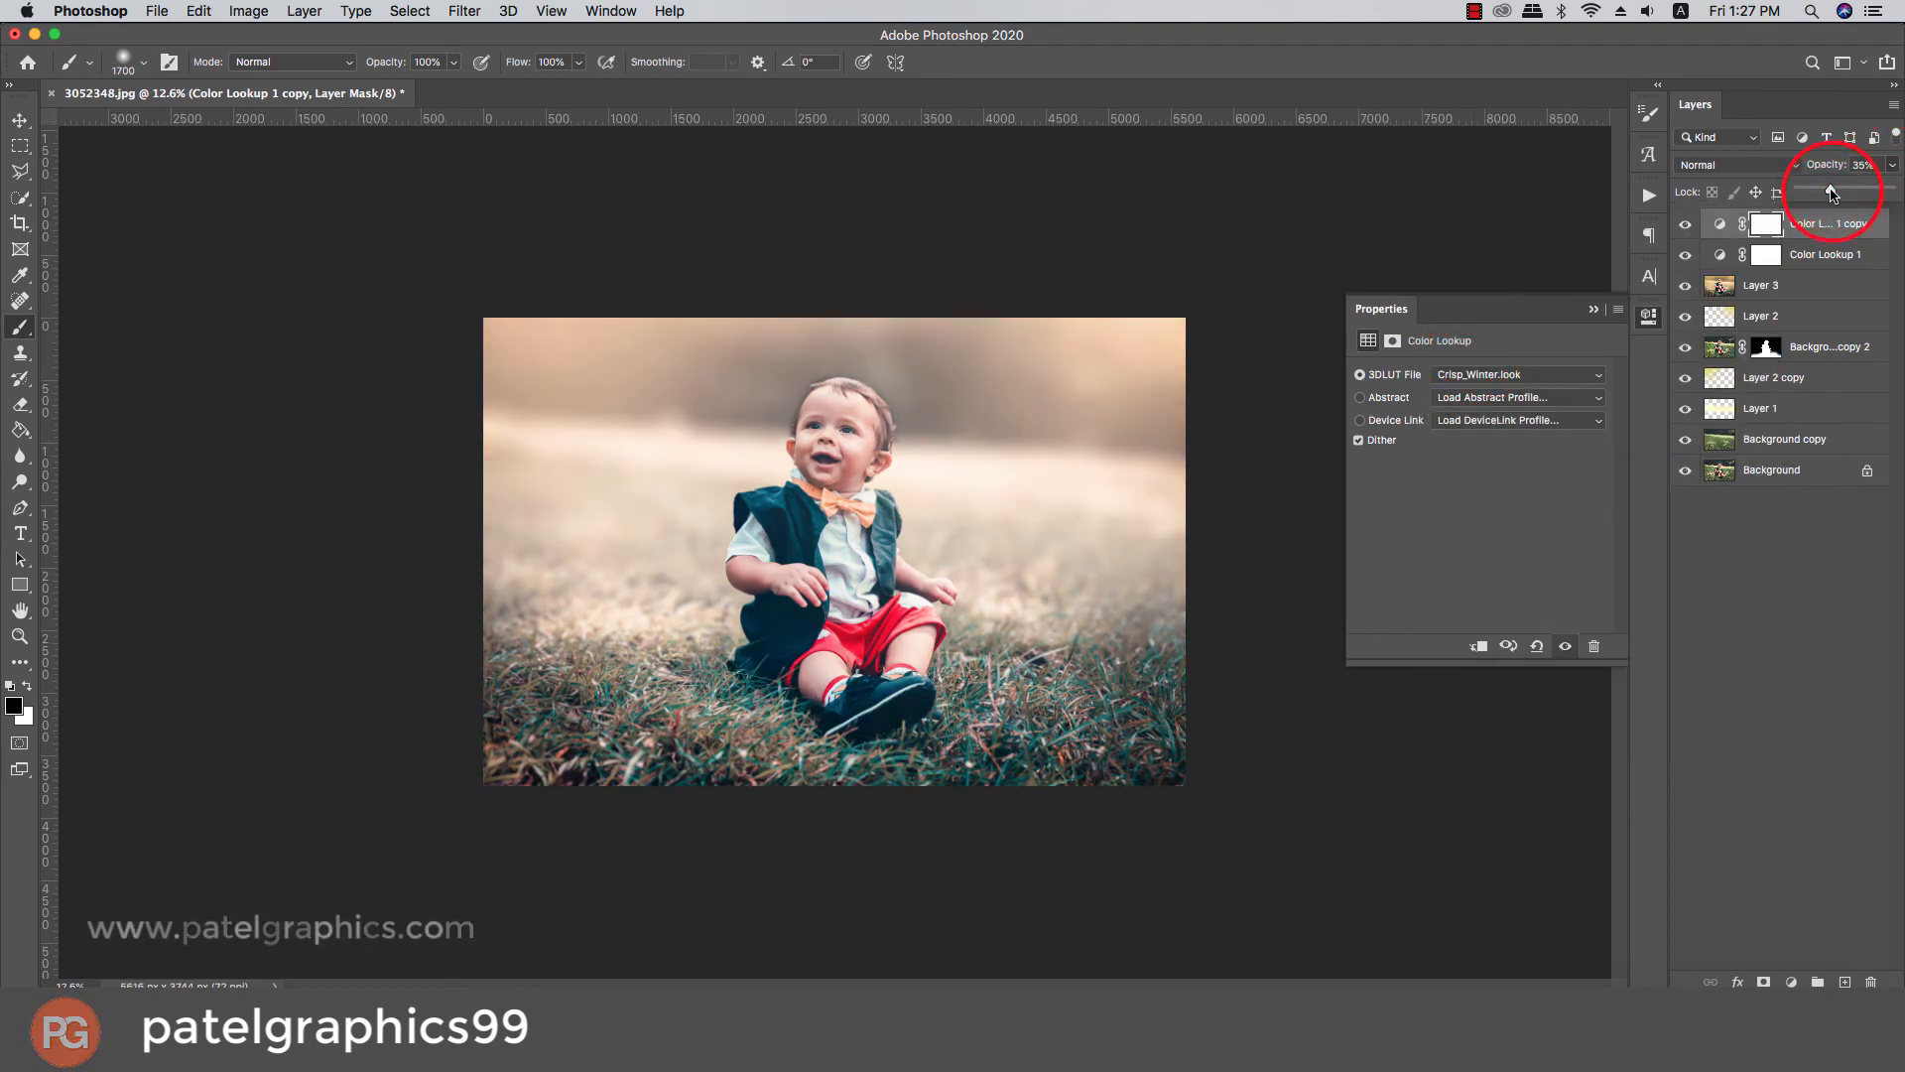
Collapse the adjustment properties and group all layers above the Background
scroll(1278, 319, up, 5)
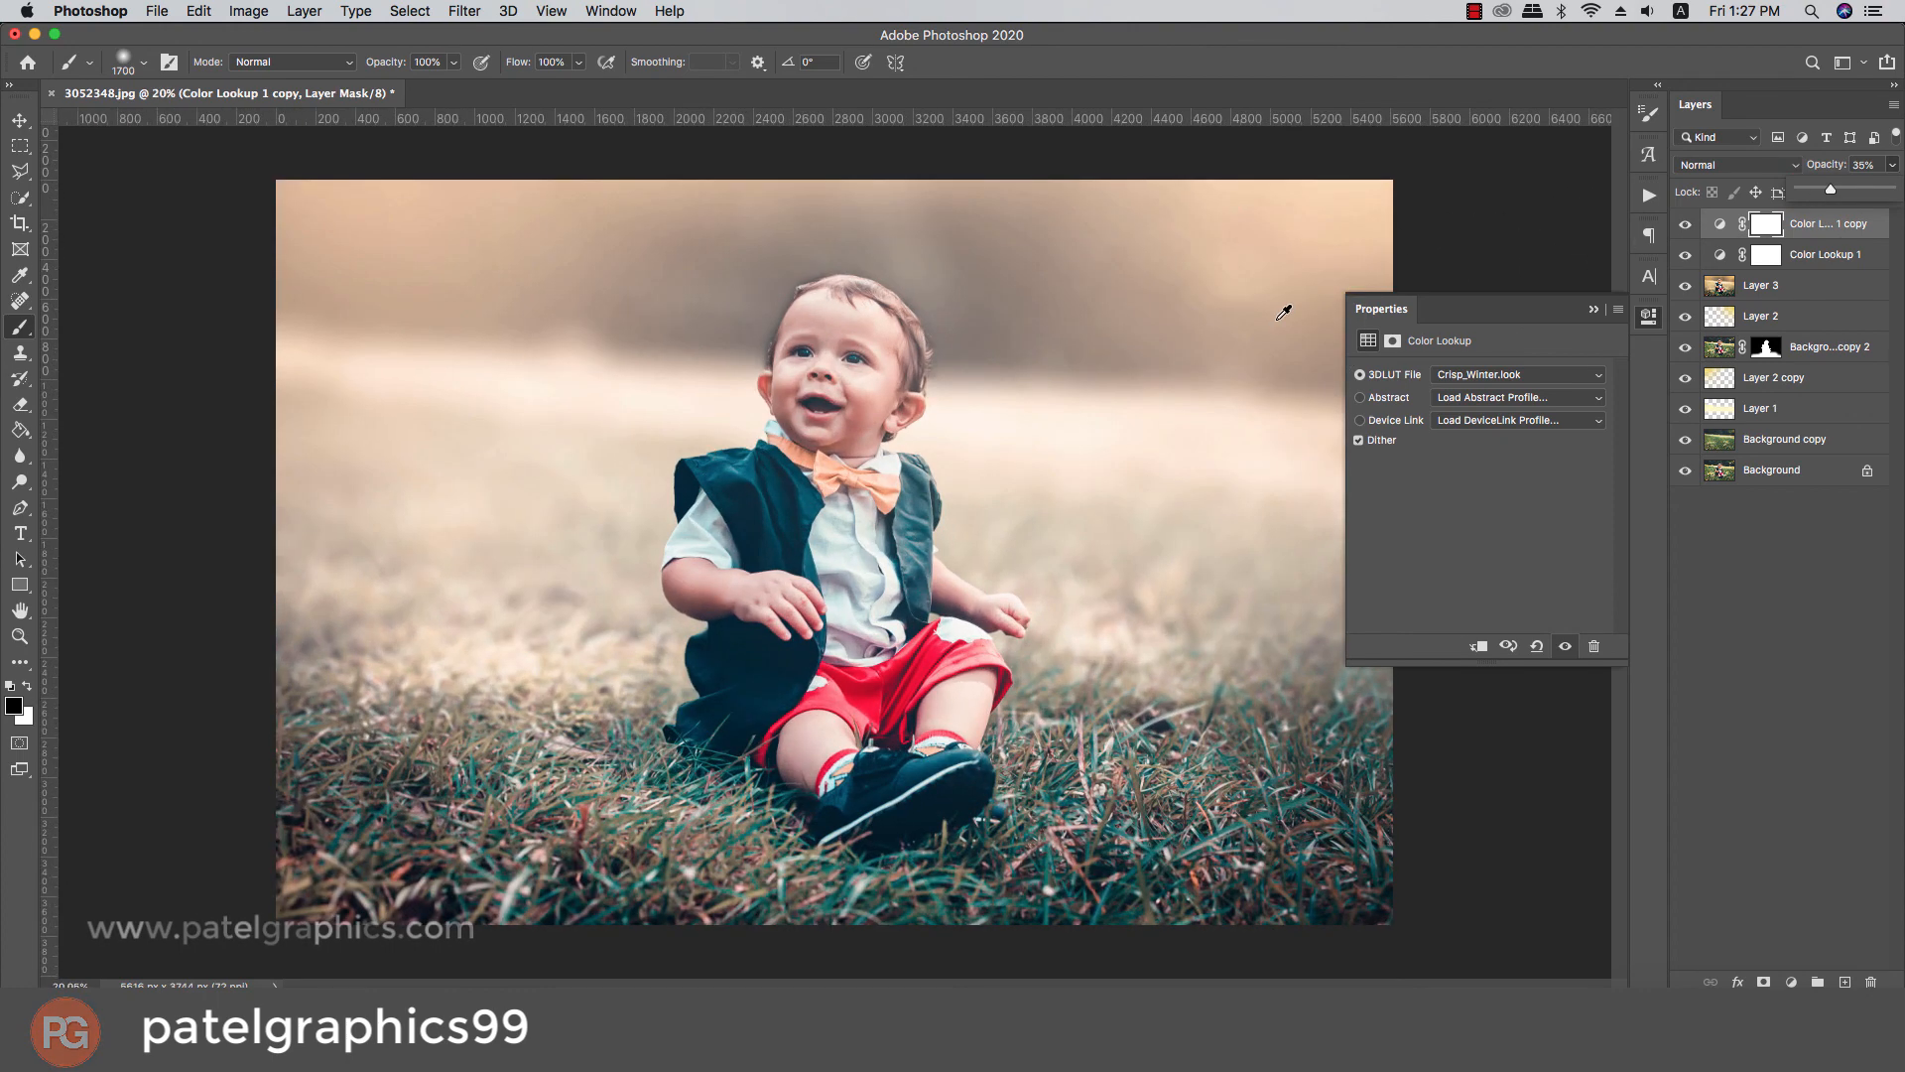
click(1594, 309)
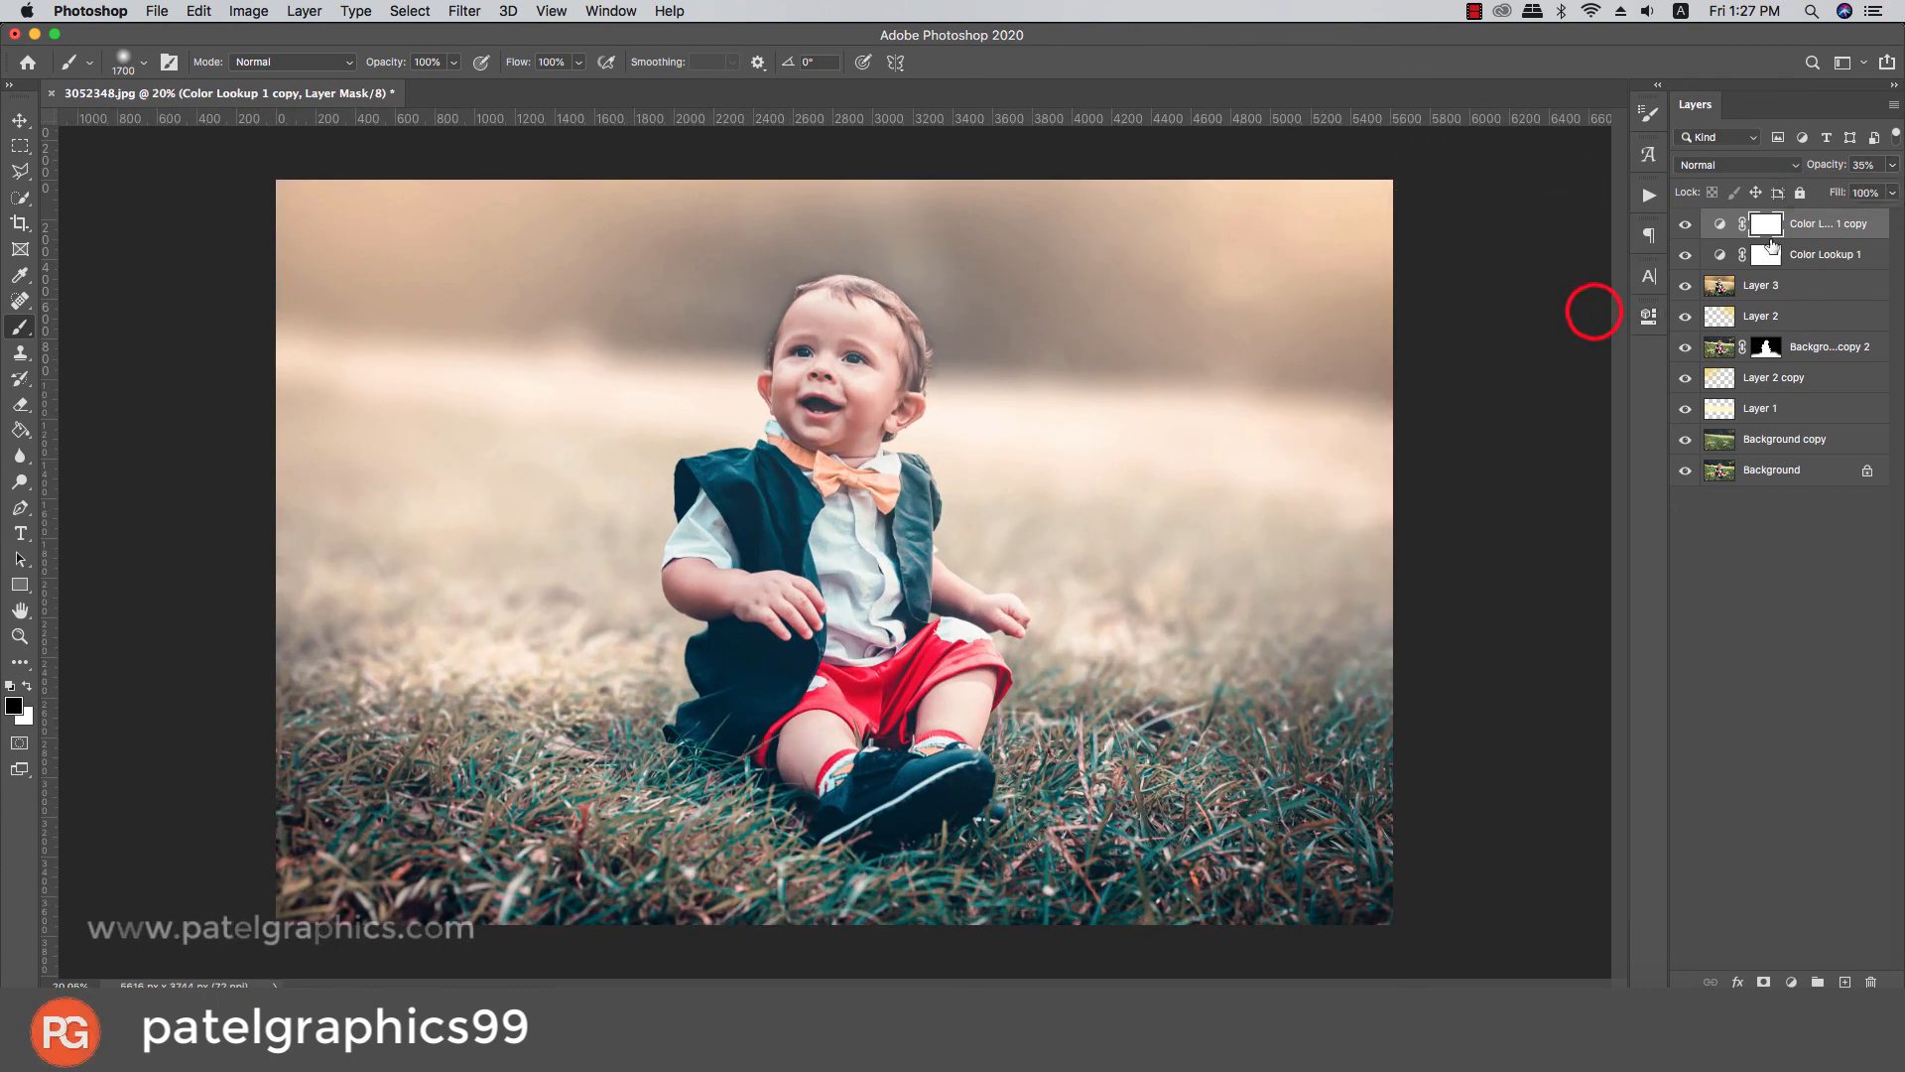
shift+click(1799, 436)
key(super+g)
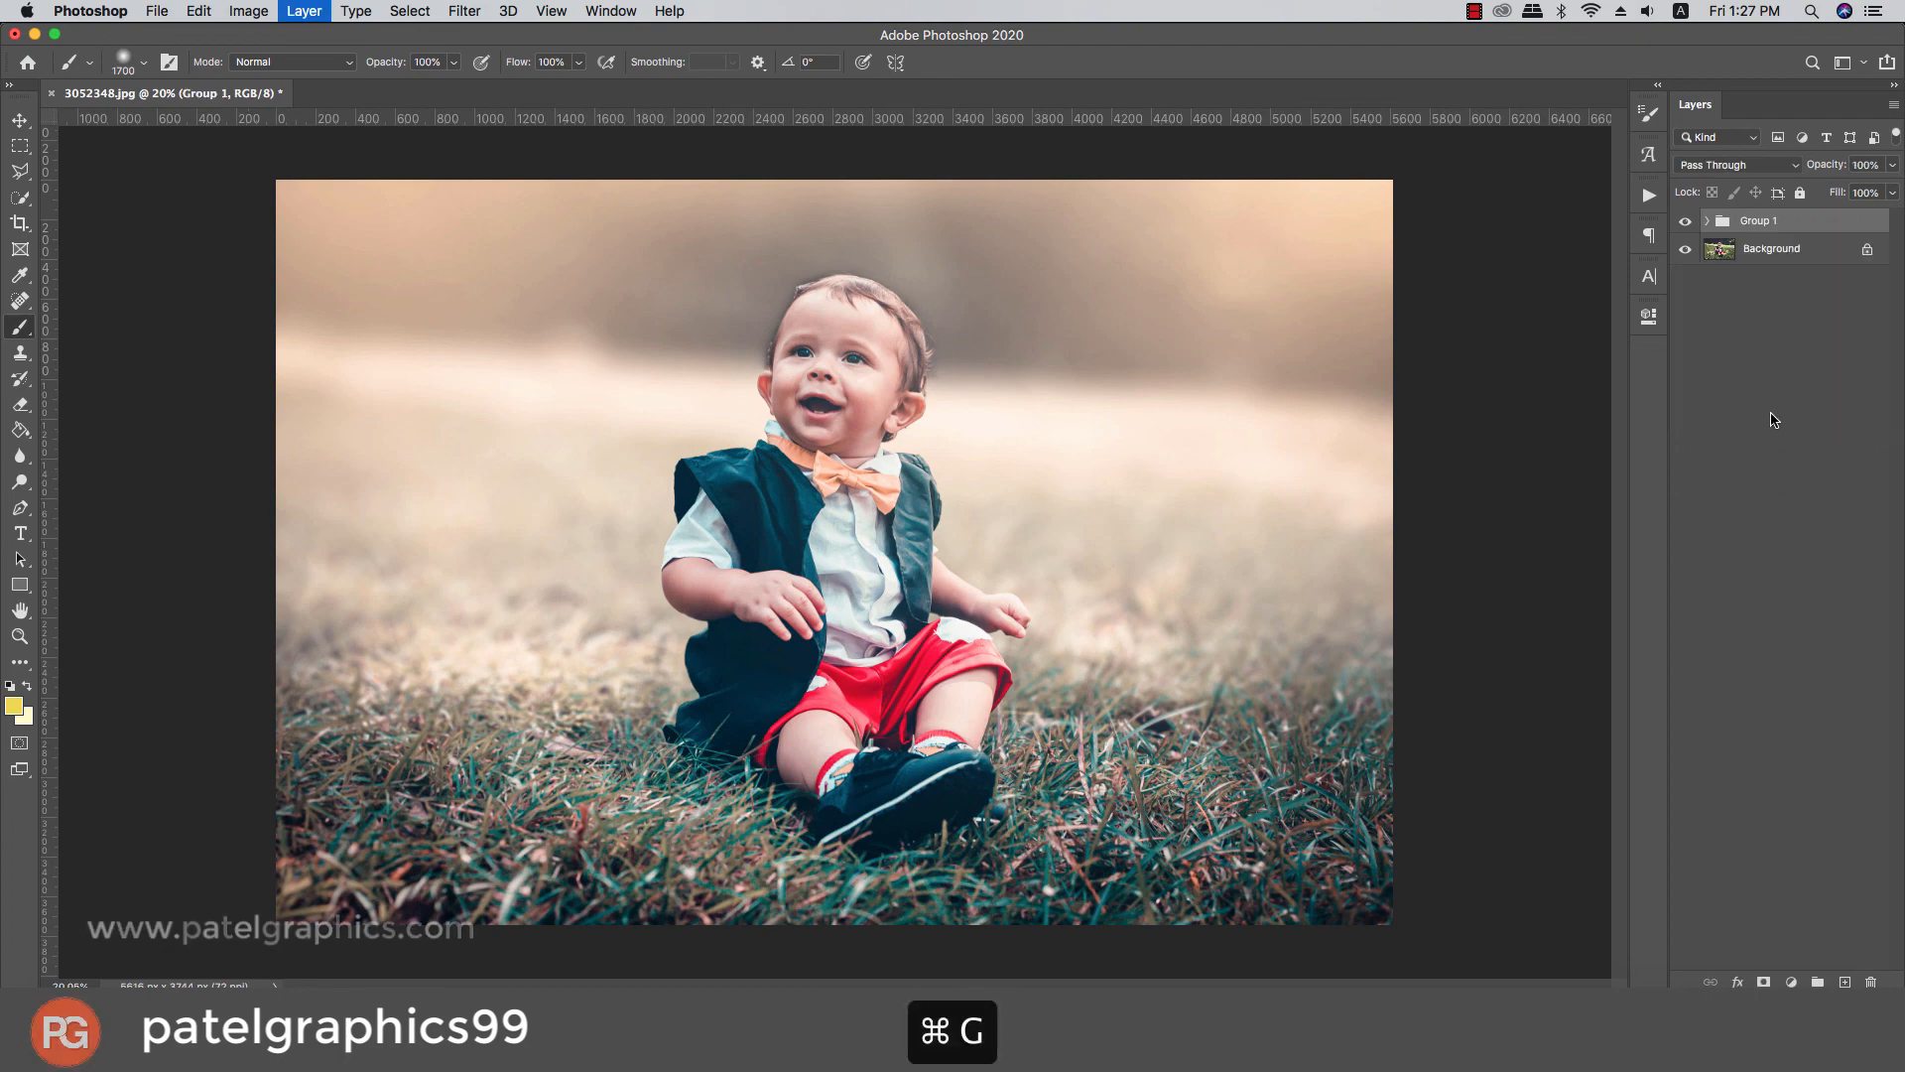
Compare the photo before and after the edit by toggling the group's visibility
click(1684, 221)
click(1684, 221)
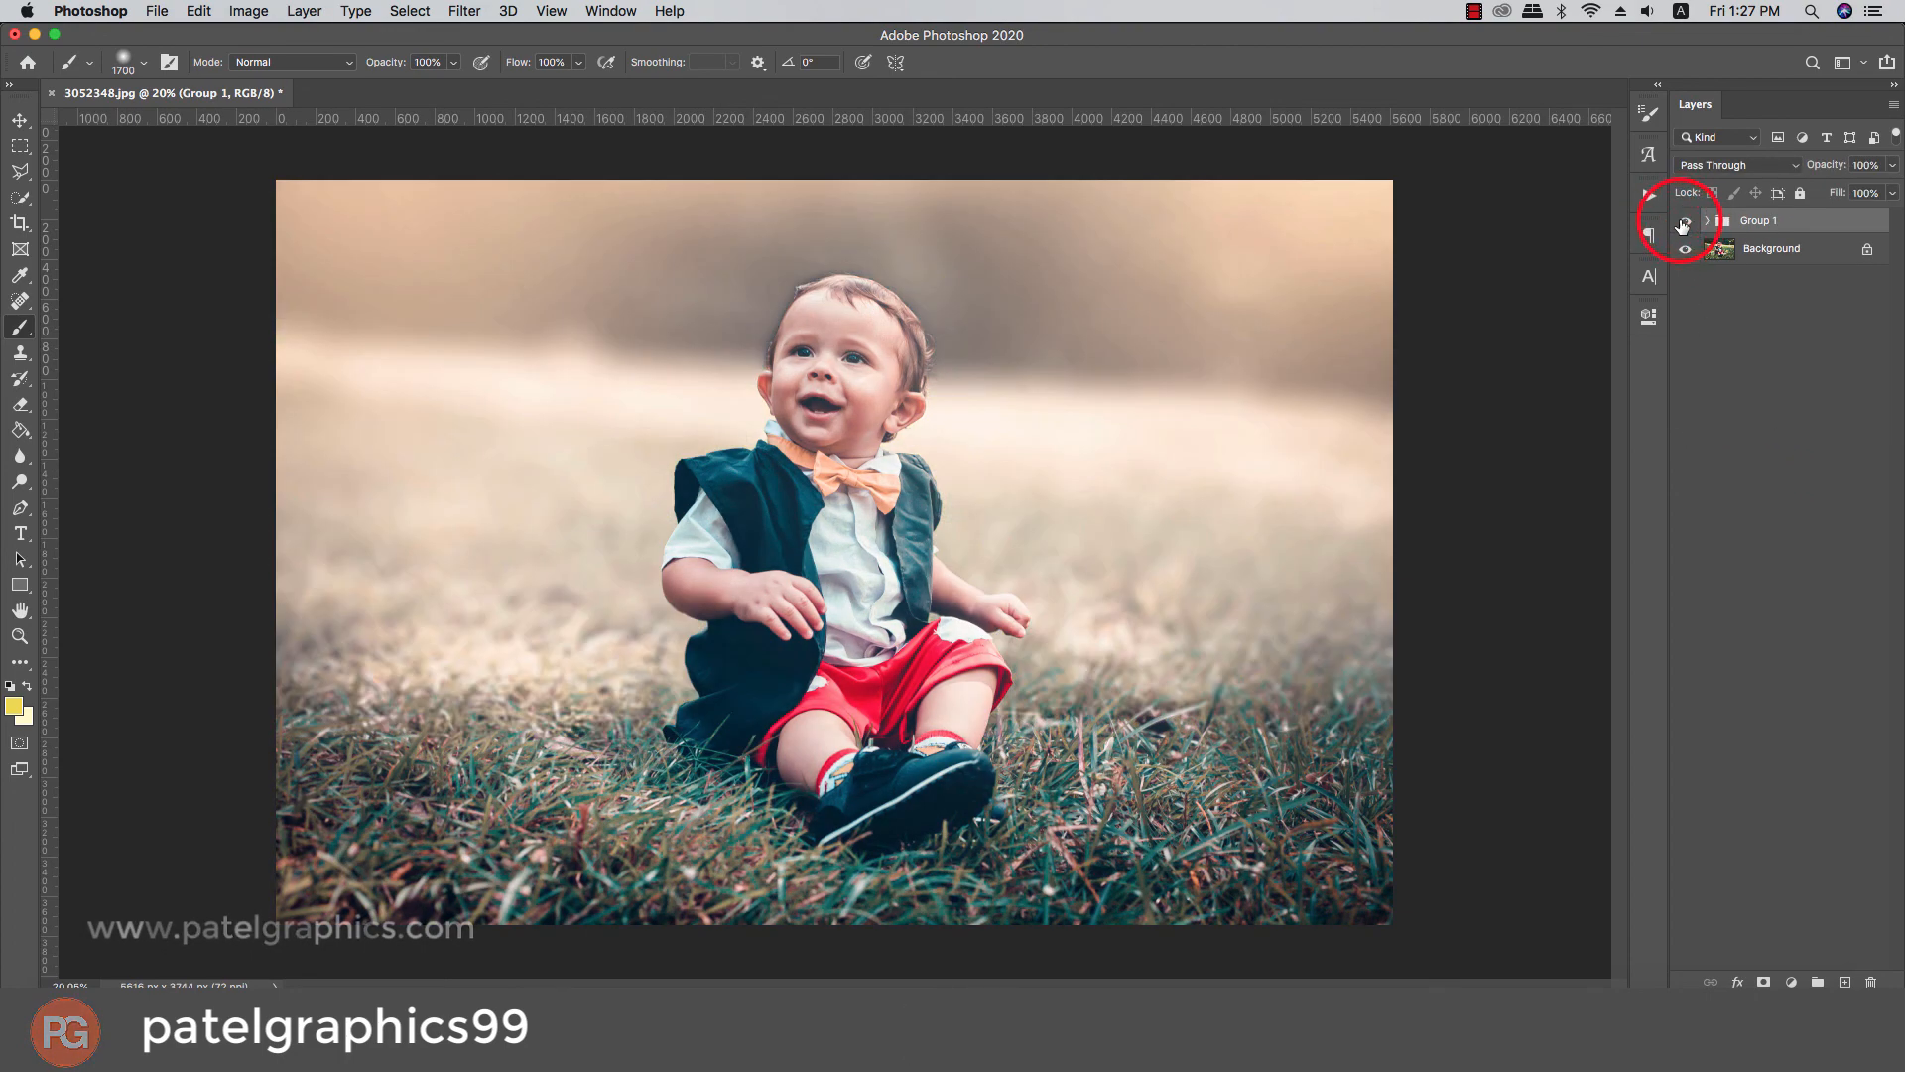
scroll(1389, 408, up, 1)
scroll(1389, 408, up, 1)
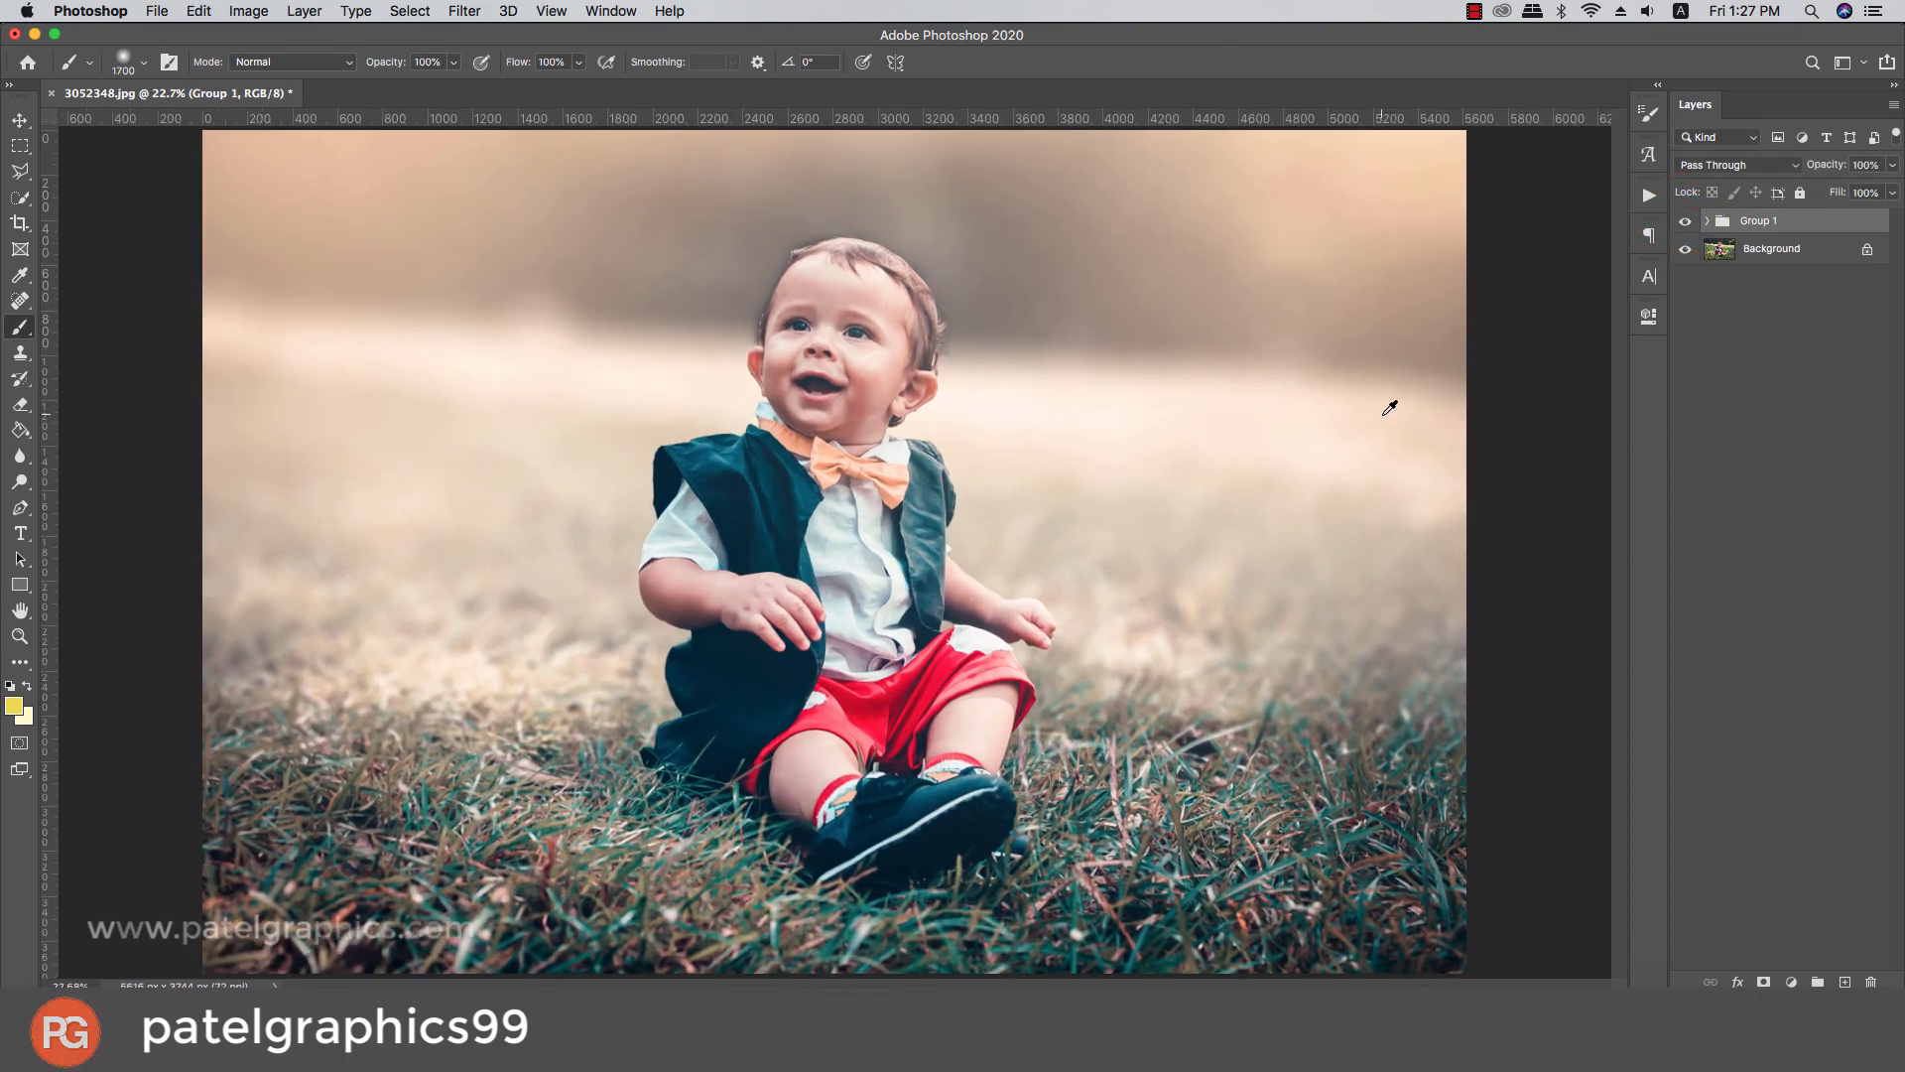
click(1684, 221)
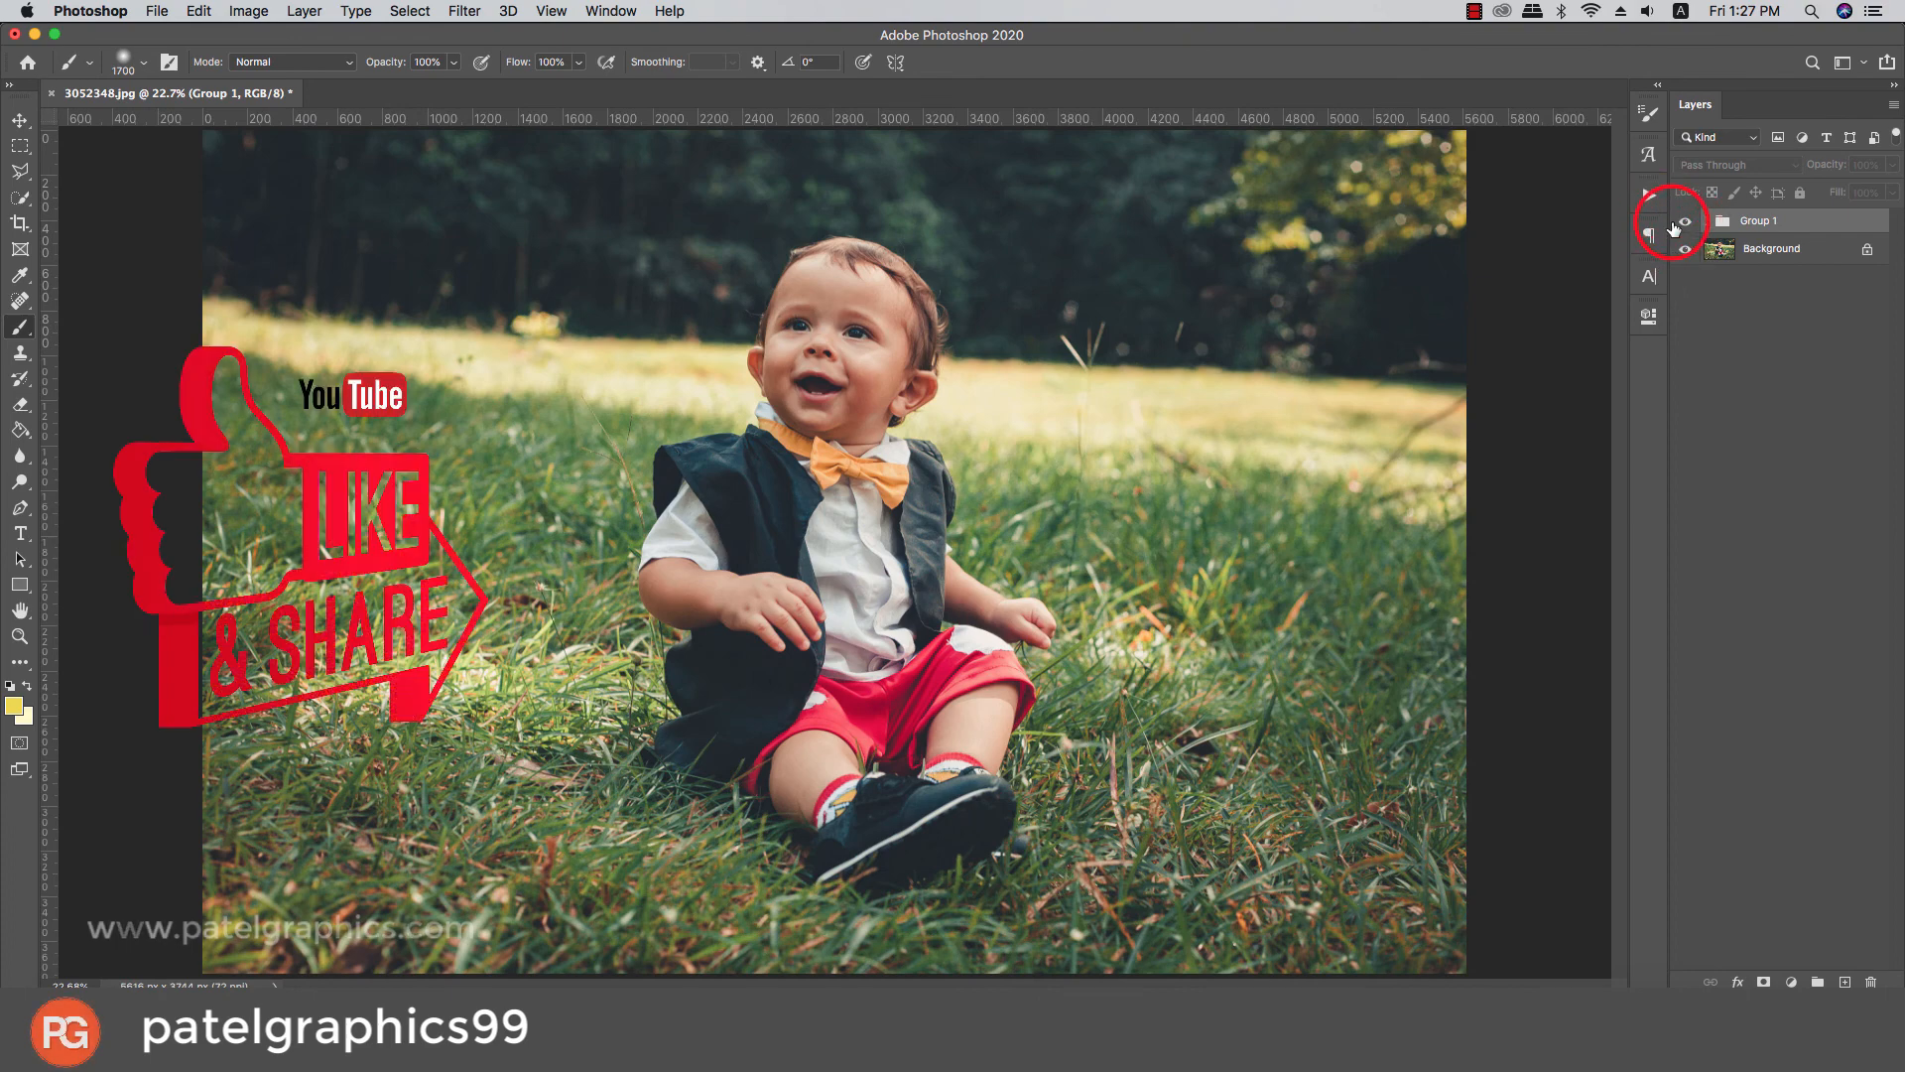
click(1675, 224)
scroll(1555, 289, down, 3)
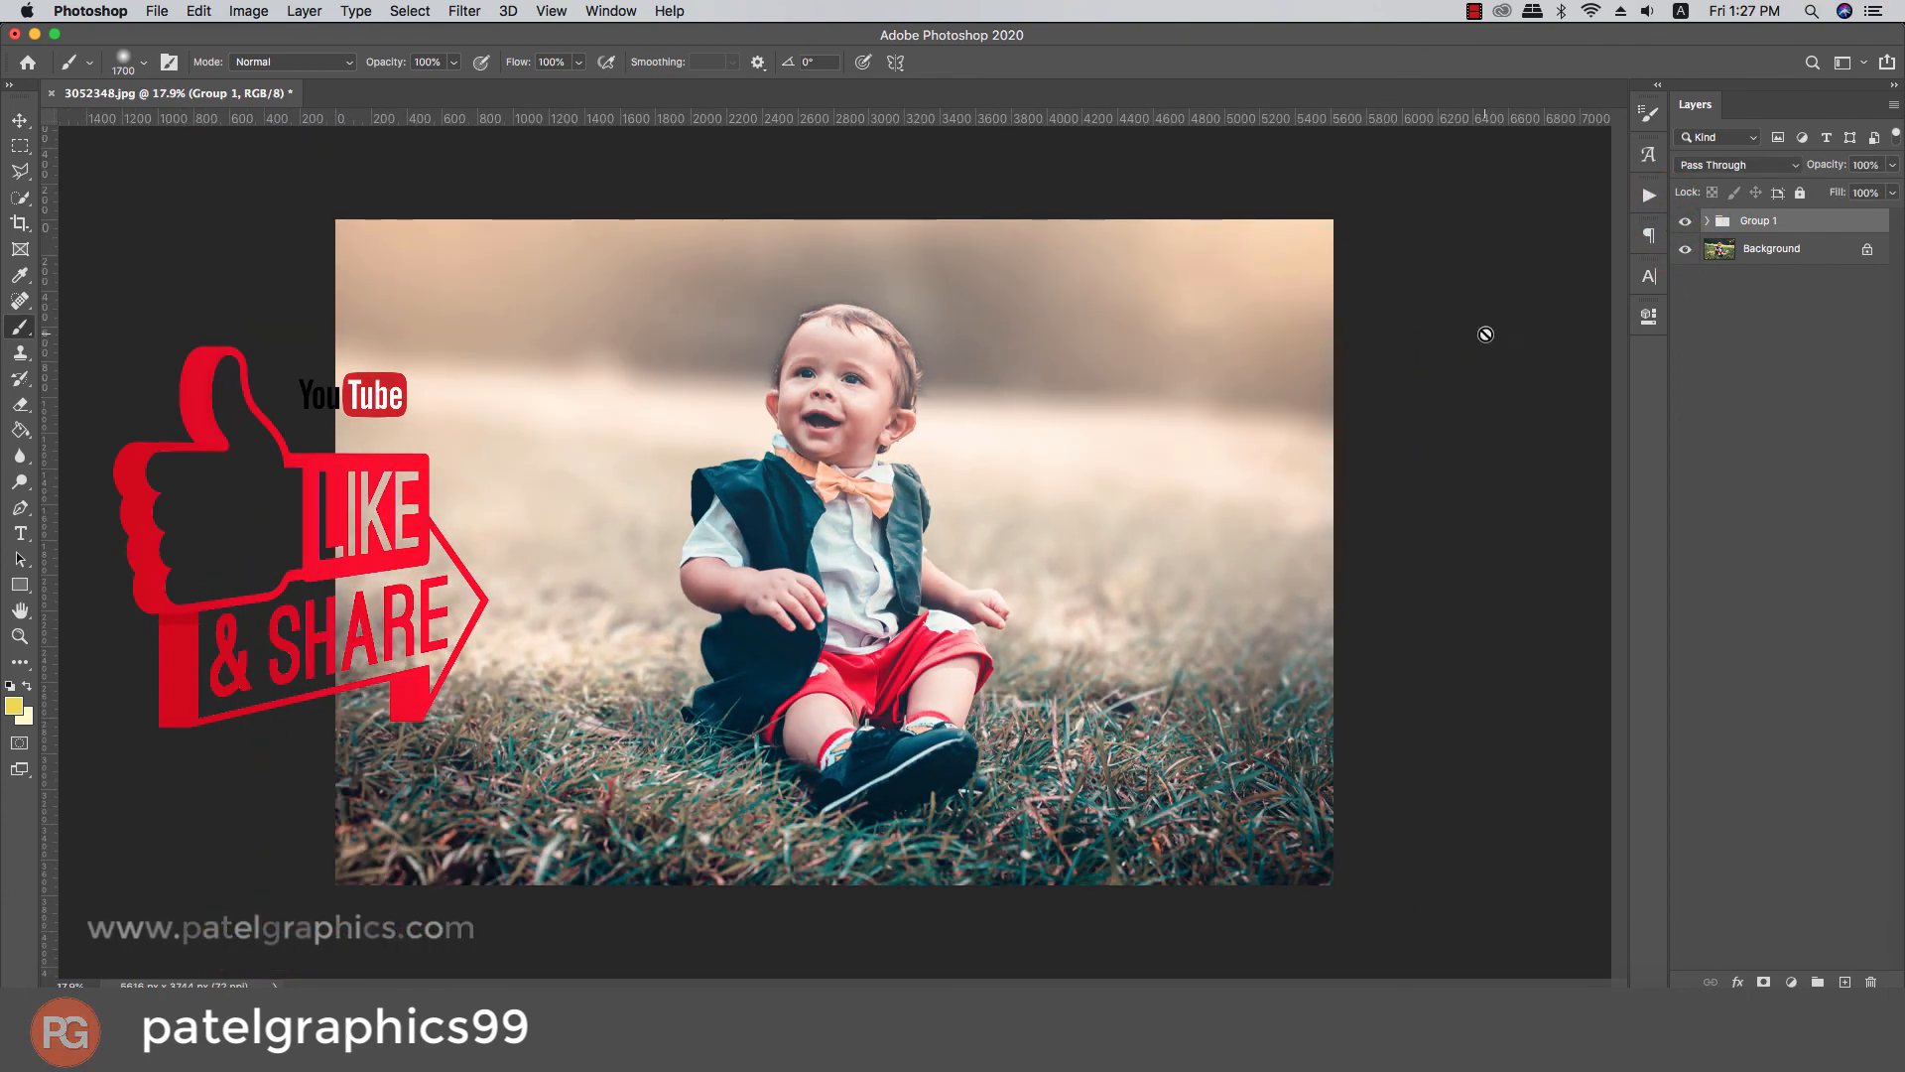